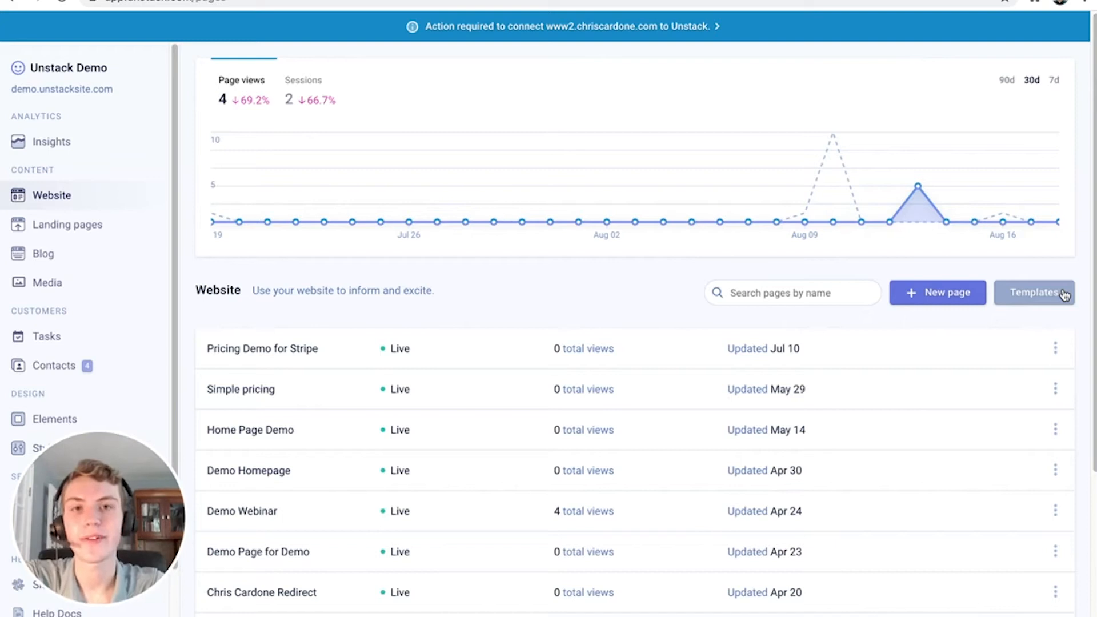
Create a new draft website page to reach the starting-section picker
{"action": "left_click", "coordinate": [956, 293]}
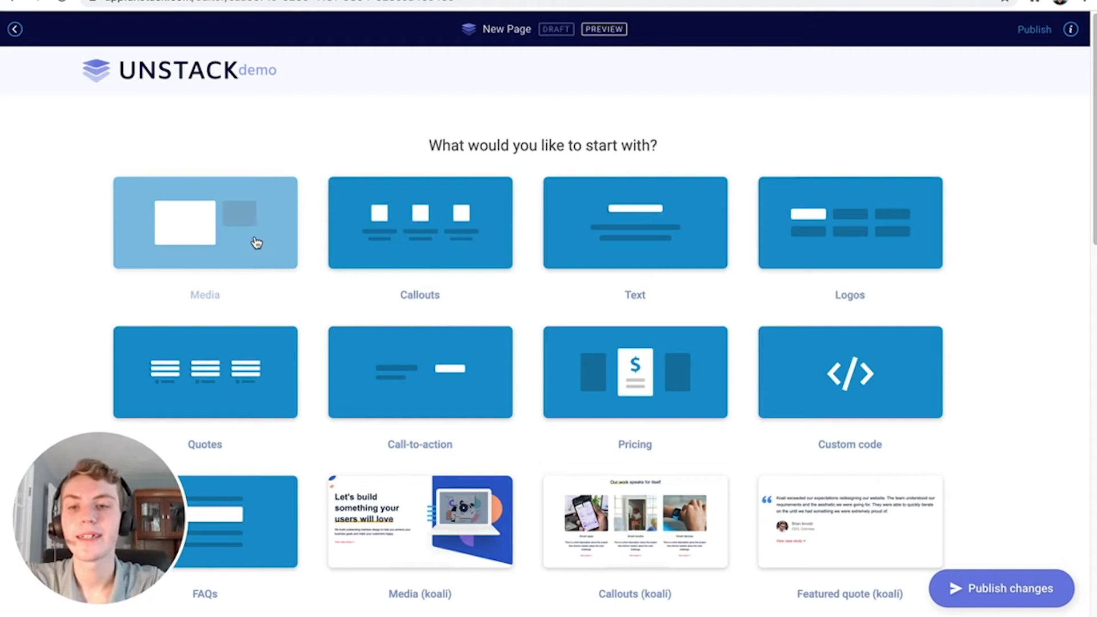
Add a Media template section, then browse the component list and close it without adding anything
{"action": "left_click", "coordinate": [221, 246]}
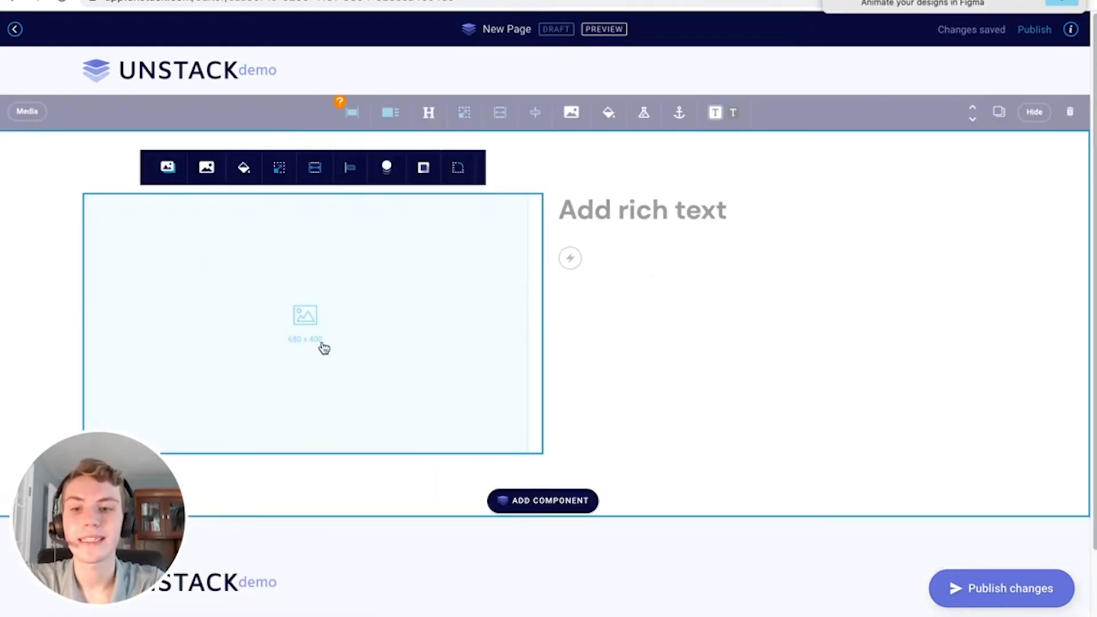
{"action": "left_click", "coordinate": [533, 501]}
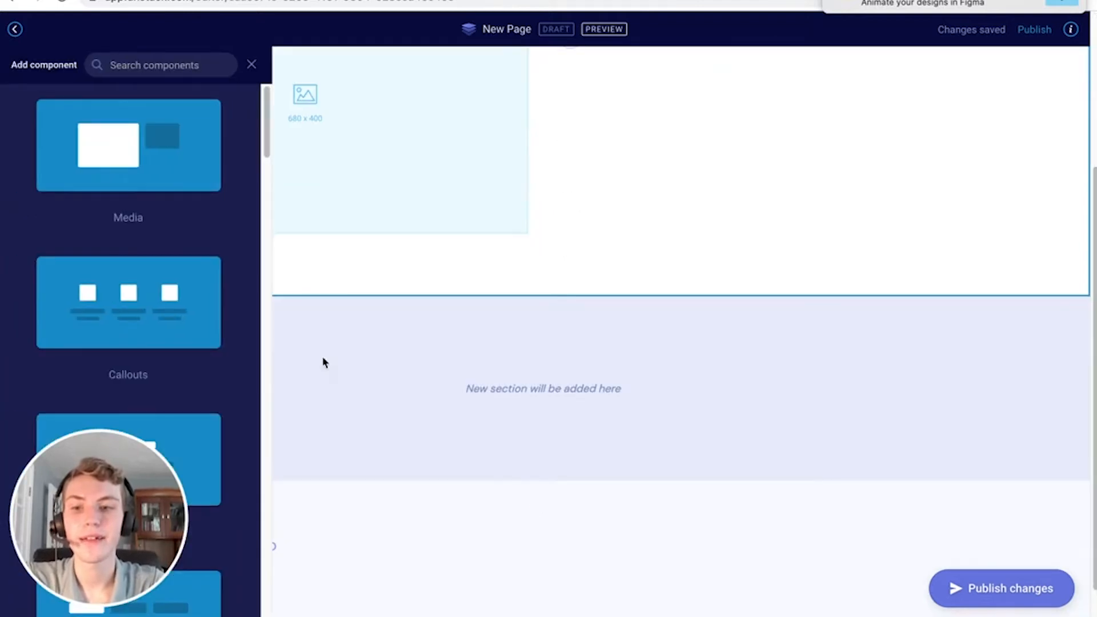
{"action": "scroll", "coordinate": [108, 267], "scroll_direction": "down", "scroll_amount": 10}
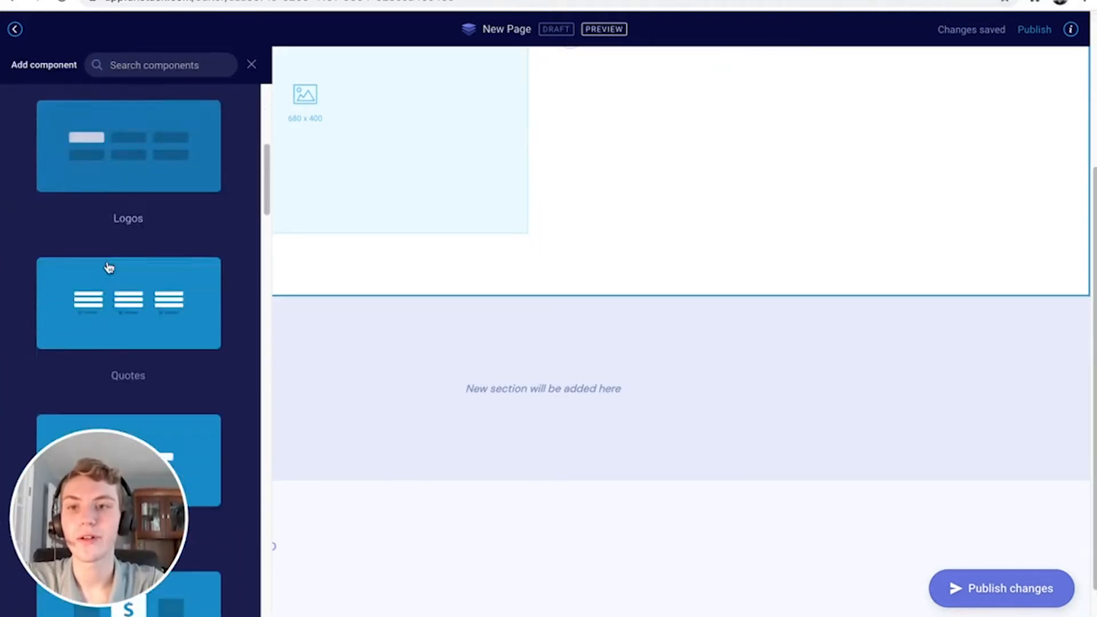
{"action": "left_click", "coordinate": [251, 65]}
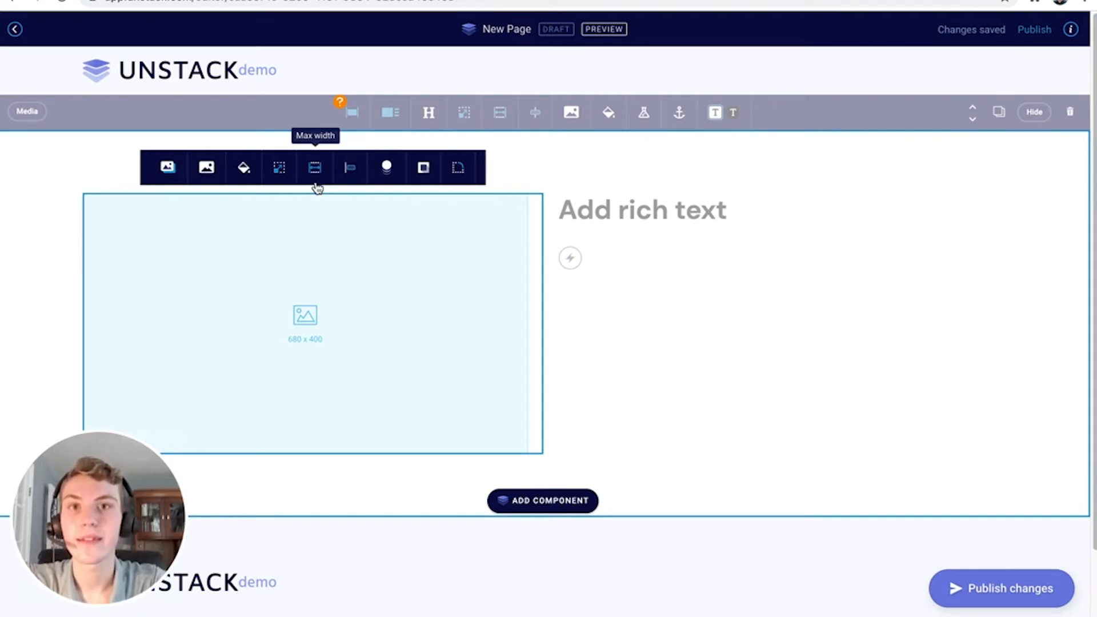
{"action": "mouse_move", "coordinate": [687, 206]}
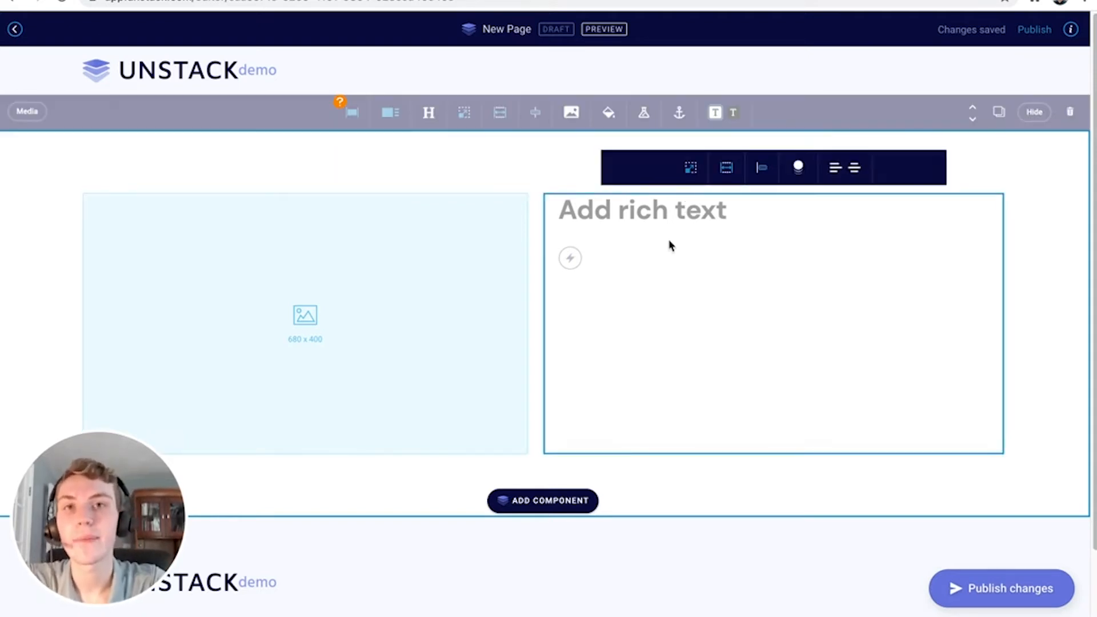
{"action": "left_click", "coordinate": [1073, 37]}
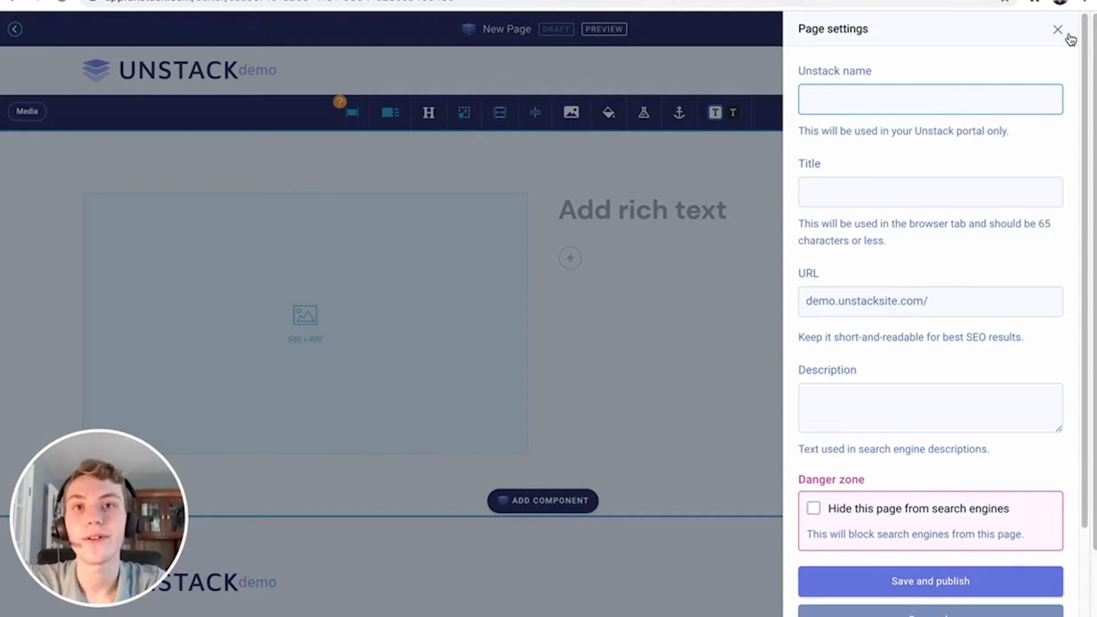
{"action": "left_click", "coordinate": [1058, 31]}
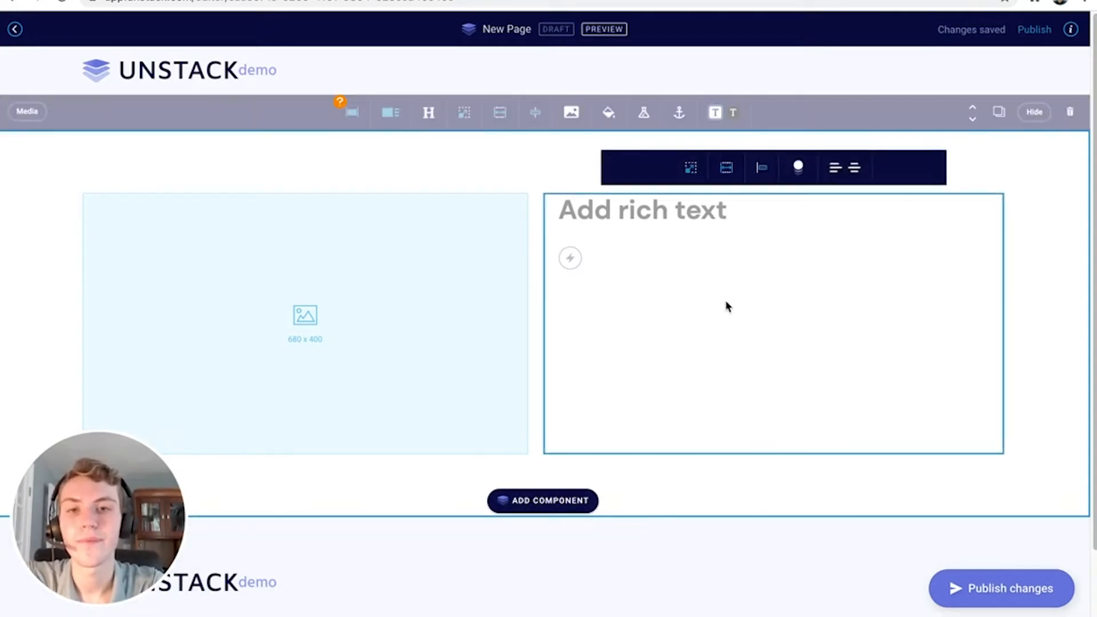
{"action": "left_click", "coordinate": [351, 128]}
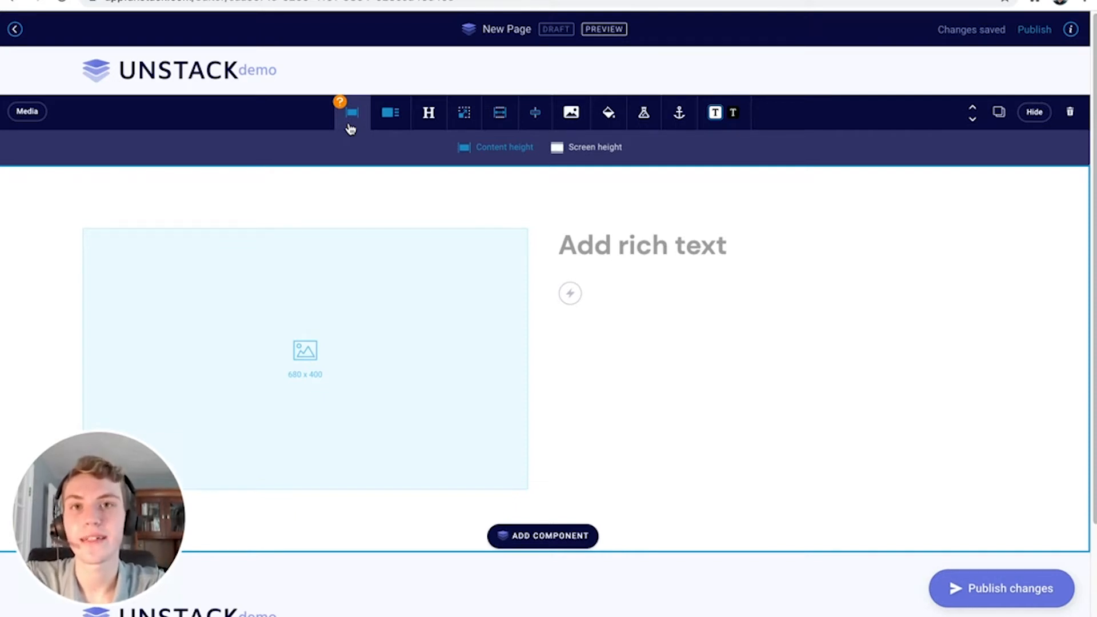
{"action": "left_click", "coordinate": [391, 124]}
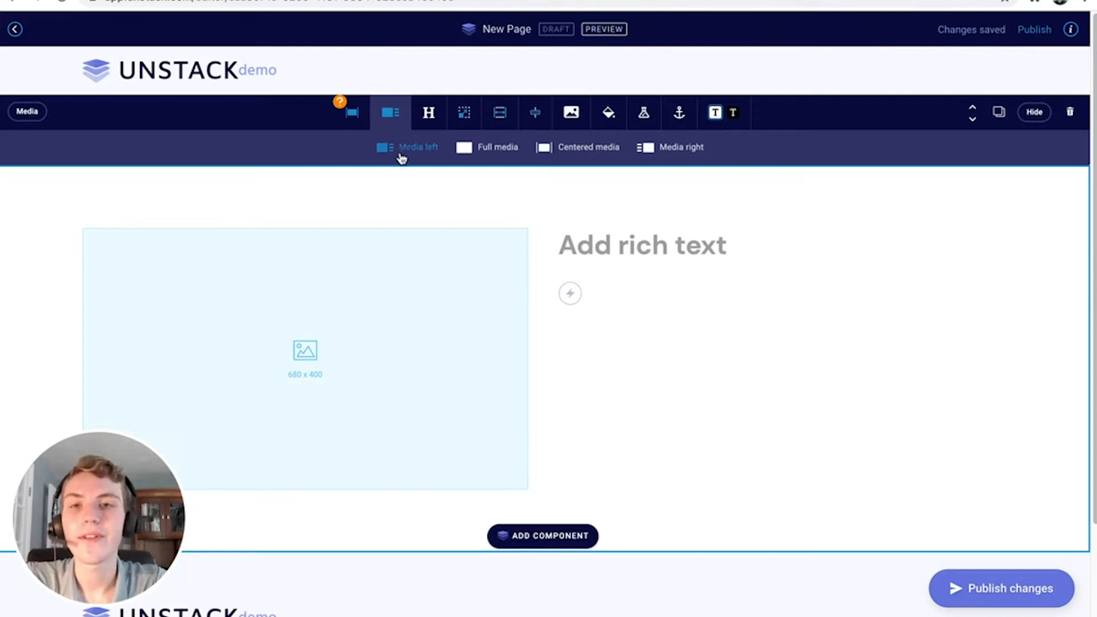
{"action": "left_click", "coordinate": [484, 154]}
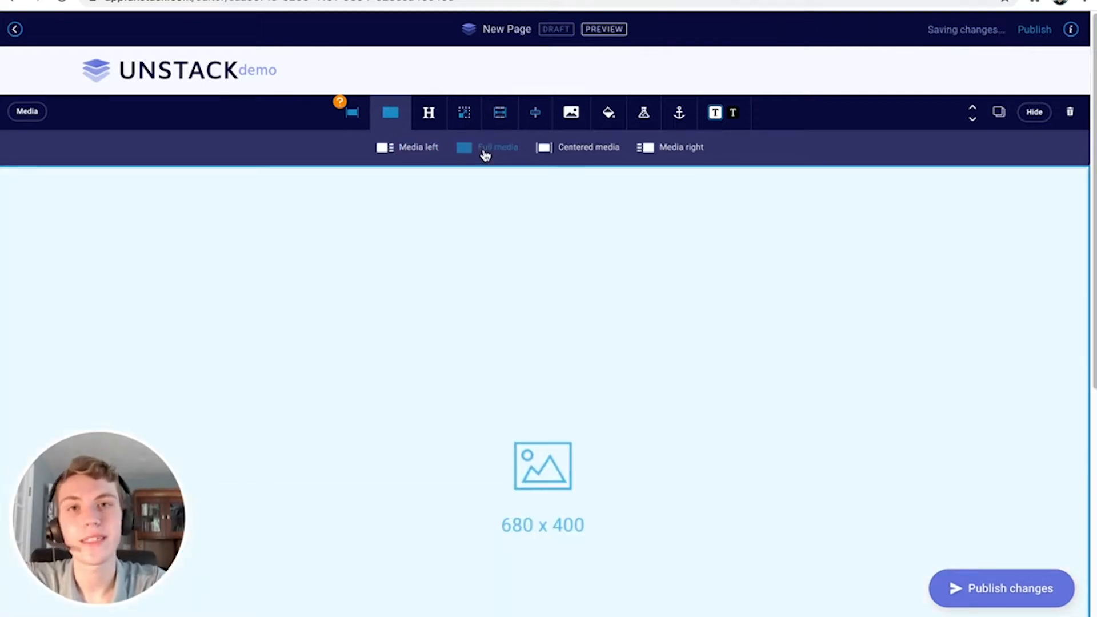
{"action": "left_click", "coordinate": [563, 150]}
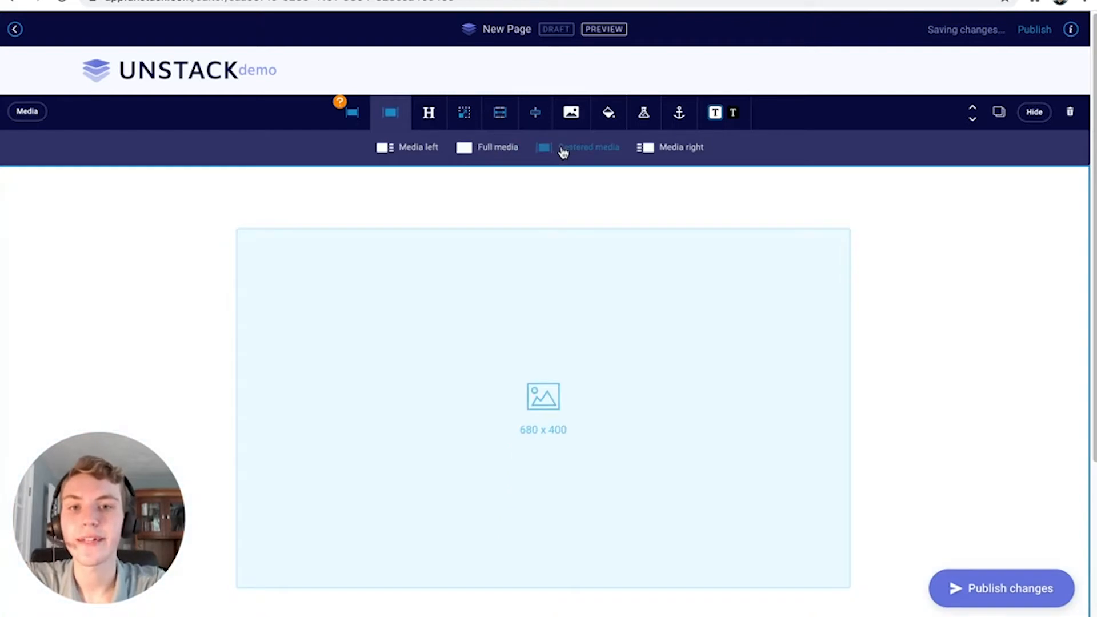
{"action": "left_click", "coordinate": [667, 148]}
{"action": "left_click", "coordinate": [419, 149]}
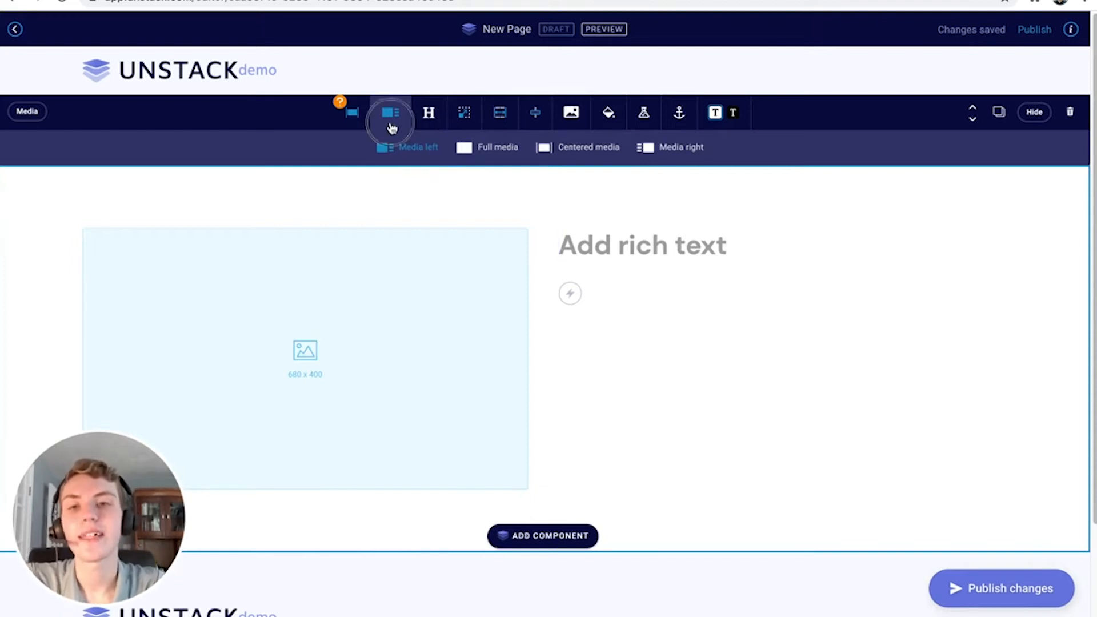
{"action": "left_click", "coordinate": [390, 117]}
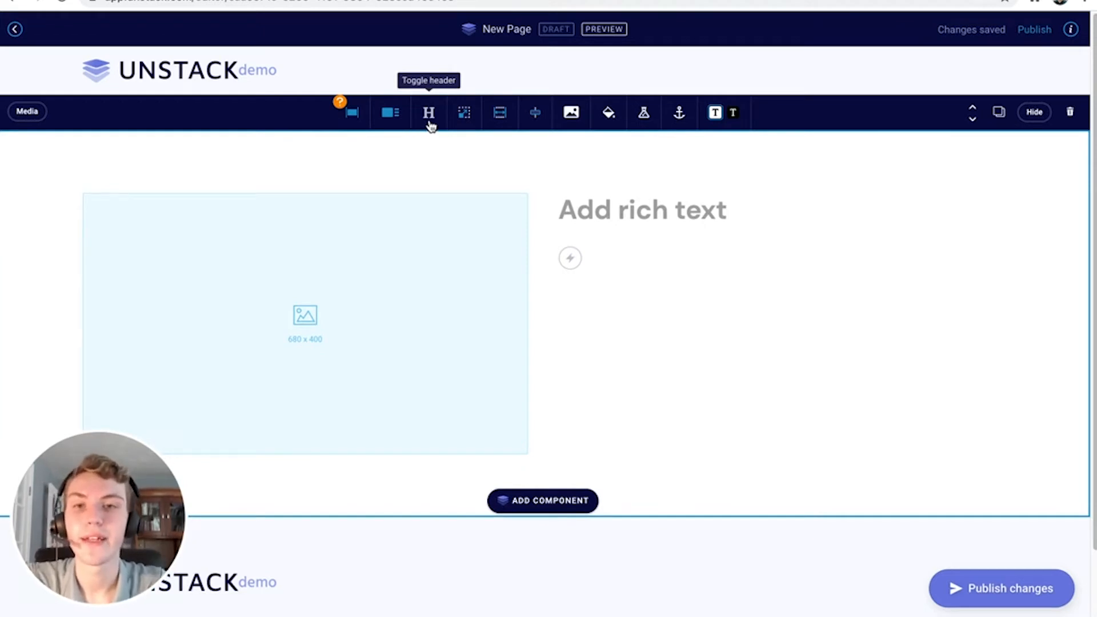
Turn on the Media section header and type the heading 'Unstack Training'
{"action": "left_click", "coordinate": [426, 126]}
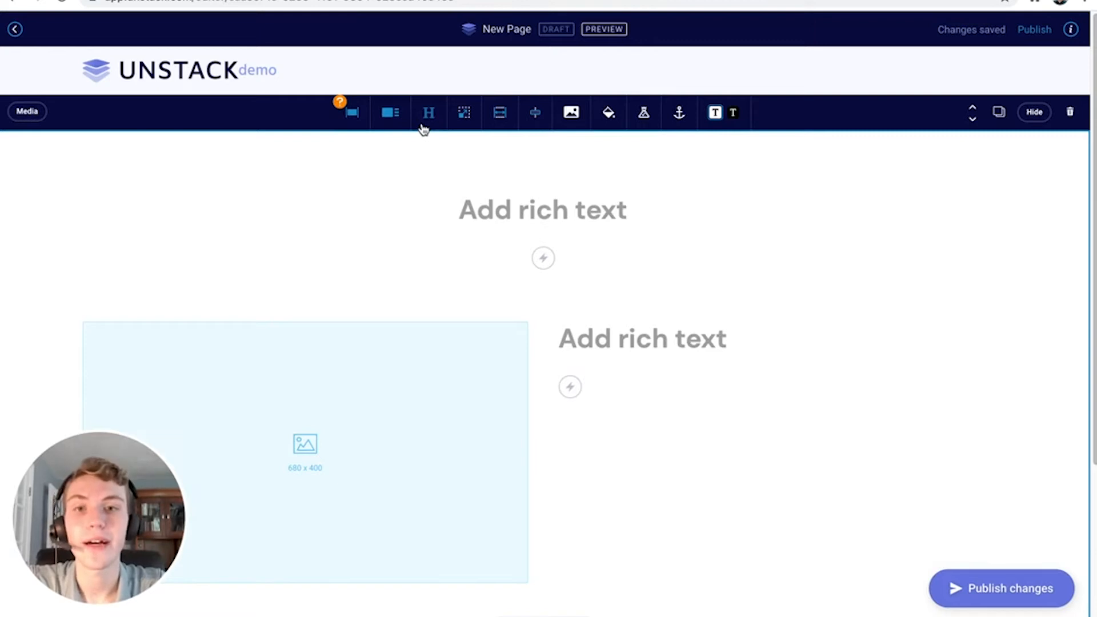
{"action": "left_click", "coordinate": [425, 125]}
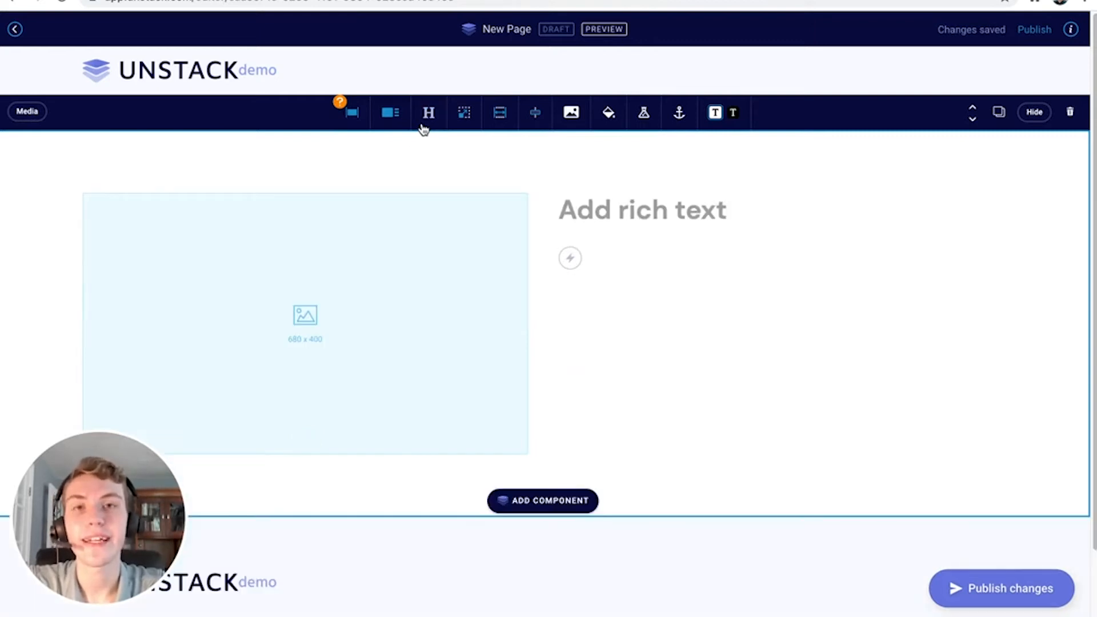
{"action": "left_click", "coordinate": [424, 127]}
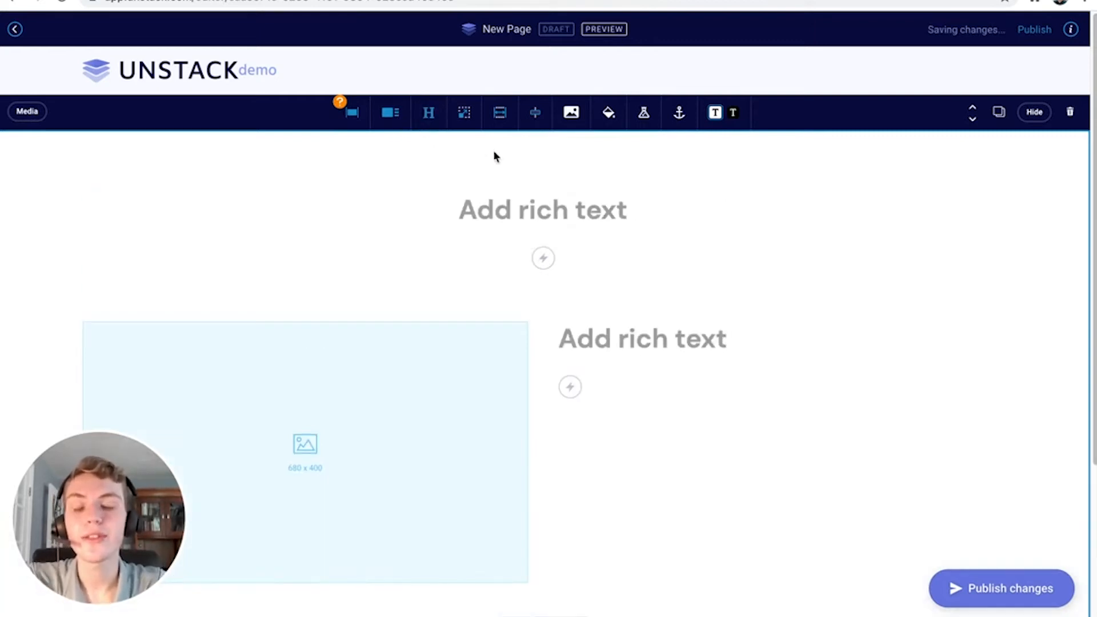
{"action": "left_click", "coordinate": [509, 203]}
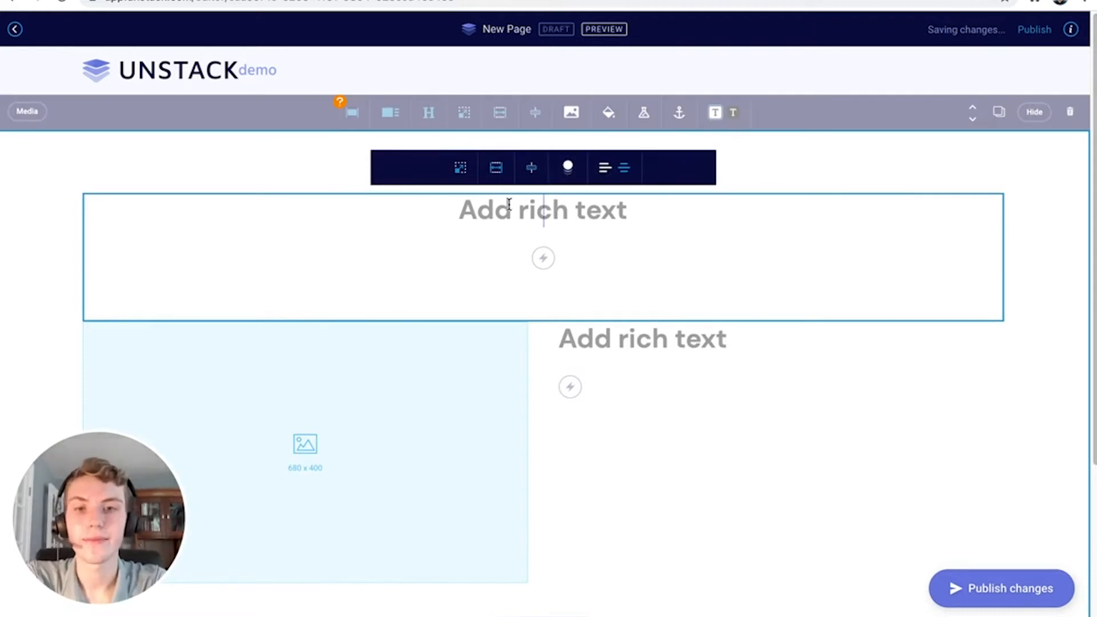
{"action": "type", "text": "U"}
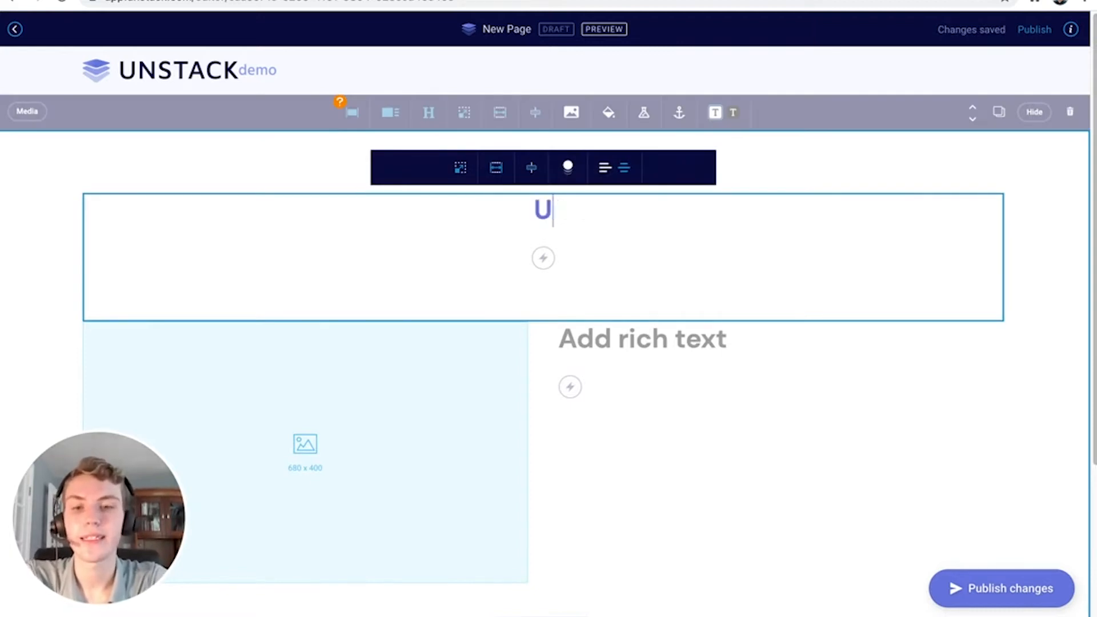
{"action": "type", "text": "nstack Training"}
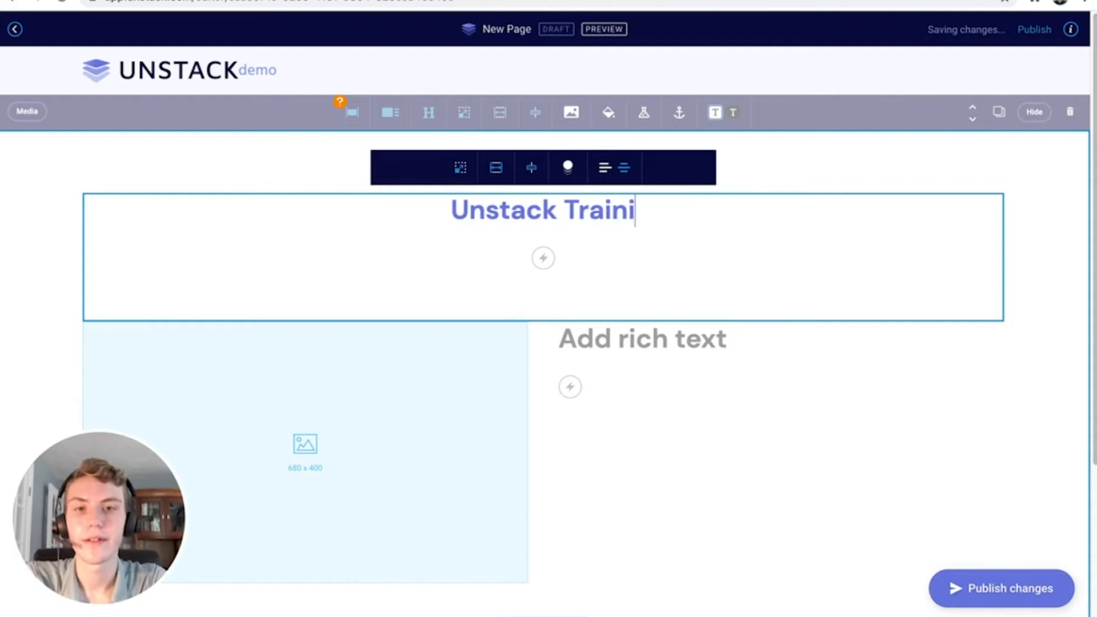
Try the action, highlight and link tools on the heading, undoing each
{"action": "left_click", "coordinate": [543, 257]}
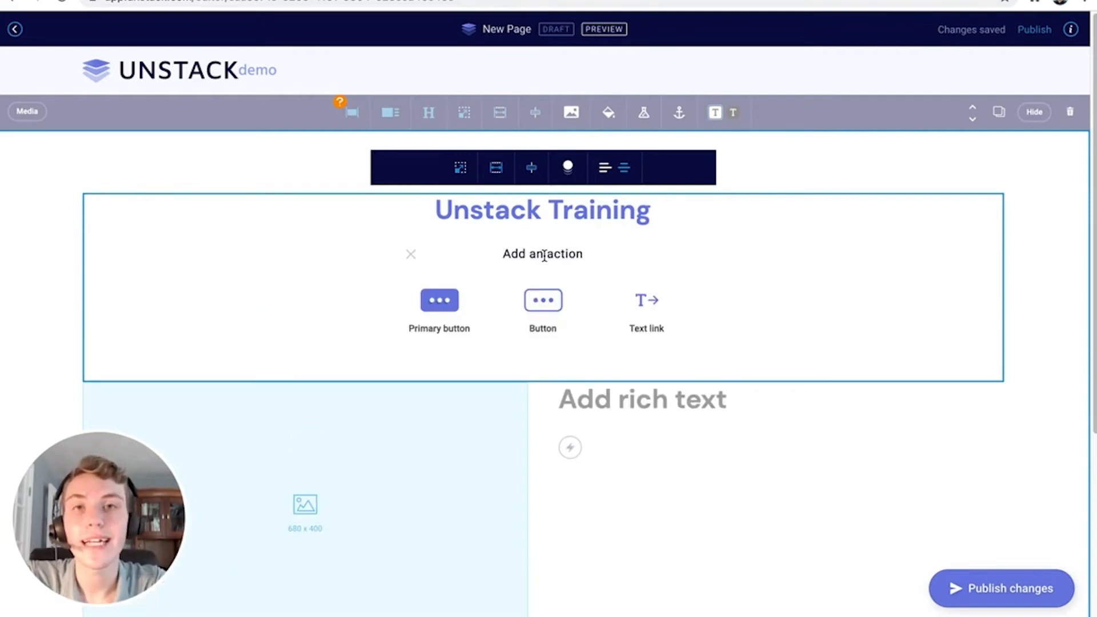
{"action": "left_click", "coordinate": [410, 255]}
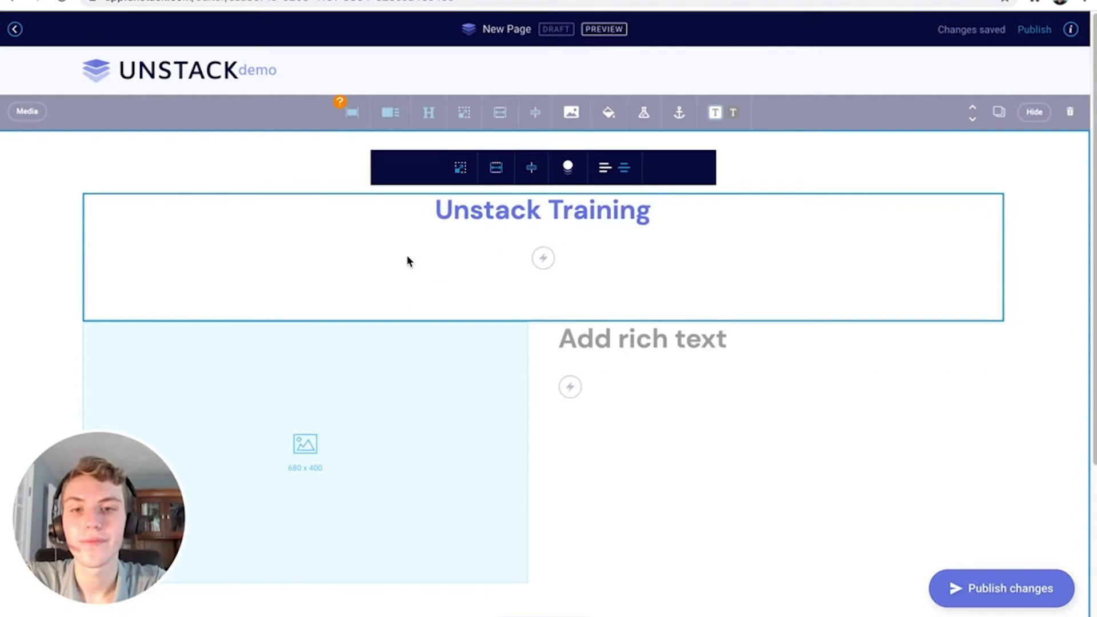
{"action": "triple_click", "coordinate": [501, 211]}
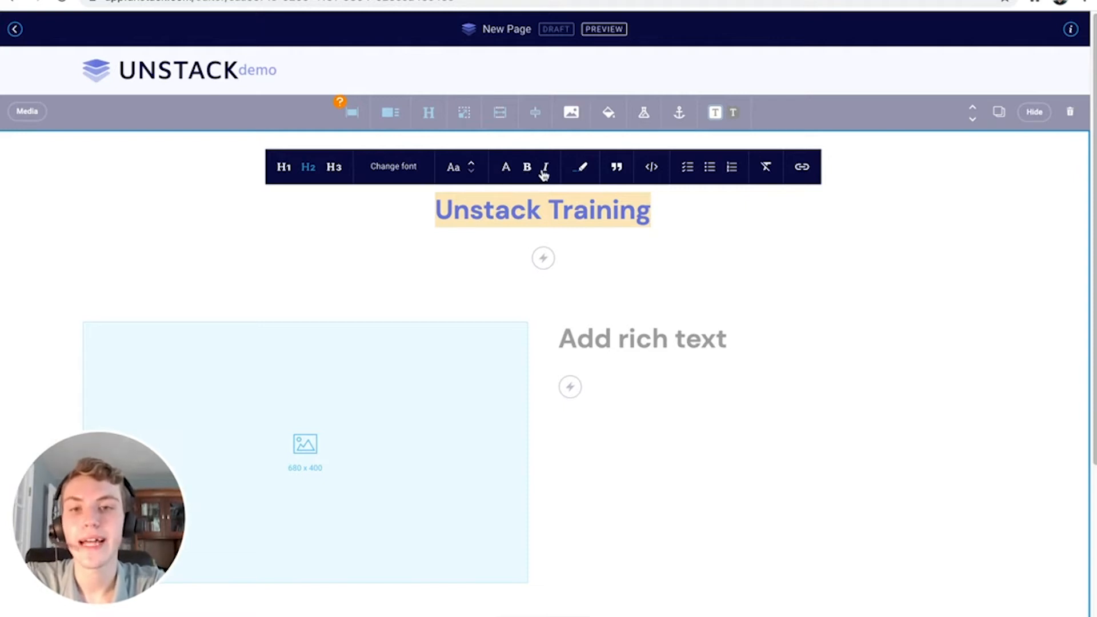
{"action": "left_click", "coordinate": [580, 168]}
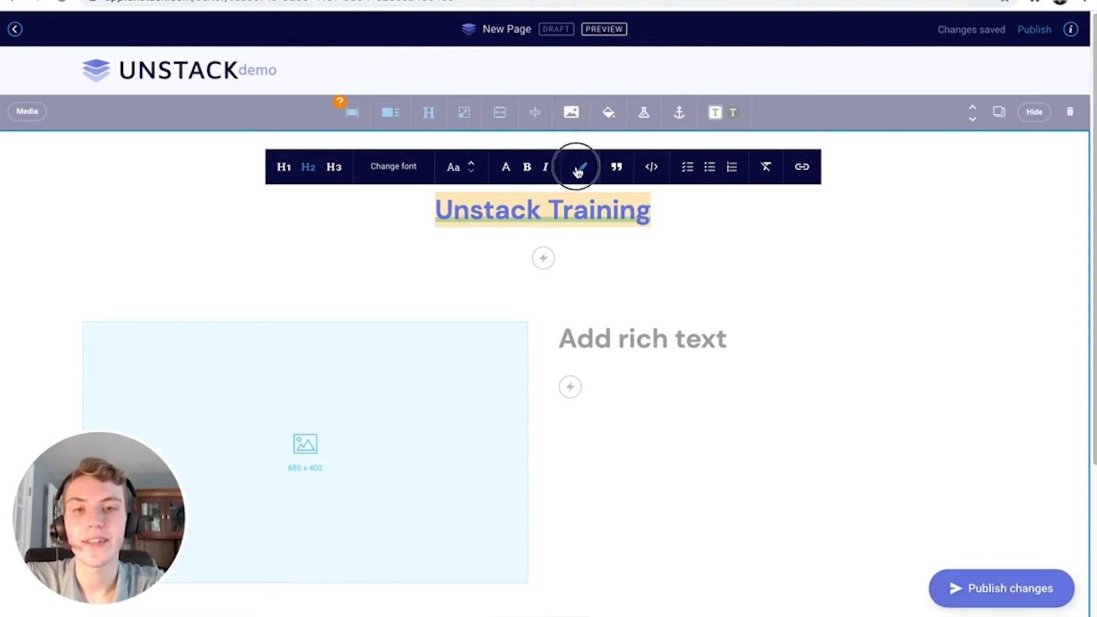
{"action": "left_click", "coordinate": [578, 169]}
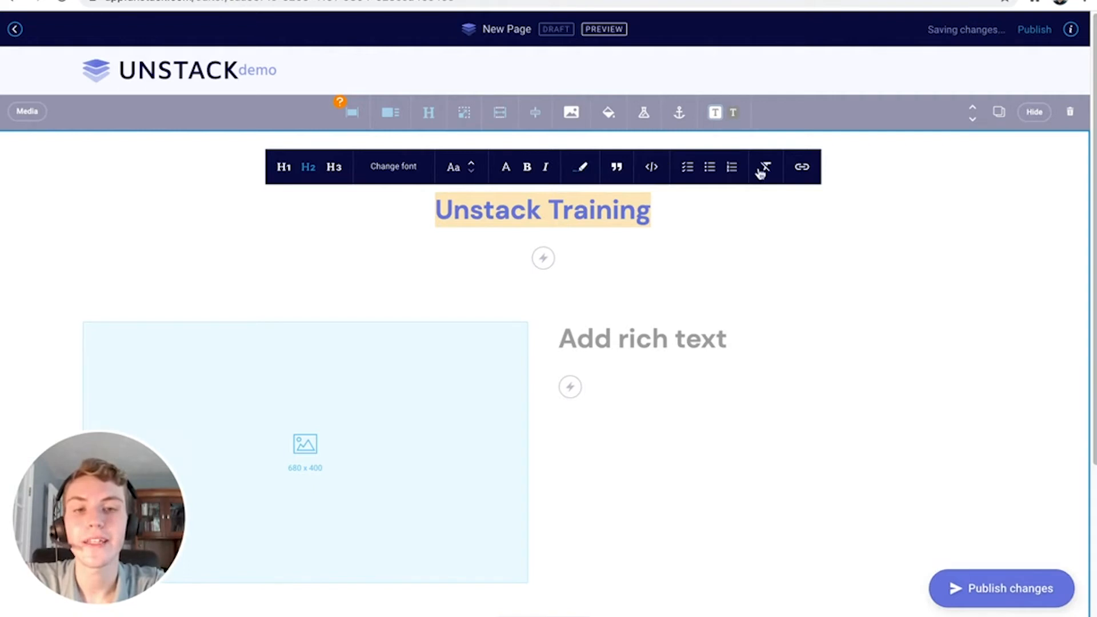
{"action": "left_click", "coordinate": [805, 178]}
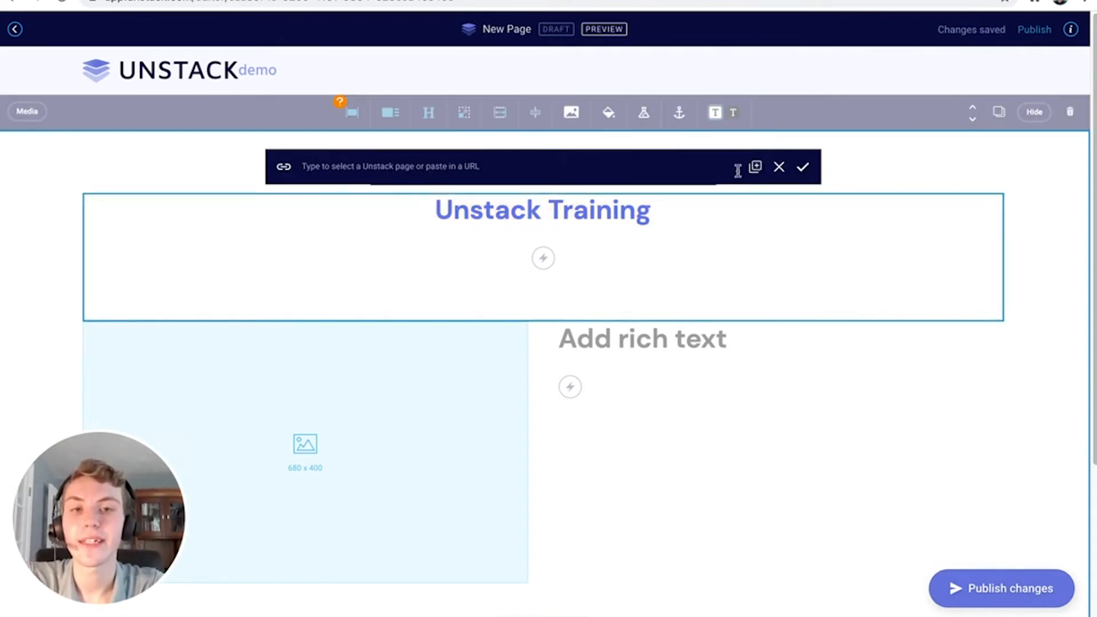
{"action": "left_click", "coordinate": [775, 174]}
{"action": "left_click", "coordinate": [680, 215]}
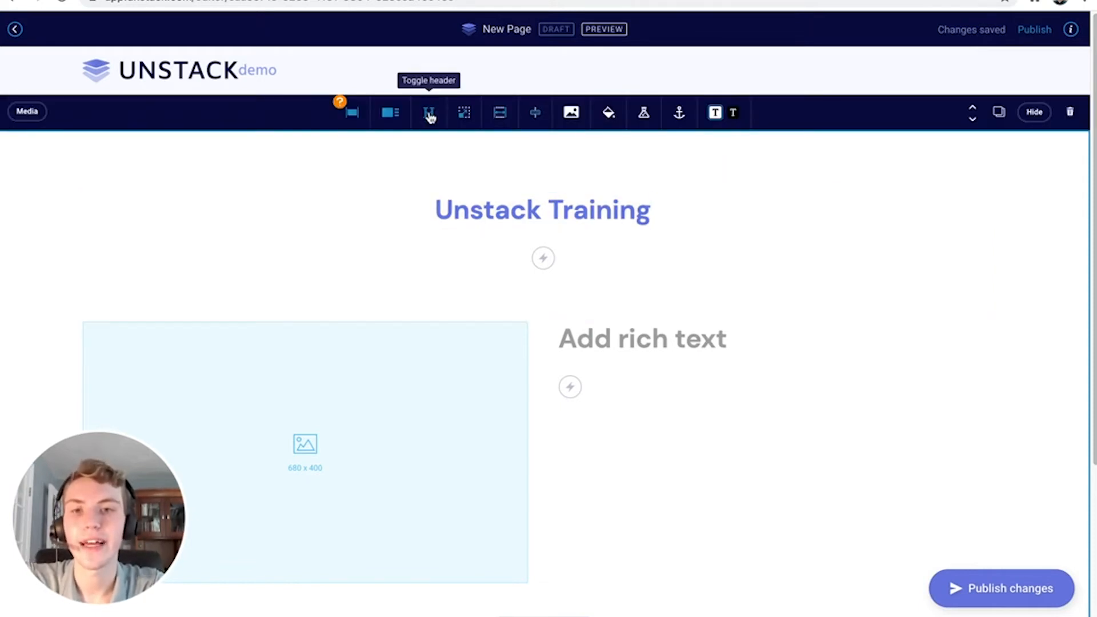
Remove the heading from the Media section and check the section height options
{"action": "left_click", "coordinate": [429, 116]}
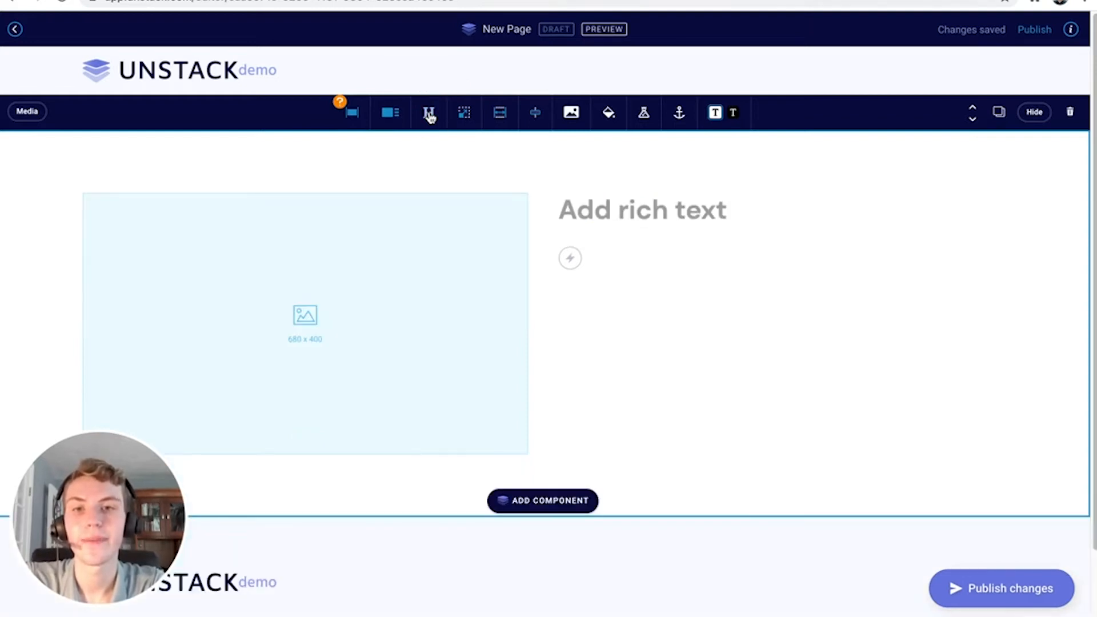
{"action": "left_click", "coordinate": [353, 116]}
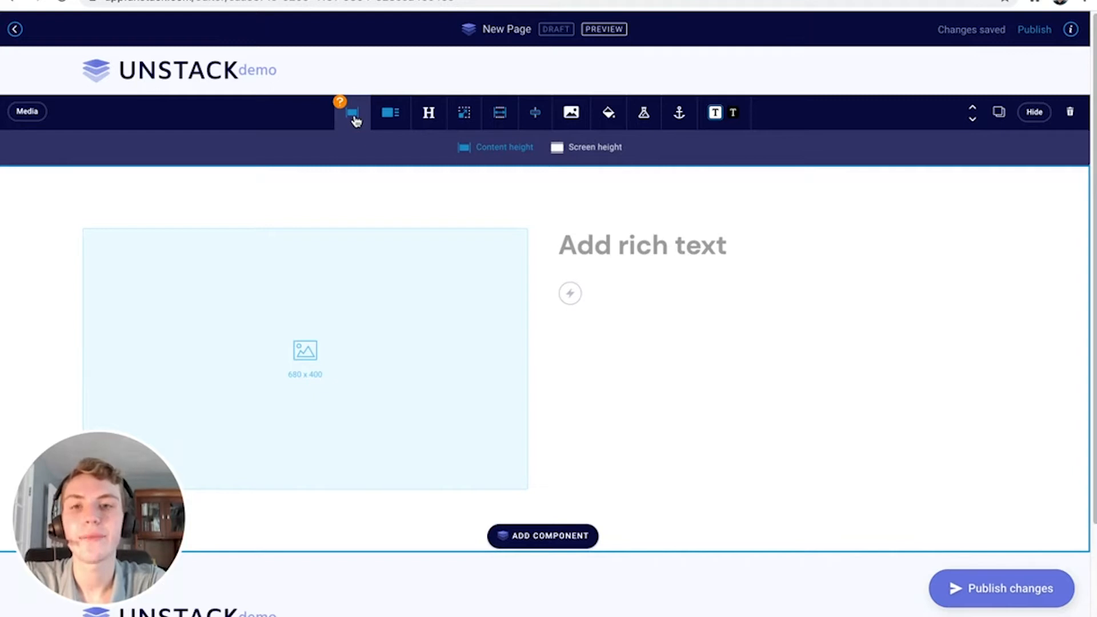
{"action": "left_click", "coordinate": [361, 127]}
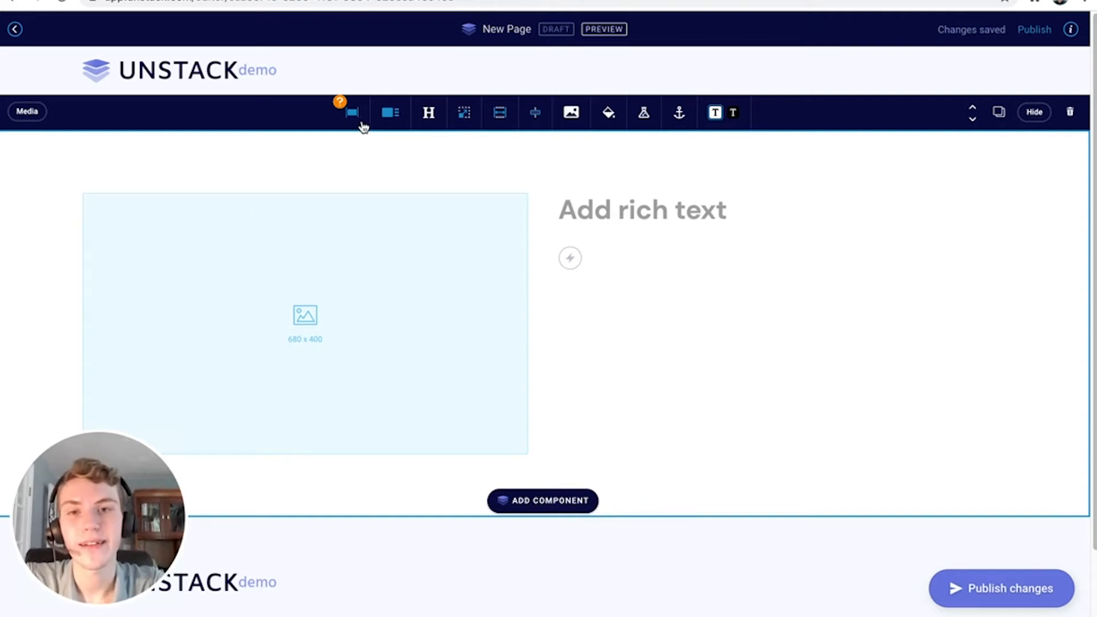
Lower the section's top padding from 14 to 8 and bring up the Max width setting
{"action": "left_click", "coordinate": [464, 116]}
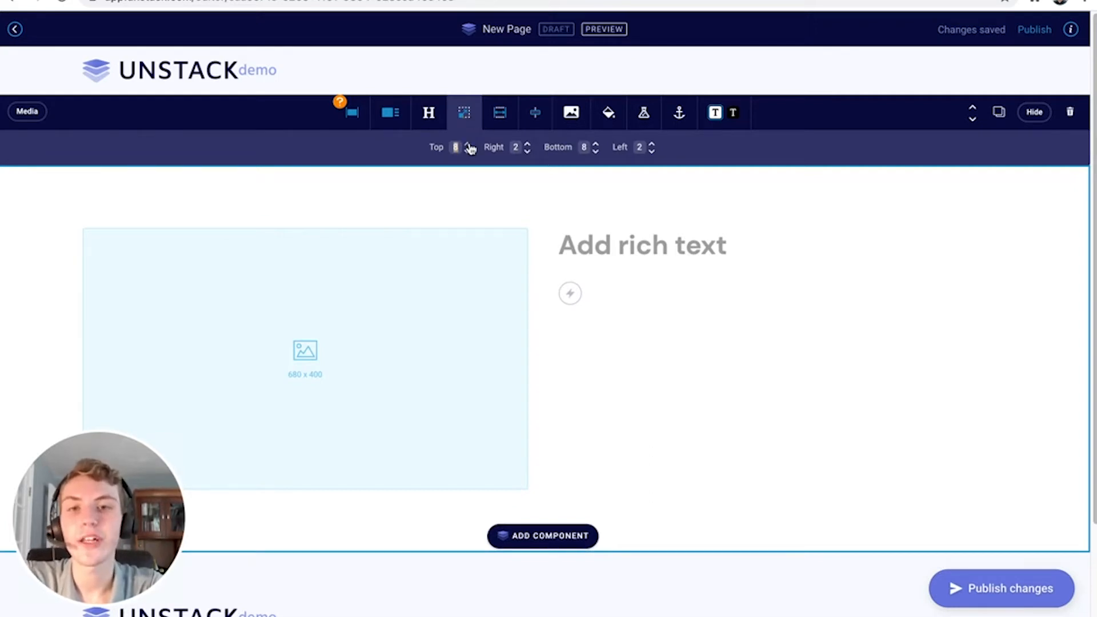
{"action": "left_click", "coordinate": [467, 144]}
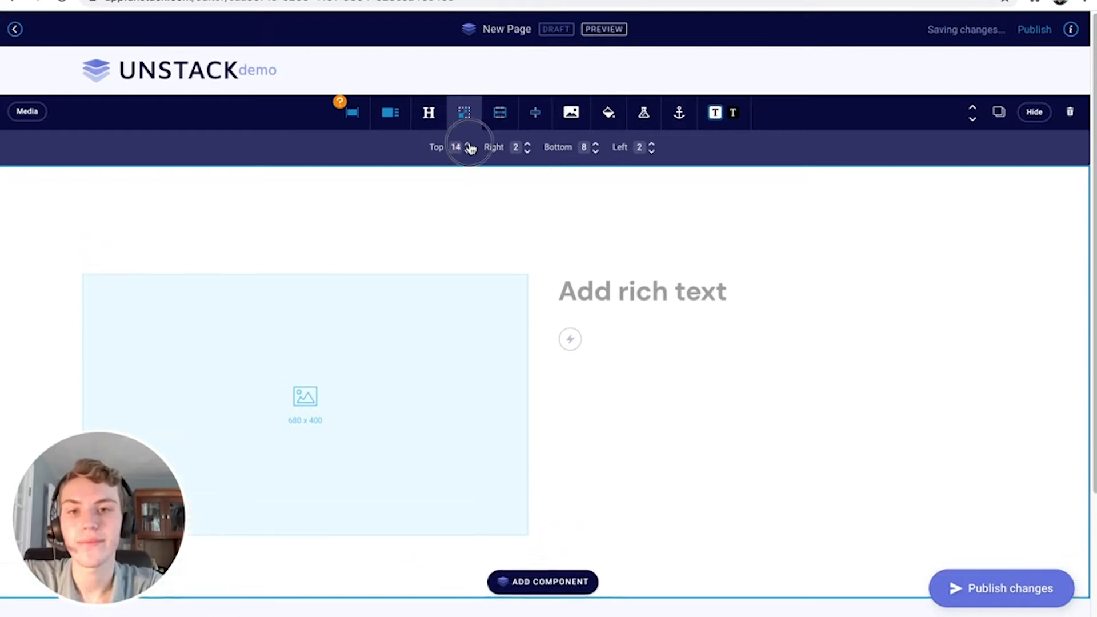
{"action": "left_click", "coordinate": [467, 152]}
{"action": "left_click", "coordinate": [468, 151]}
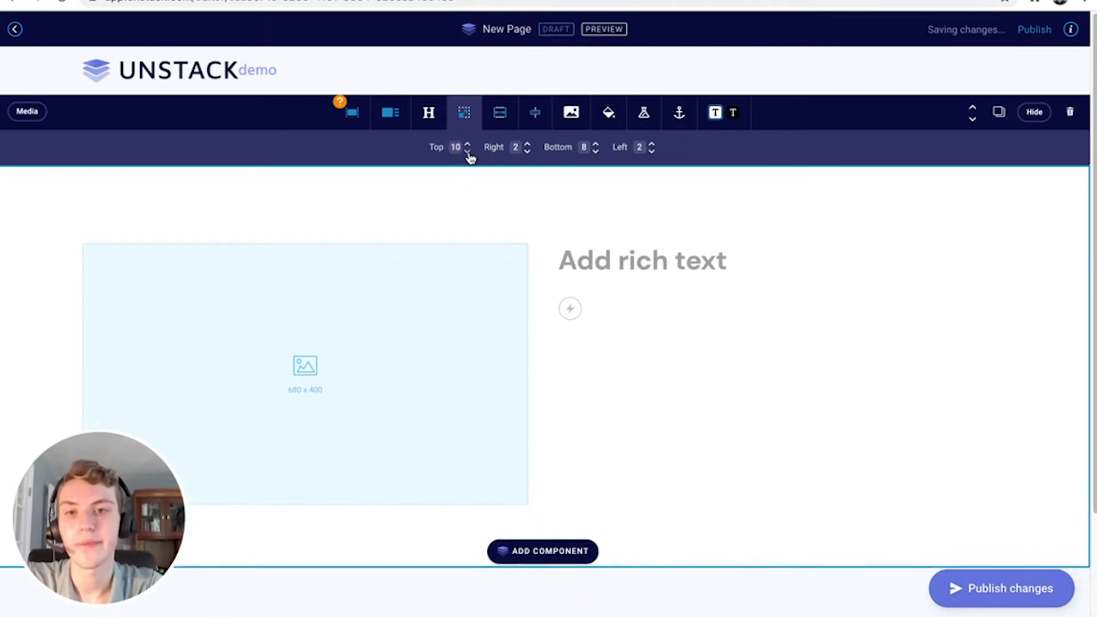
{"action": "left_click", "coordinate": [468, 152]}
{"action": "left_click", "coordinate": [467, 152]}
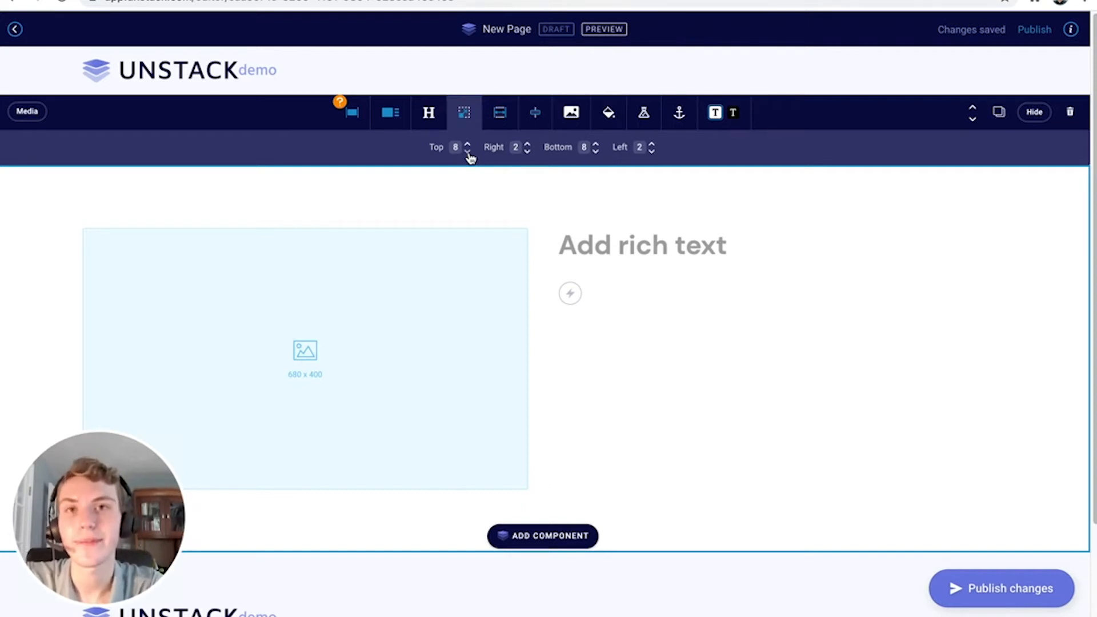
{"action": "left_click", "coordinate": [499, 117]}
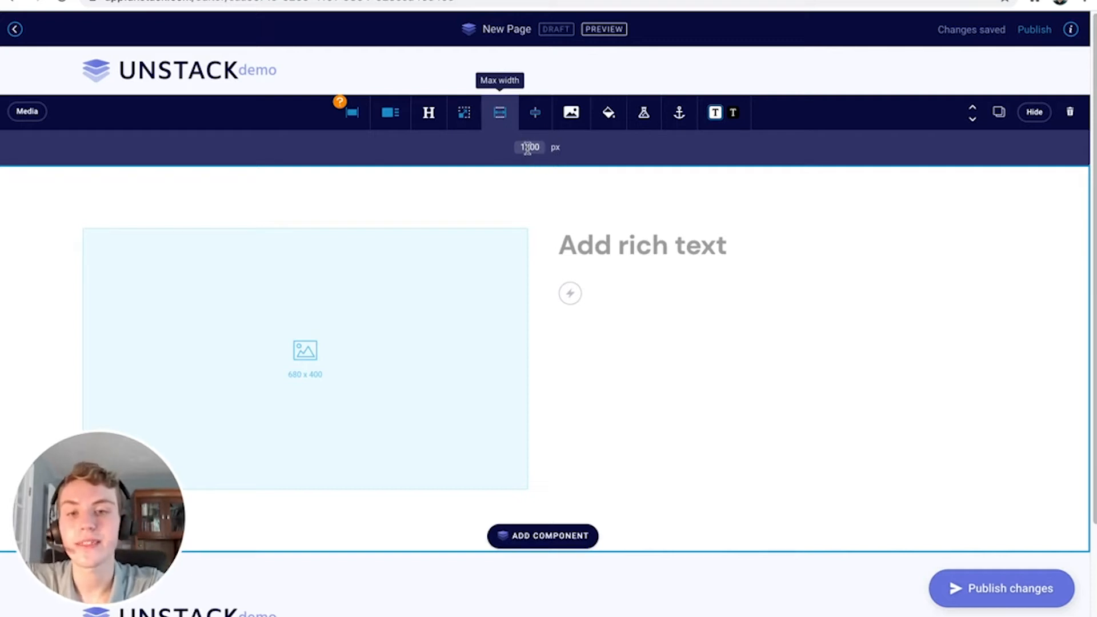
Clear the 1200 px max width to auto, discarding a trial 800, and centre the content row
{"action": "key", "text": "BackSpace"}
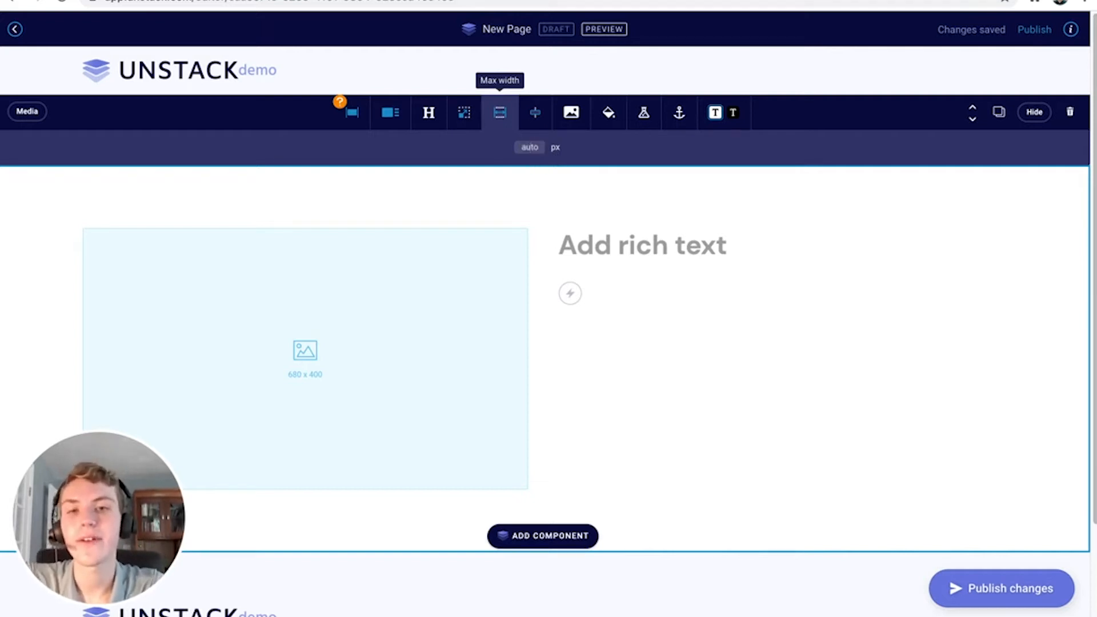
{"action": "type", "text": "800"}
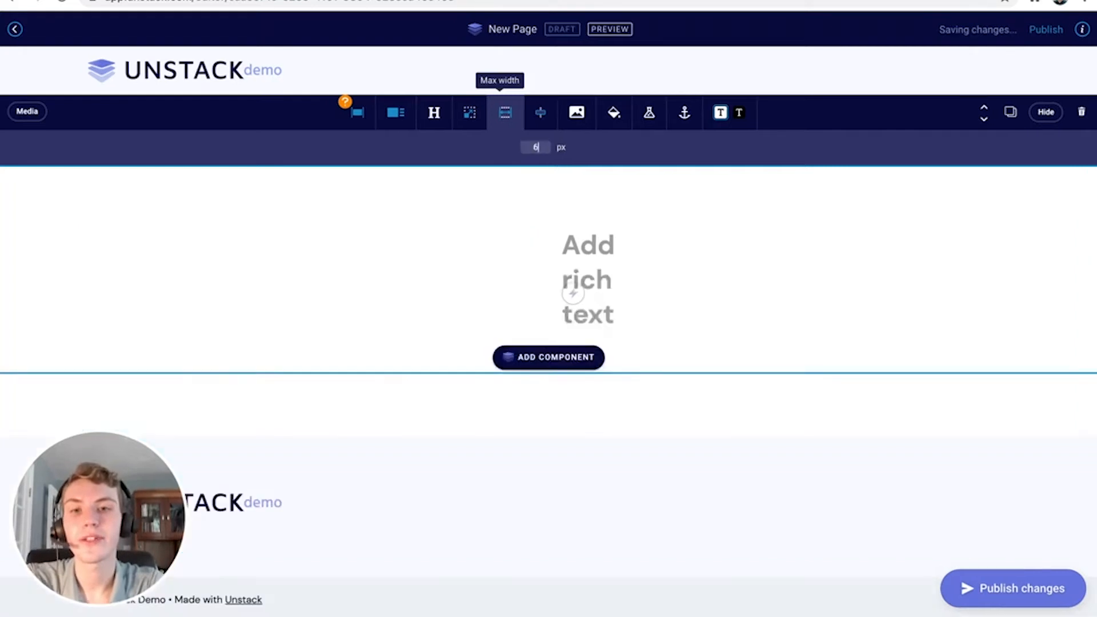
{"action": "key", "text": "BackSpace"}
{"action": "key", "text": "BackSpace"}
{"action": "key", "text": "BackSpace"}
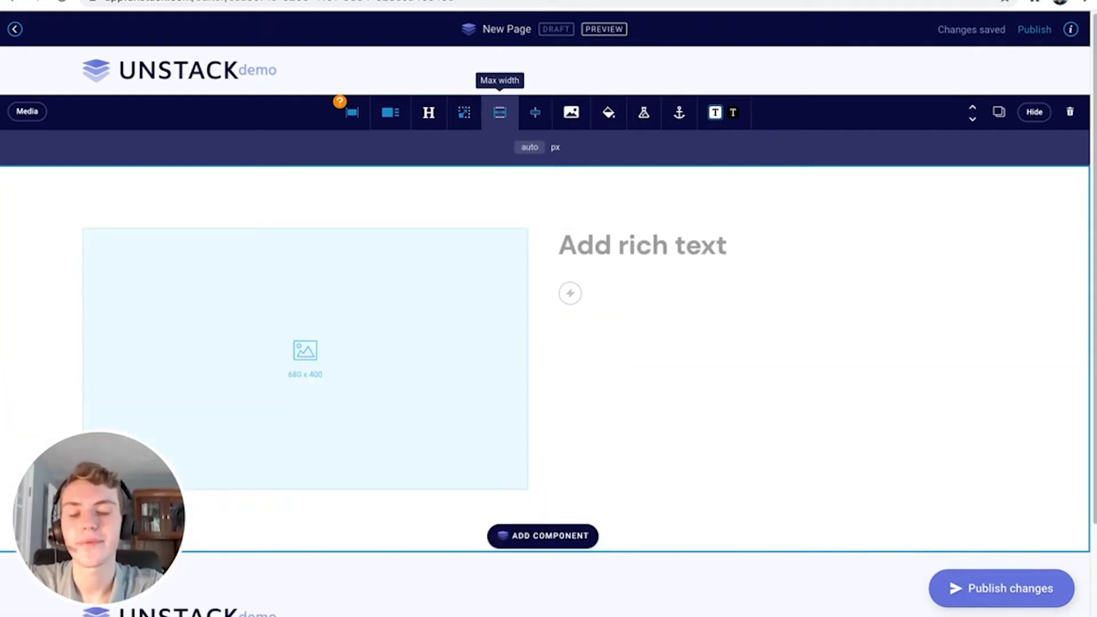
{"action": "left_click", "coordinate": [540, 125]}
{"action": "left_click", "coordinate": [540, 125]}
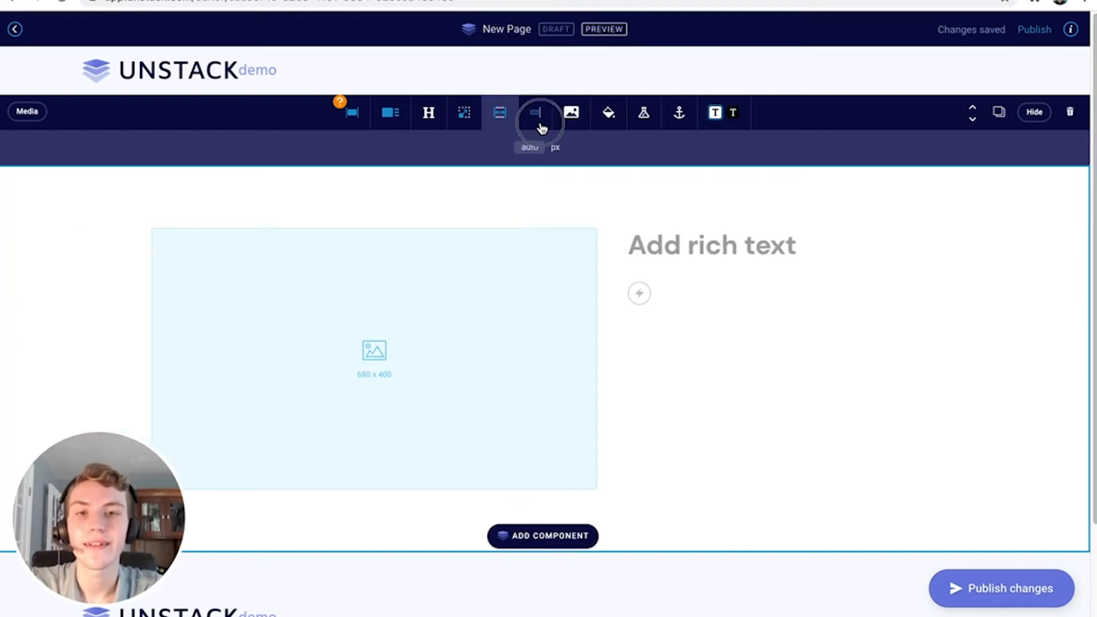
{"action": "left_click", "coordinate": [540, 125]}
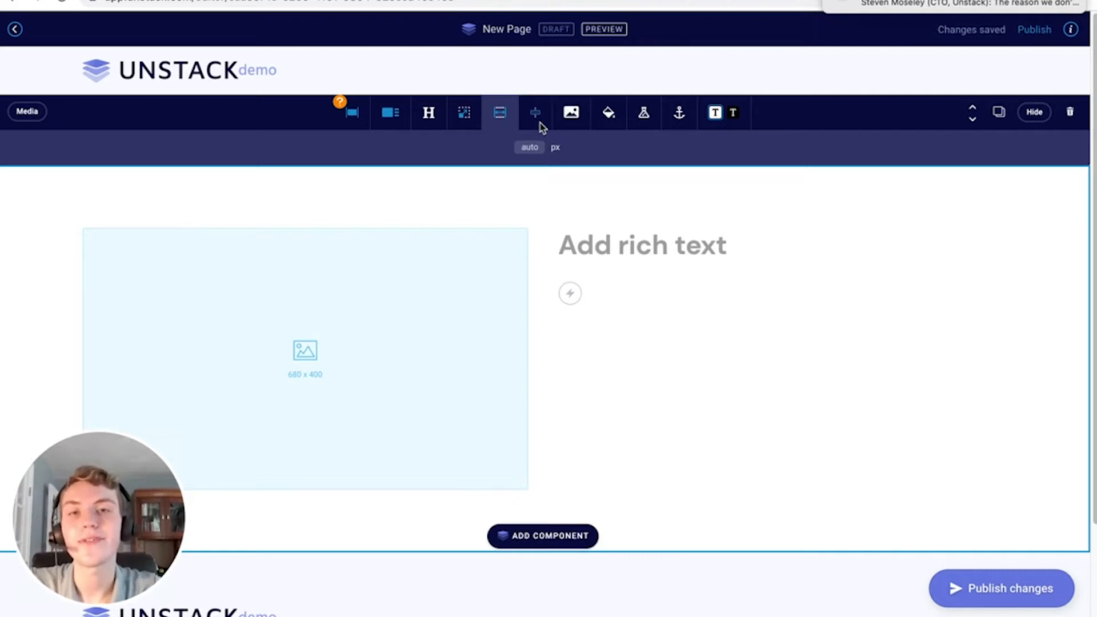
{"action": "left_click", "coordinate": [503, 122]}
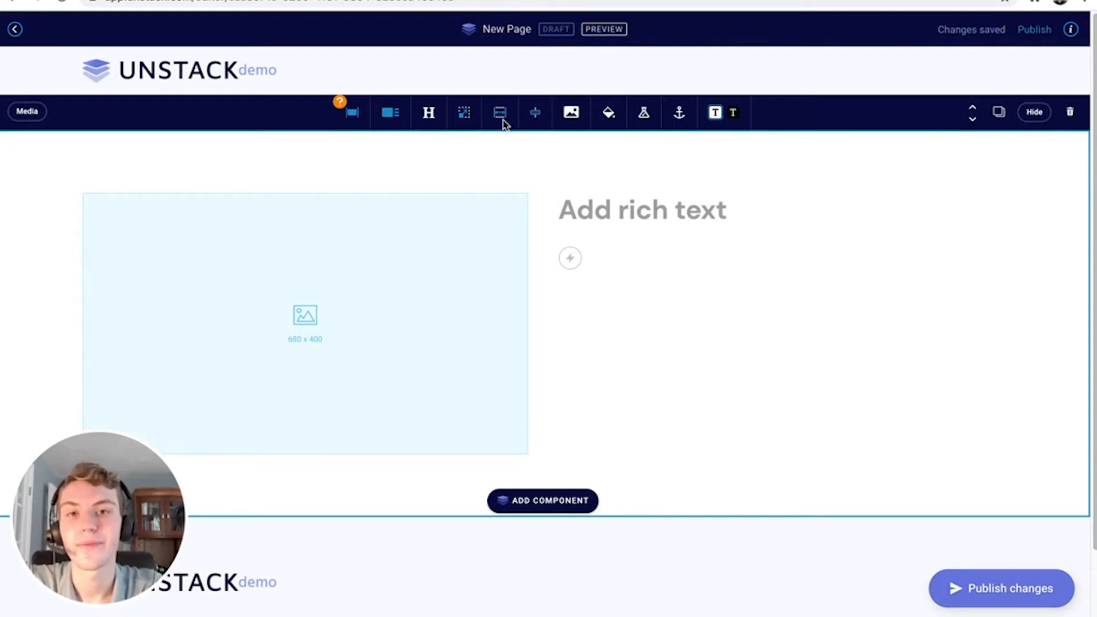
Open the background media library, browse Images and Videos, then switch to the Unsplash search
{"action": "left_click", "coordinate": [573, 114]}
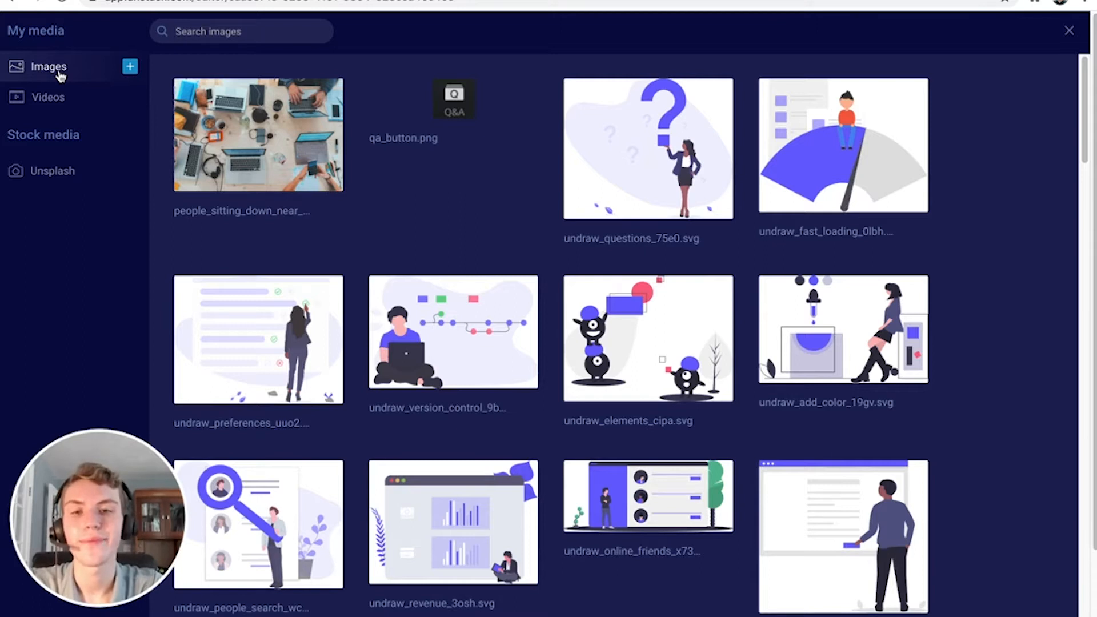
{"action": "left_click", "coordinate": [97, 95]}
{"action": "left_click", "coordinate": [90, 73]}
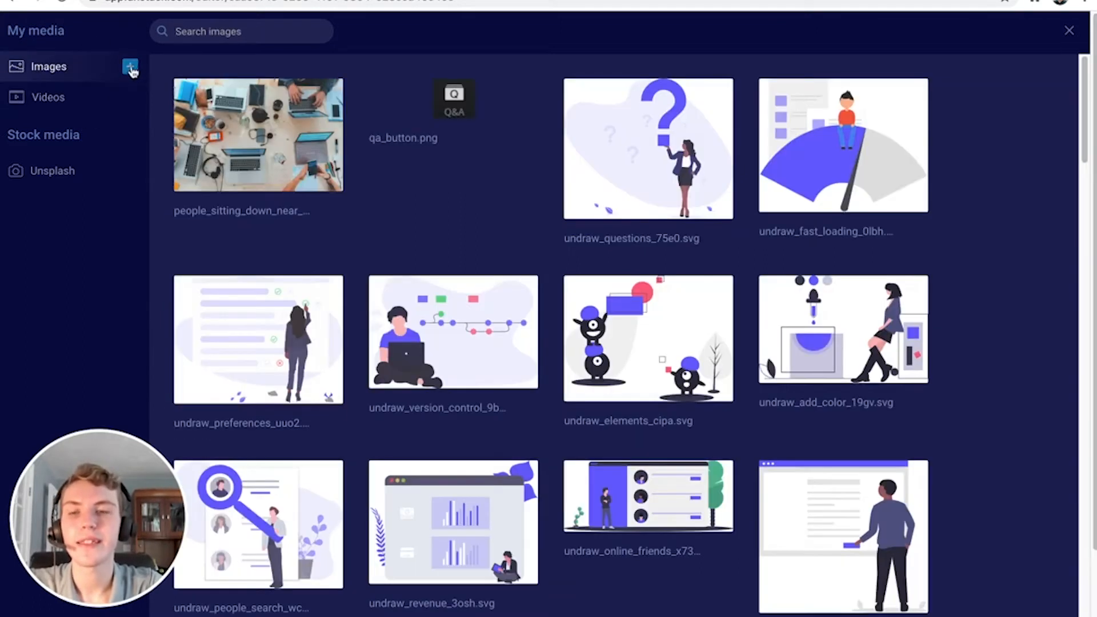
{"action": "left_click", "coordinate": [130, 67]}
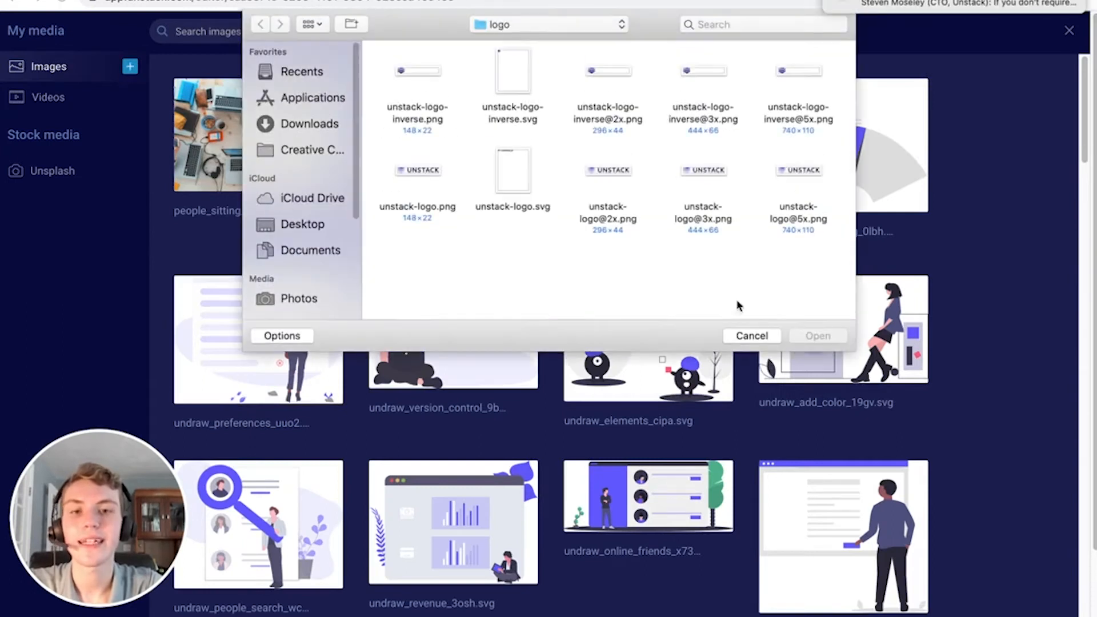
{"action": "left_click", "coordinate": [742, 336]}
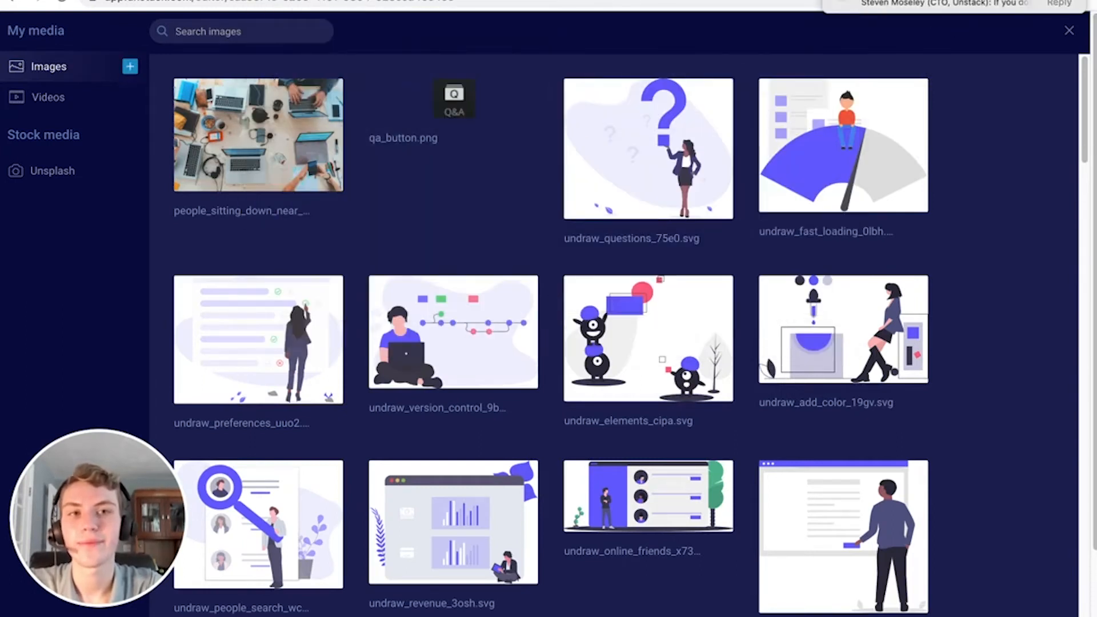
{"action": "left_click", "coordinate": [66, 108]}
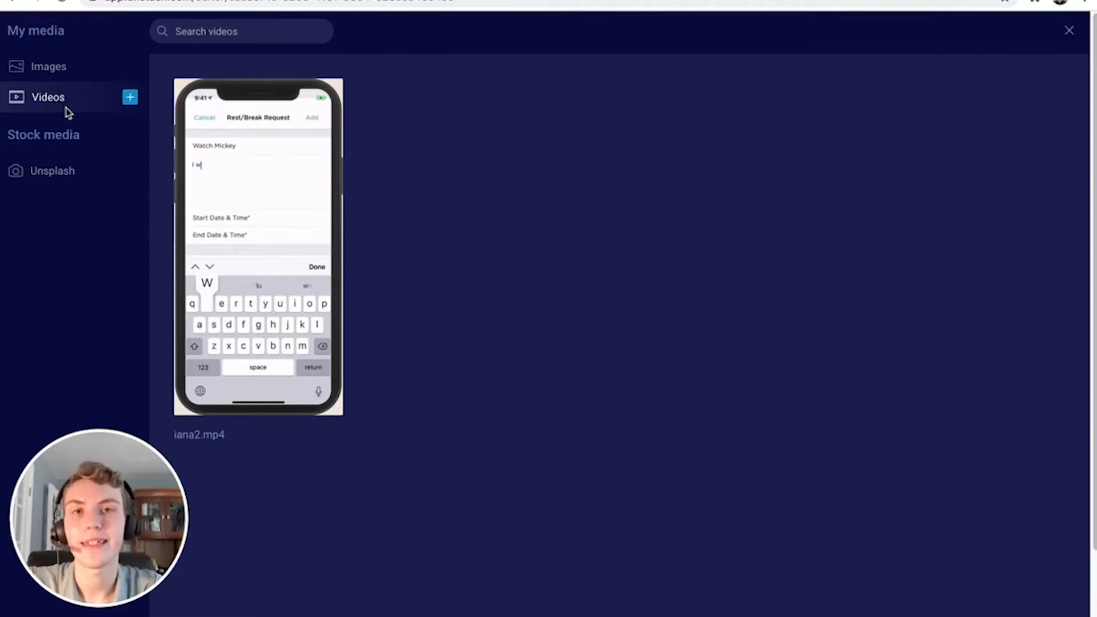
{"action": "left_click", "coordinate": [63, 174]}
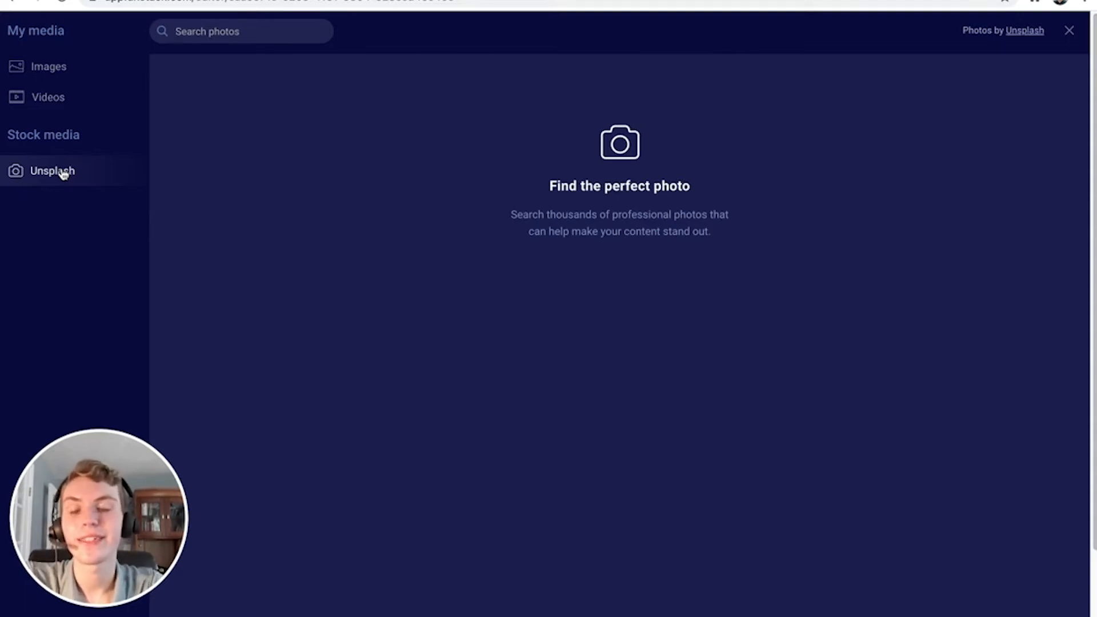
Search Unsplash for 'business' and save the sticky-note meeting photo as the section background
{"action": "type", "text": "business"}
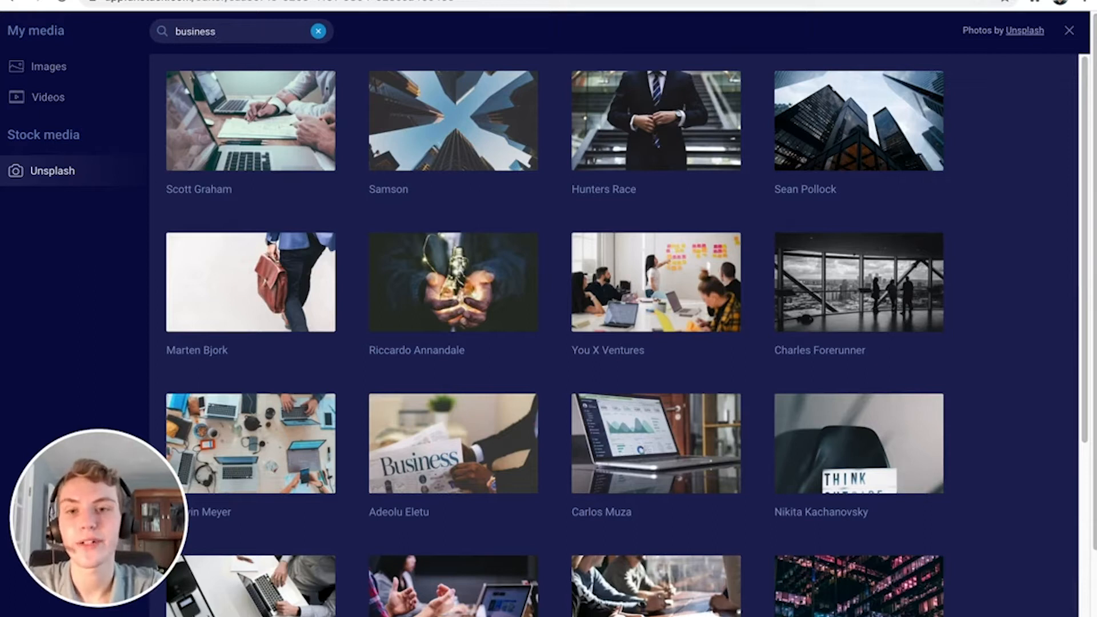
{"action": "left_click", "coordinate": [610, 252]}
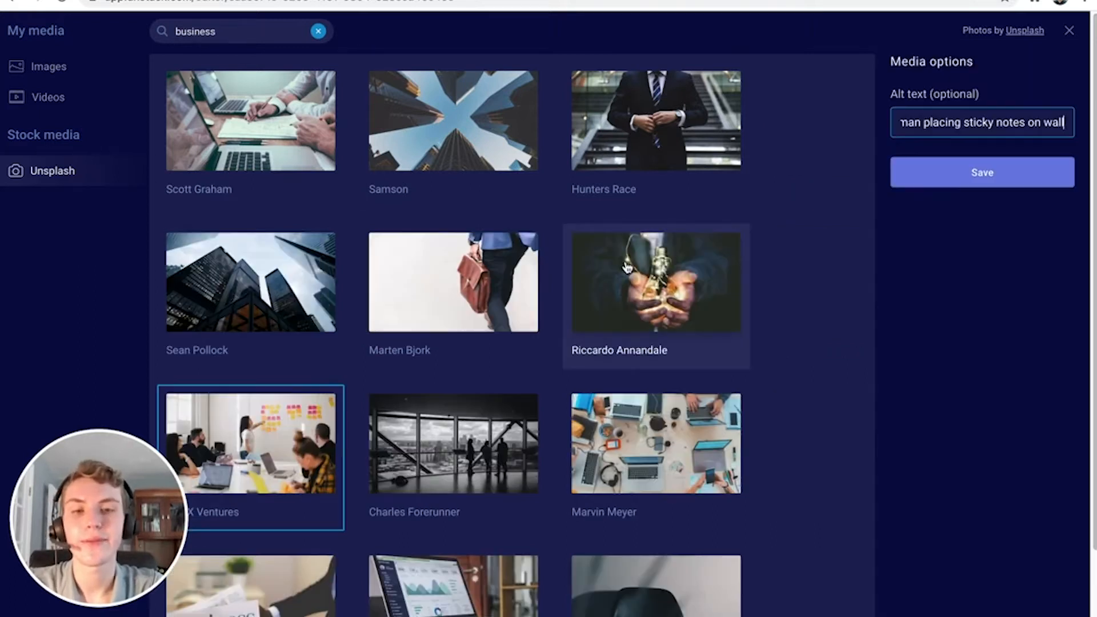
{"action": "left_click", "coordinate": [950, 180]}
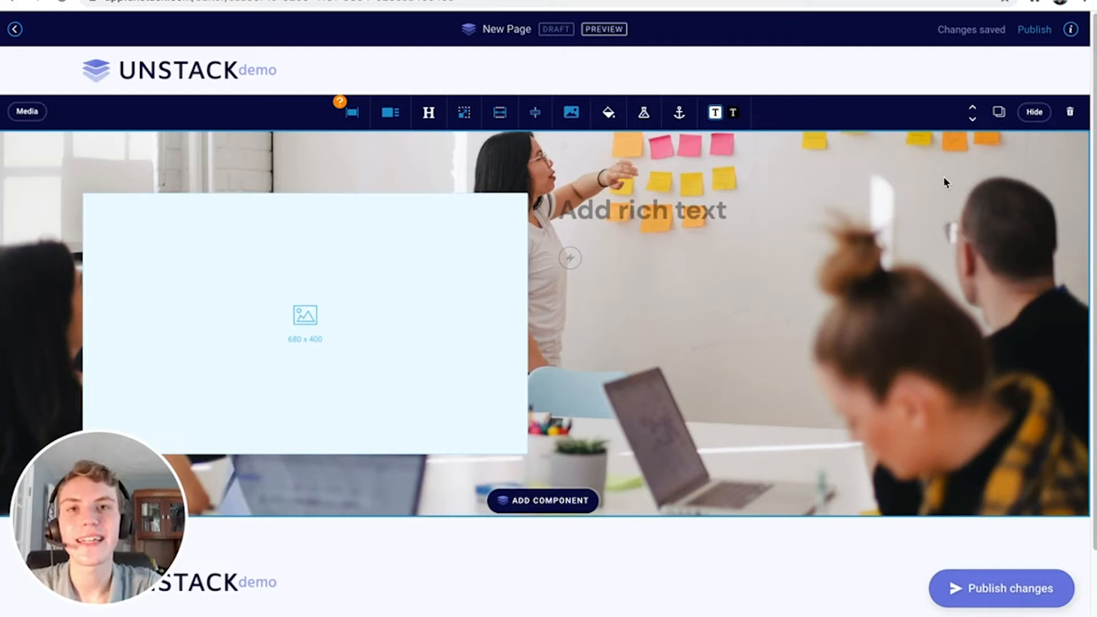
Try the background photo layouts, keeping the full-width layout
{"action": "left_click", "coordinate": [570, 115]}
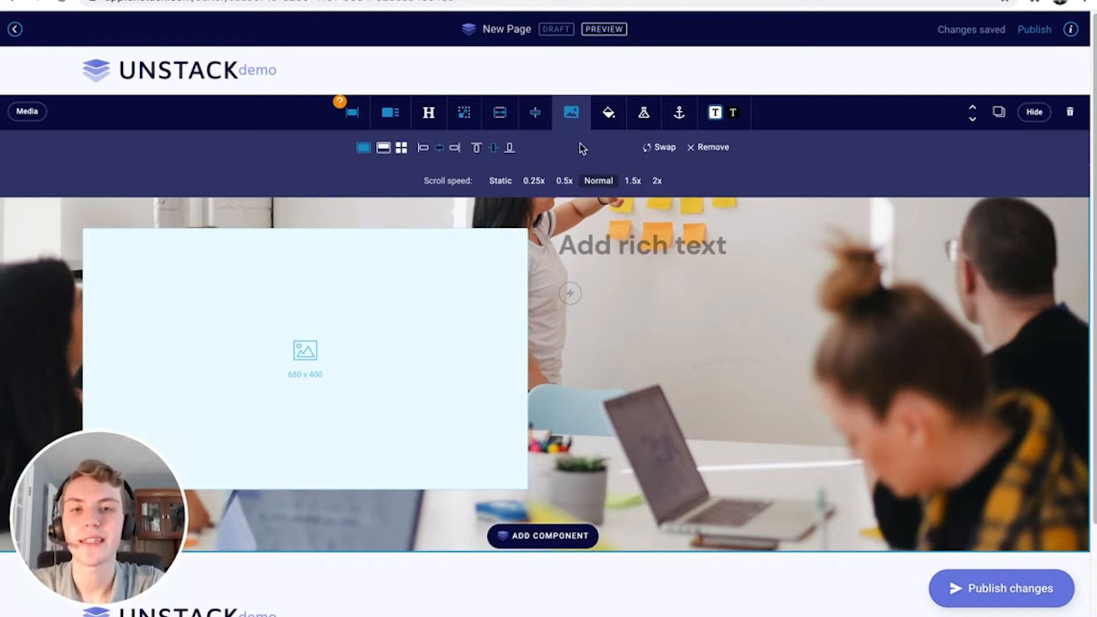
{"action": "left_click", "coordinate": [384, 150]}
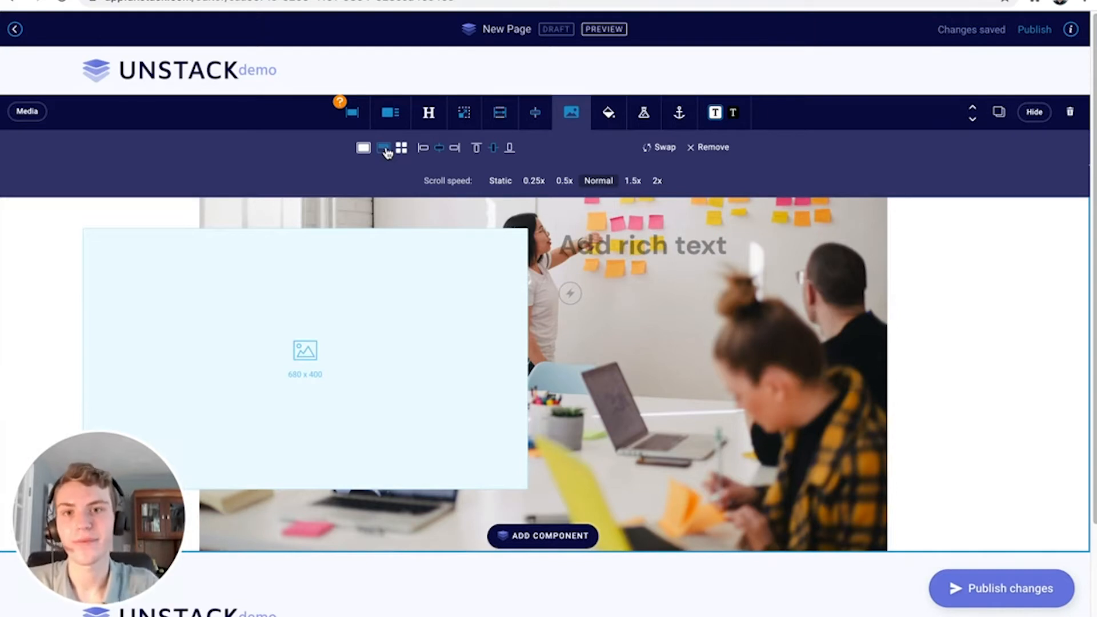
{"action": "left_click", "coordinate": [402, 150]}
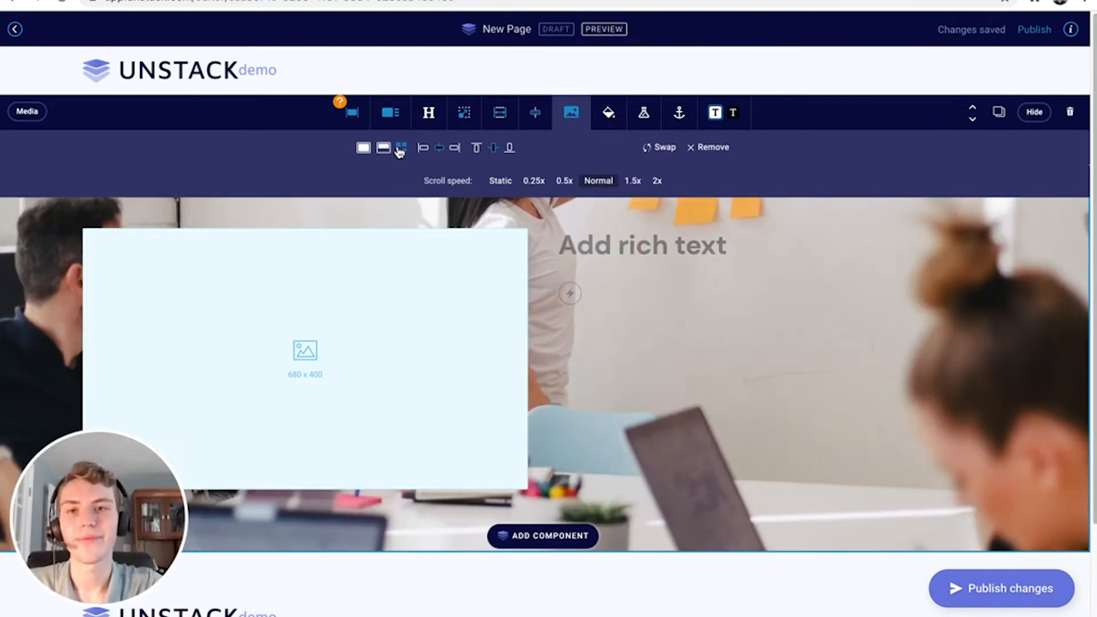
{"action": "left_click", "coordinate": [360, 149]}
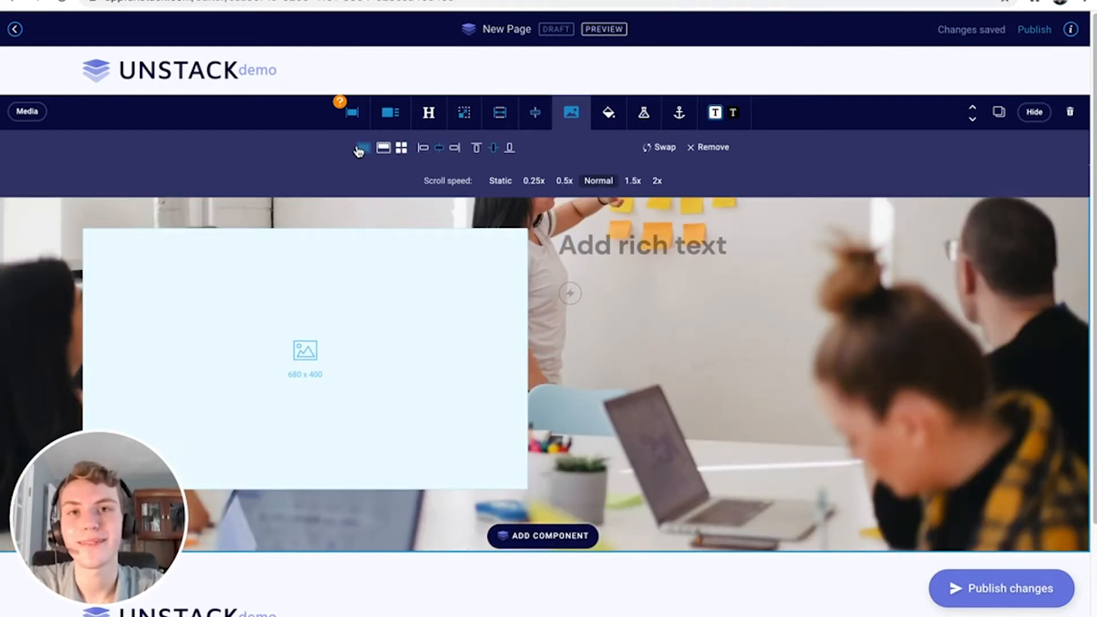
Test the photo's horizontal and vertical alignments, ending with it aligned to the top
{"action": "left_click", "coordinate": [423, 150]}
{"action": "left_click", "coordinate": [438, 150]}
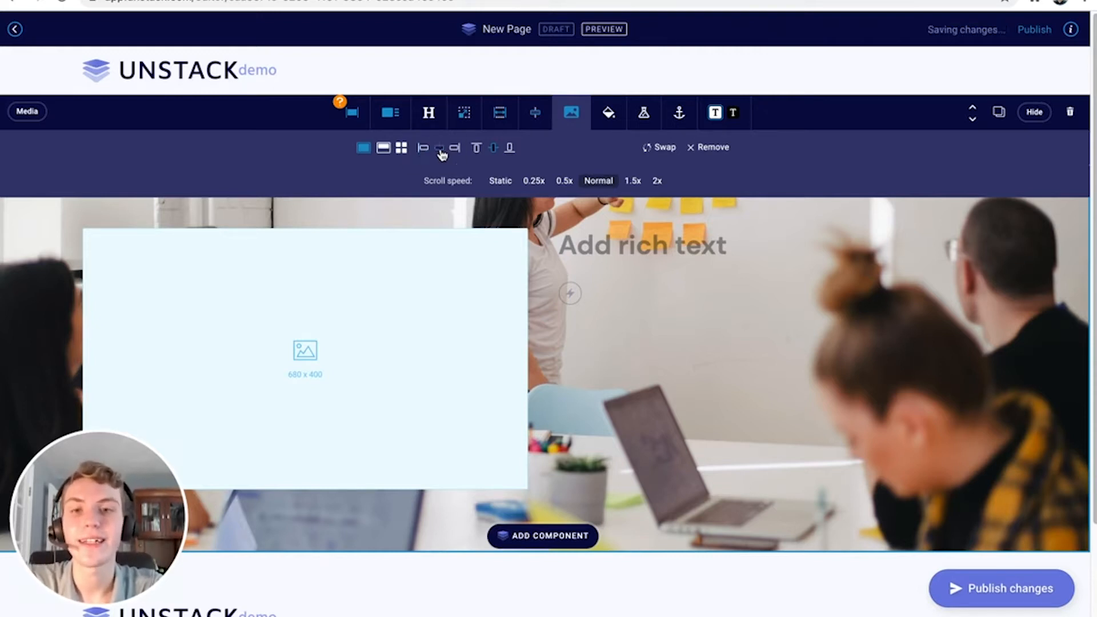
{"action": "left_click", "coordinate": [454, 150]}
{"action": "left_click", "coordinate": [443, 148]}
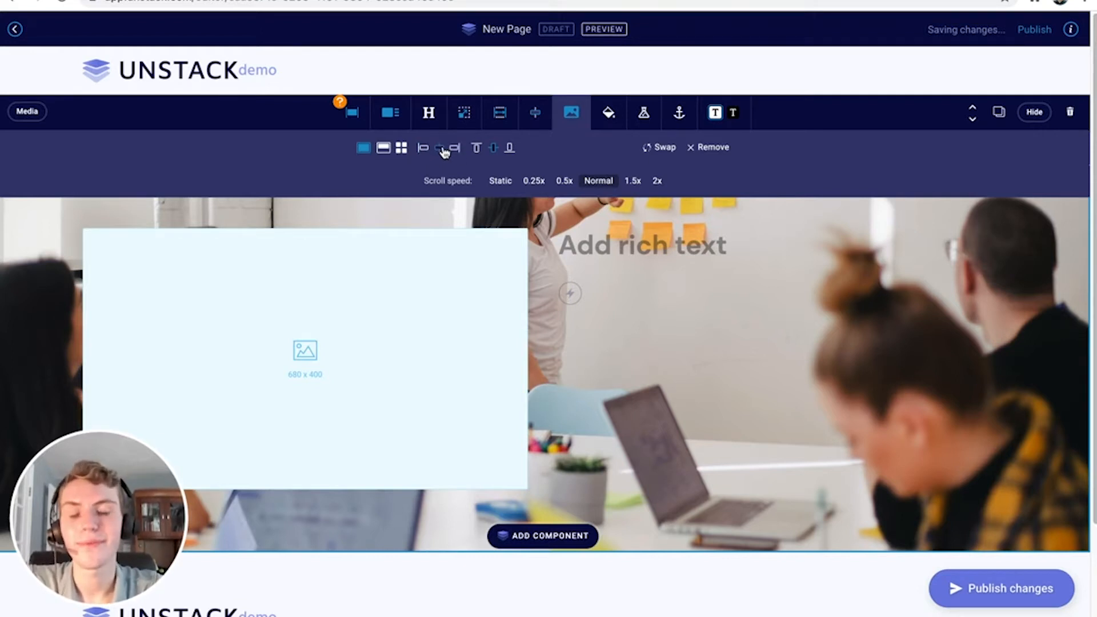
{"action": "left_click", "coordinate": [473, 149]}
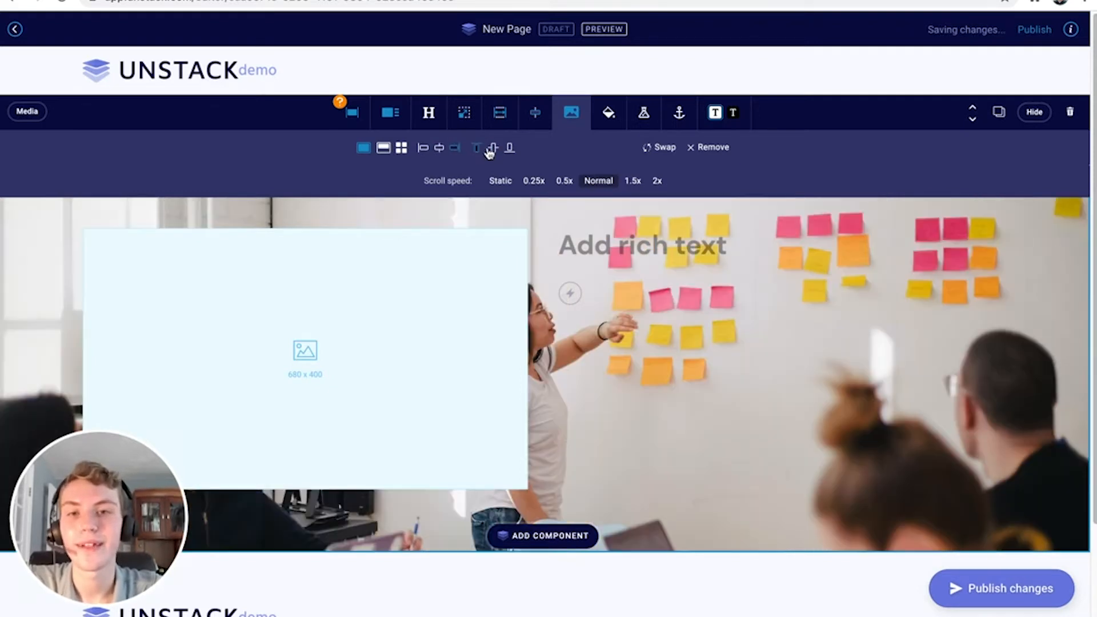
{"action": "left_click", "coordinate": [495, 150]}
{"action": "left_click", "coordinate": [509, 148]}
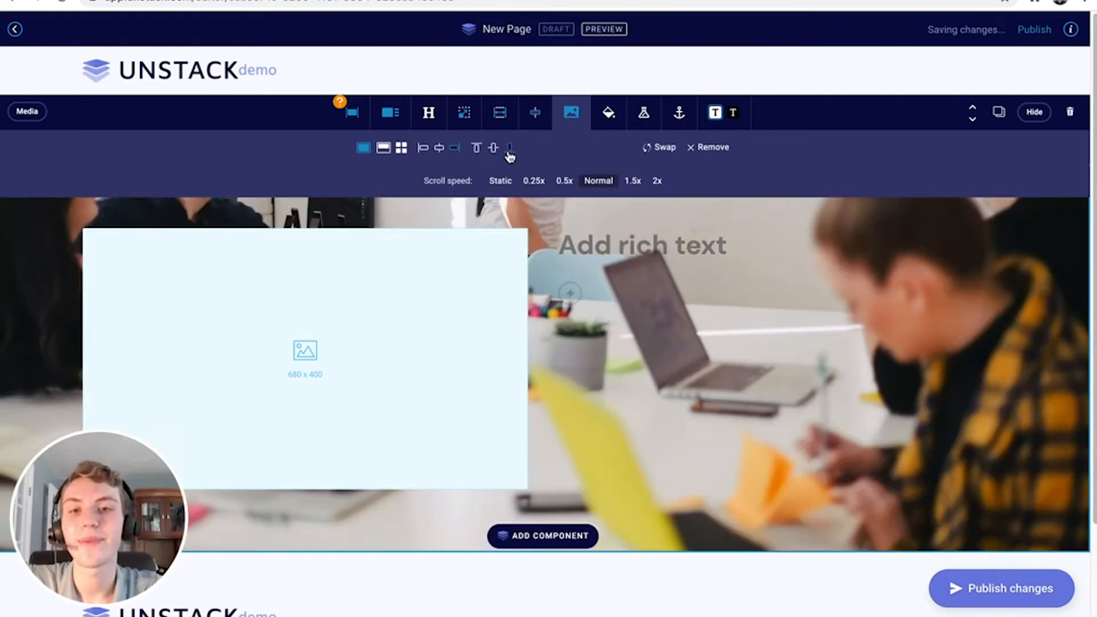
{"action": "left_click", "coordinate": [491, 150]}
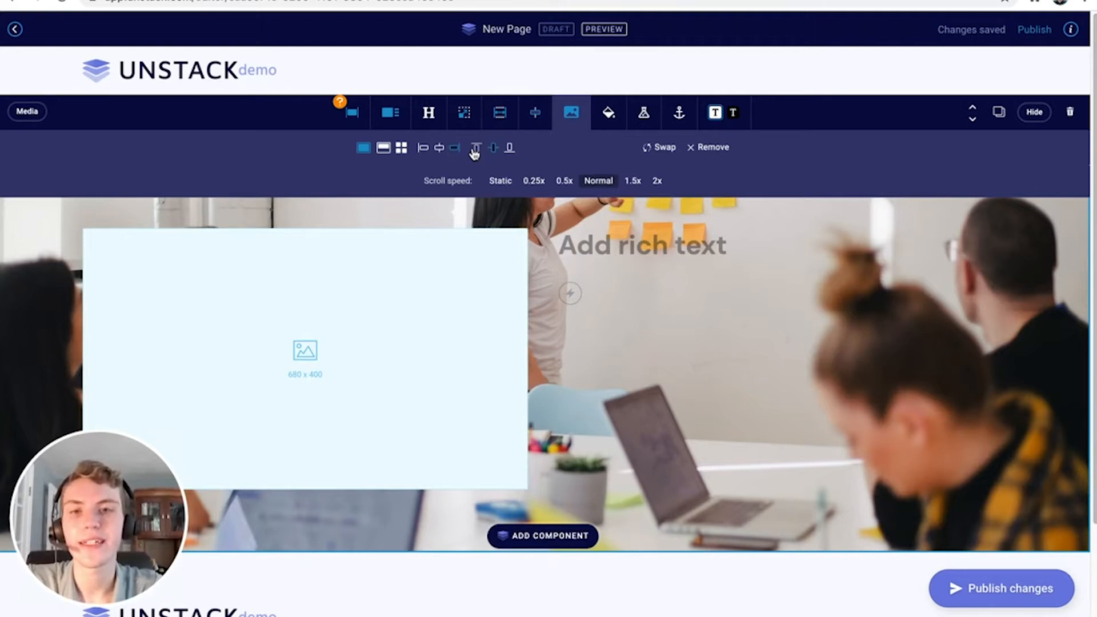
{"action": "left_click", "coordinate": [474, 151]}
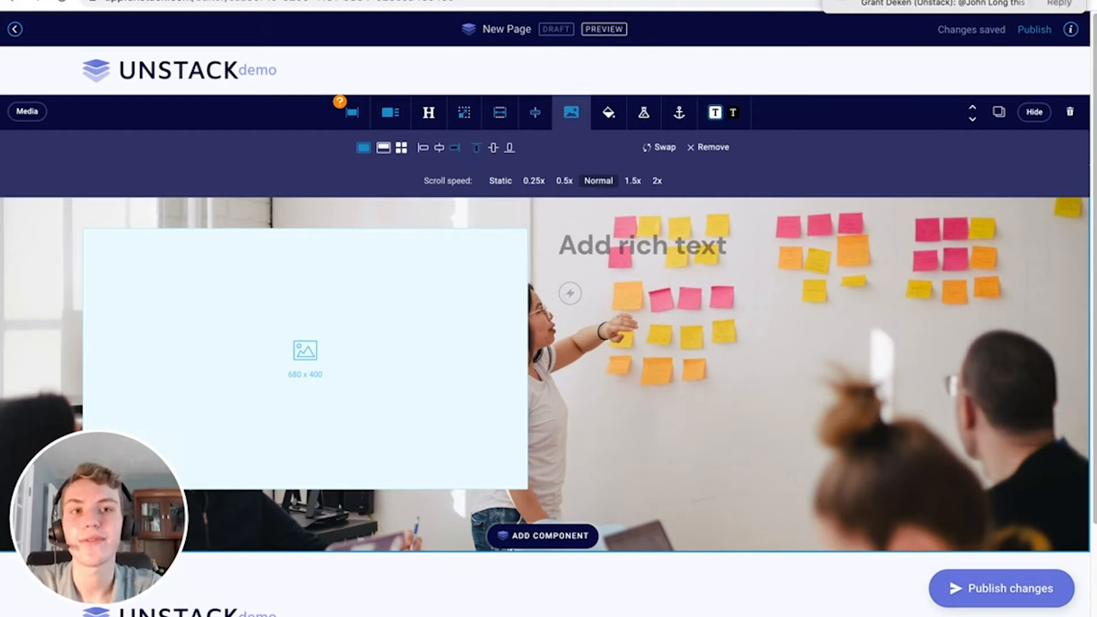
Set the background photo's scroll speed to 0.25x
{"action": "left_click_drag", "start_coordinate": [1056, 4], "coordinate": [1091, 4]}
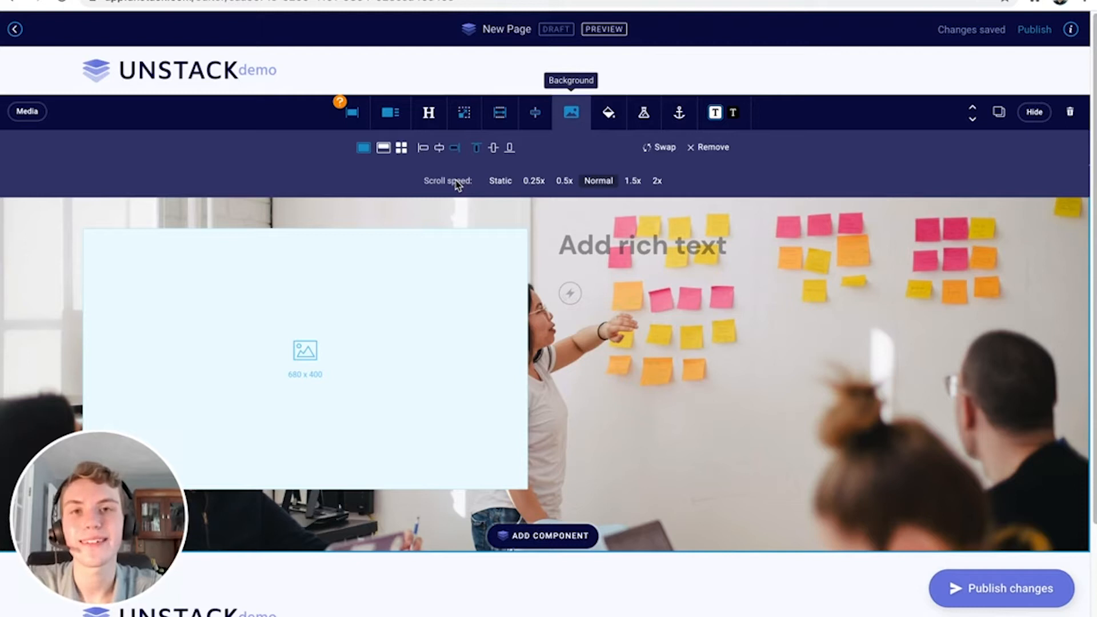
{"action": "left_click", "coordinate": [532, 187]}
{"action": "scroll", "coordinate": [584, 231], "scroll_direction": "down", "scroll_amount": 1}
{"action": "scroll", "coordinate": [584, 231], "scroll_direction": "down", "scroll_amount": 2}
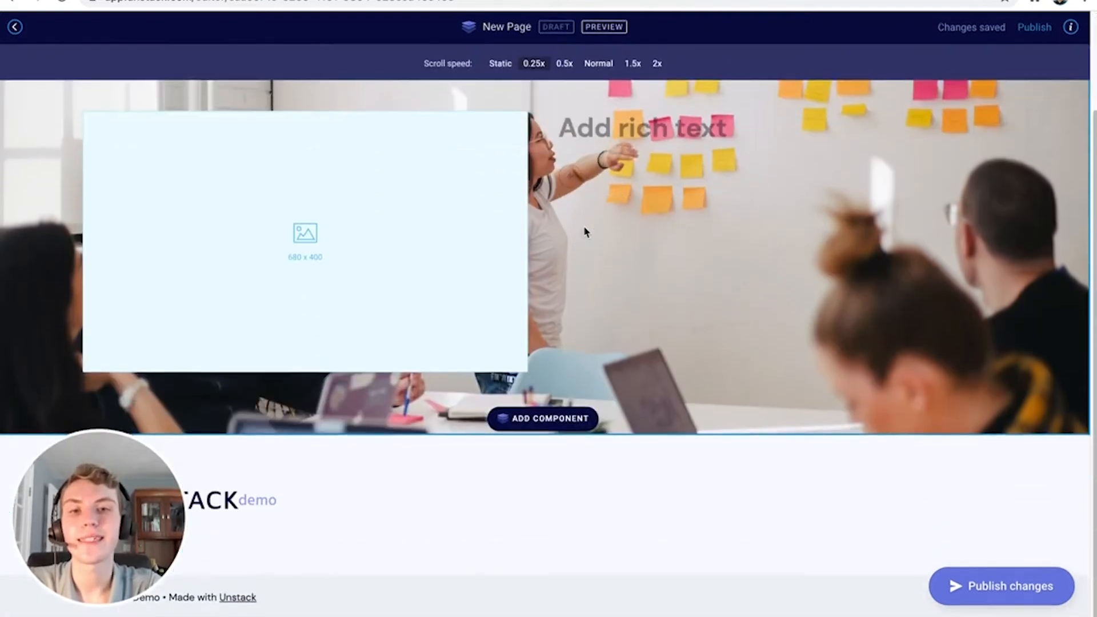
{"action": "scroll", "coordinate": [584, 231], "scroll_direction": "up", "scroll_amount": 3}
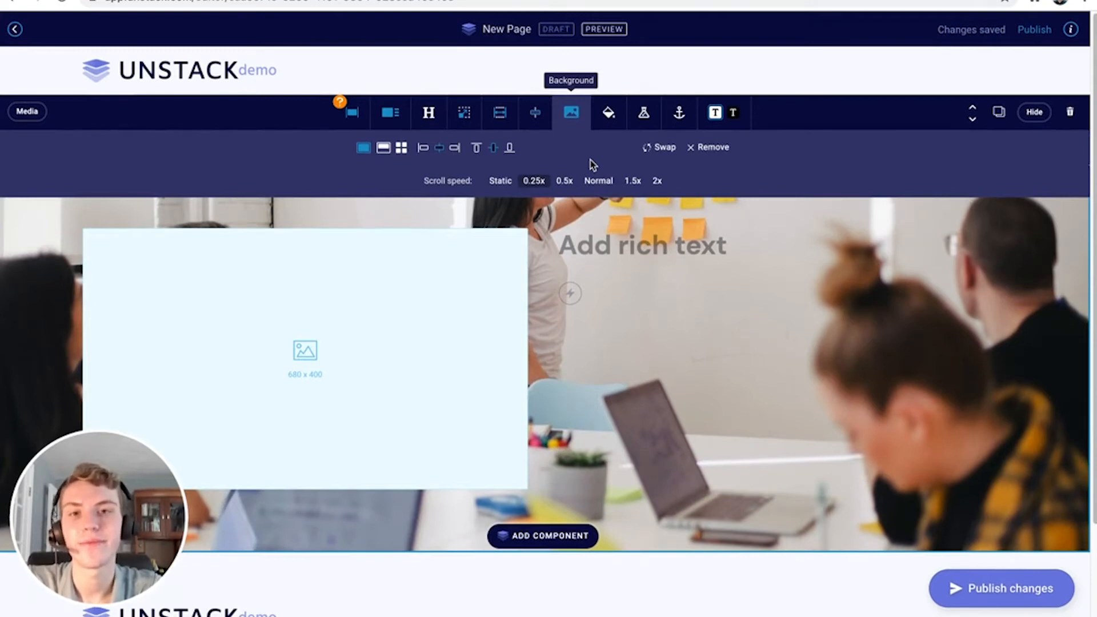
Overlay the hero background with the brand primary colour #6F7FE2 at 52% opacity
{"action": "left_click", "coordinate": [580, 116]}
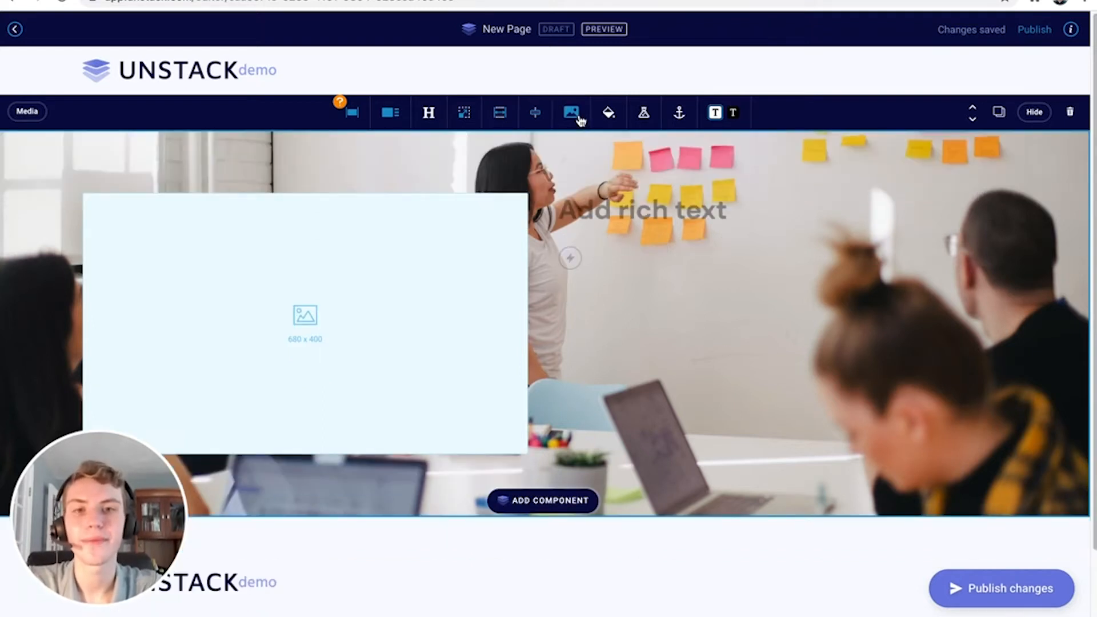
{"action": "left_click", "coordinate": [608, 114]}
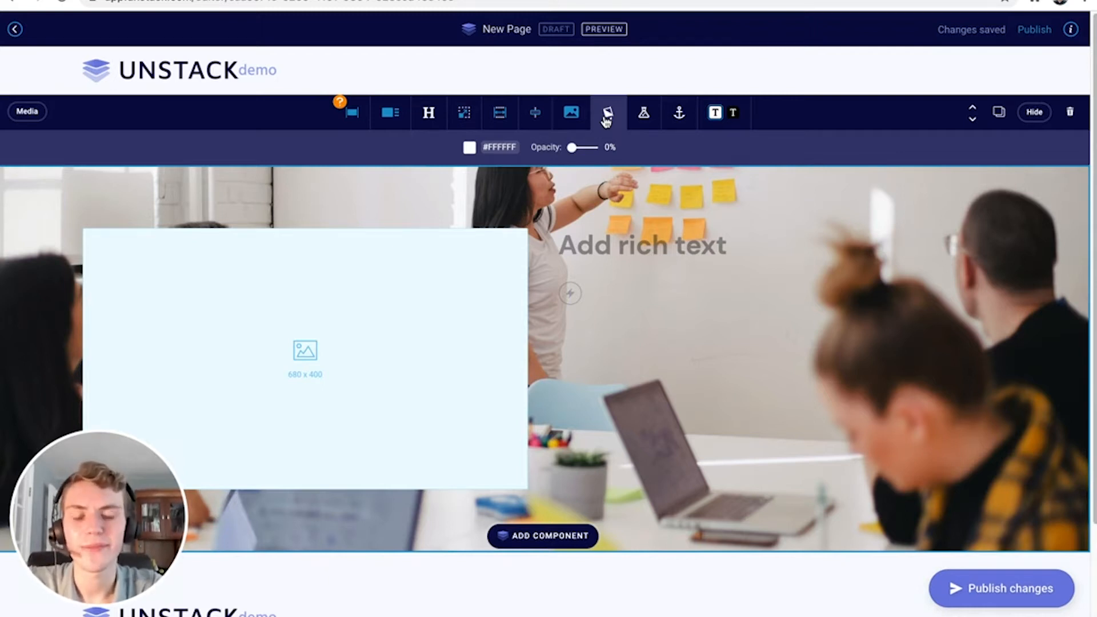
{"action": "left_click_drag", "start_coordinate": [571, 149], "coordinate": [584, 155]}
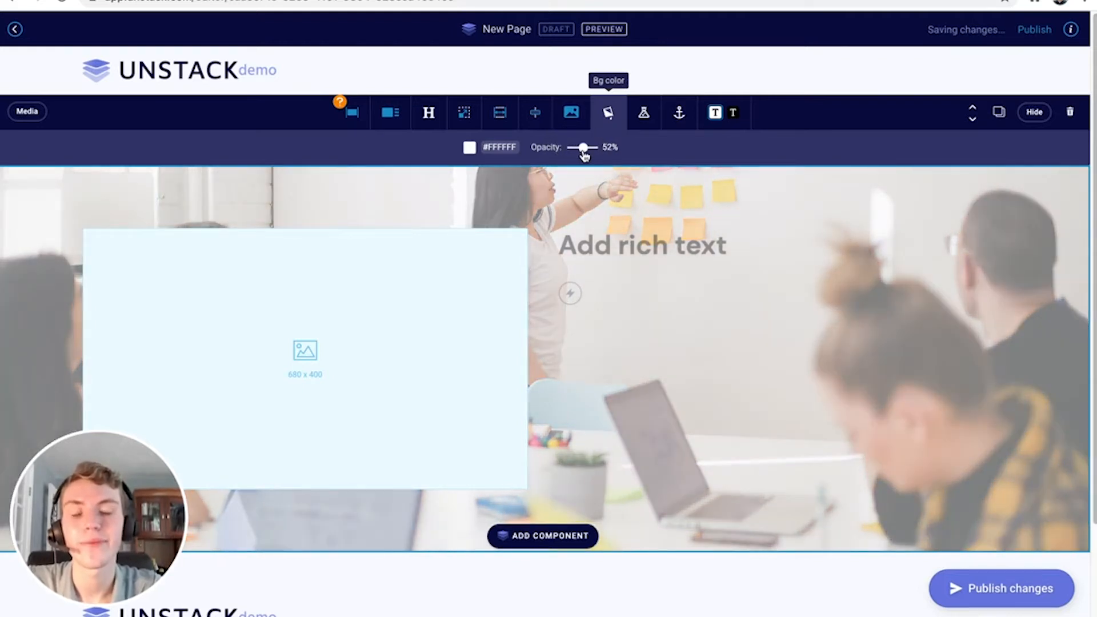
{"action": "left_click", "coordinate": [513, 147]}
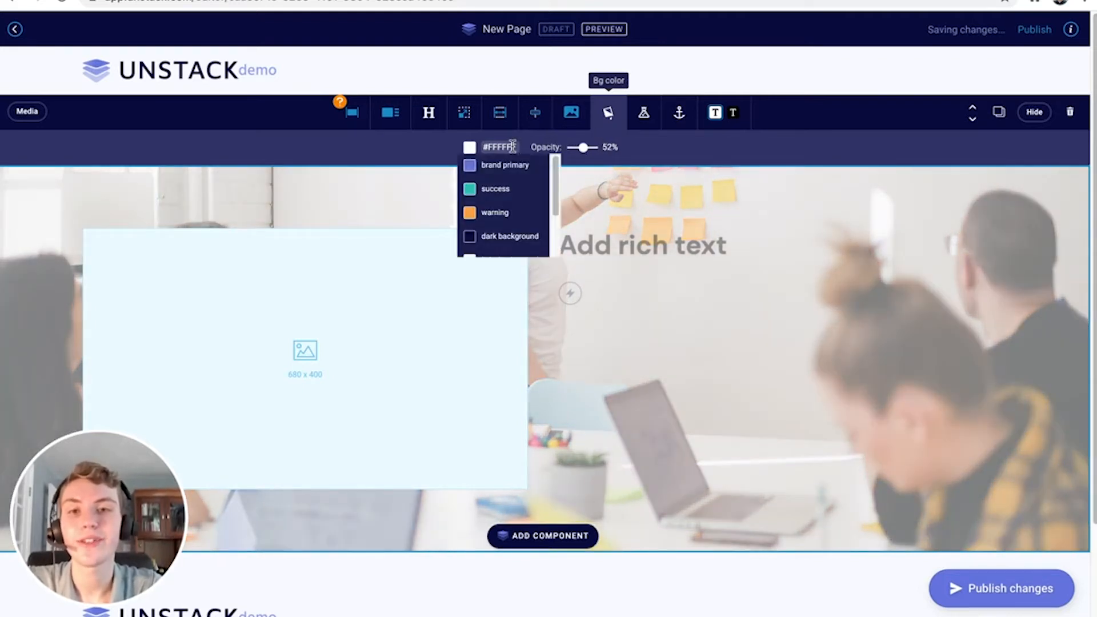
{"action": "left_click", "coordinate": [510, 167]}
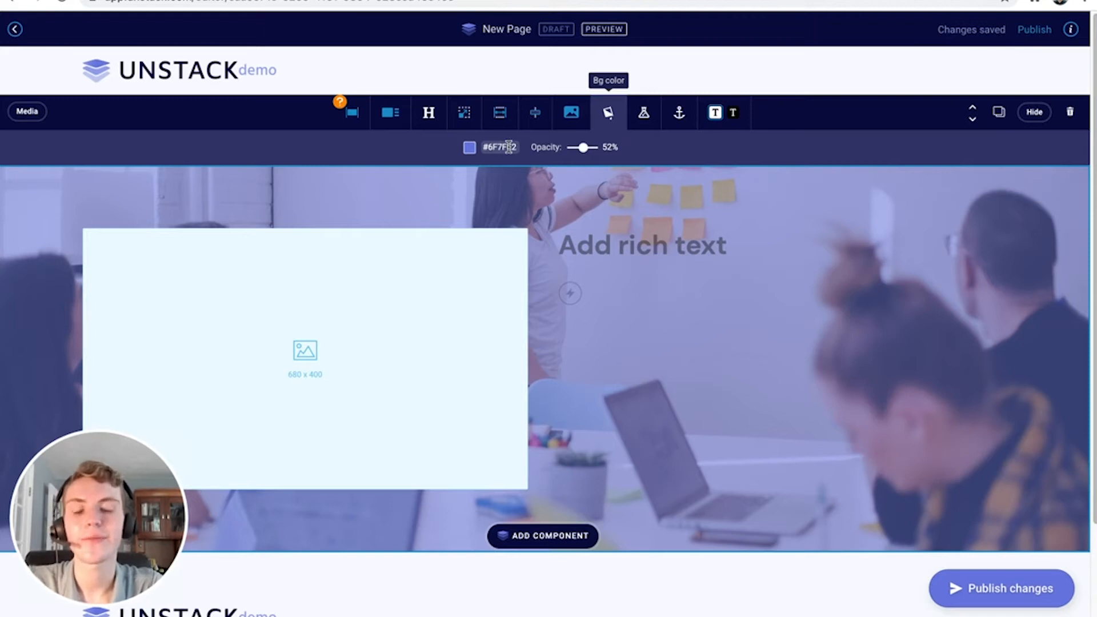
{"action": "left_click", "coordinate": [508, 148]}
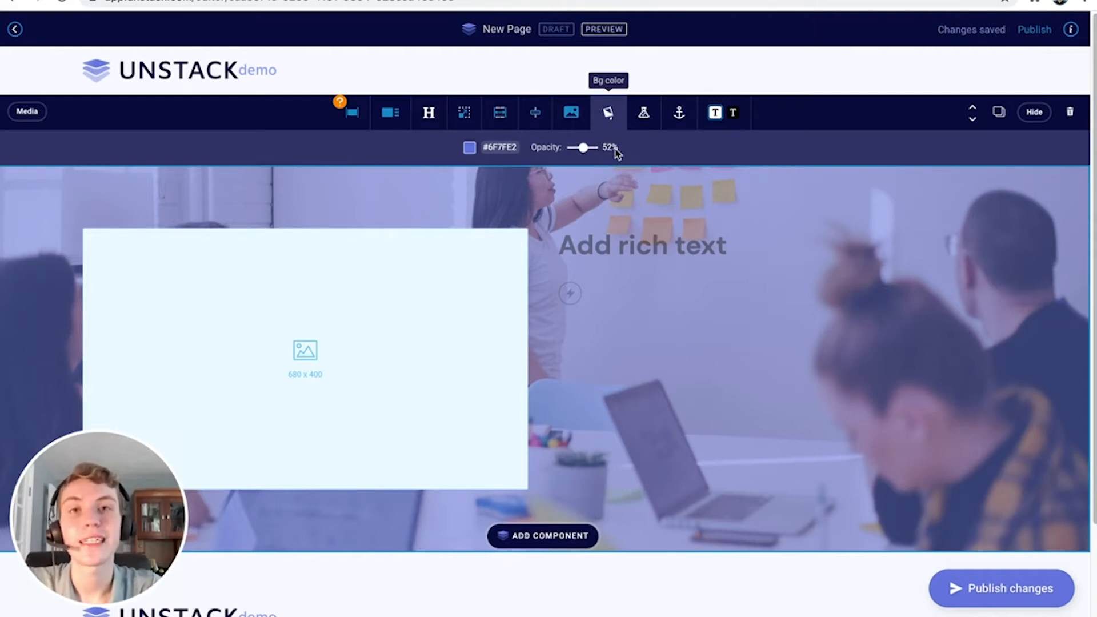
{"action": "left_click", "coordinate": [608, 114]}
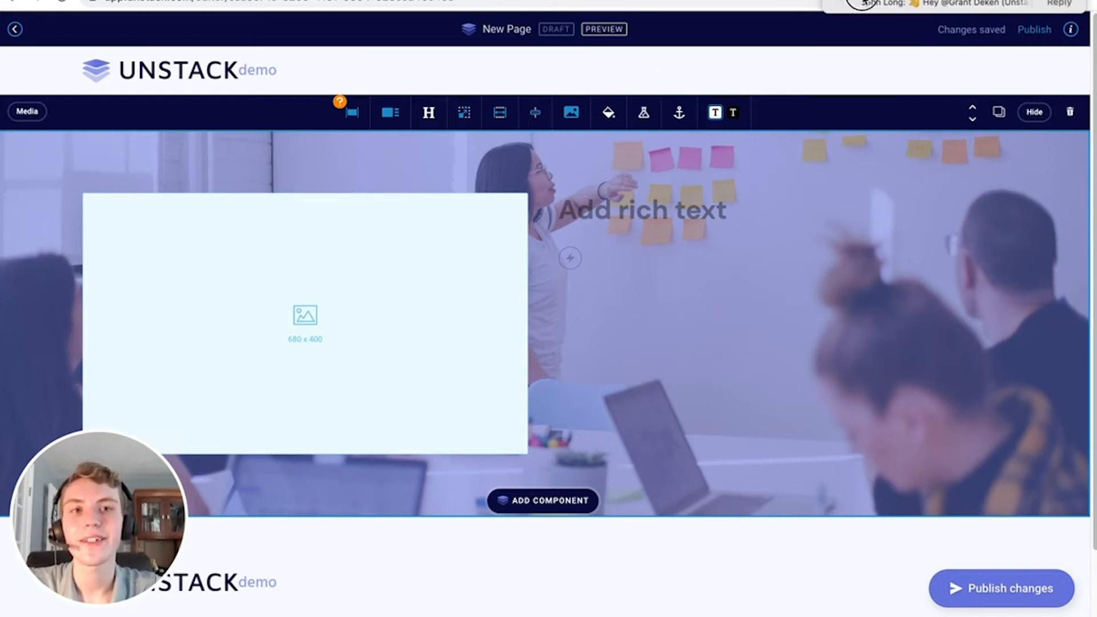
Name the hero section's anchor link 'about'
{"action": "left_click", "coordinate": [679, 115]}
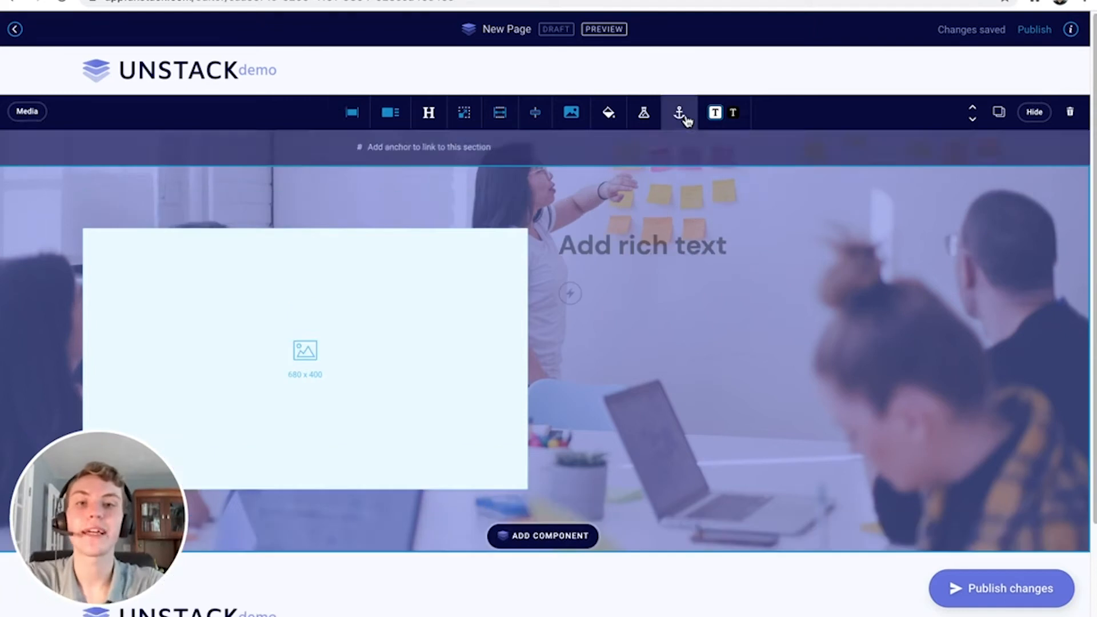
{"action": "type", "text": "he"}
{"action": "key", "text": "BackSpace"}
{"action": "key", "text": "BackSpace"}
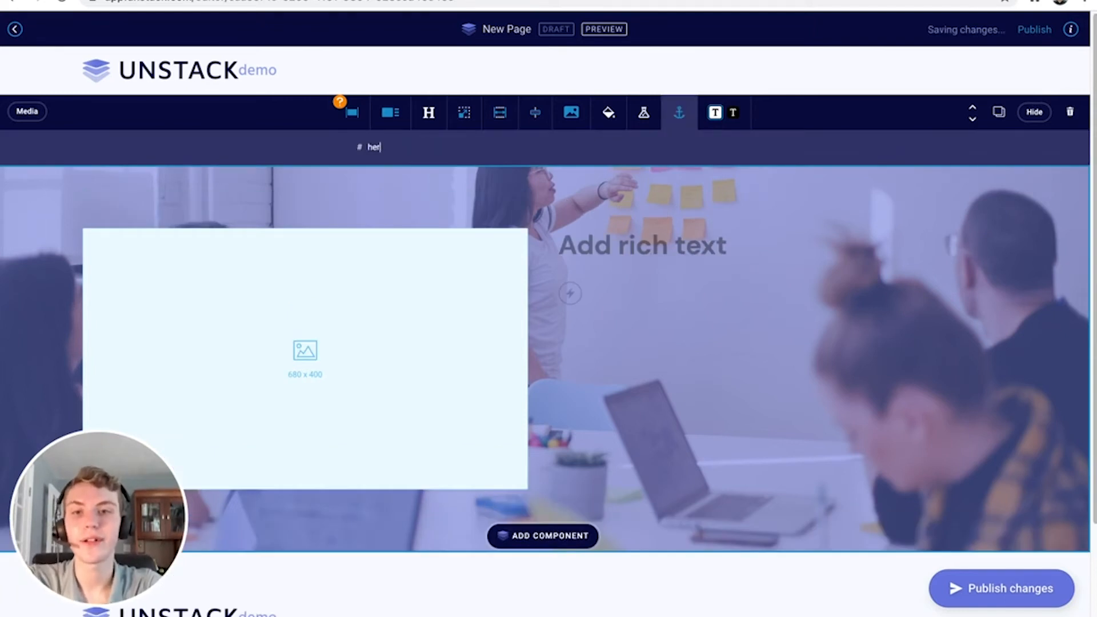
{"action": "type", "text": "about"}
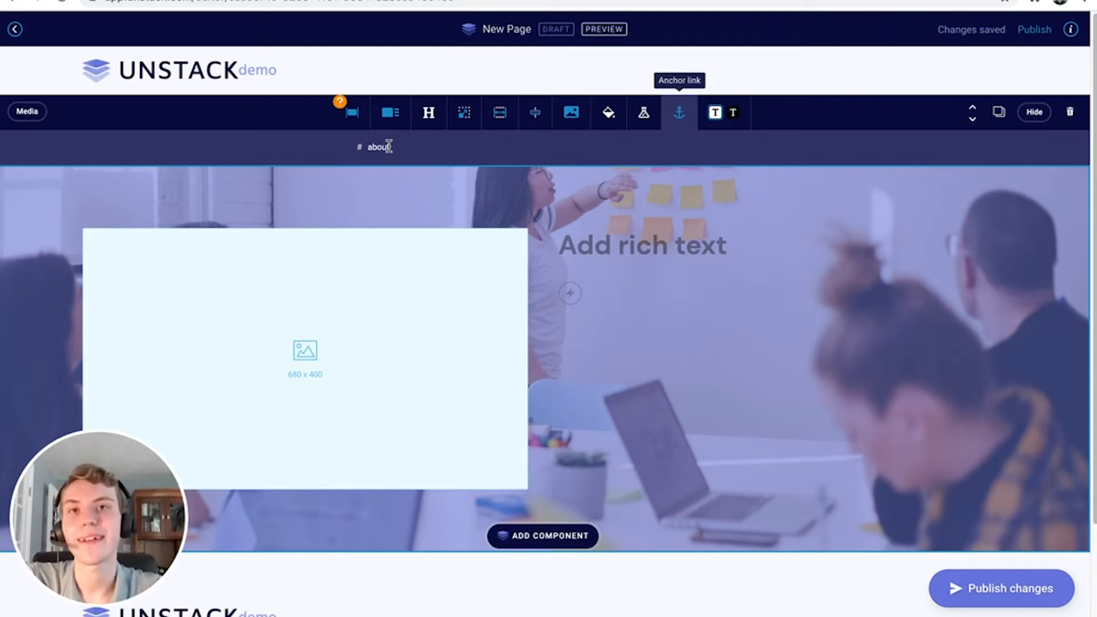
{"action": "left_click", "coordinate": [680, 112]}
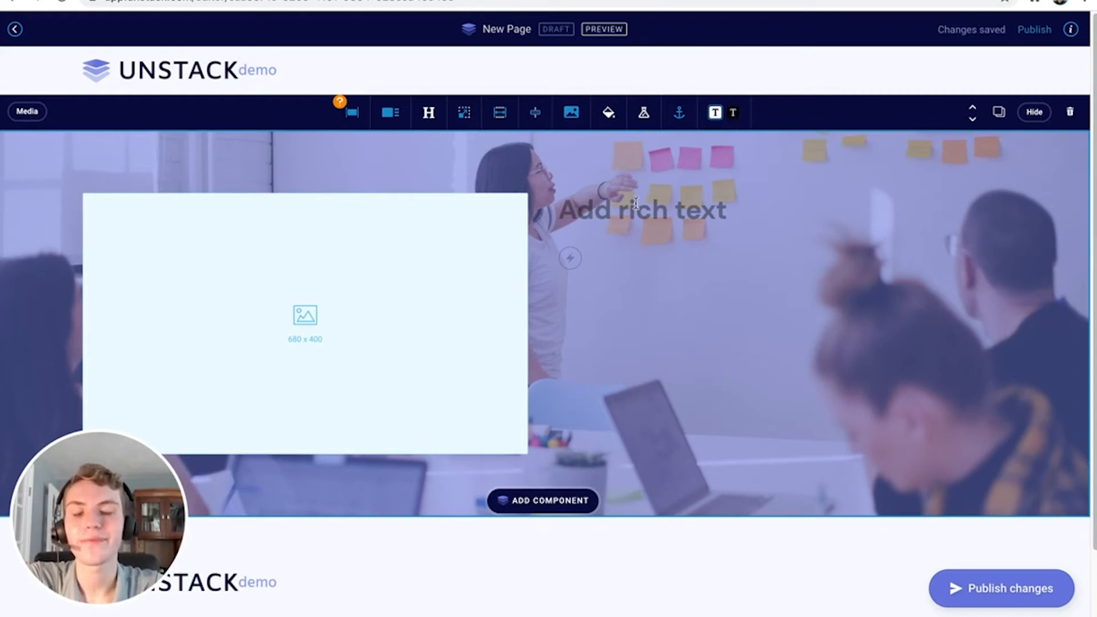
Add the heading 'Unstack Training Video' and a Primary 'Example.com' button to the hero, with light text
{"action": "left_click", "coordinate": [613, 214]}
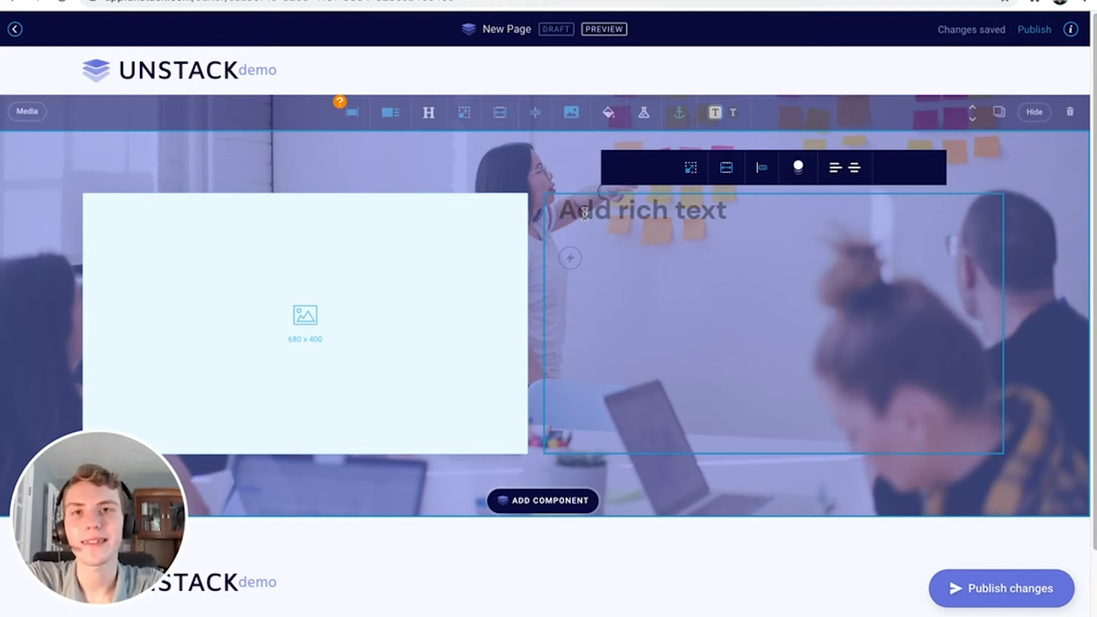
{"action": "type", "text": "Unstack"}
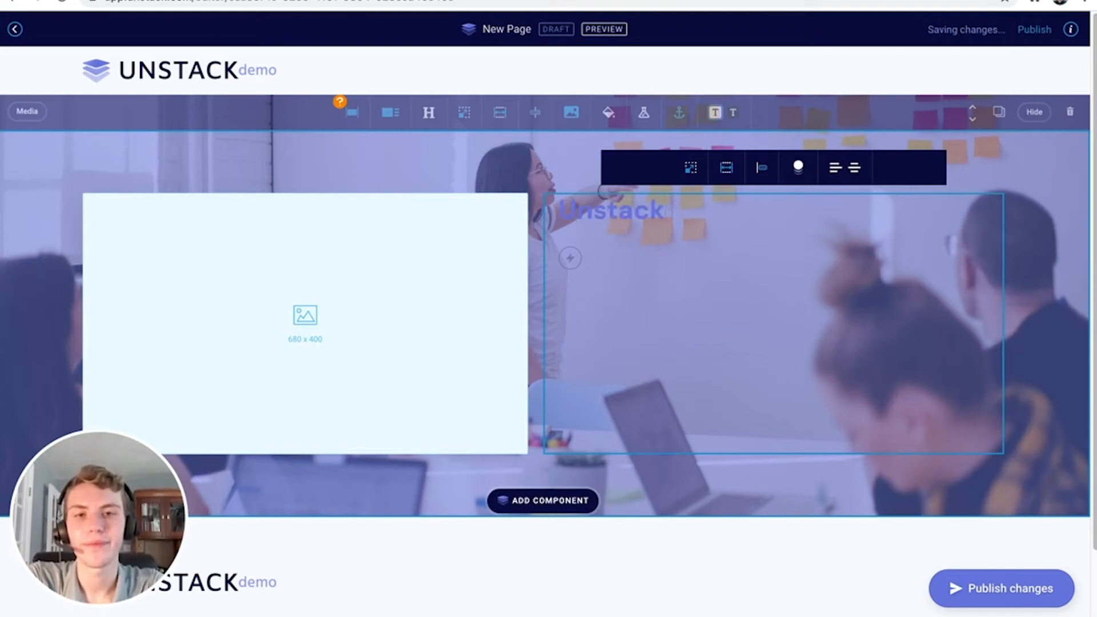
{"action": "type", "text": " Training Video"}
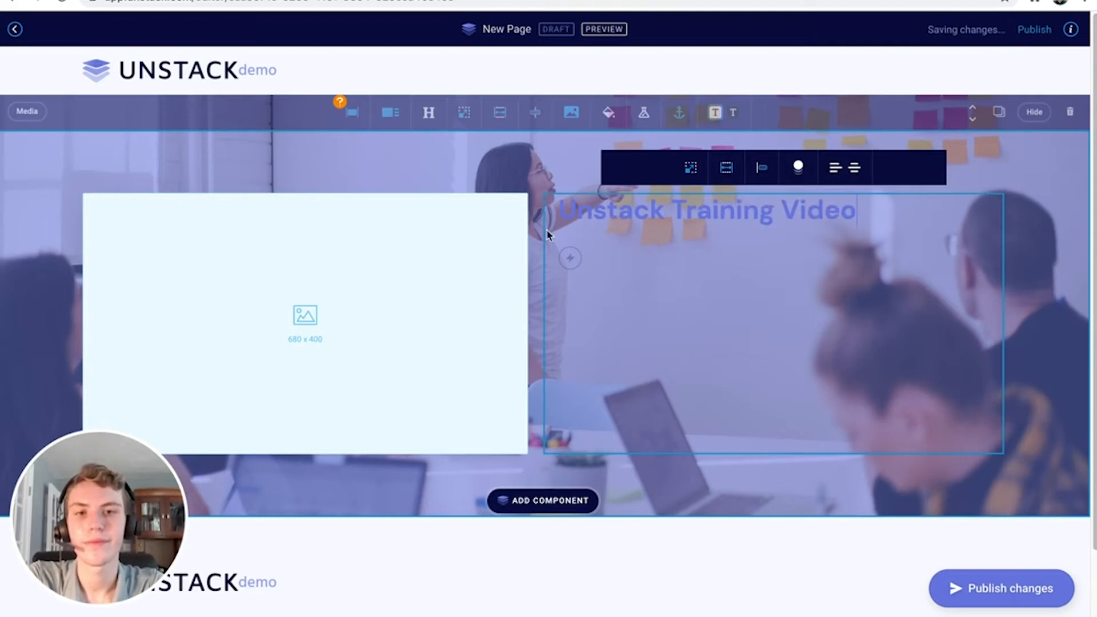
{"action": "left_click", "coordinate": [569, 258]}
{"action": "left_click", "coordinate": [592, 299]}
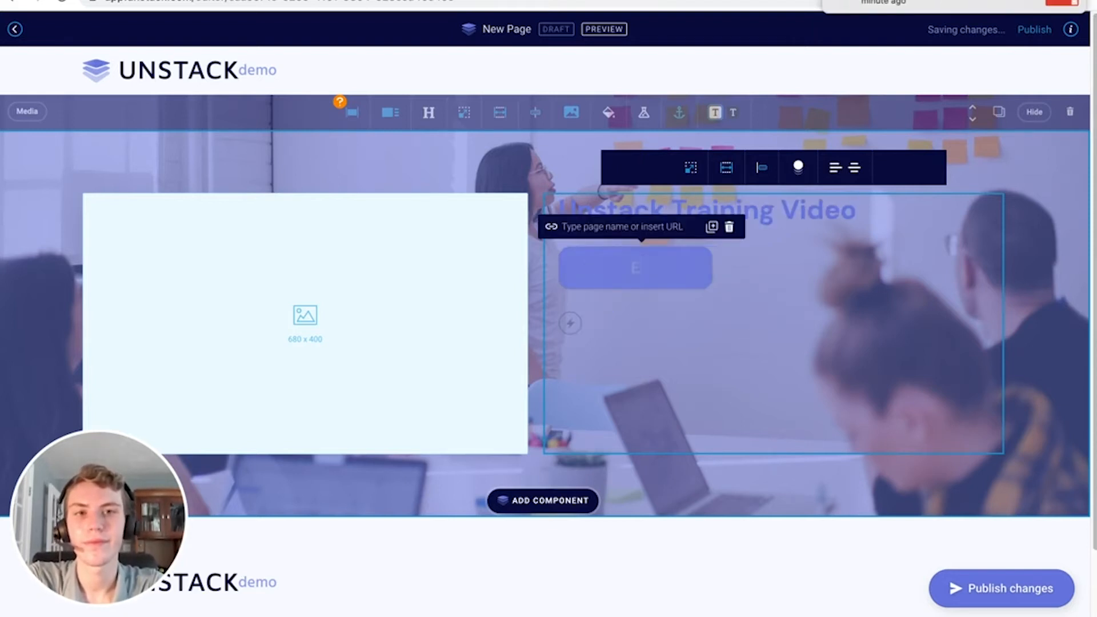
{"action": "type", "text": "Example.com"}
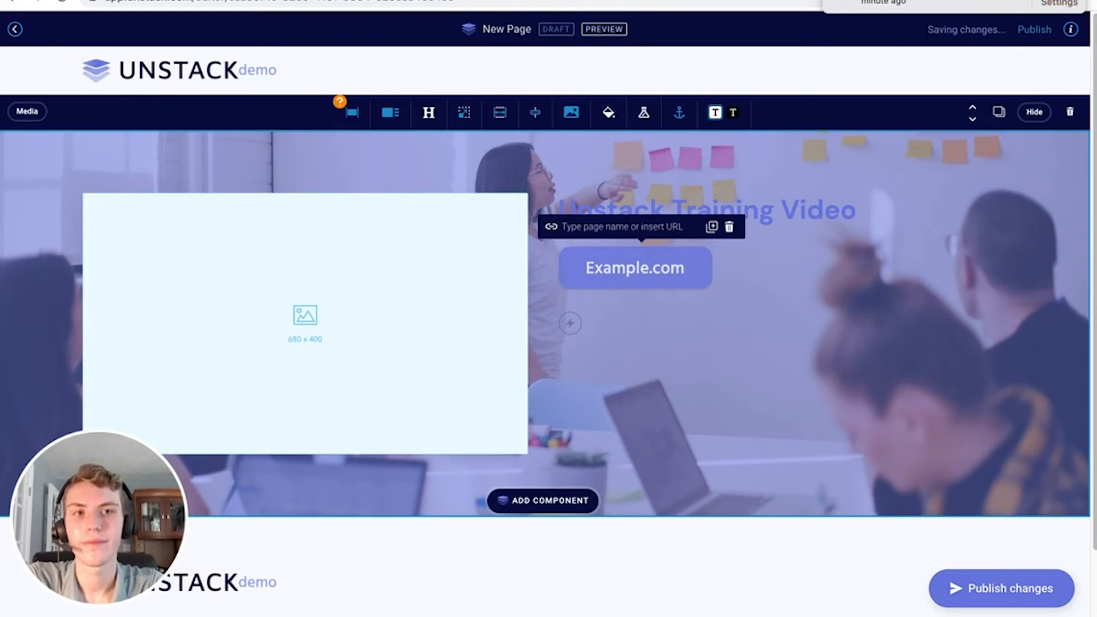
{"action": "left_click", "coordinate": [780, 131]}
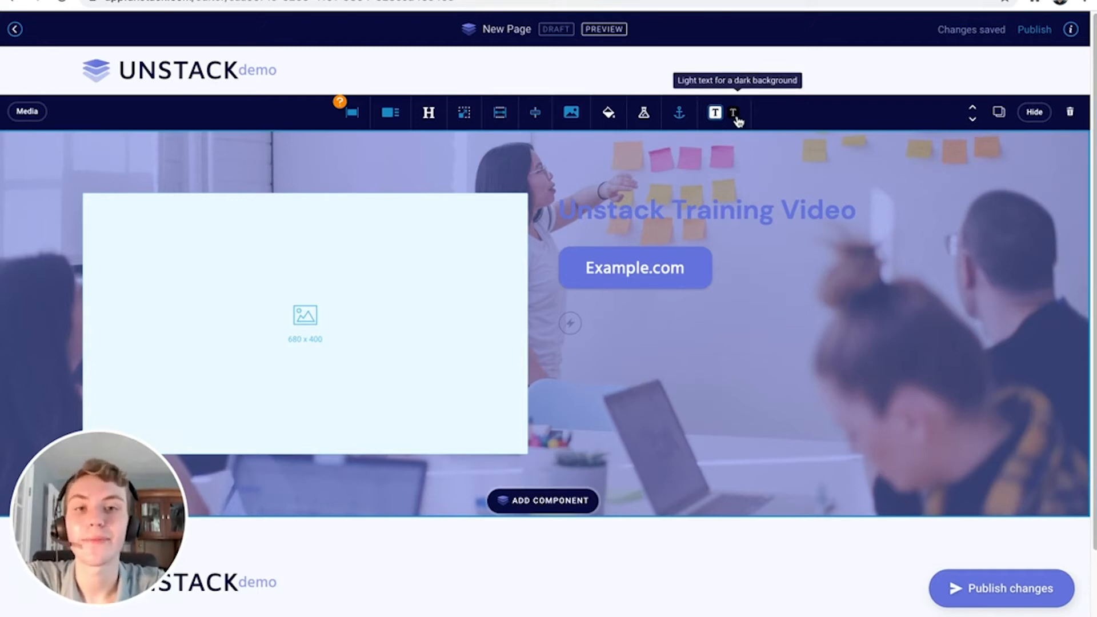
{"action": "left_click", "coordinate": [736, 116]}
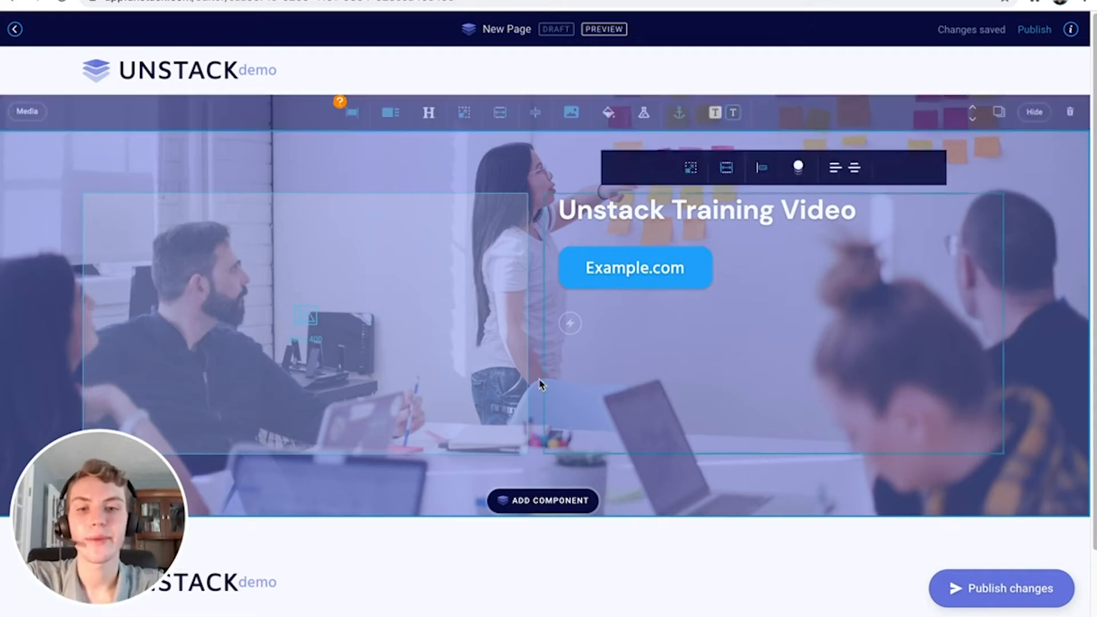
Add a Text section, move the hero down and back to the top, then hide the editing controls
{"action": "left_click", "coordinate": [520, 500]}
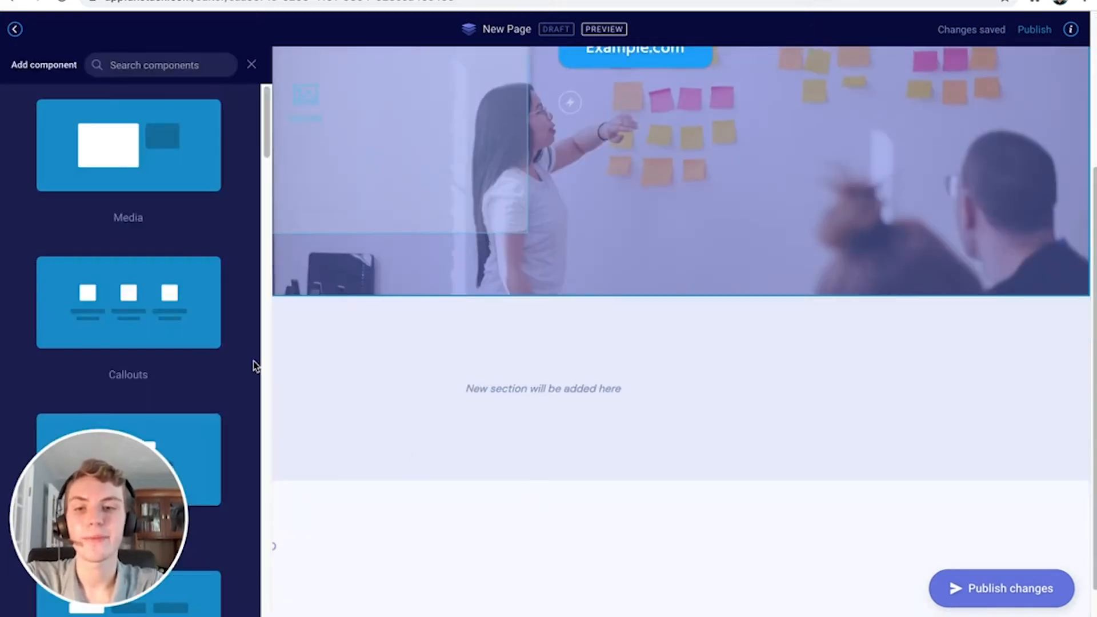
{"action": "left_click", "coordinate": [217, 442]}
{"action": "scroll", "coordinate": [460, 347], "scroll_direction": "up", "scroll_amount": 3}
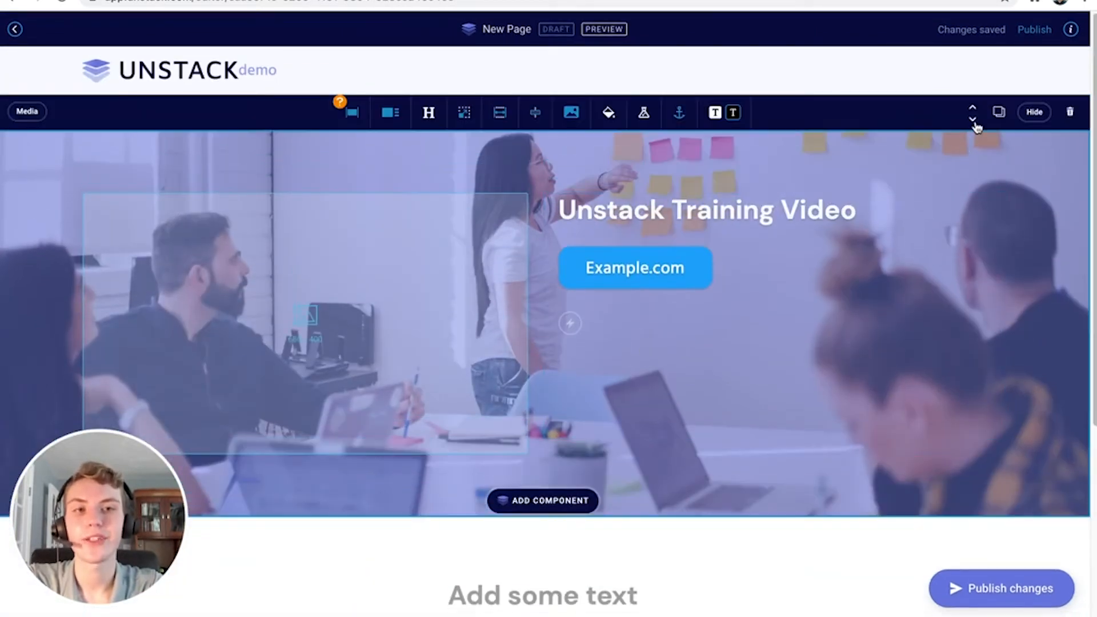
{"action": "left_click", "coordinate": [973, 120]}
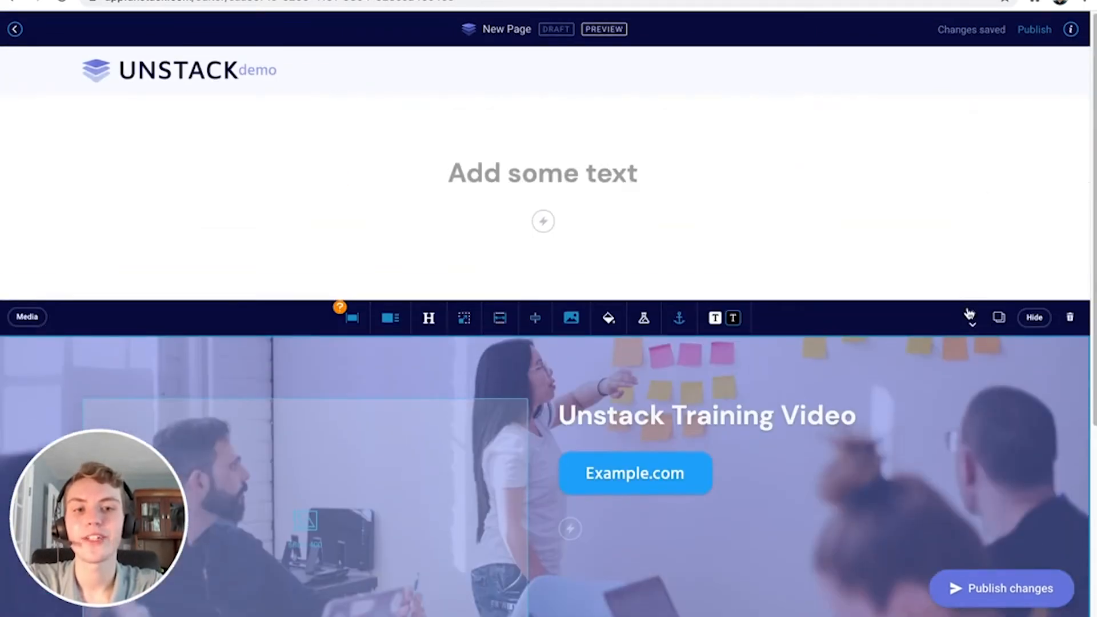
{"action": "left_click", "coordinate": [969, 311]}
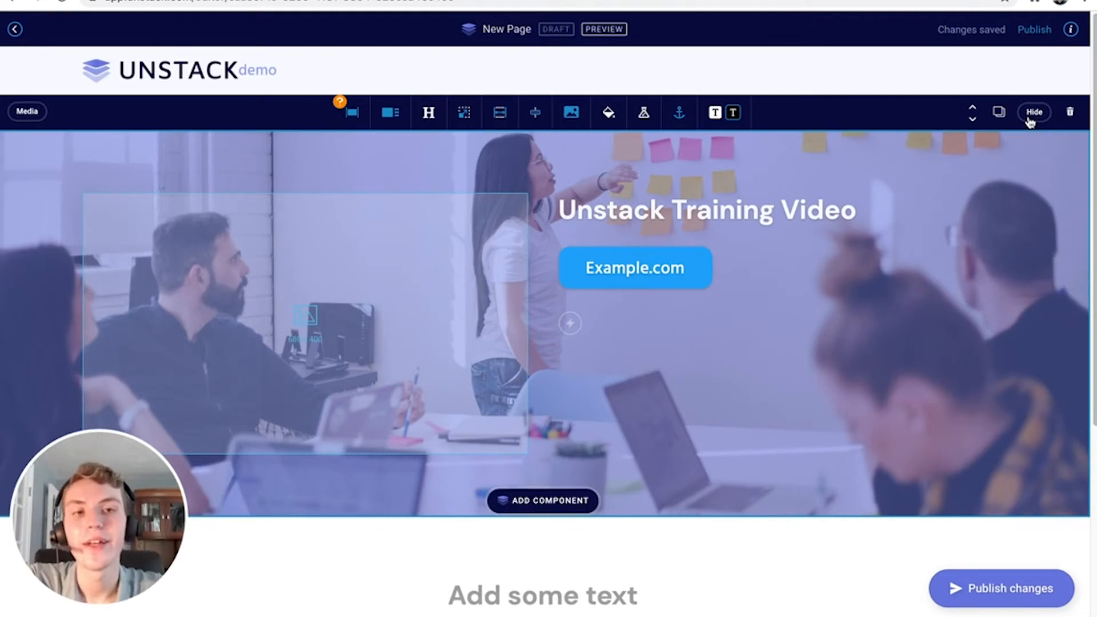
{"action": "left_click", "coordinate": [1029, 118]}
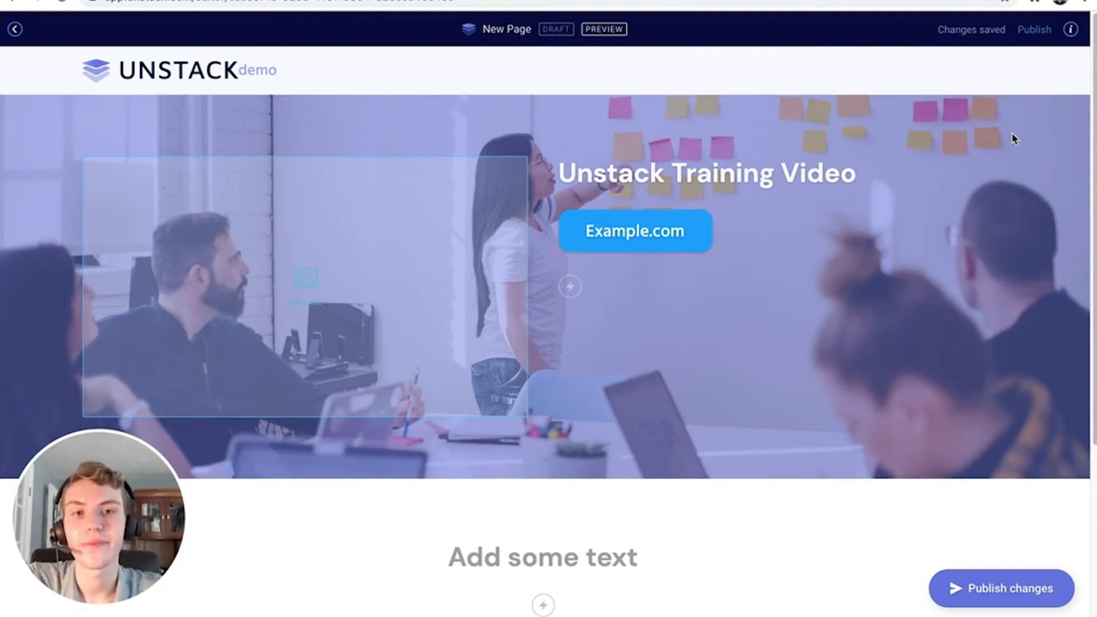
Select the hero section and bring up My media from its image placeholder
{"action": "left_click", "coordinate": [1013, 137]}
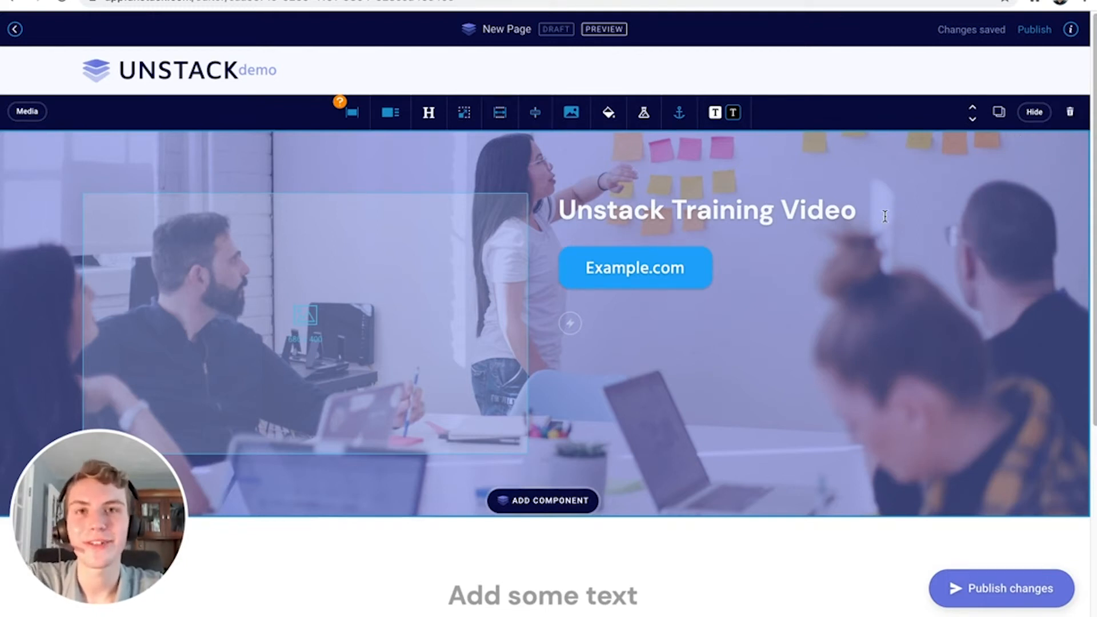
{"action": "mouse_move", "coordinate": [410, 263]}
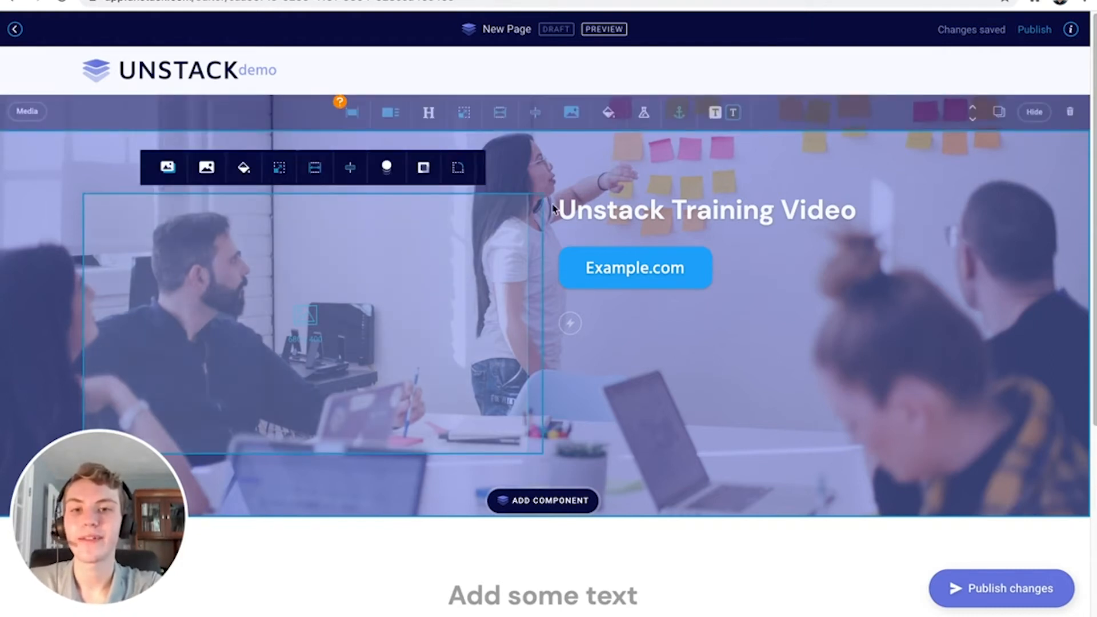
{"action": "mouse_move", "coordinate": [601, 209]}
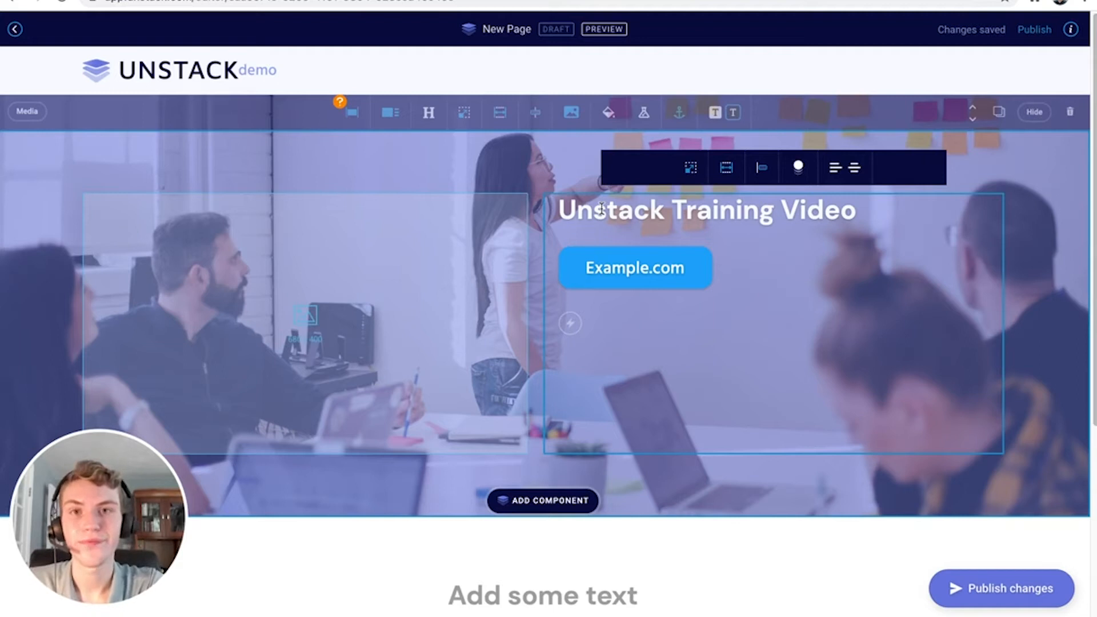
{"action": "mouse_move", "coordinate": [407, 237]}
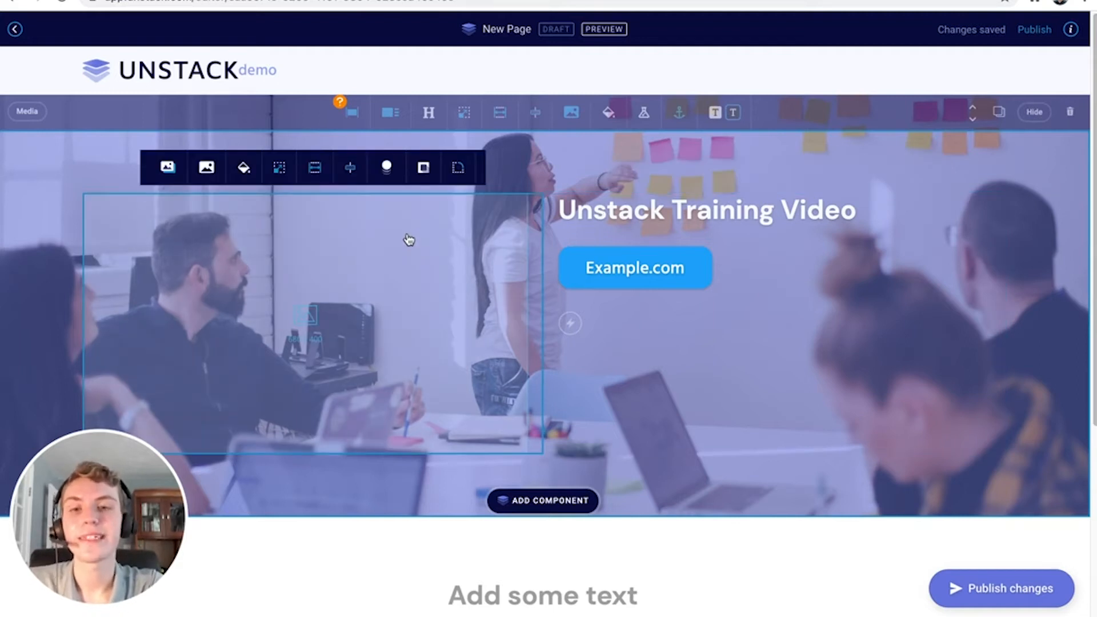
{"action": "left_click", "coordinate": [379, 261]}
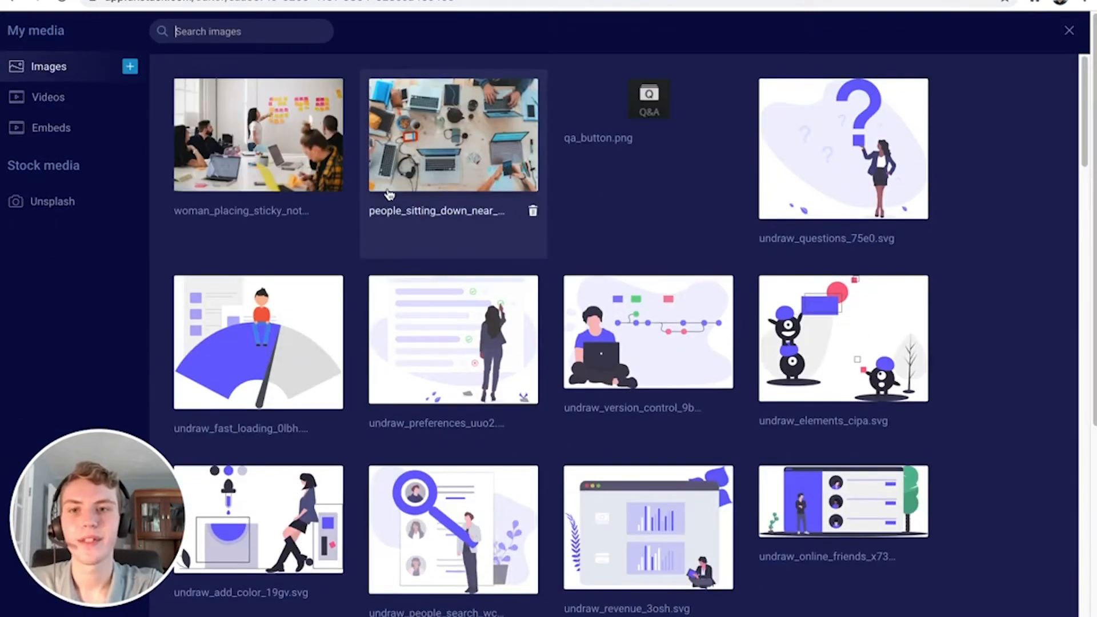
Pick the people_sitting_down photo and give it the alt text 'People working at their Laptops'
{"action": "left_click", "coordinate": [433, 164]}
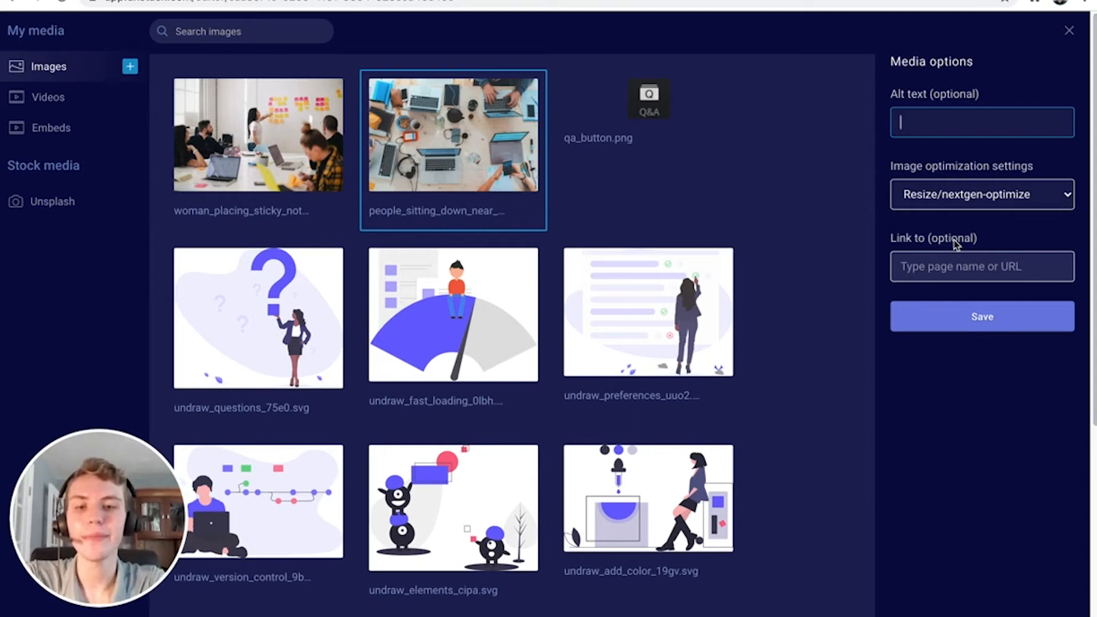
{"action": "type", "text": "People working at"}
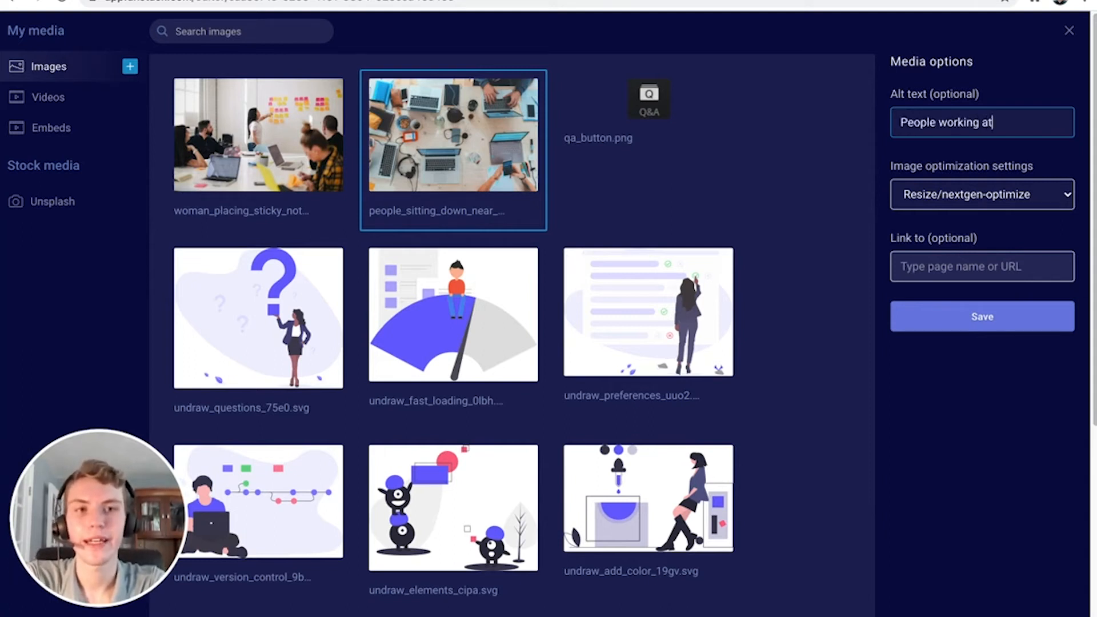
{"action": "type", "text": " their Laptops"}
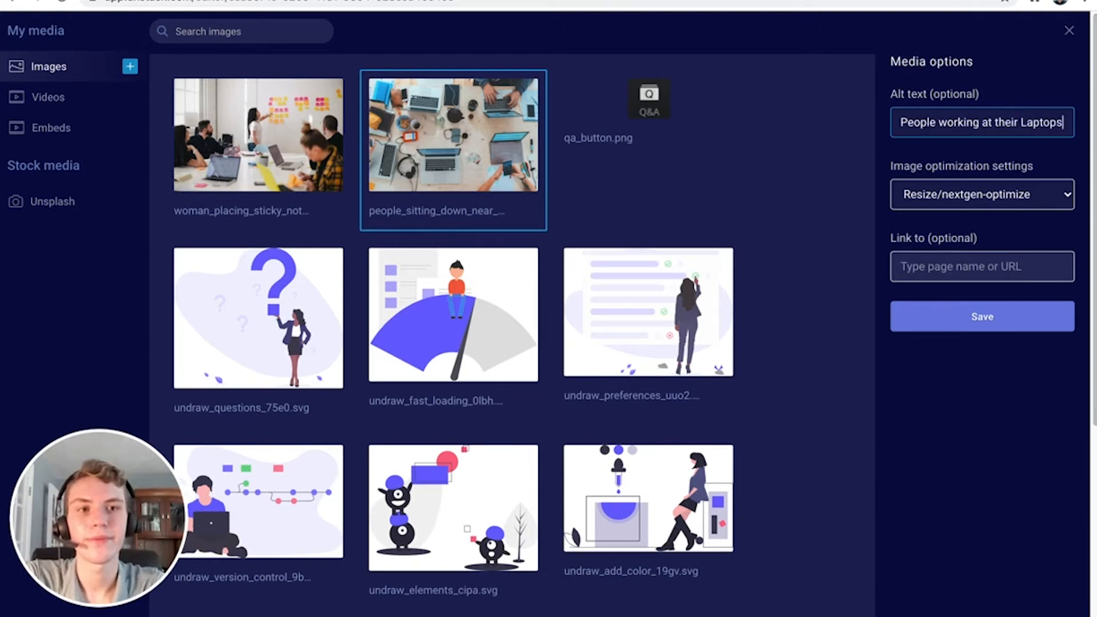
Set the laptops photo's image optimization to Resize only
{"action": "left_click", "coordinate": [958, 203]}
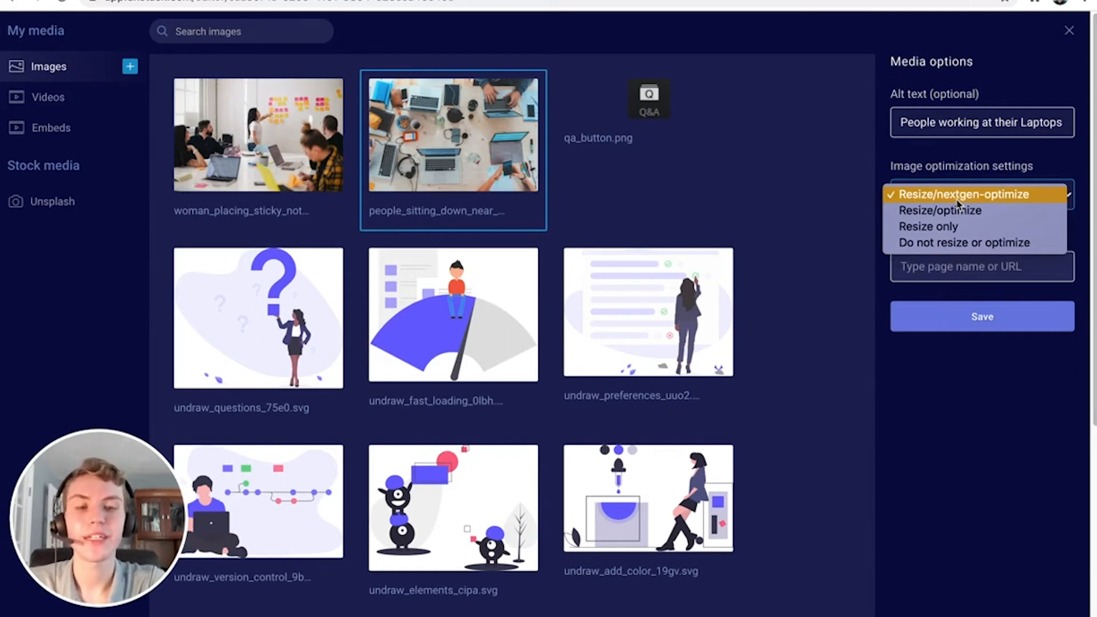
{"action": "left_click", "coordinate": [1005, 211]}
{"action": "left_click", "coordinate": [1004, 207]}
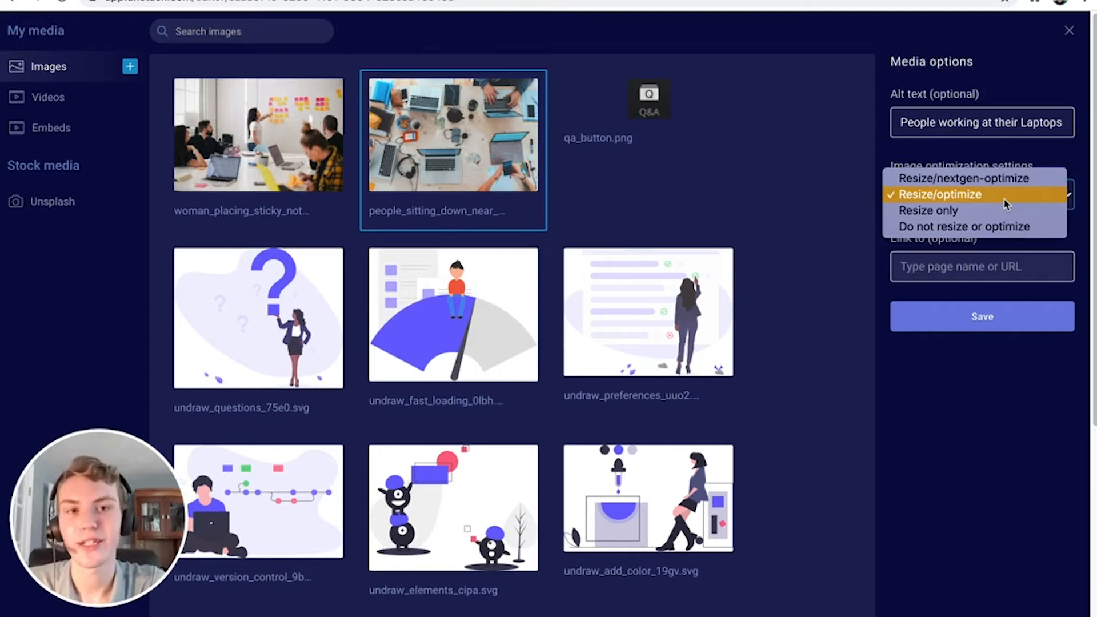
{"action": "left_click", "coordinate": [1005, 212]}
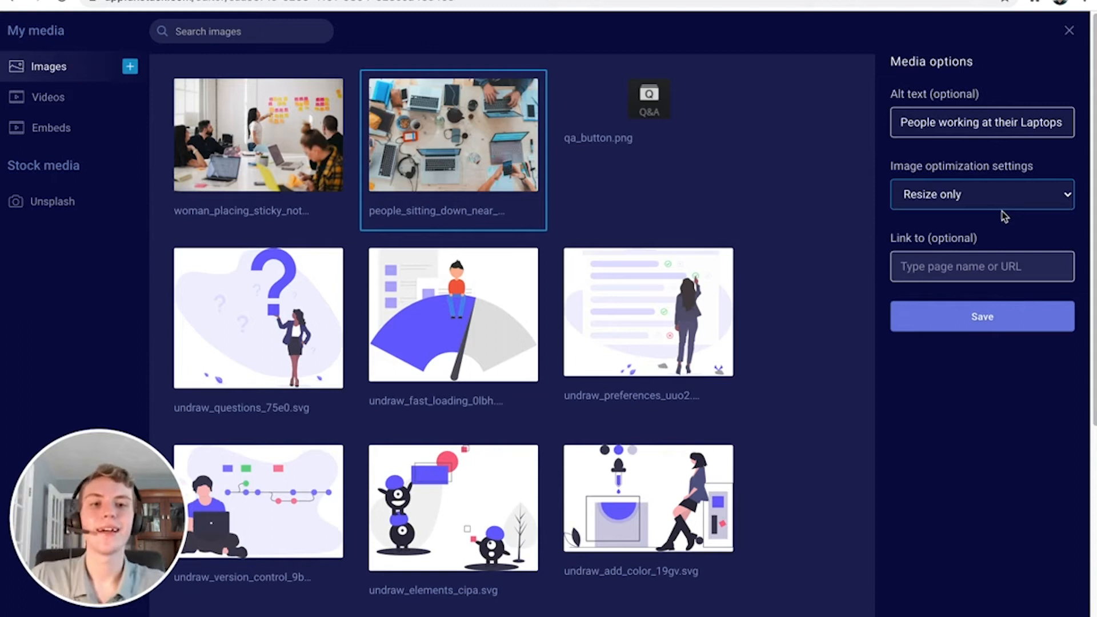
{"action": "left_click", "coordinate": [972, 264]}
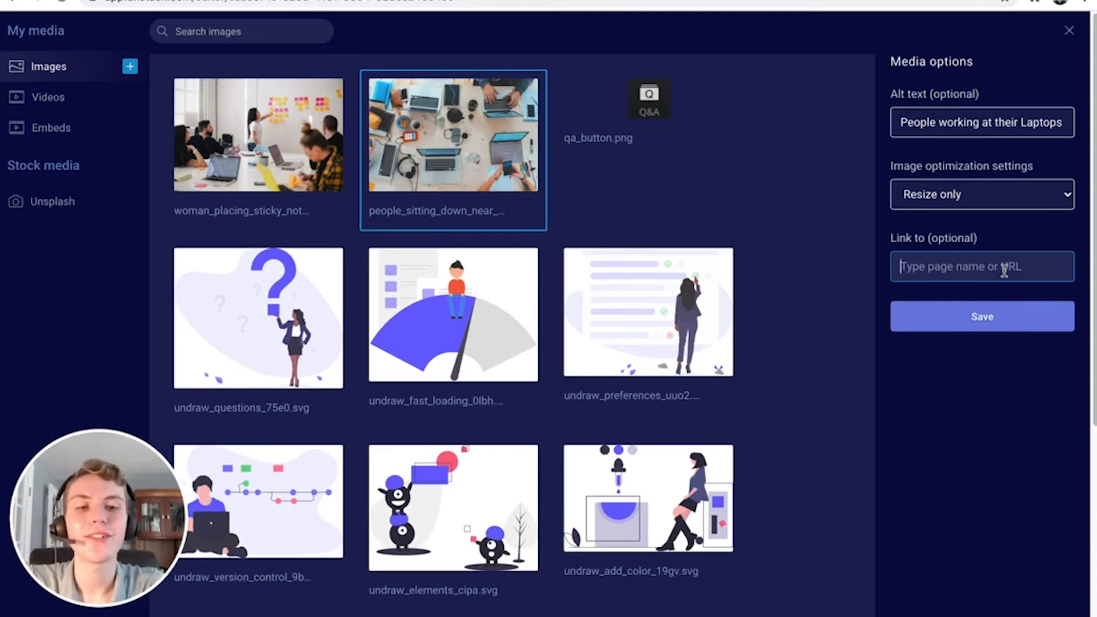
Link the laptops photo to Home Page Demo and save the media options
{"action": "type", "text": "Home"}
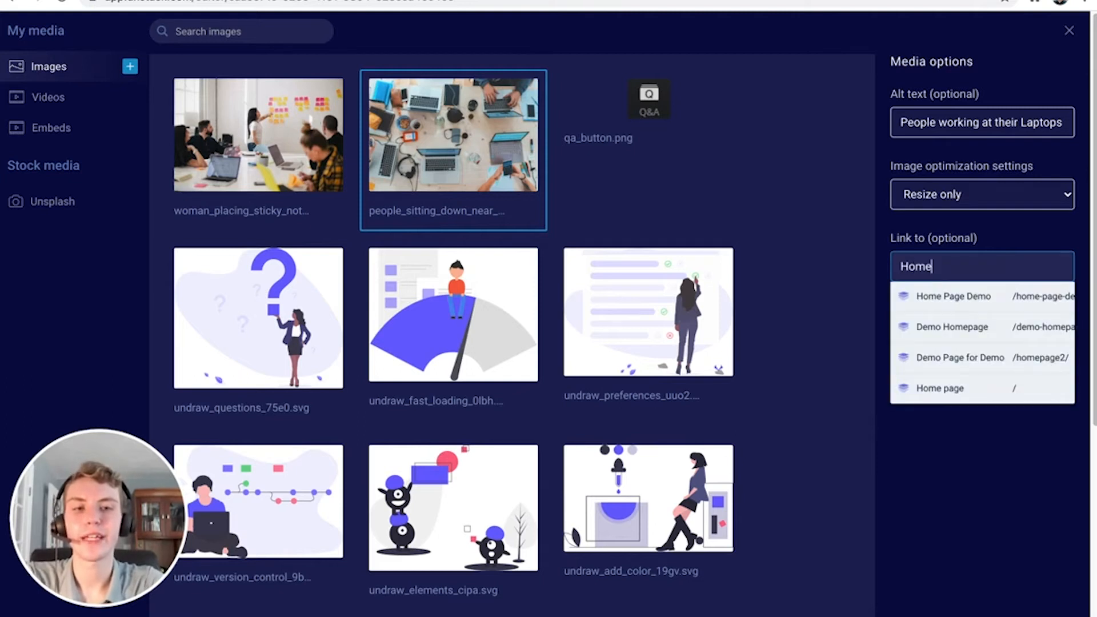
{"action": "left_click", "coordinate": [1016, 296]}
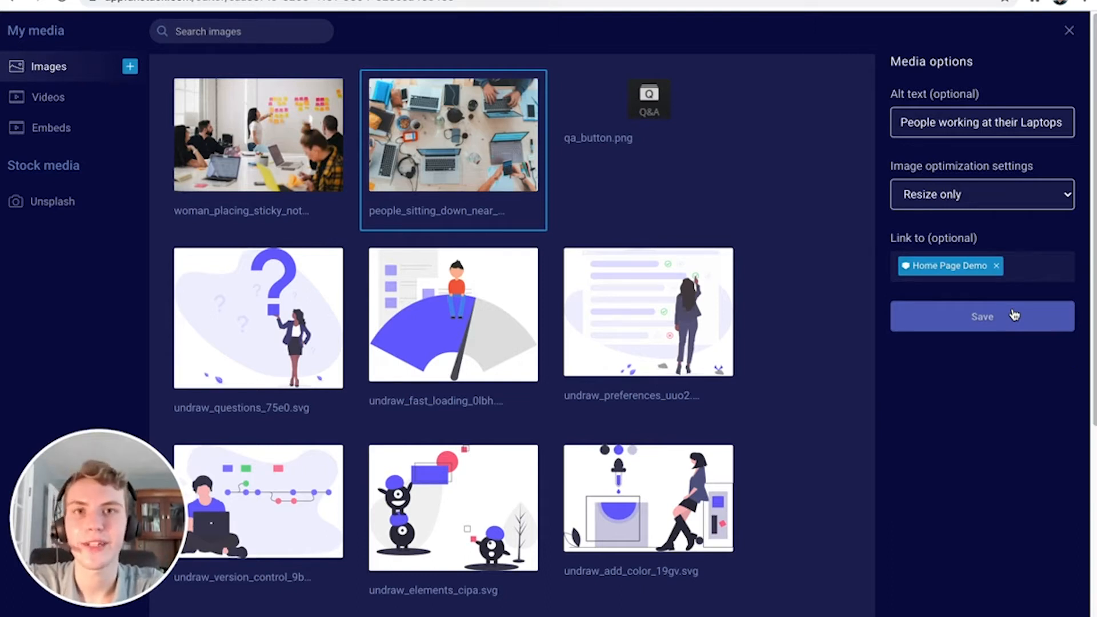
{"action": "left_click", "coordinate": [1013, 315]}
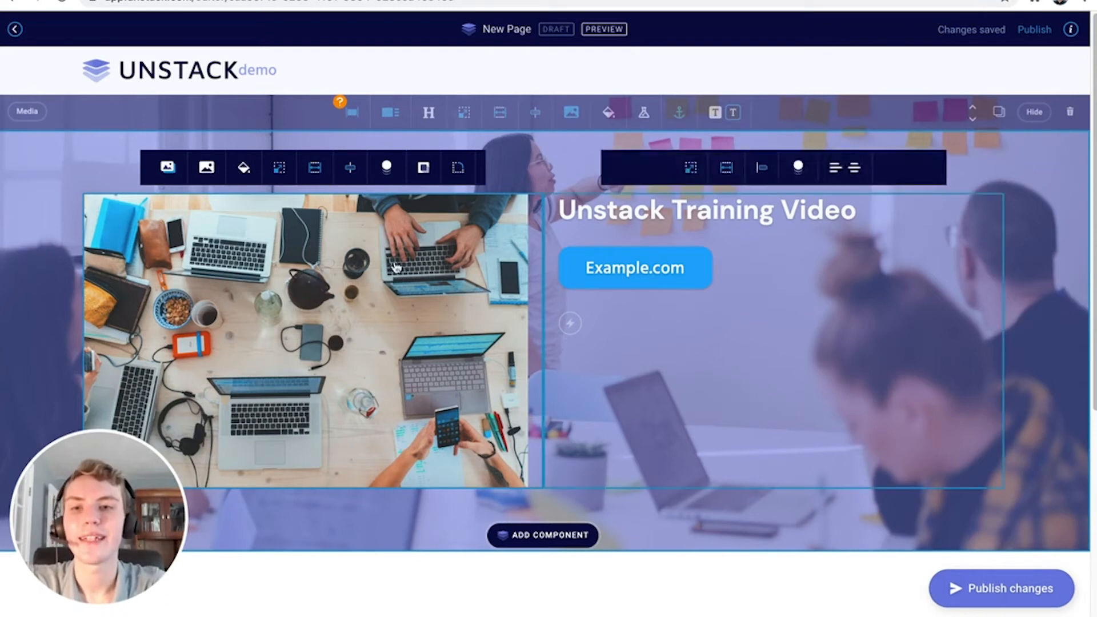
{"action": "left_click", "coordinate": [167, 168]}
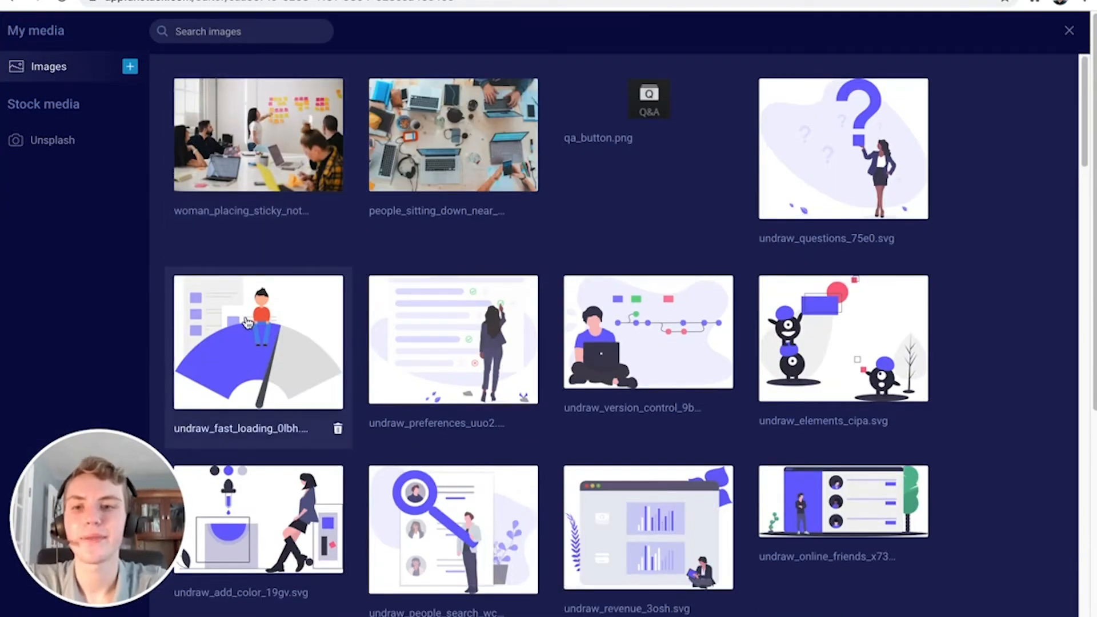
{"action": "left_click", "coordinate": [288, 286]}
{"action": "left_click", "coordinate": [913, 258]}
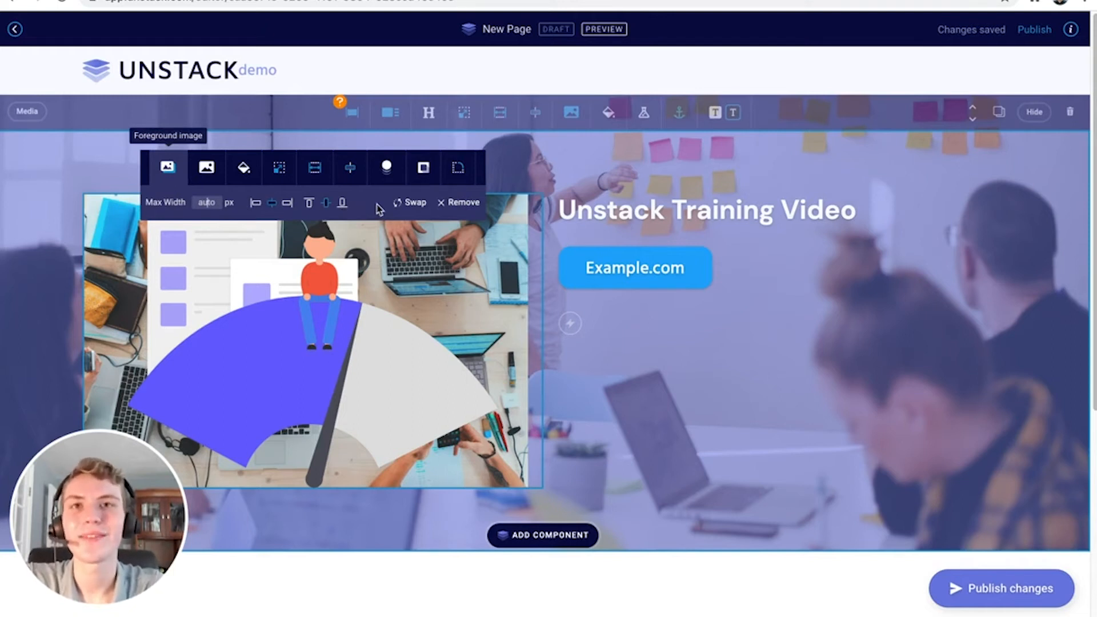
{"action": "left_click", "coordinate": [452, 205]}
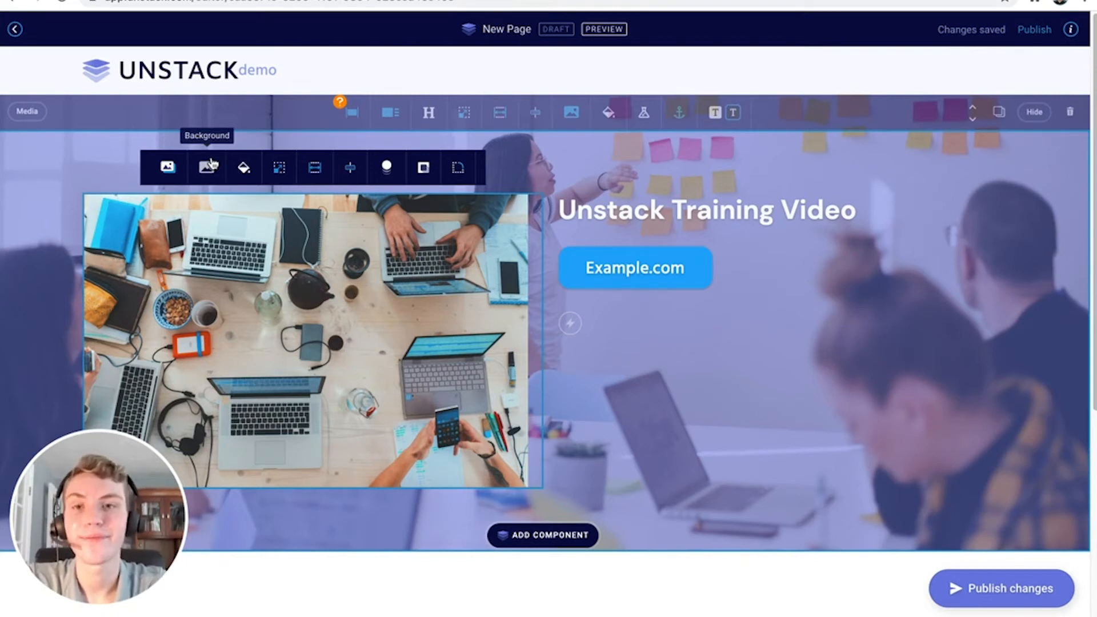
Check the image column's background and spacing, leaving the top padding at 0
{"action": "left_click", "coordinate": [244, 170]}
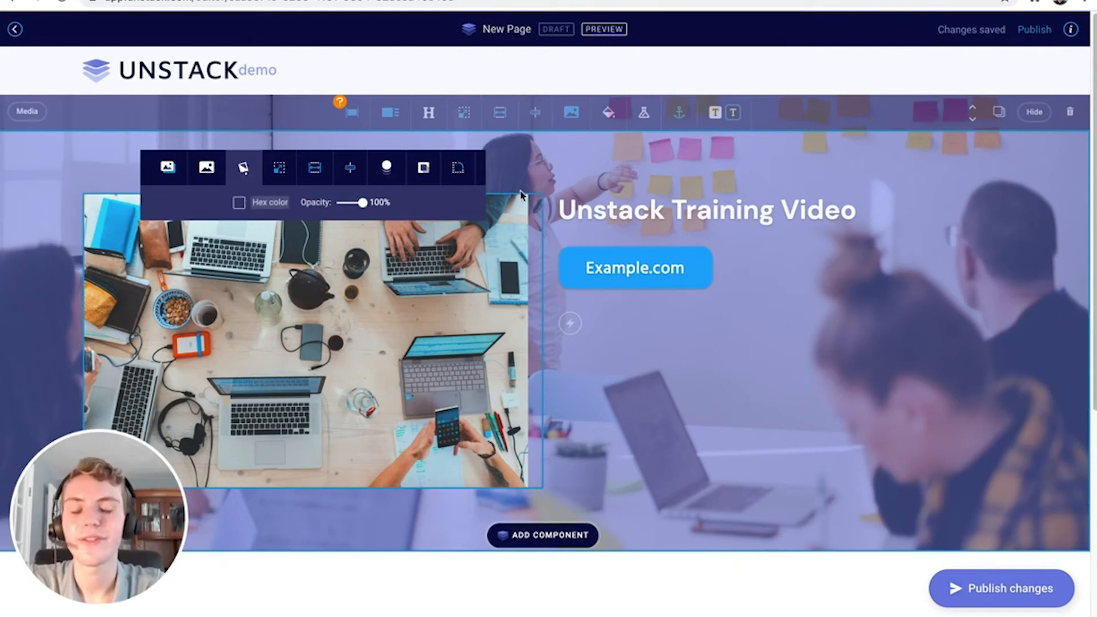
{"action": "mouse_move", "coordinate": [541, 371]}
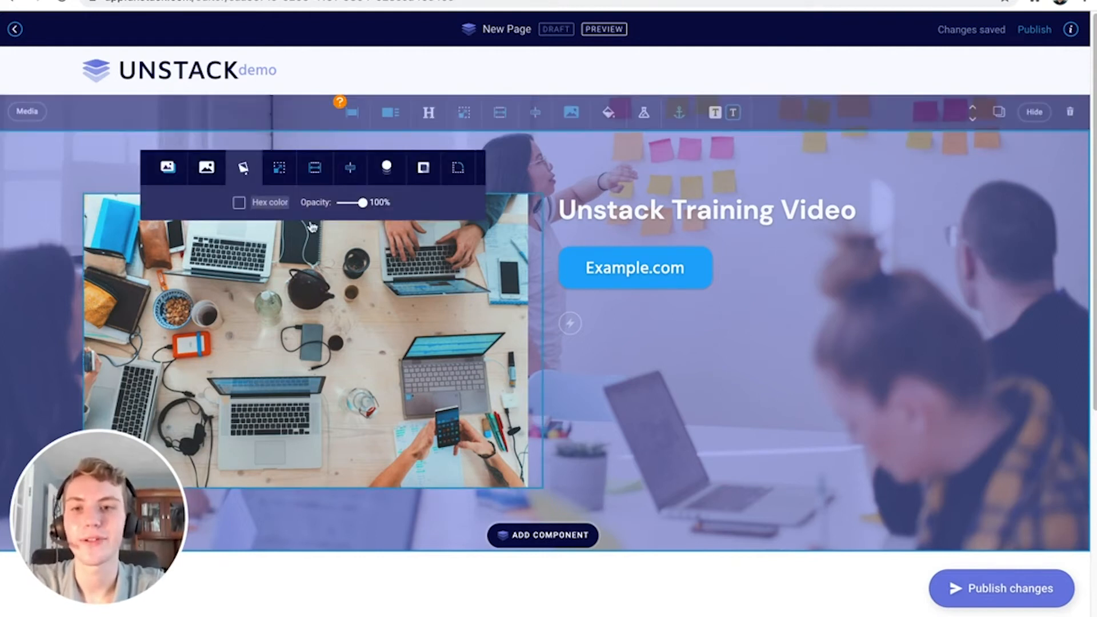
{"action": "left_click", "coordinate": [285, 174]}
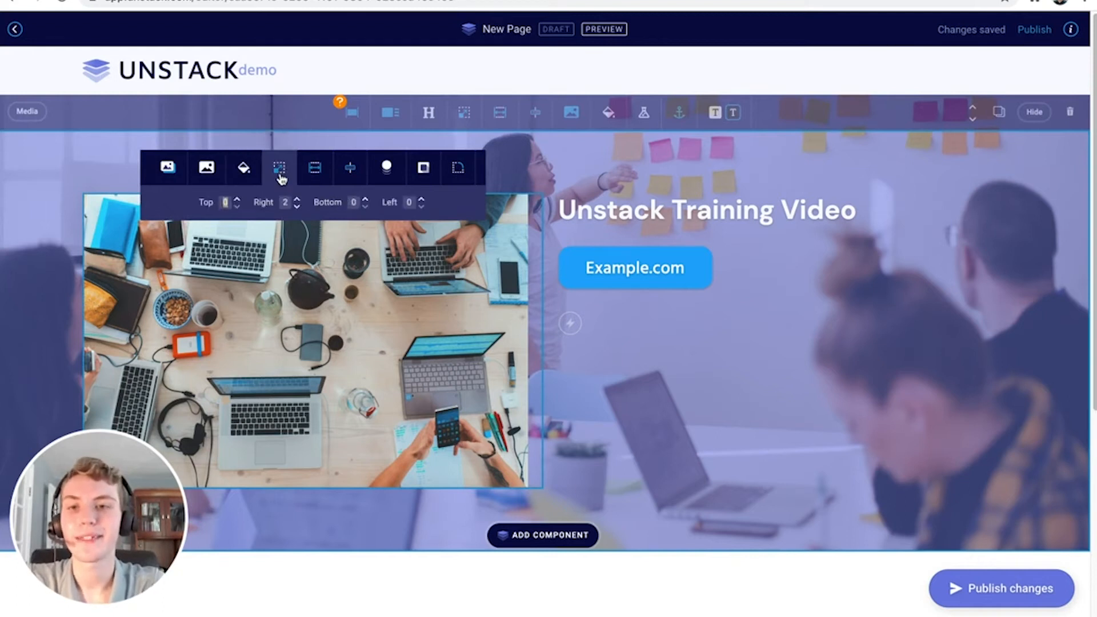
{"action": "left_click", "coordinate": [237, 199]}
{"action": "left_click", "coordinate": [237, 199]}
{"action": "left_click", "coordinate": [237, 198]}
{"action": "left_click", "coordinate": [237, 199]}
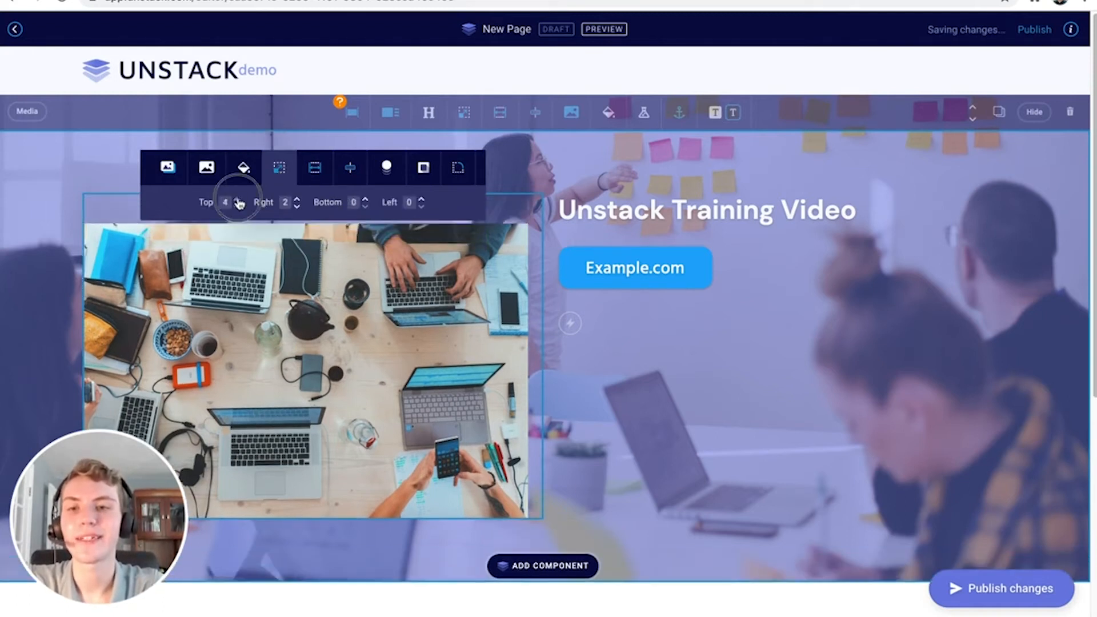
{"action": "left_click", "coordinate": [237, 198]}
{"action": "left_click", "coordinate": [237, 207]}
{"action": "left_click", "coordinate": [238, 207]}
{"action": "left_click", "coordinate": [237, 207]}
{"action": "left_click", "coordinate": [237, 207]}
{"action": "left_click", "coordinate": [237, 207]}
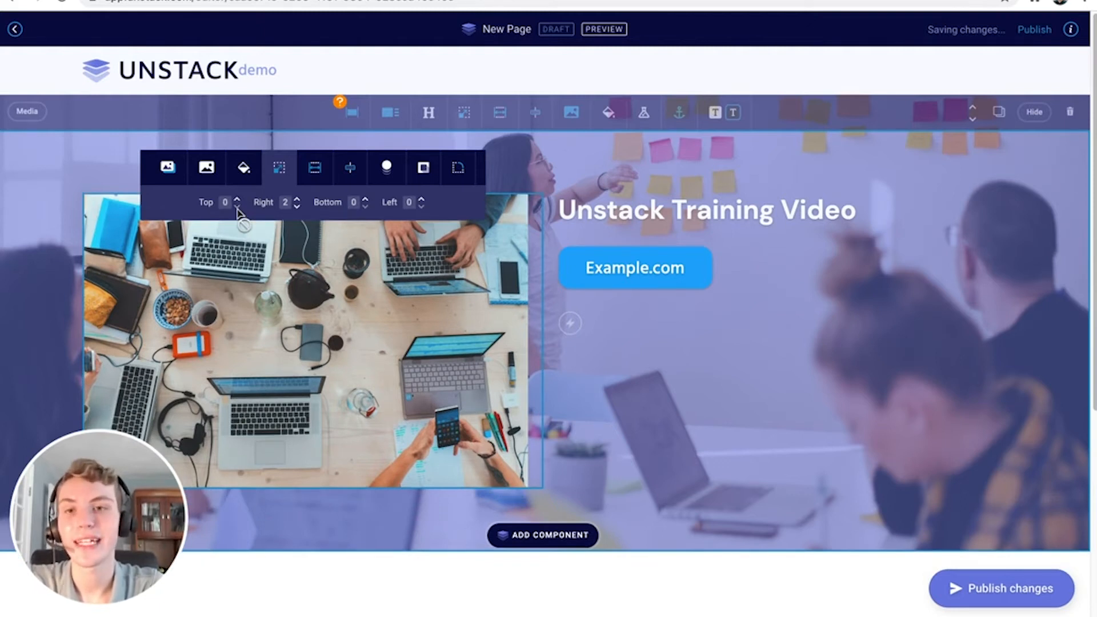
Set the photo's maximum width to 400 px and centre it in its column
{"action": "left_click", "coordinate": [308, 178]}
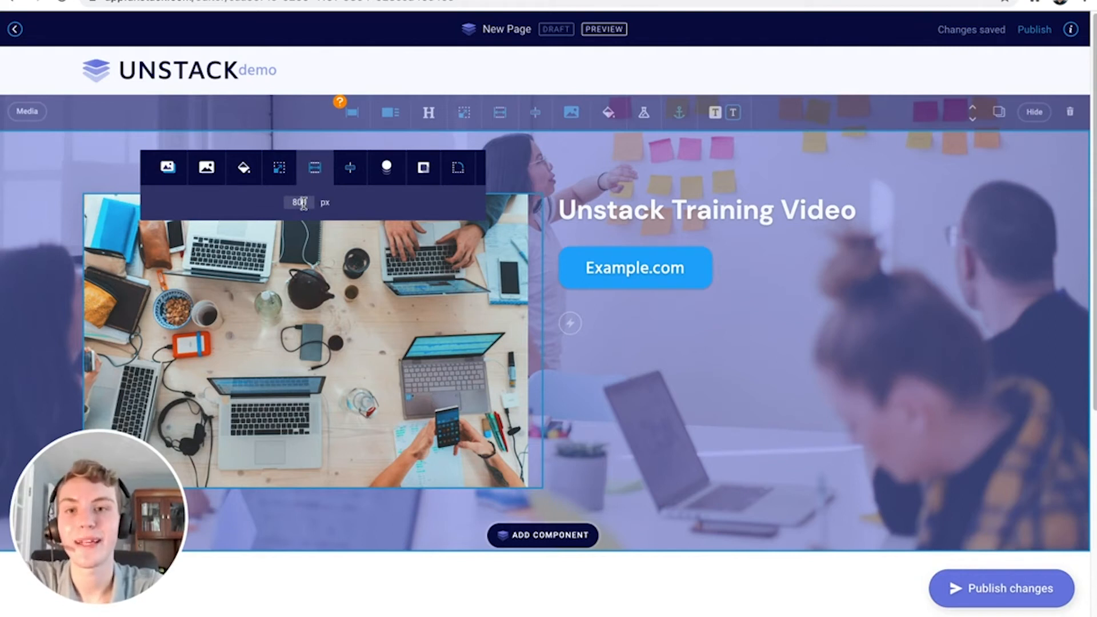
{"action": "double_click", "coordinate": [303, 203]}
{"action": "type", "text": "400"}
{"action": "key", "text": "BackSpace"}
{"action": "key", "text": "BackSpace"}
{"action": "key", "text": "BackSpace"}
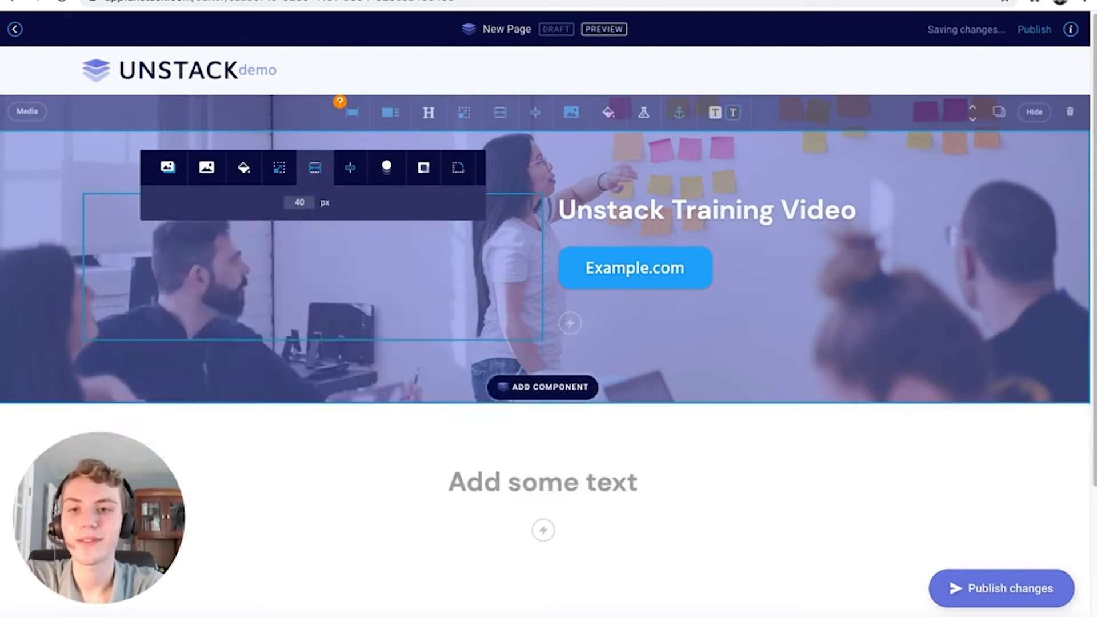
{"action": "type", "text": "500"}
{"action": "key", "text": "BackSpace"}
{"action": "key", "text": "BackSpace"}
{"action": "key", "text": "BackSpace"}
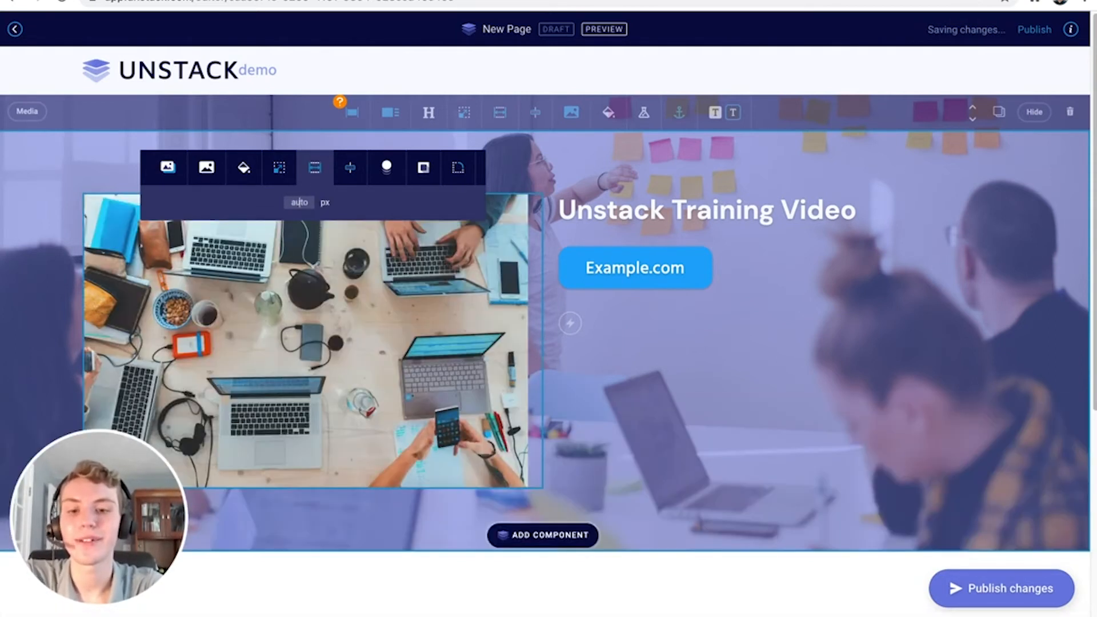
{"action": "type", "text": "600"}
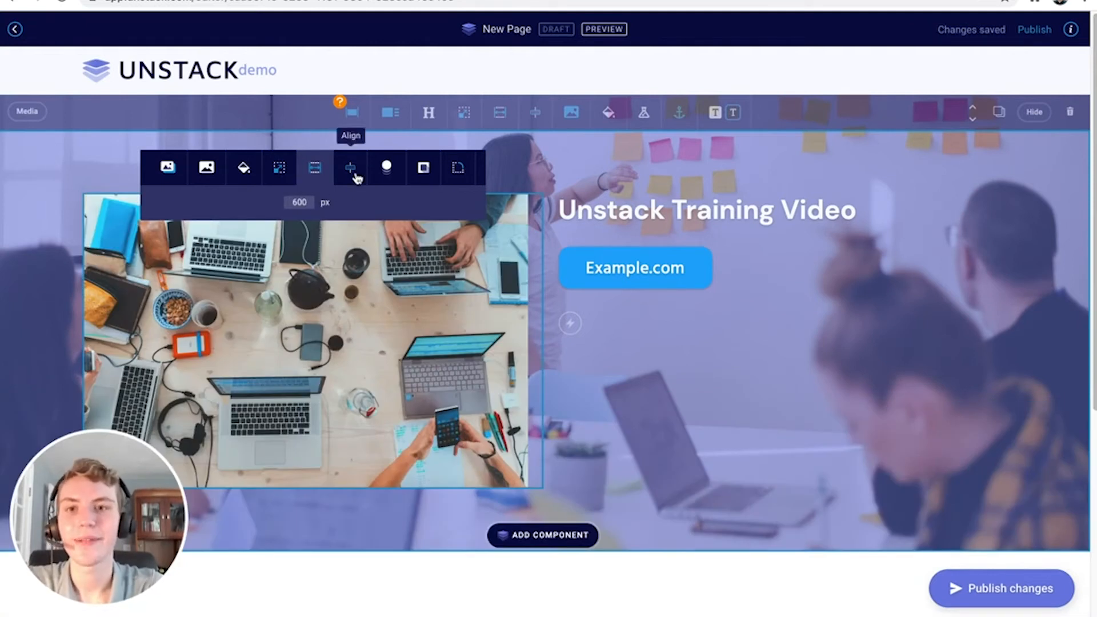
{"action": "double_click", "coordinate": [304, 200]}
{"action": "key", "text": "BackSpace"}
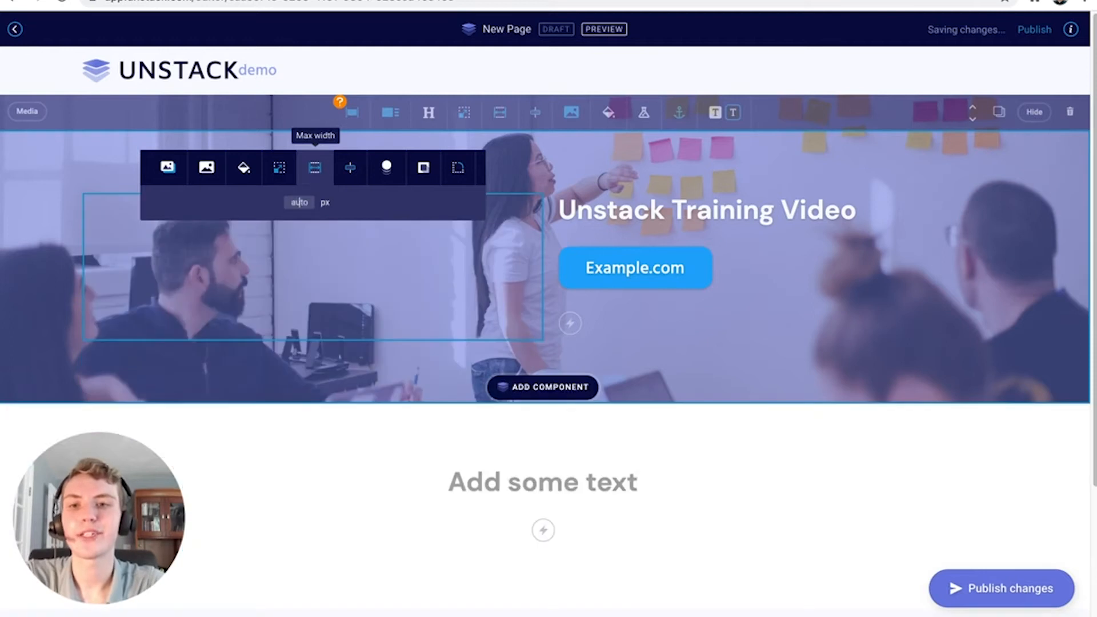
{"action": "type", "text": "400"}
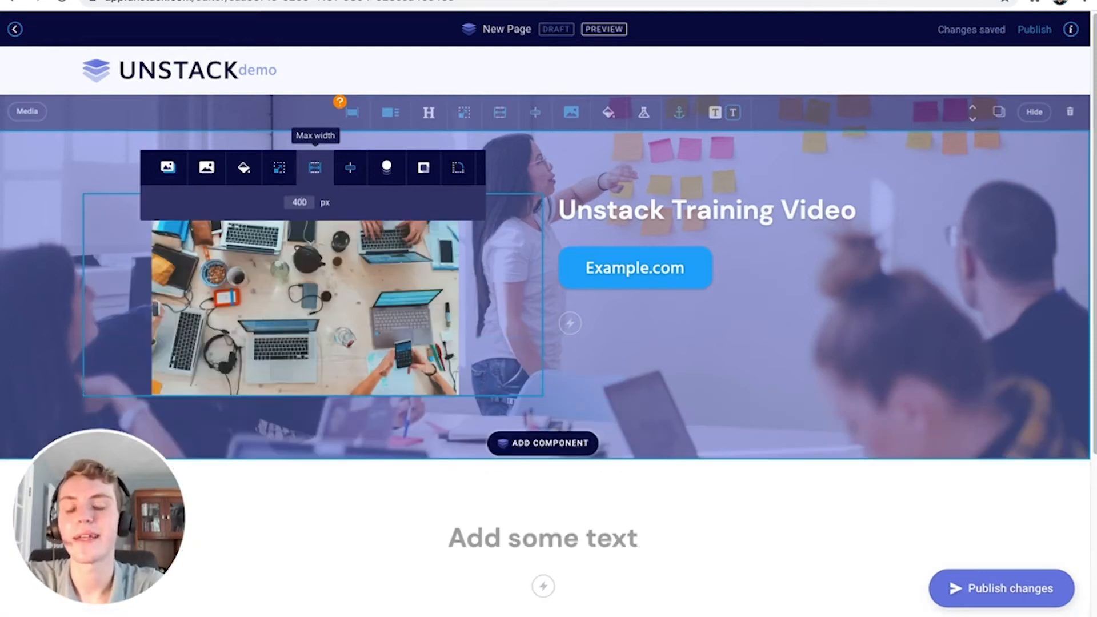
{"action": "left_click", "coordinate": [350, 181]}
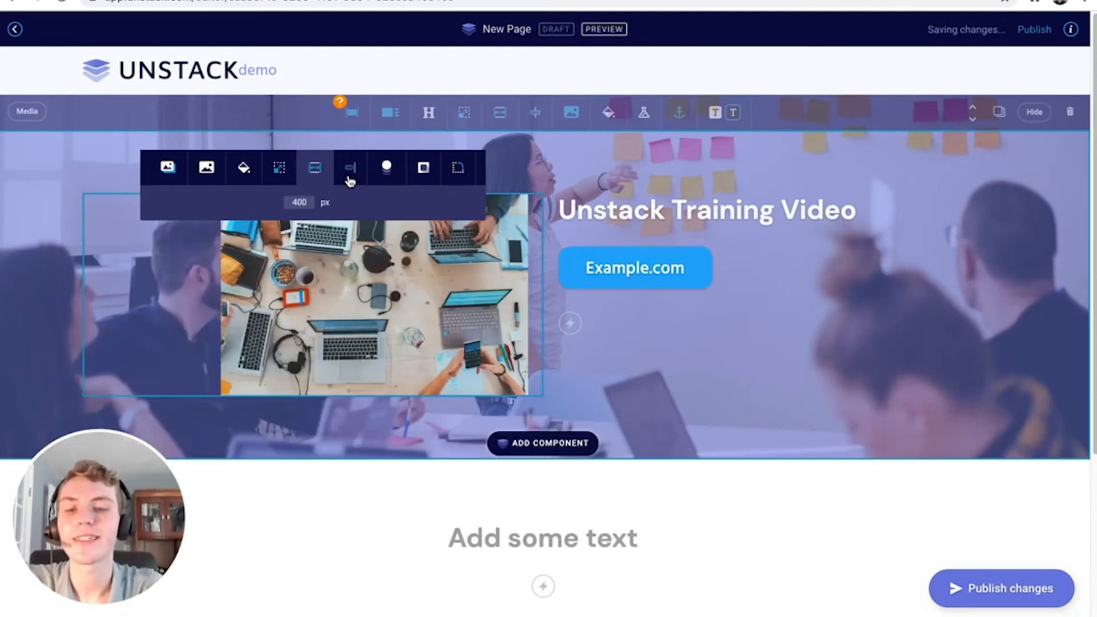
{"action": "left_click", "coordinate": [350, 180]}
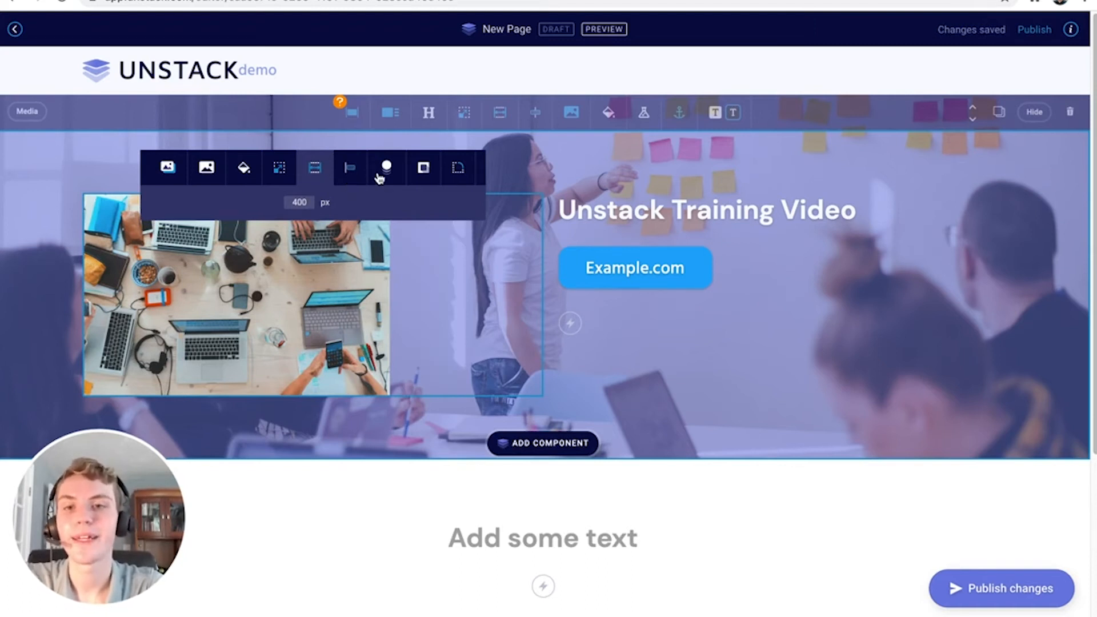
{"action": "left_click", "coordinate": [354, 180]}
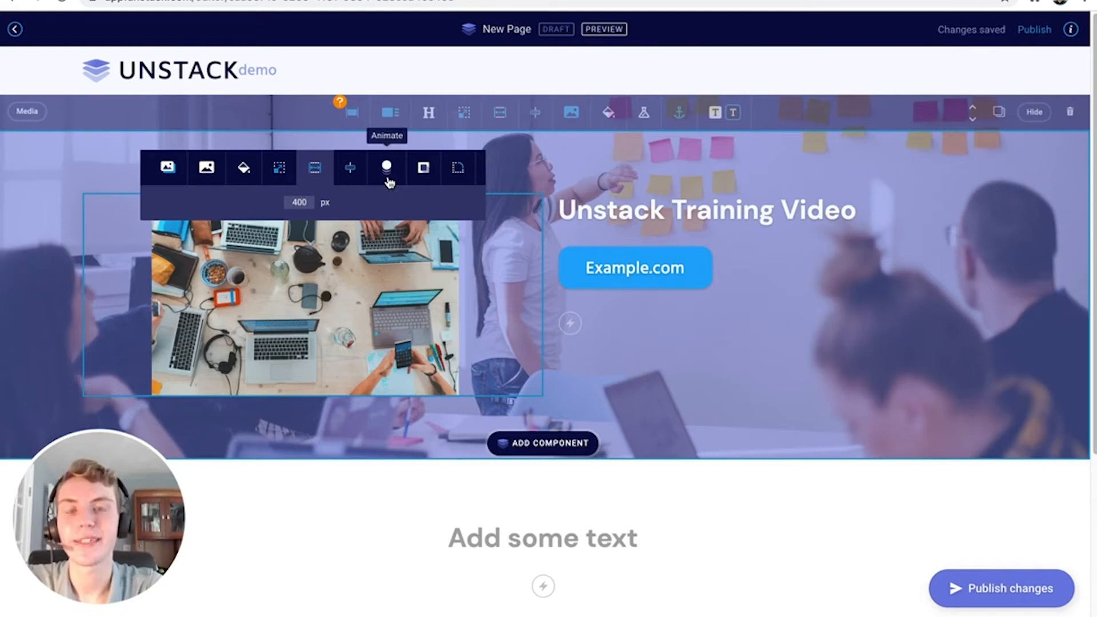
Give the laptops photo a zoom entrance animation
{"action": "left_click", "coordinate": [387, 168]}
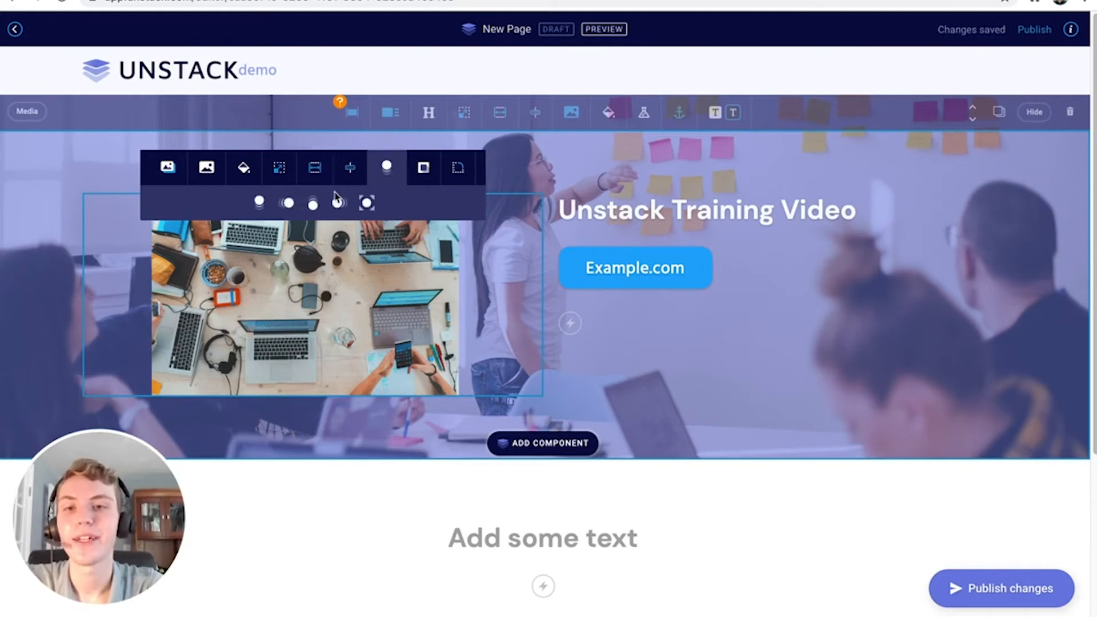
{"action": "left_click", "coordinate": [261, 203]}
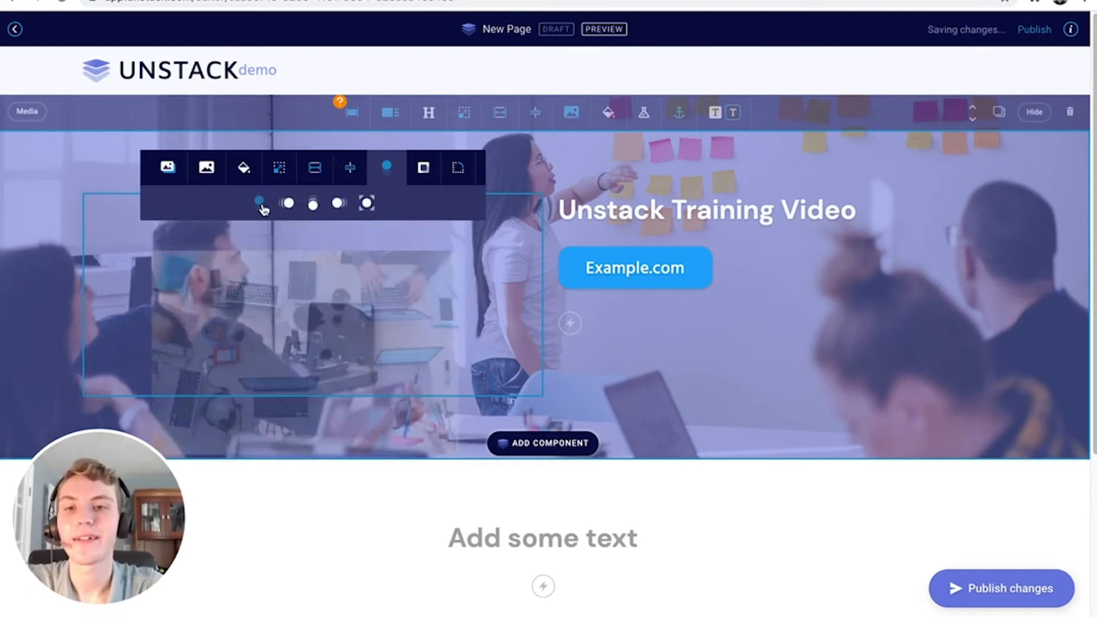
{"action": "left_click", "coordinate": [313, 205]}
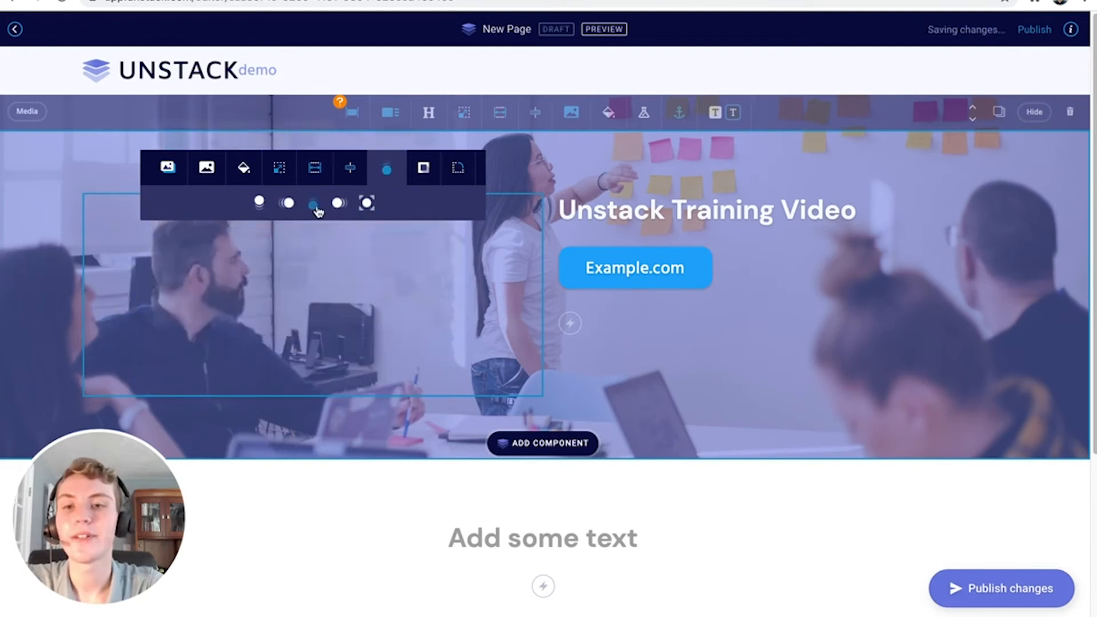
{"action": "left_click", "coordinate": [367, 204]}
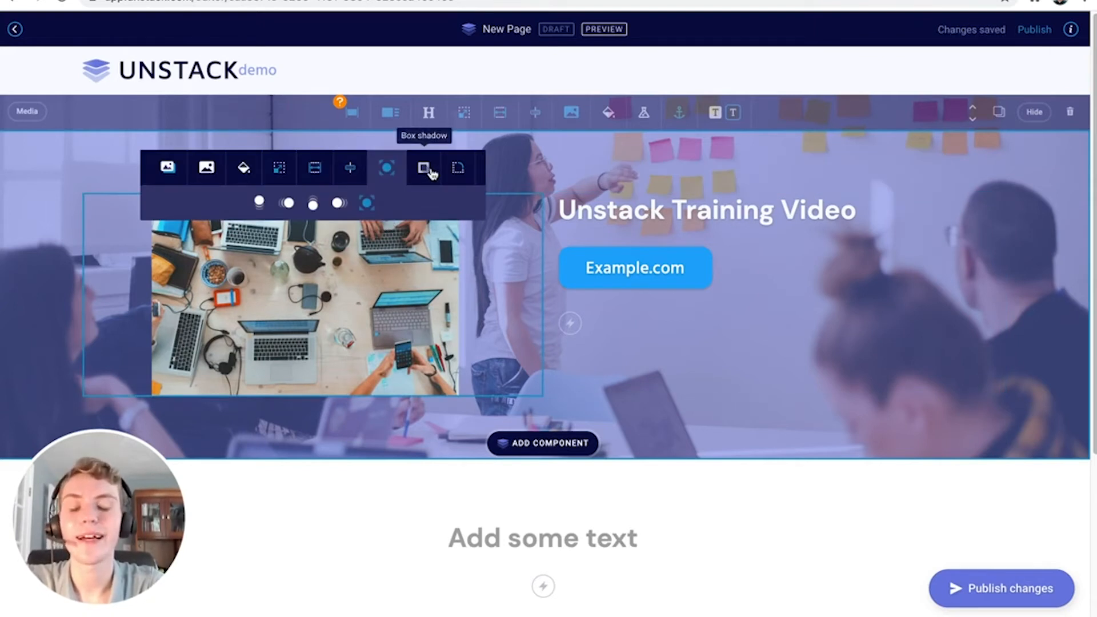
Round the photo's corners with a 30 px border radius
{"action": "left_click", "coordinate": [457, 171]}
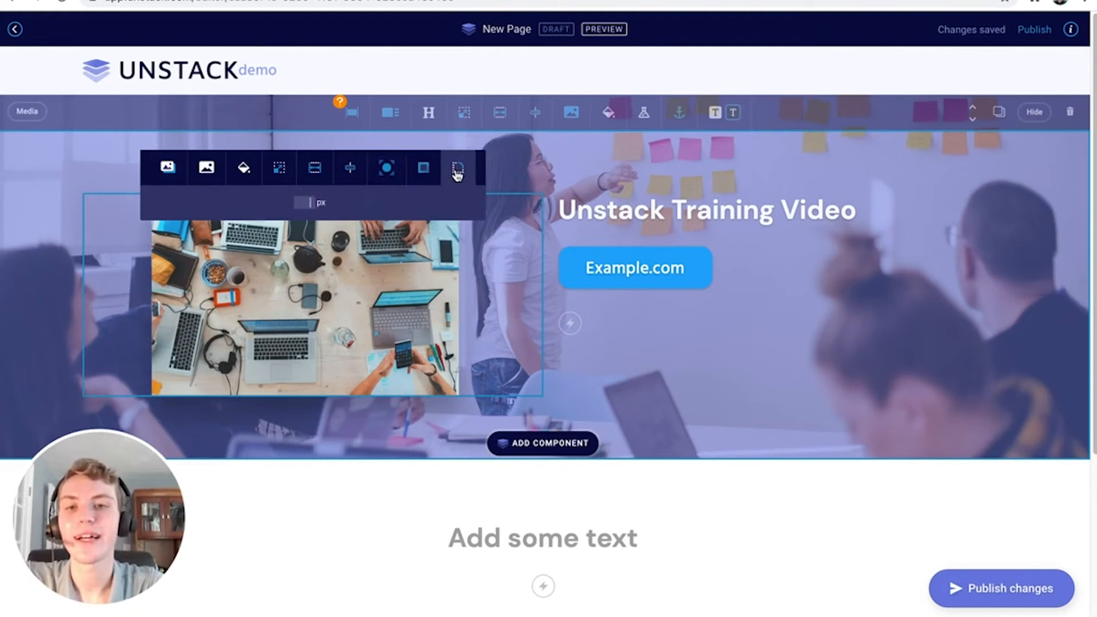
{"action": "type", "text": "30"}
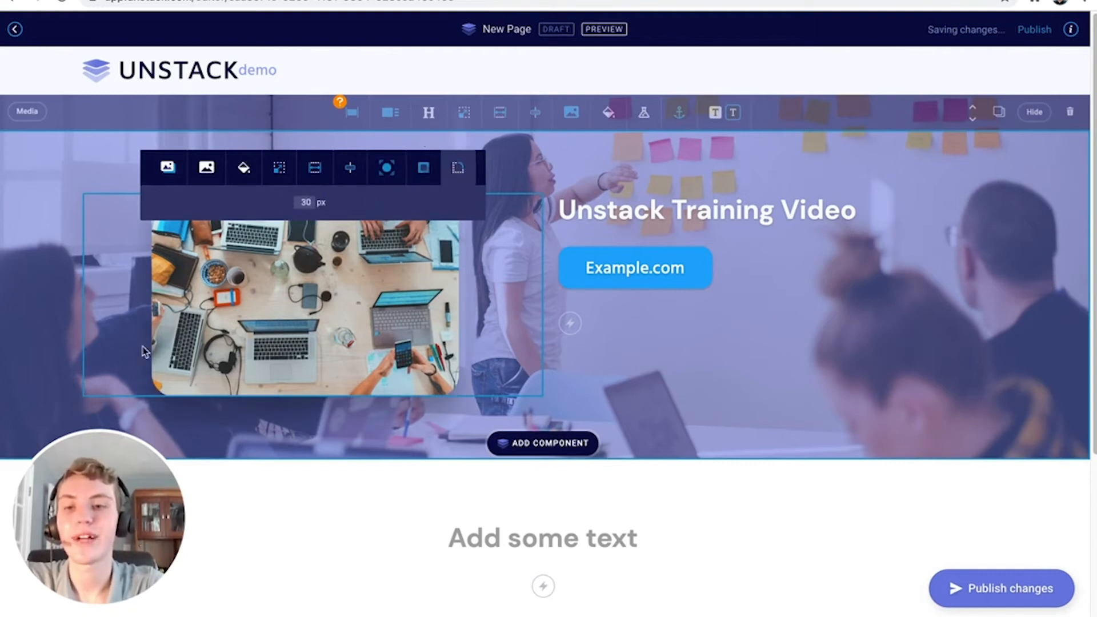
{"action": "left_click", "coordinate": [210, 437]}
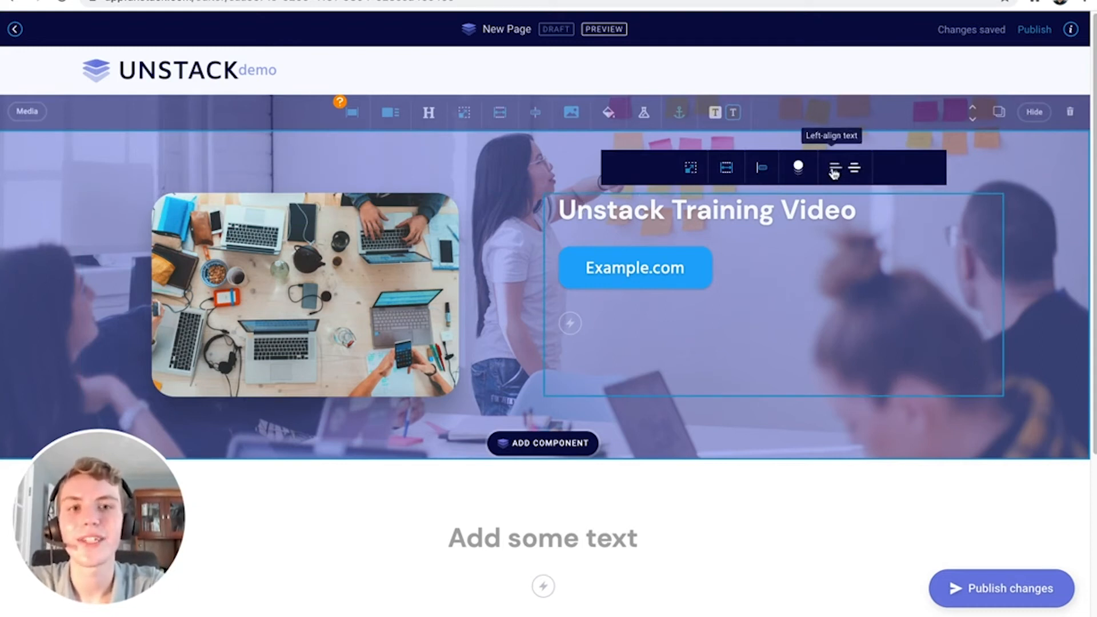
{"action": "left_click", "coordinate": [852, 169]}
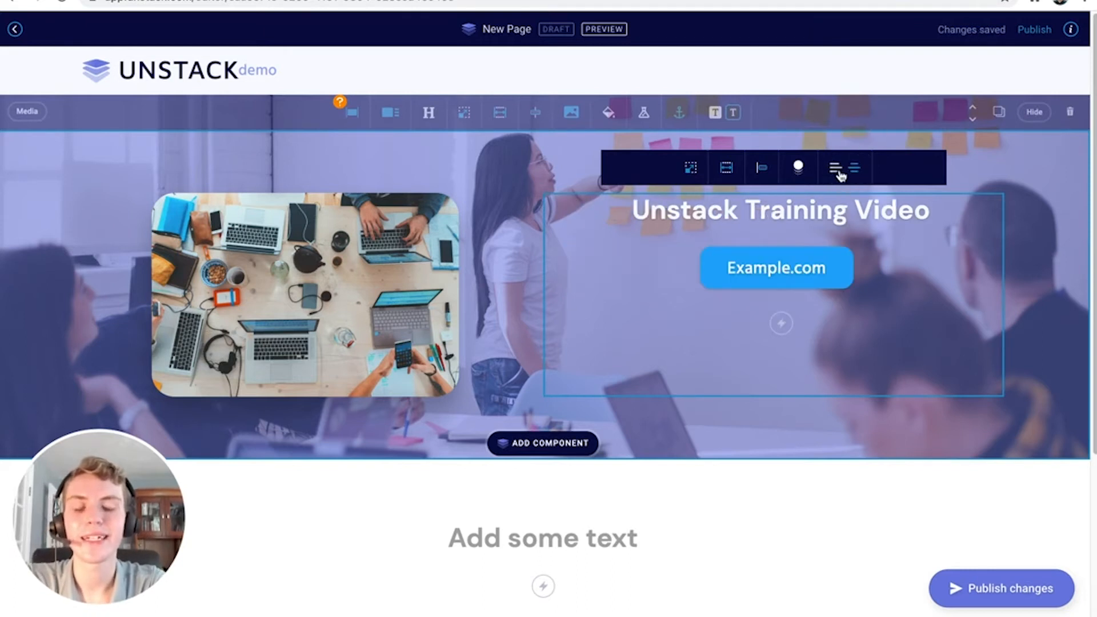
{"action": "left_click", "coordinate": [837, 175]}
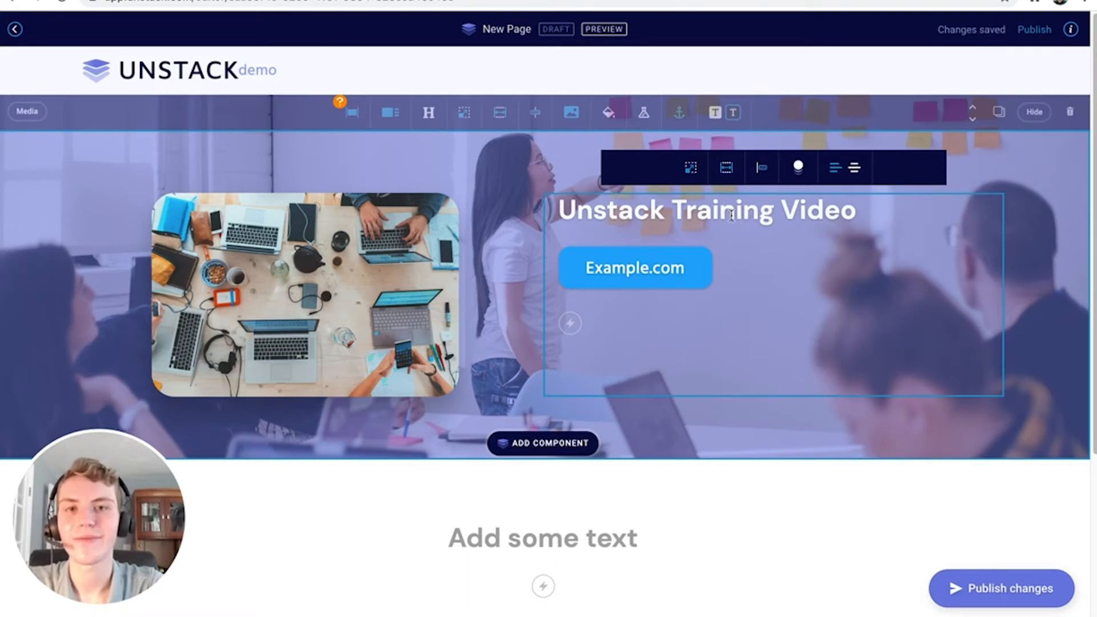
{"action": "double_click", "coordinate": [724, 214]}
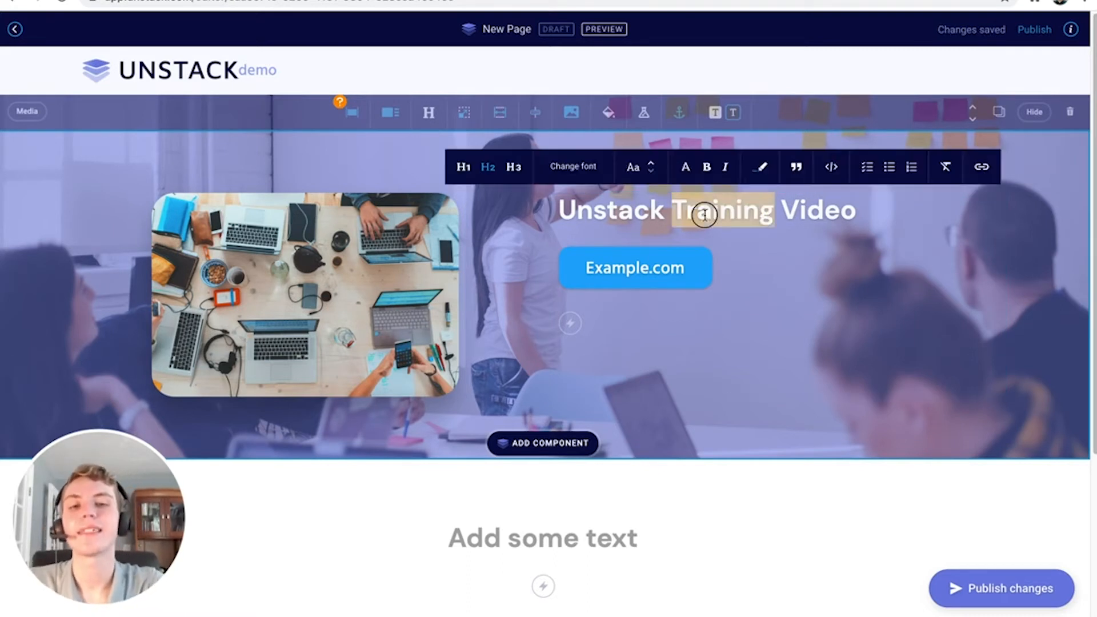
{"action": "triple_click", "coordinate": [705, 214]}
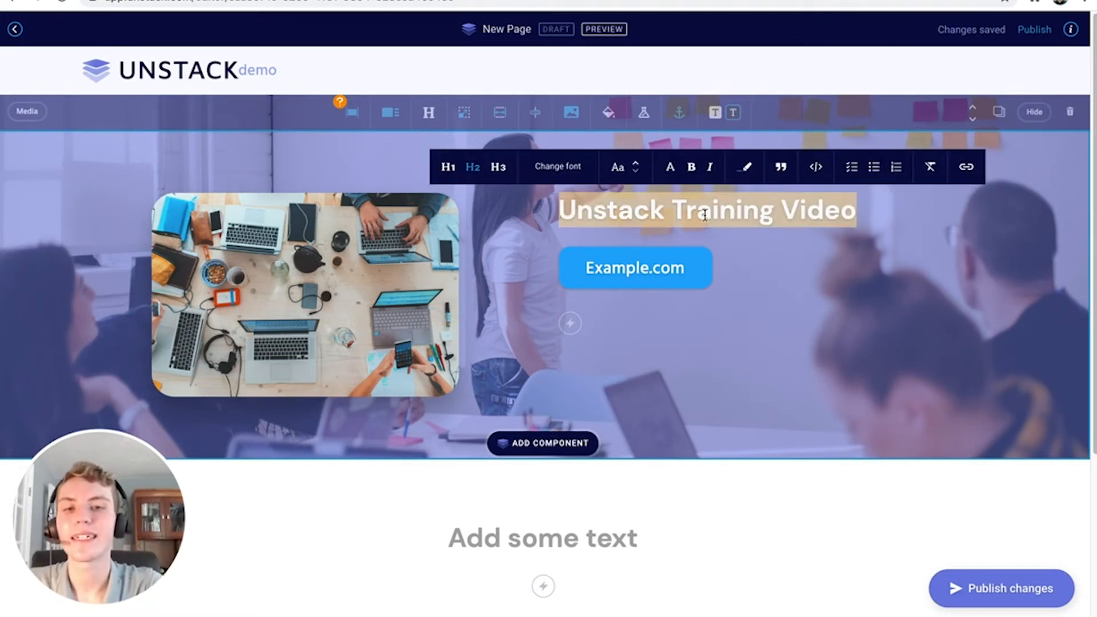
{"action": "left_click", "coordinate": [450, 172]}
{"action": "left_click", "coordinate": [469, 174]}
{"action": "left_click", "coordinate": [495, 172]}
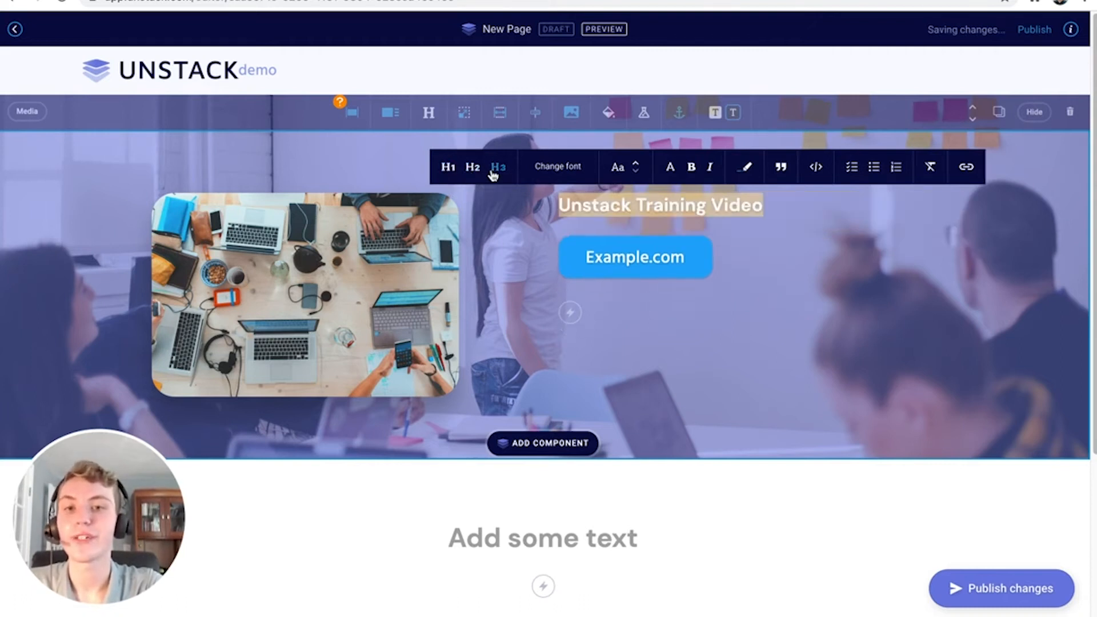
{"action": "left_click", "coordinate": [543, 173]}
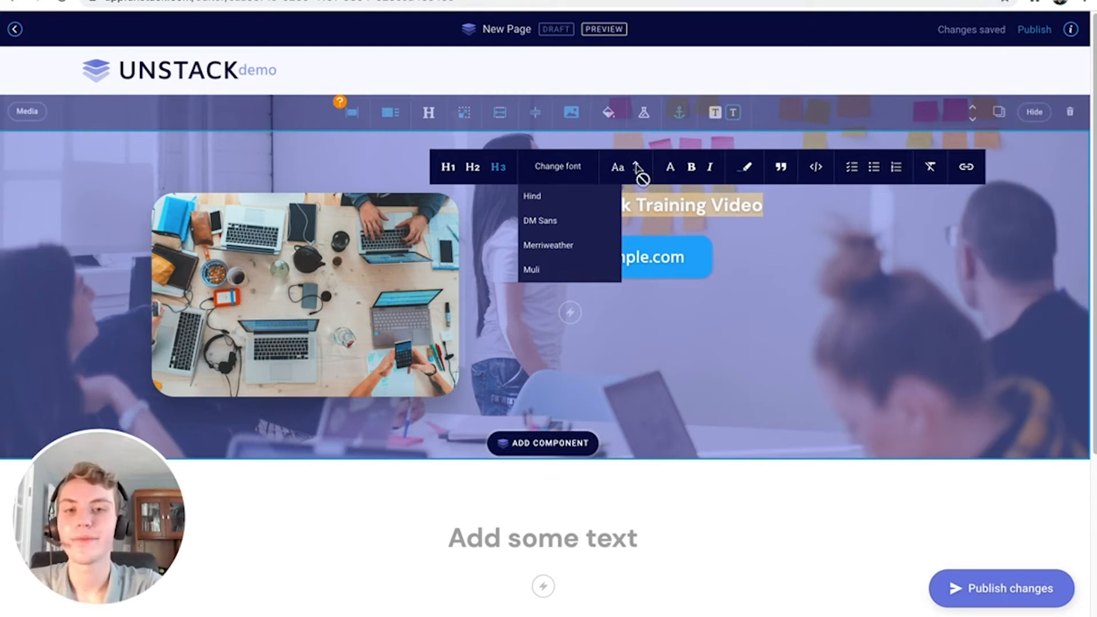
{"action": "left_click", "coordinate": [669, 170]}
{"action": "left_click", "coordinate": [691, 171]}
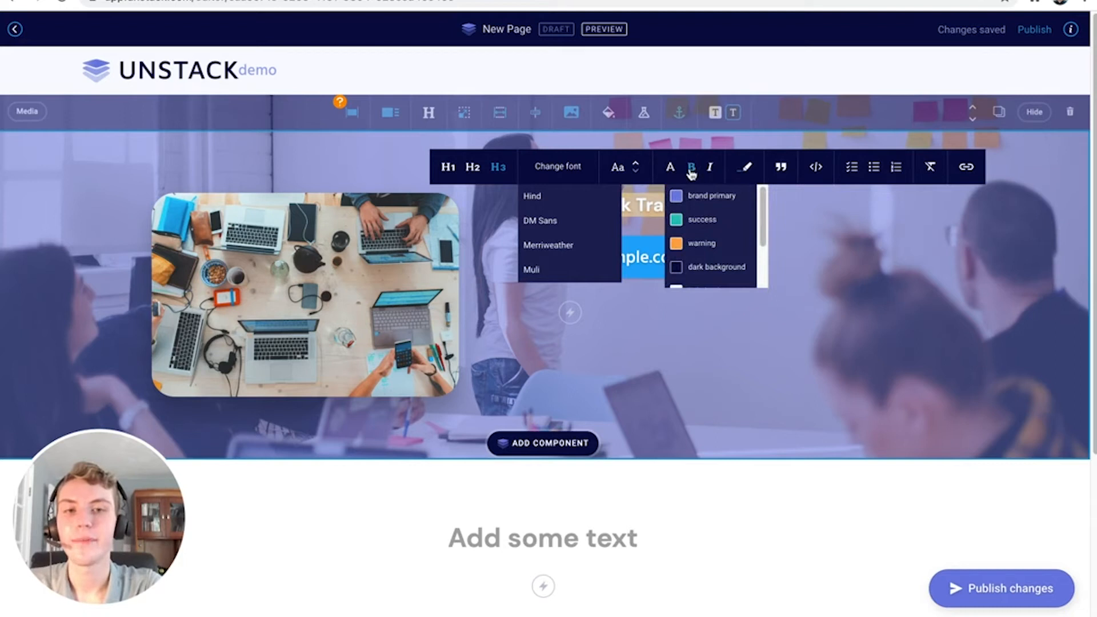
{"action": "left_click", "coordinate": [697, 171]}
{"action": "left_click", "coordinate": [704, 171]}
{"action": "left_click", "coordinate": [706, 171]}
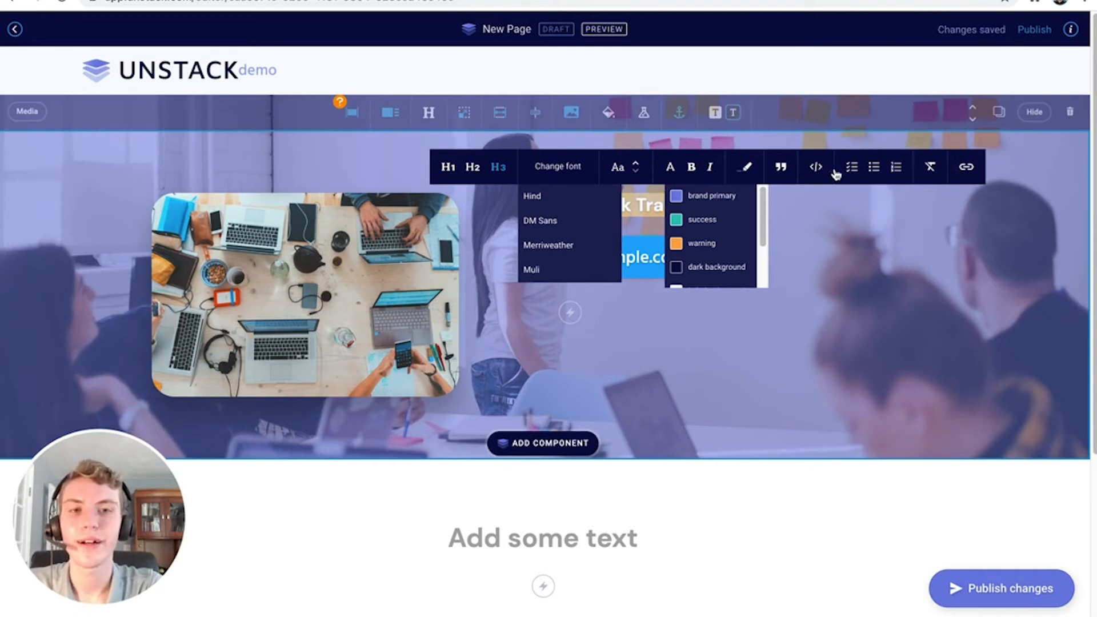
{"action": "left_click", "coordinate": [857, 202]}
{"action": "left_click", "coordinate": [851, 209]}
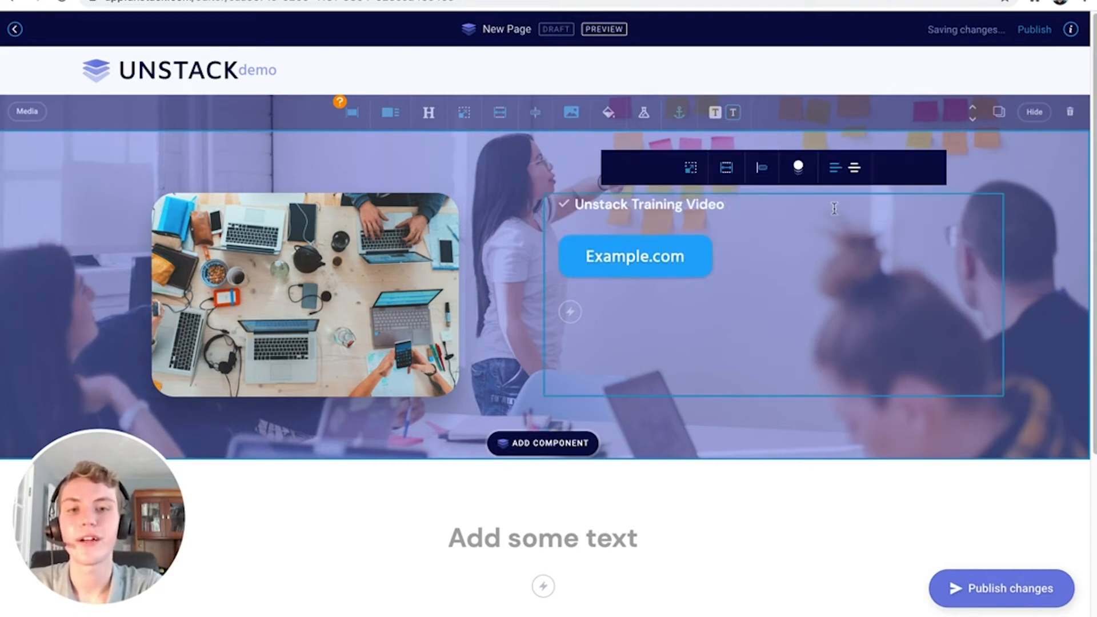
{"action": "triple_click", "coordinate": [831, 207]}
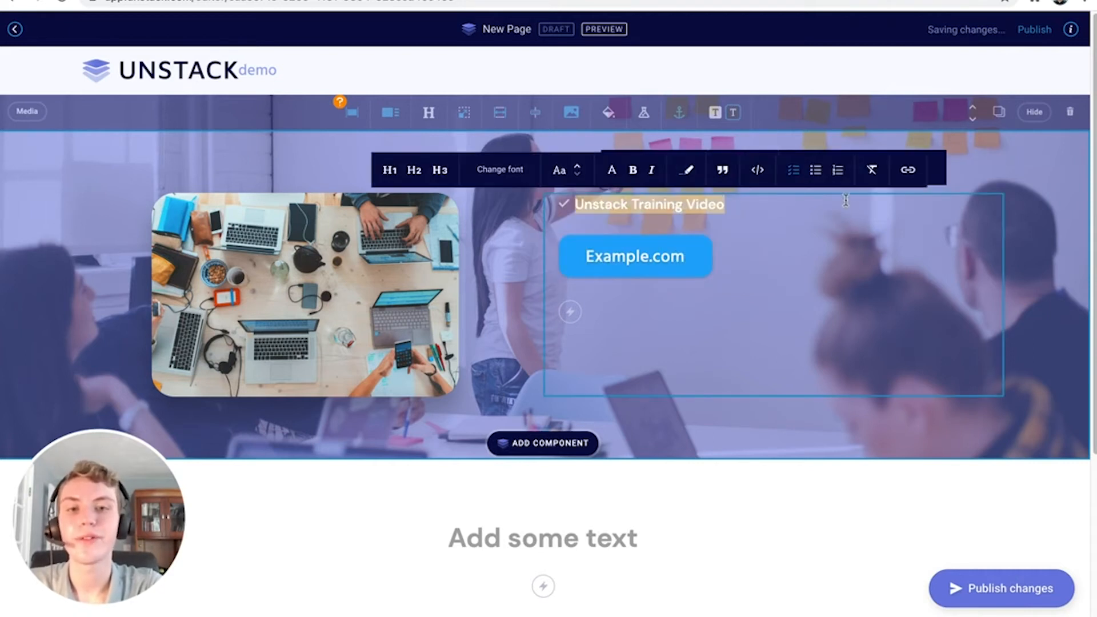
{"action": "left_click", "coordinate": [815, 171]}
{"action": "left_click", "coordinate": [835, 173]}
{"action": "left_click", "coordinate": [791, 175]}
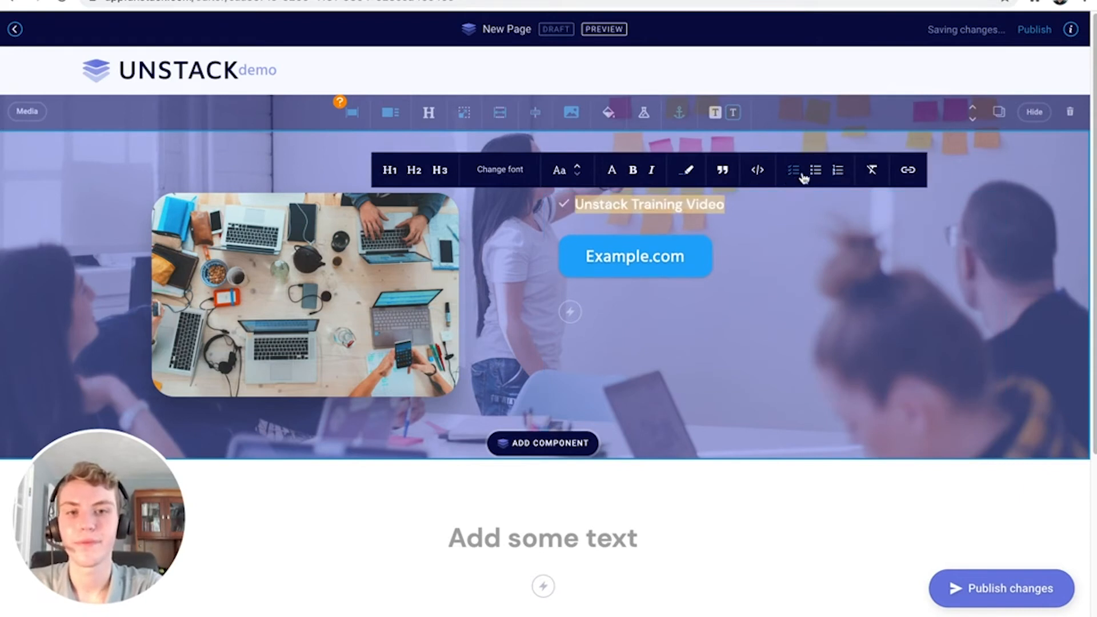
{"action": "left_click", "coordinate": [872, 173]}
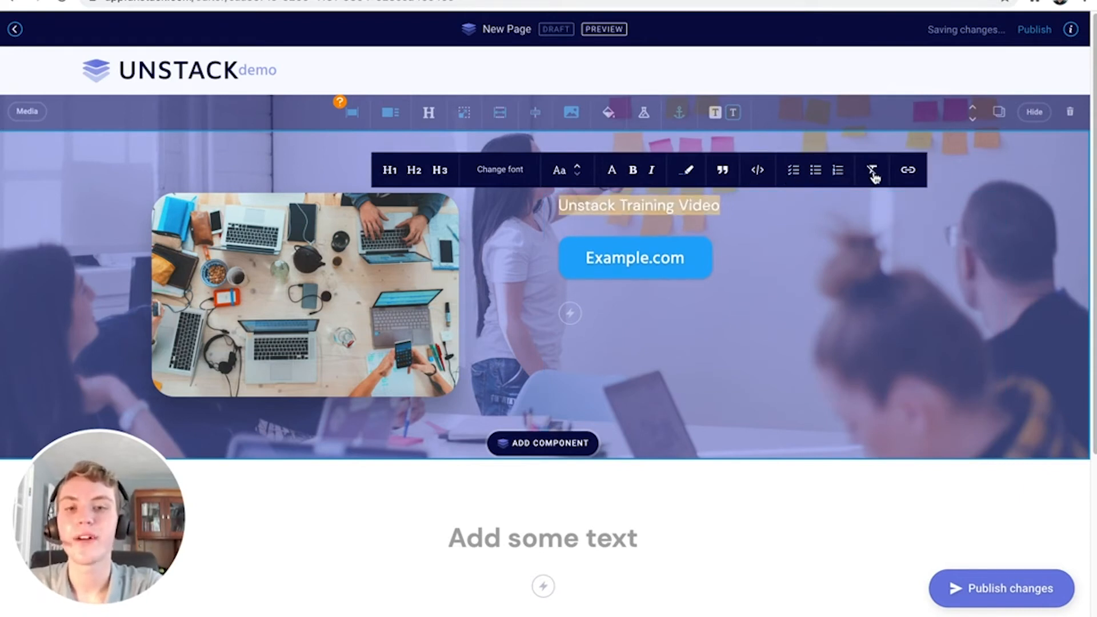
{"action": "left_click", "coordinate": [422, 173]}
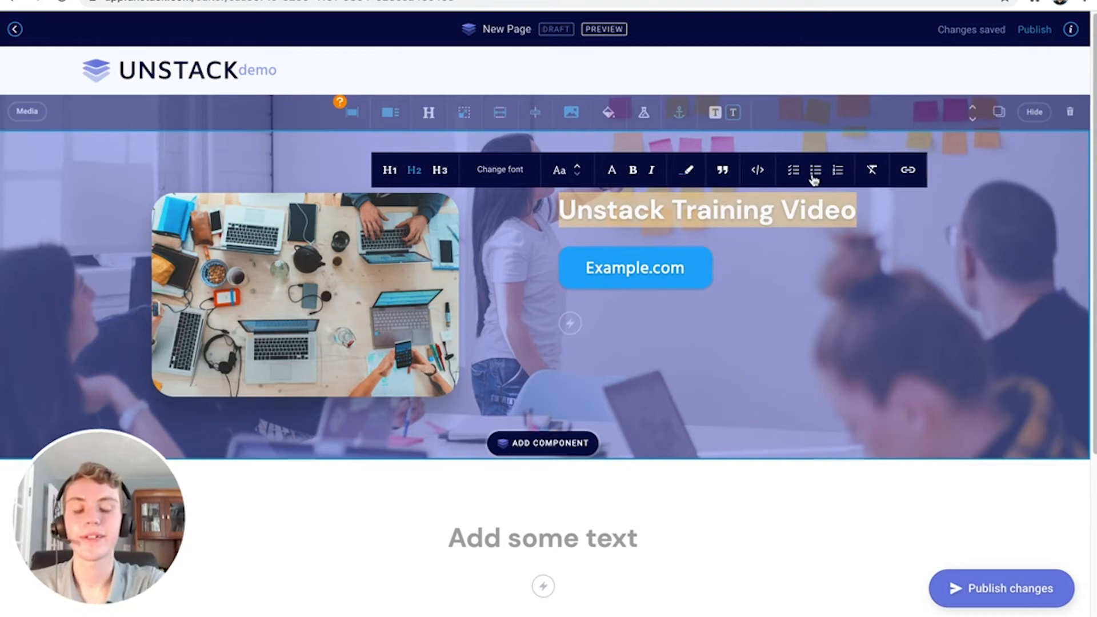
Link the 'Unstack Training Video' heading to Demo Homepage, opening in a new tab
{"action": "left_click", "coordinate": [908, 169]}
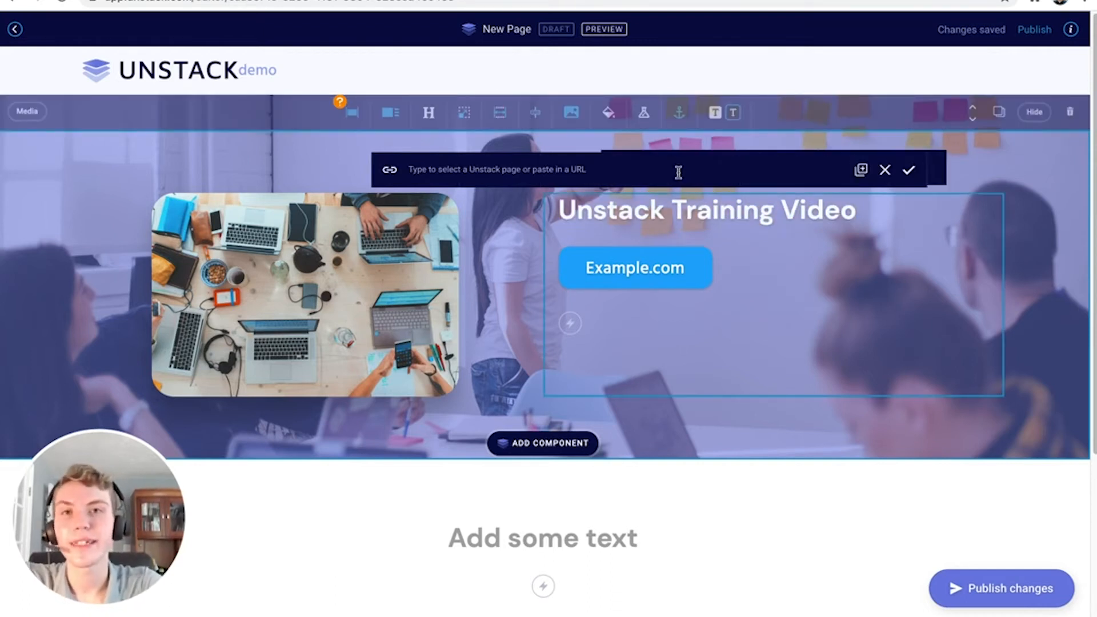
{"action": "left_click", "coordinate": [678, 171]}
{"action": "type", "text": "homep"}
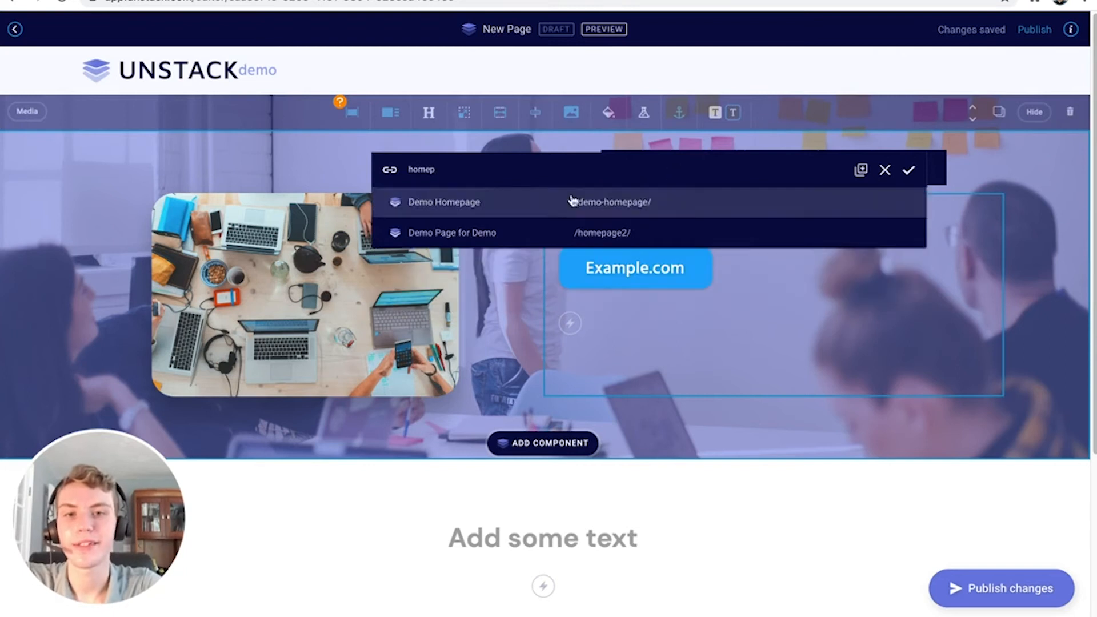
{"action": "left_click", "coordinate": [572, 200]}
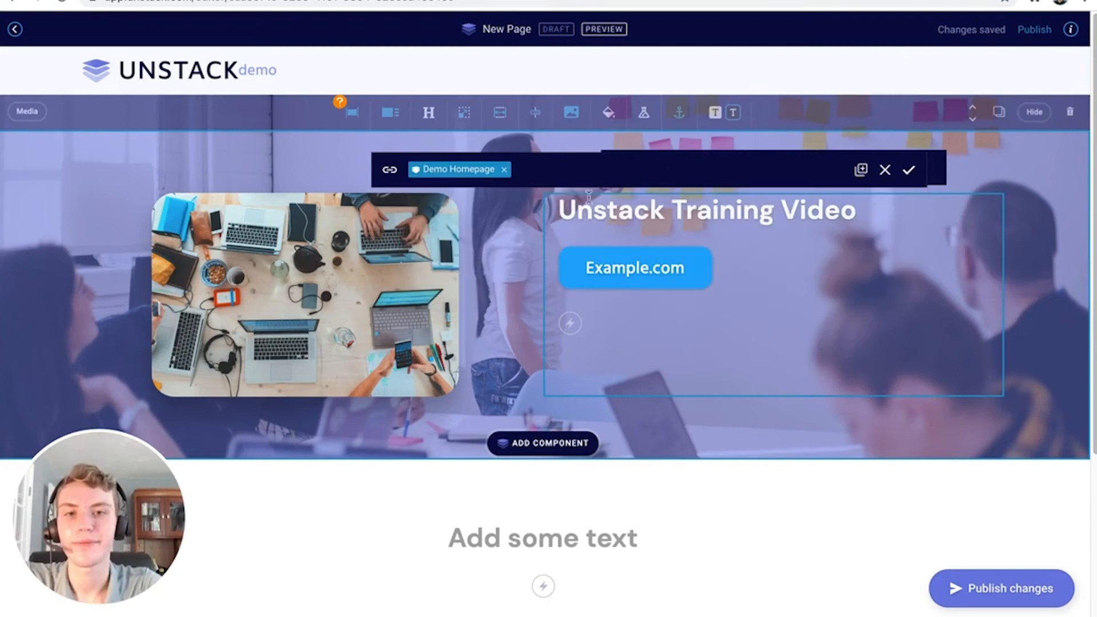
{"action": "left_click", "coordinate": [862, 180]}
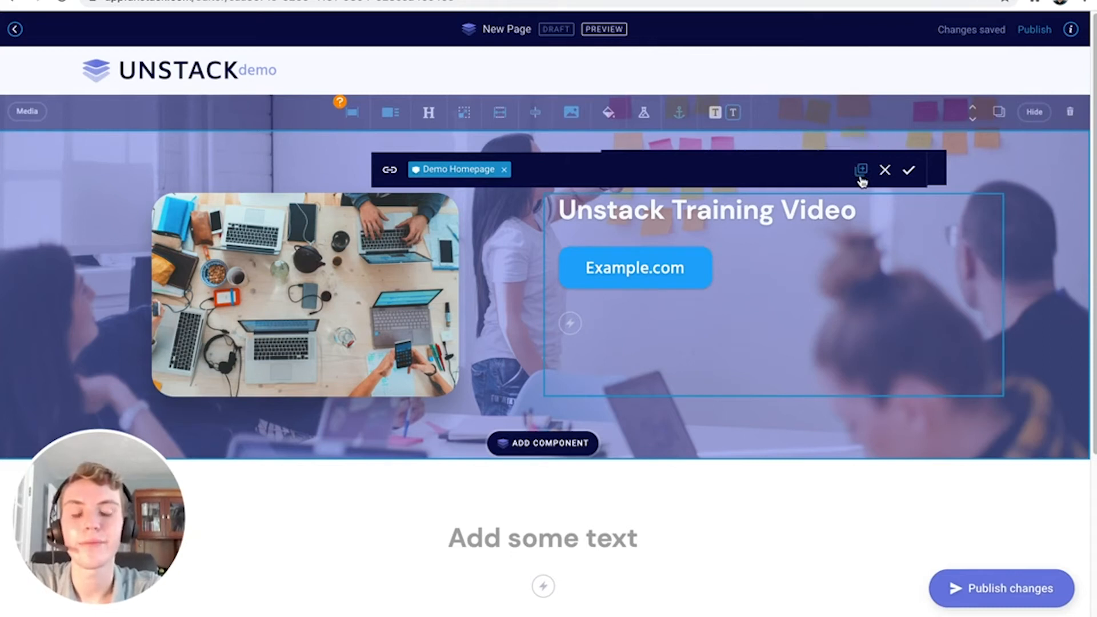
{"action": "left_click", "coordinate": [910, 170]}
{"action": "left_click", "coordinate": [852, 246]}
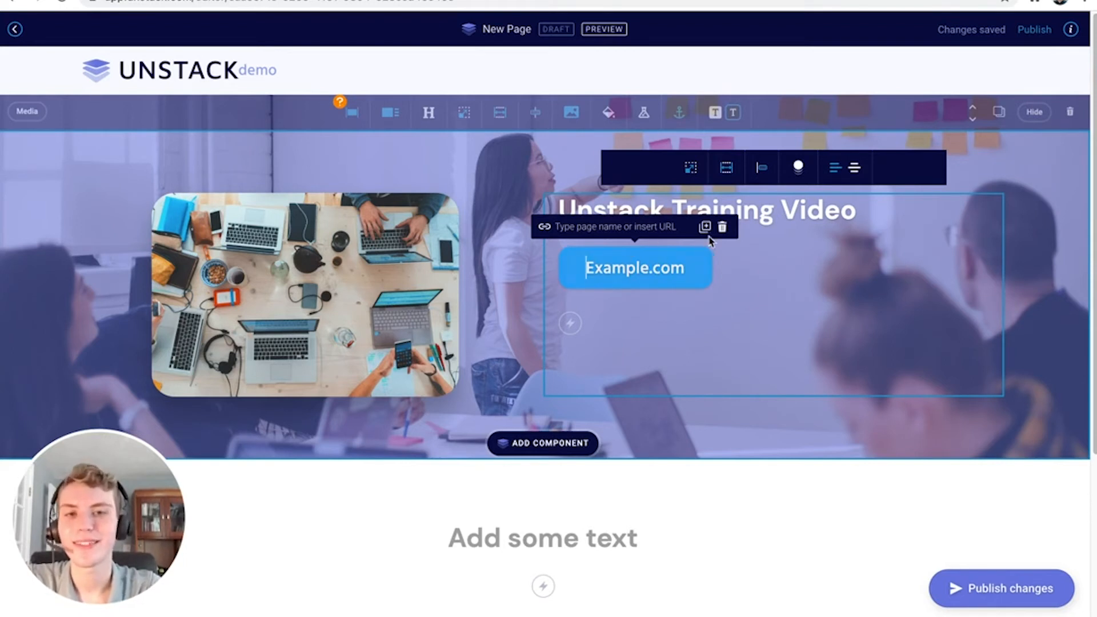
Delete the Example.com button and add a Form action under the heading
{"action": "left_click", "coordinate": [722, 227]}
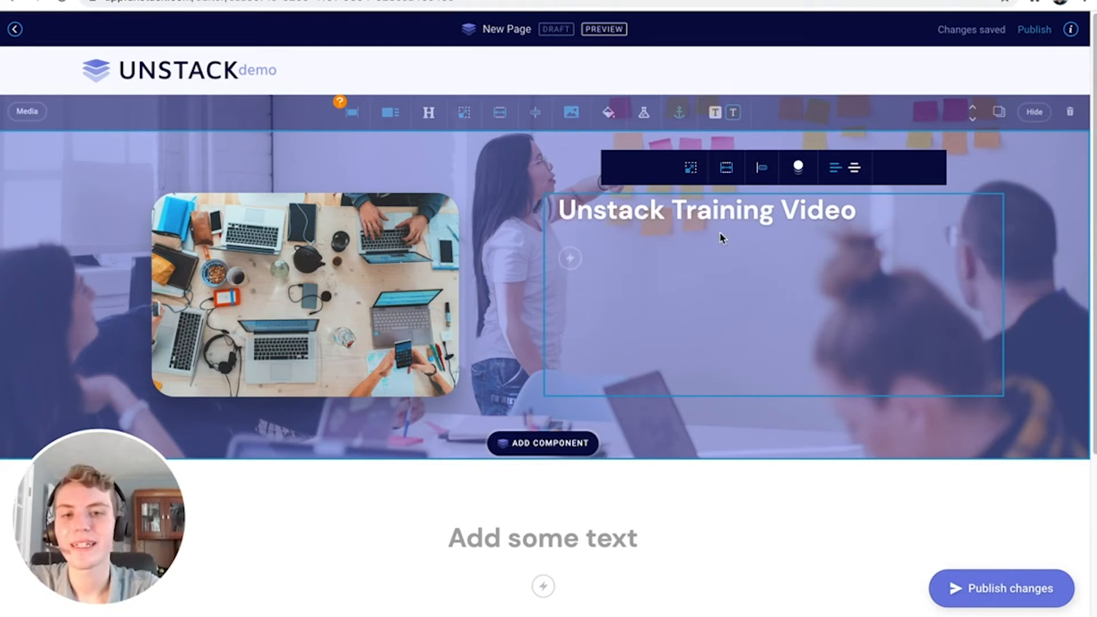
{"action": "left_click", "coordinate": [571, 260]}
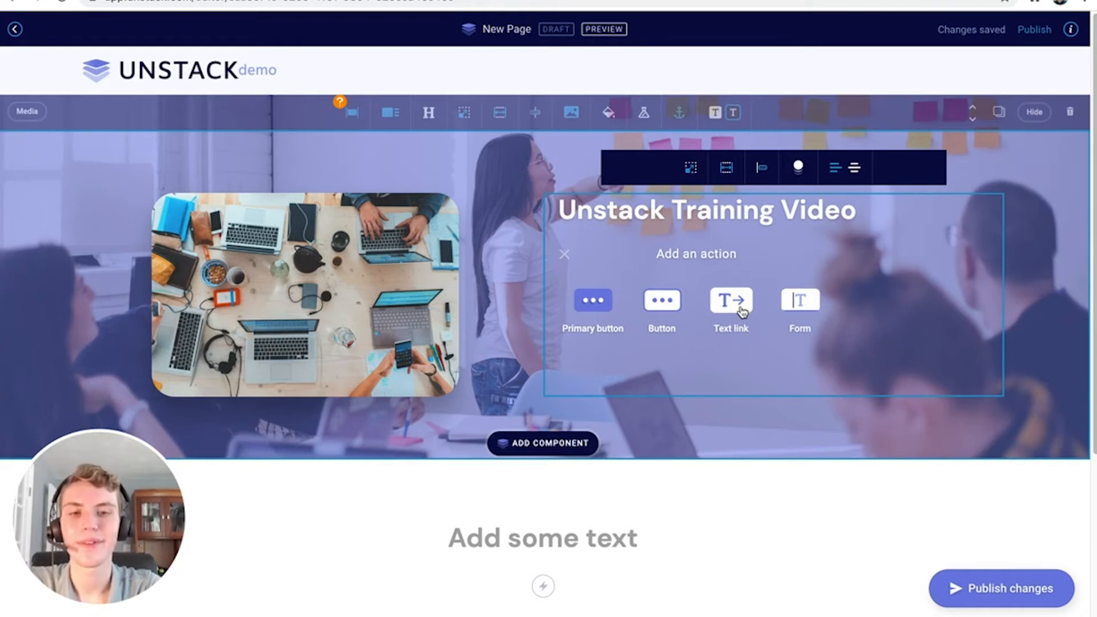
{"action": "left_click", "coordinate": [799, 302]}
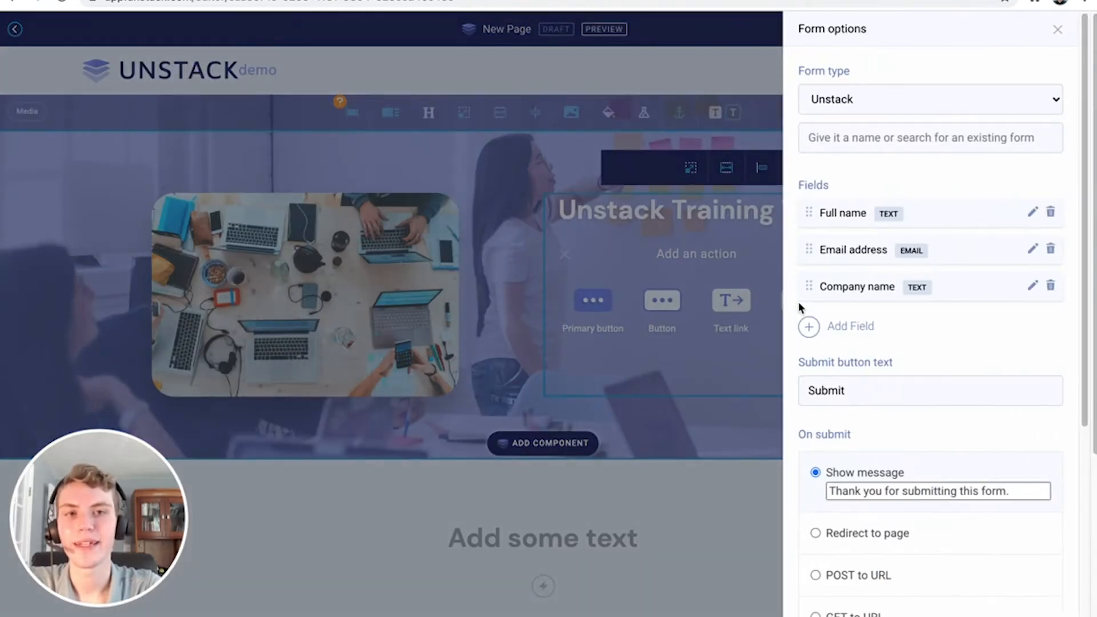
Name the form 'Demo Form - 8/19' and close the Add Field list without adding fields
{"action": "left_click", "coordinate": [897, 143]}
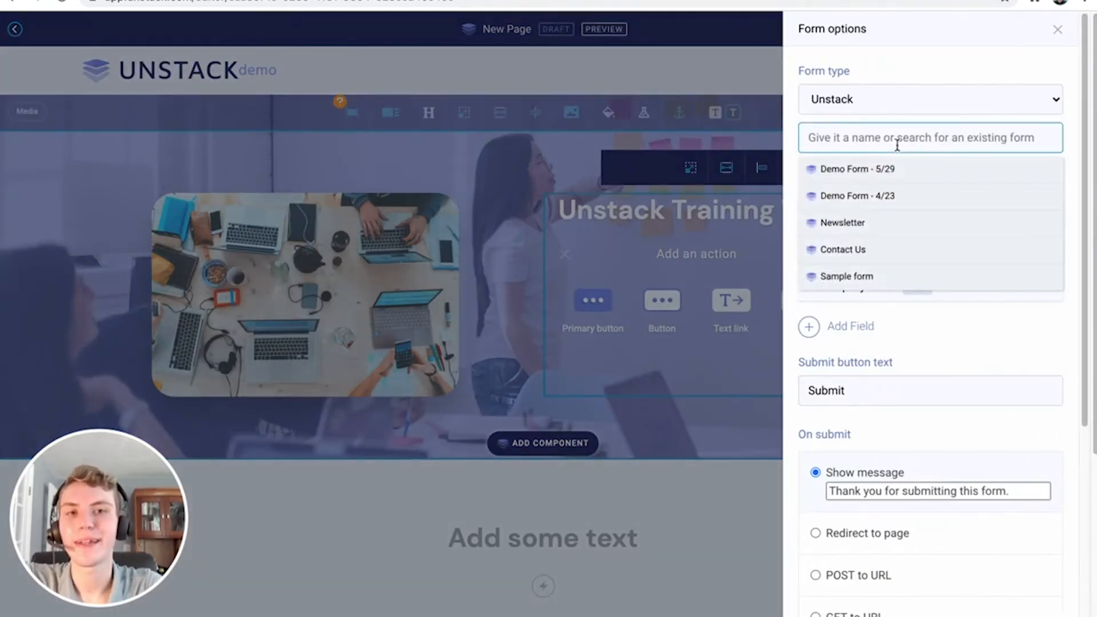
{"action": "type", "text": "Demo From"}
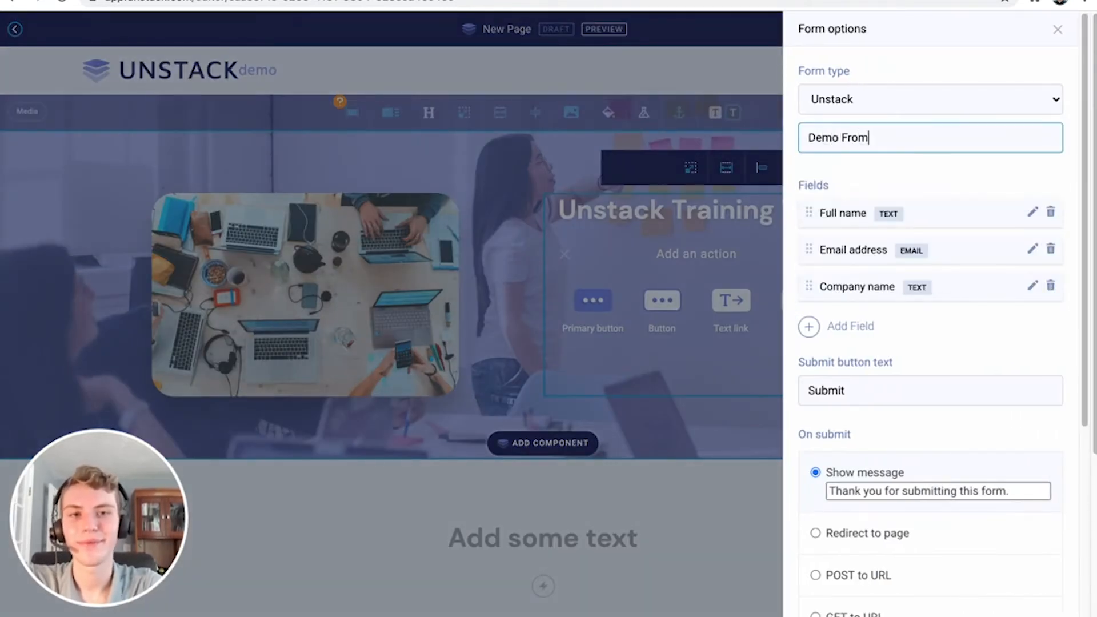
{"action": "key", "text": "BackSpace"}
{"action": "key", "text": "BackSpace"}
{"action": "key", "text": "BackSpace"}
{"action": "type", "text": "orm - "}
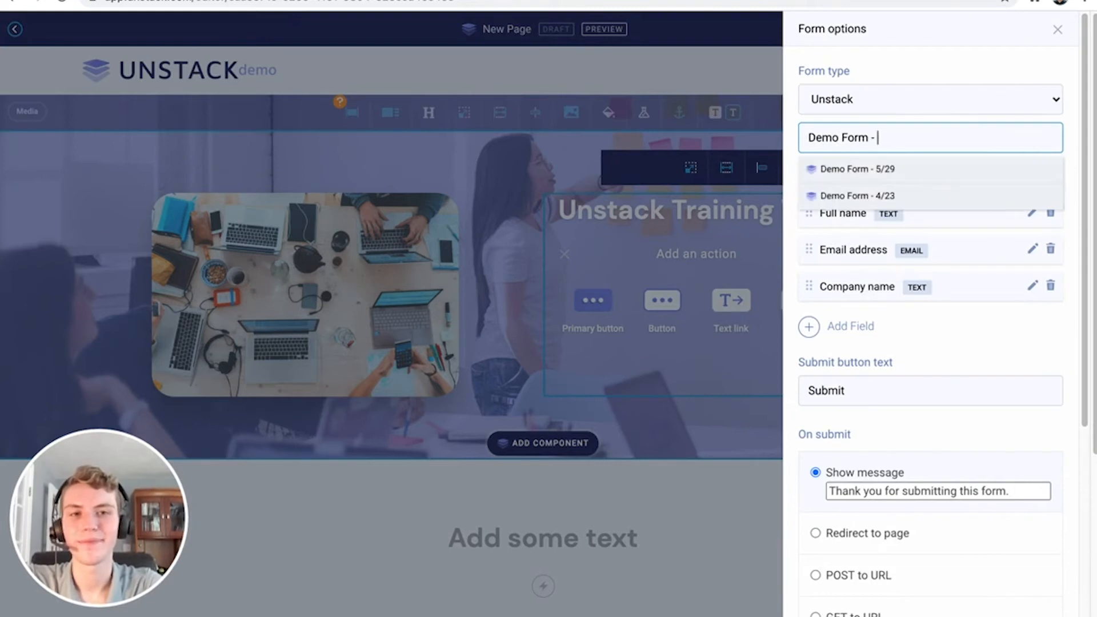
{"action": "type", "text": "8/19"}
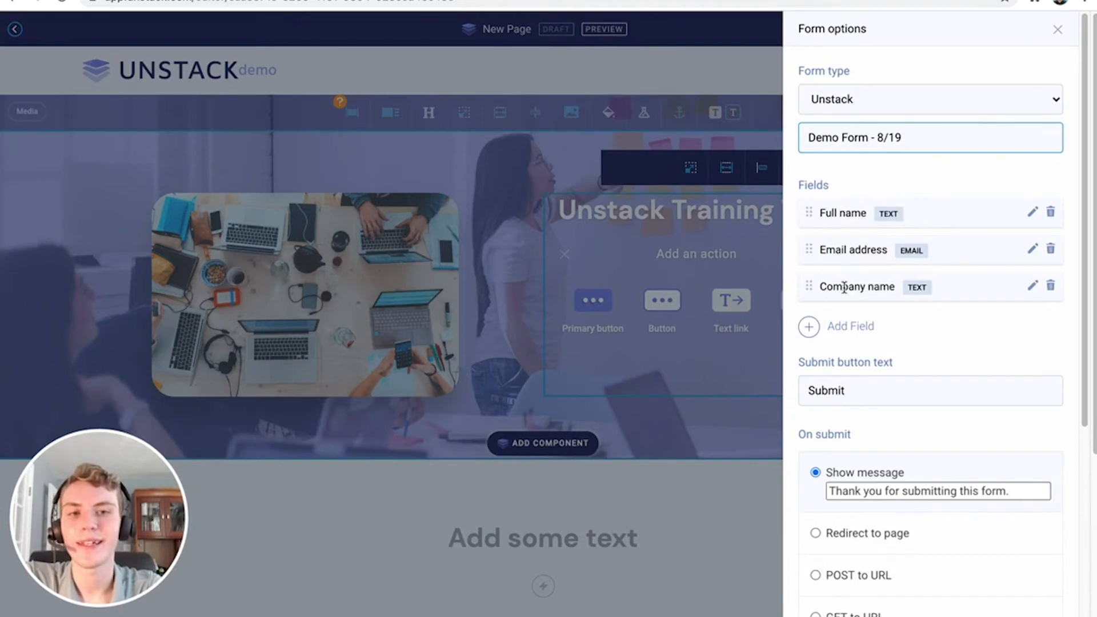
{"action": "left_click", "coordinate": [846, 328]}
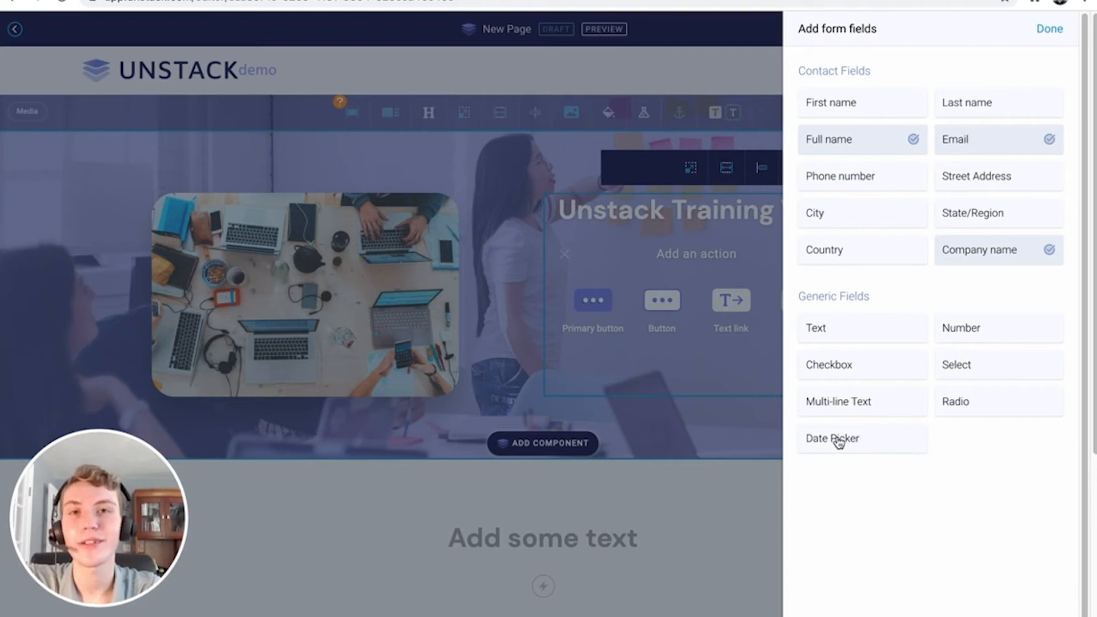
{"action": "left_click", "coordinate": [1050, 29]}
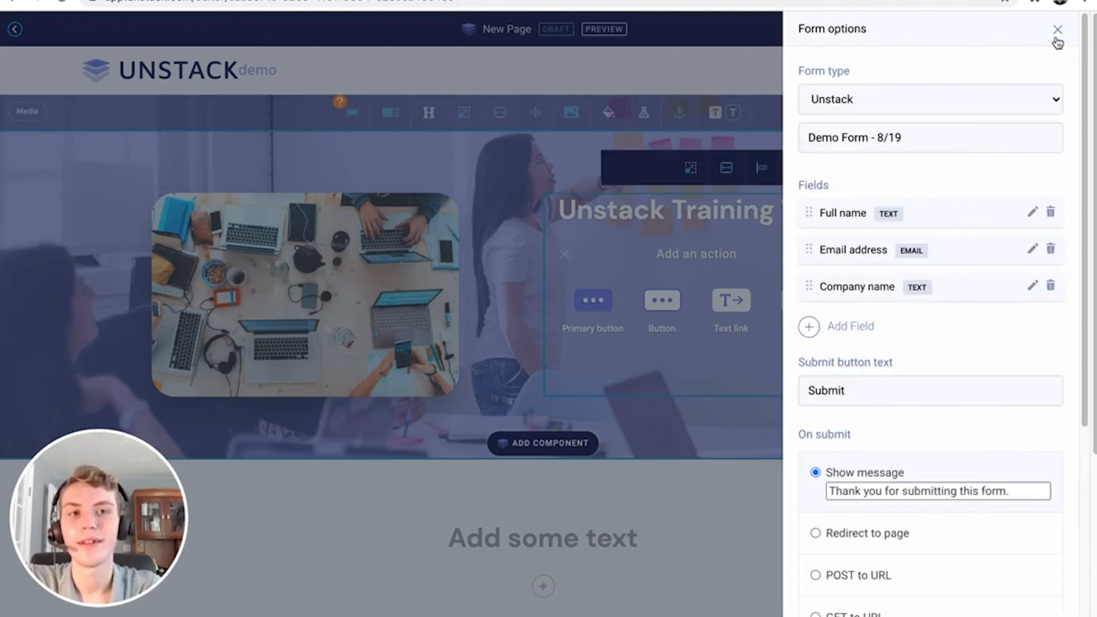
Change the submit button label from Submit to 'Enter'
{"action": "scroll", "coordinate": [950, 268], "scroll_direction": "down", "scroll_amount": 3}
{"action": "left_click", "coordinate": [873, 226]}
{"action": "double_click", "coordinate": [872, 226]}
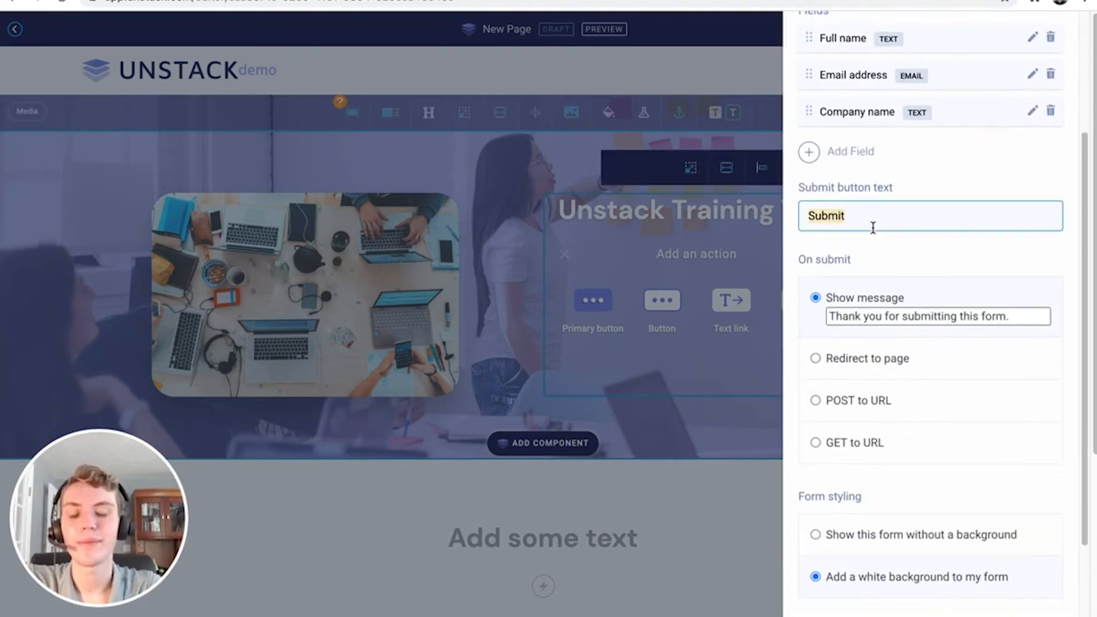
{"action": "type", "text": "Enter"}
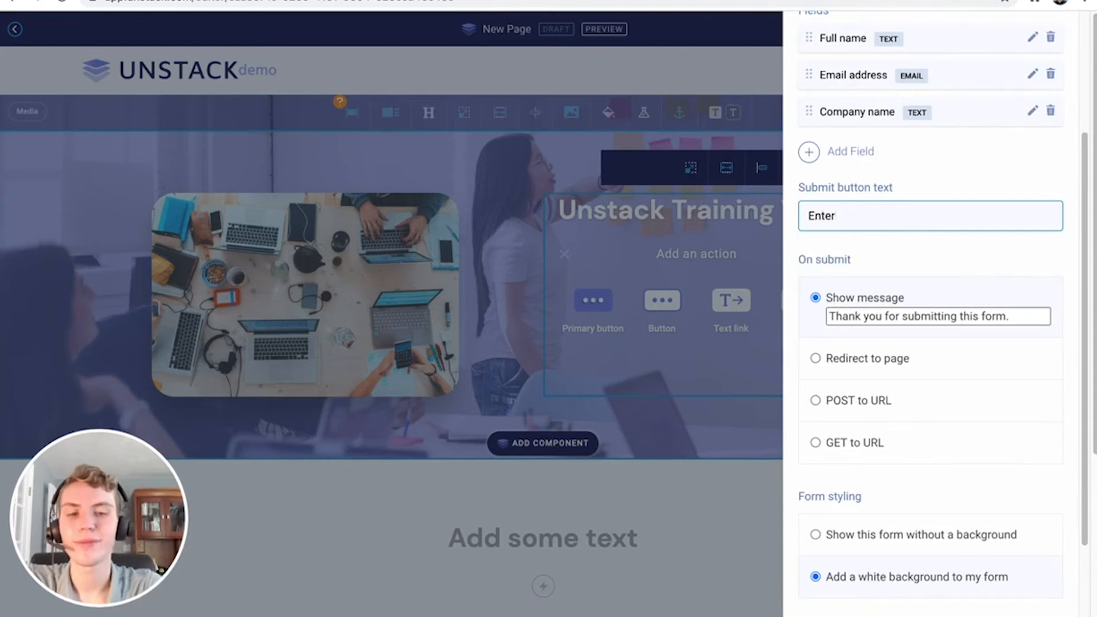
After trying redirect, POST and GET, set on-submit to show 'Thanks!' and save the form
{"action": "scroll", "coordinate": [877, 294], "scroll_direction": "down", "scroll_amount": 2}
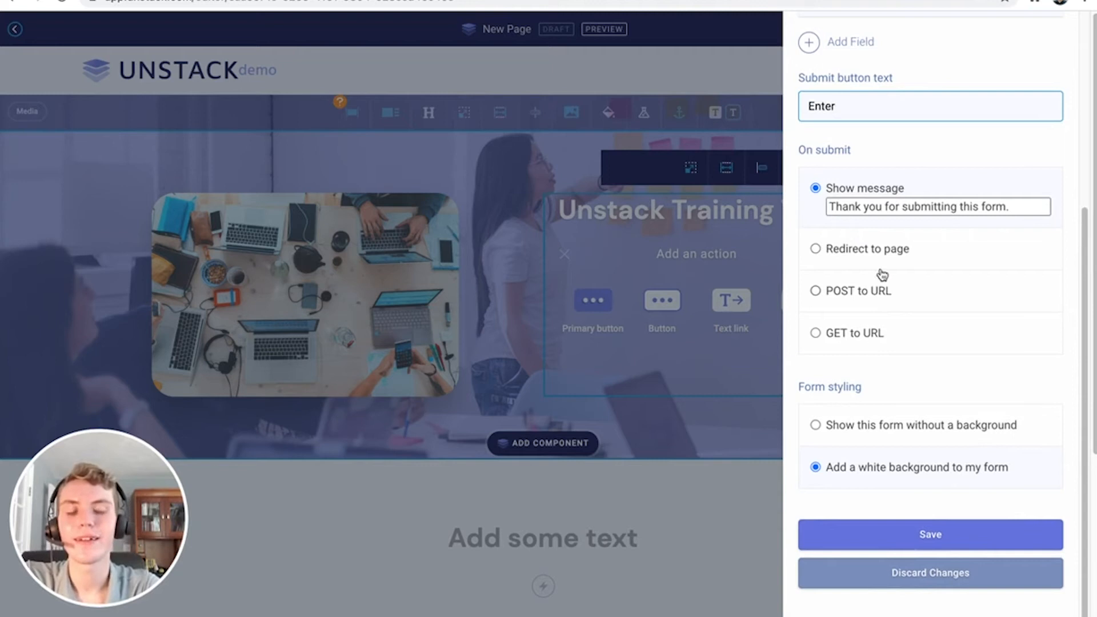
{"action": "left_click", "coordinate": [894, 246]}
{"action": "left_click", "coordinate": [880, 332]}
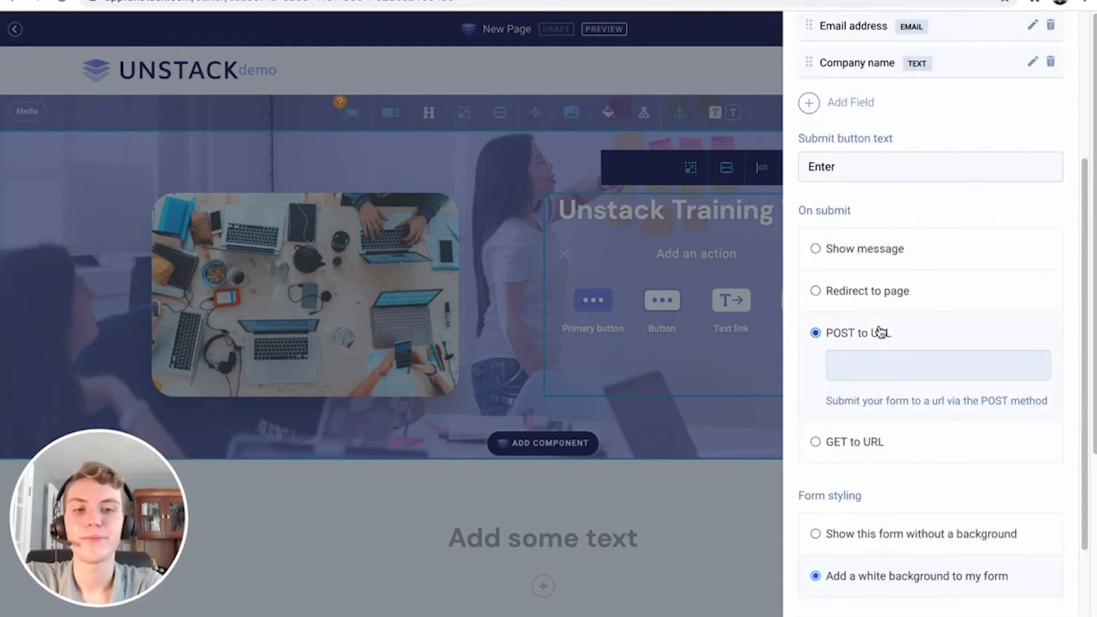
{"action": "left_click", "coordinate": [863, 441]}
{"action": "left_click", "coordinate": [879, 330]}
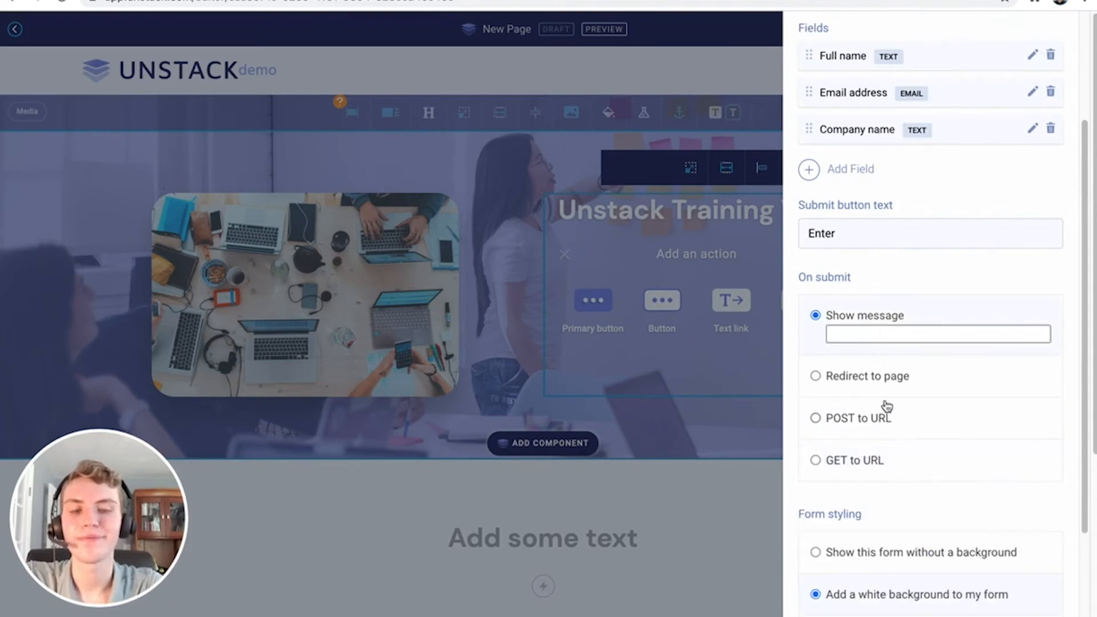
{"action": "scroll", "coordinate": [885, 406], "scroll_direction": "down", "scroll_amount": 1}
{"action": "left_click", "coordinate": [882, 312]}
{"action": "type", "text": "Thanks!"}
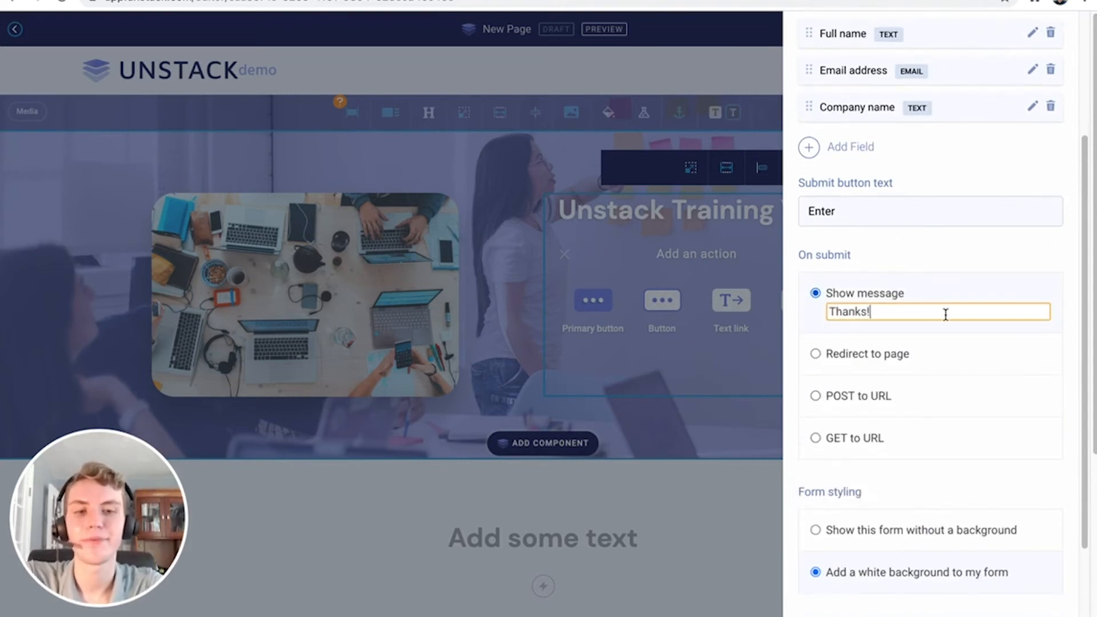
{"action": "scroll", "coordinate": [945, 314], "scroll_direction": "down", "scroll_amount": 2}
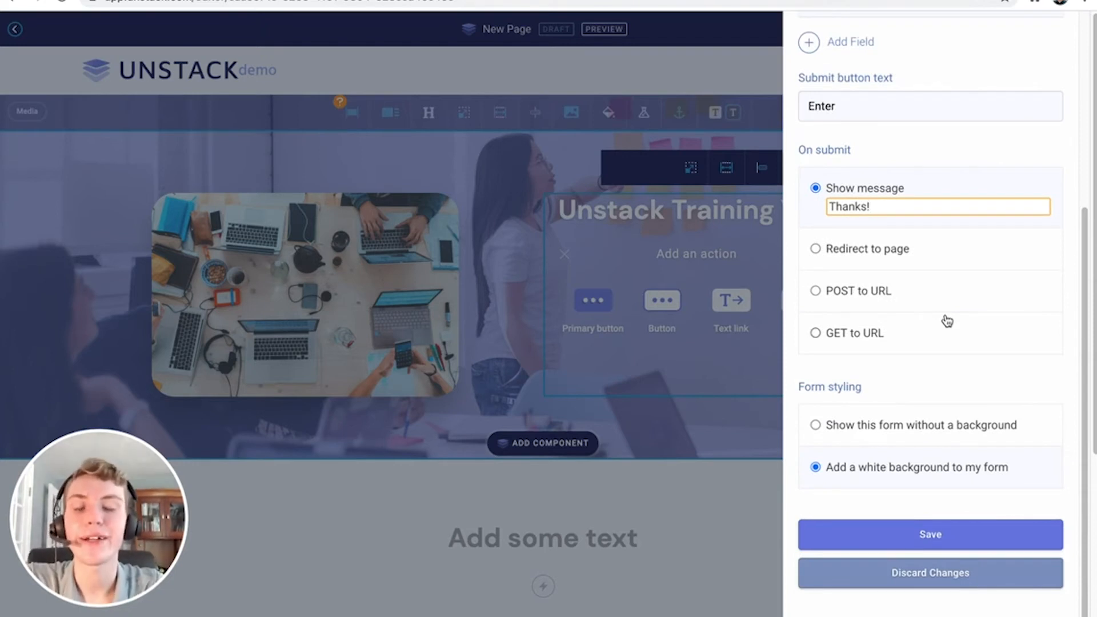
{"action": "left_click", "coordinate": [944, 532]}
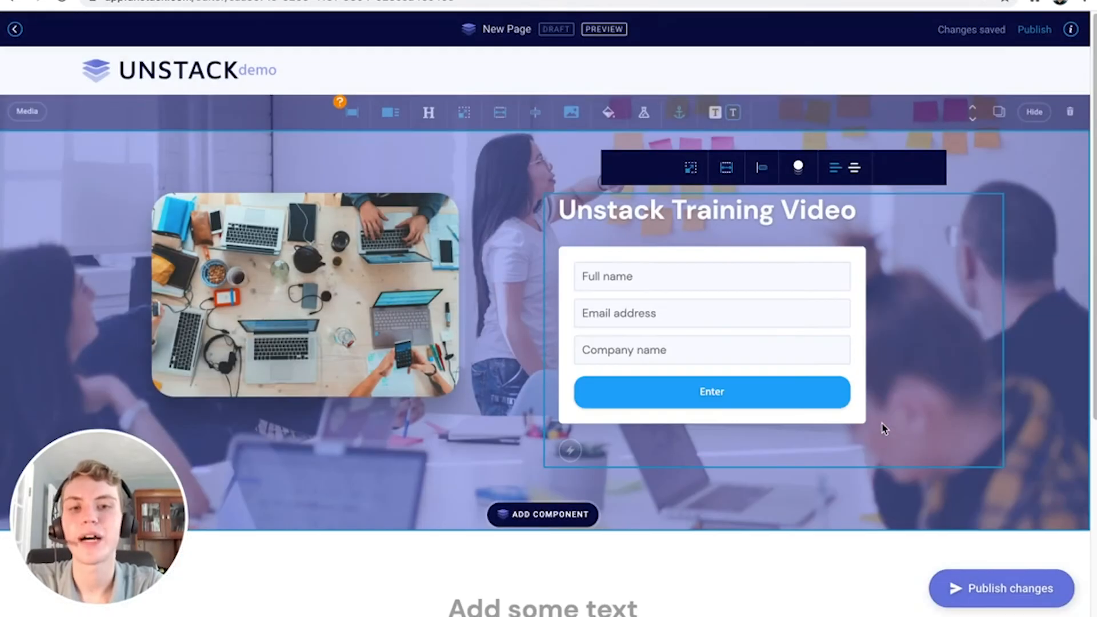
{"action": "left_click", "coordinate": [782, 316]}
{"action": "scroll", "coordinate": [834, 337], "scroll_direction": "down", "scroll_amount": 7}
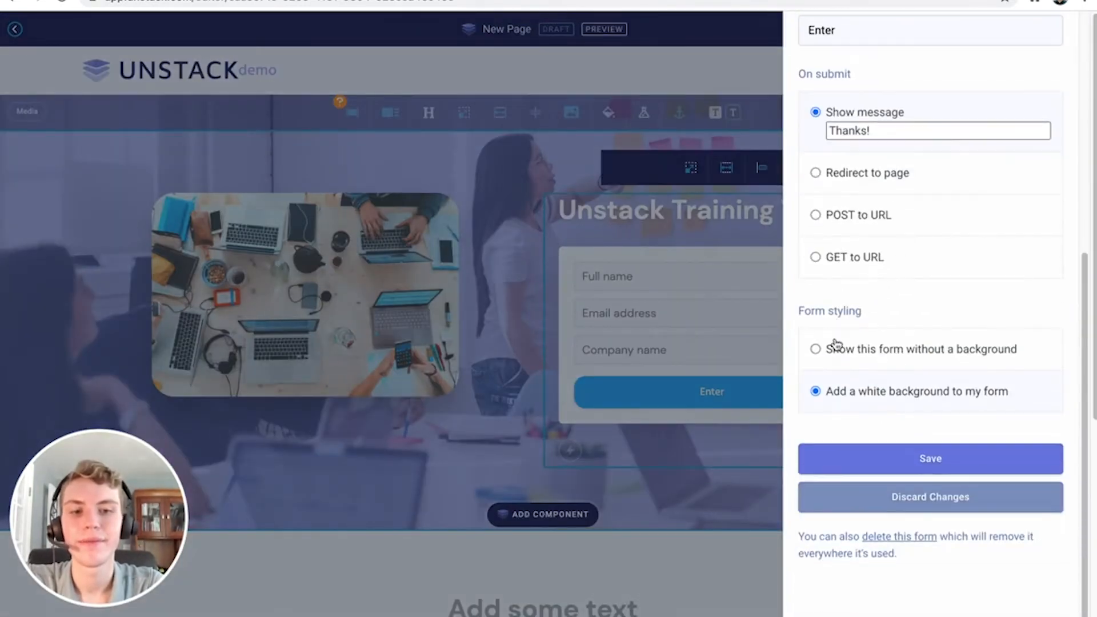
{"action": "scroll", "coordinate": [835, 338], "scroll_direction": "up", "scroll_amount": 4}
{"action": "scroll", "coordinate": [837, 343], "scroll_direction": "up", "scroll_amount": 3}
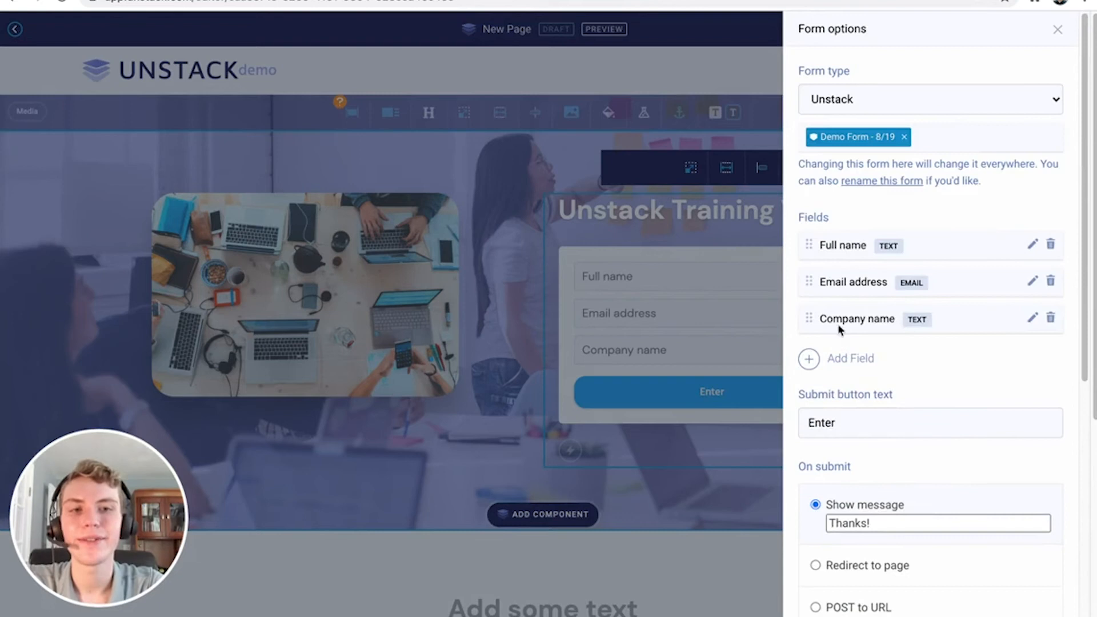
{"action": "left_click", "coordinate": [1057, 30]}
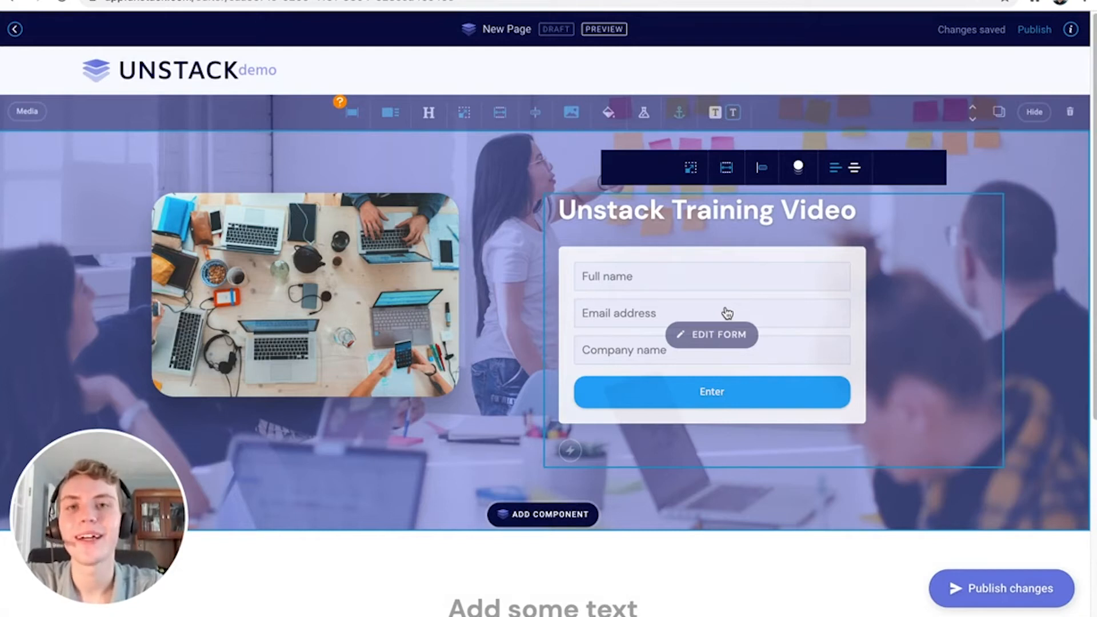
{"action": "left_click", "coordinate": [571, 451]}
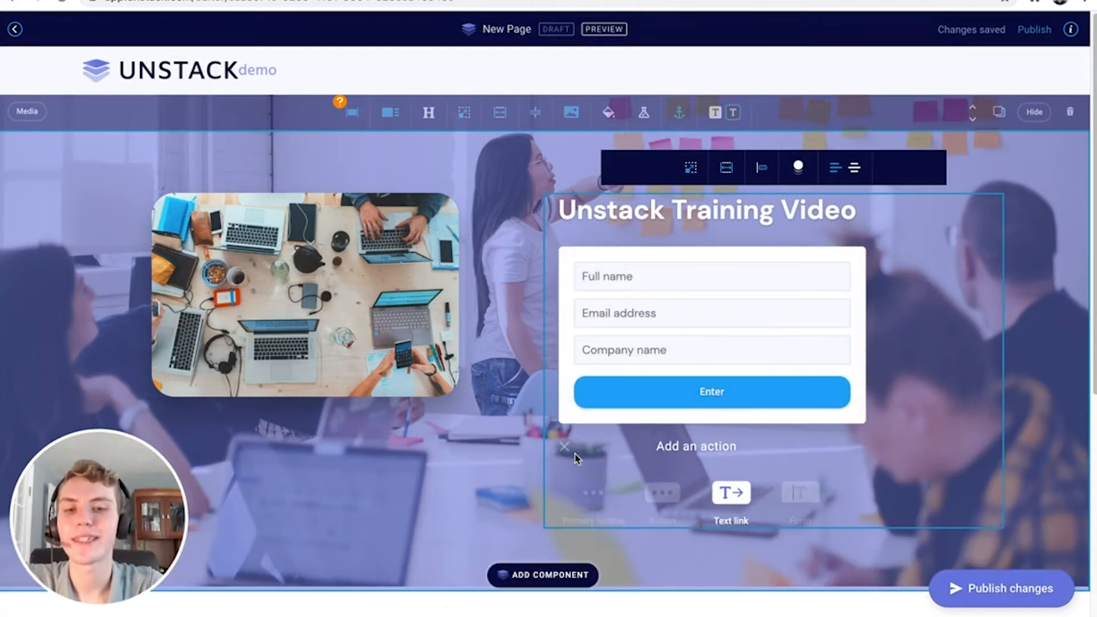
{"action": "left_click", "coordinate": [731, 492]}
{"action": "left_click", "coordinate": [698, 404]}
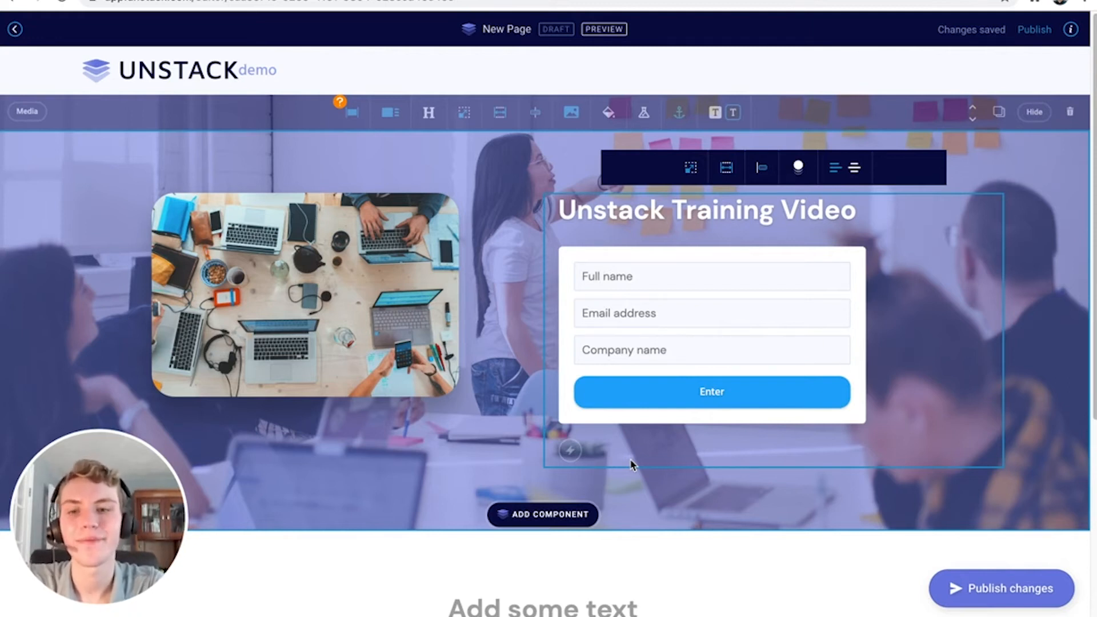
{"action": "scroll", "coordinate": [685, 423], "scroll_direction": "down", "scroll_amount": 1}
{"action": "scroll", "coordinate": [750, 420], "scroll_direction": "down", "scroll_amount": 2}
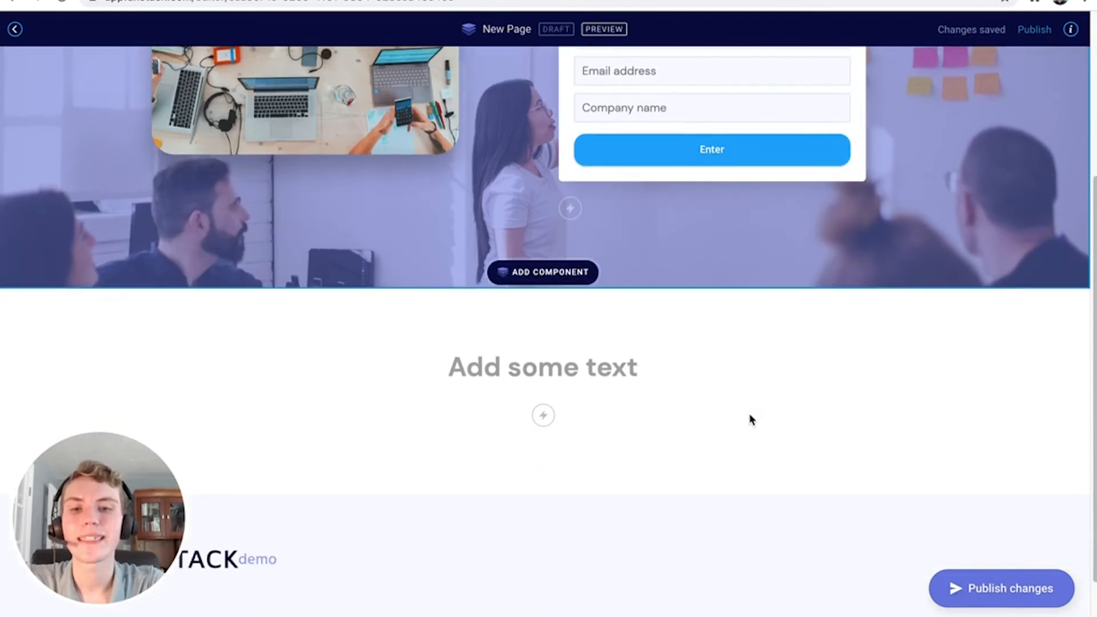
Insert a Callouts component with three image-and-text columns beneath the hero
{"action": "left_click", "coordinate": [583, 278]}
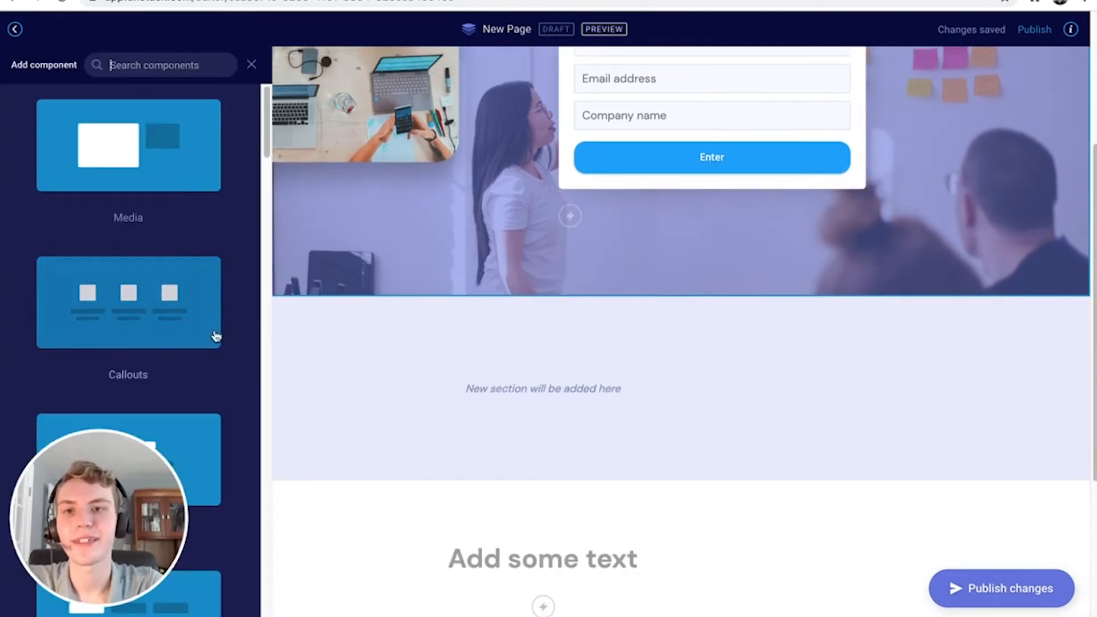
{"action": "scroll", "coordinate": [176, 181], "scroll_direction": "down", "scroll_amount": 1}
{"action": "scroll", "coordinate": [176, 181], "scroll_direction": "down", "scroll_amount": 8}
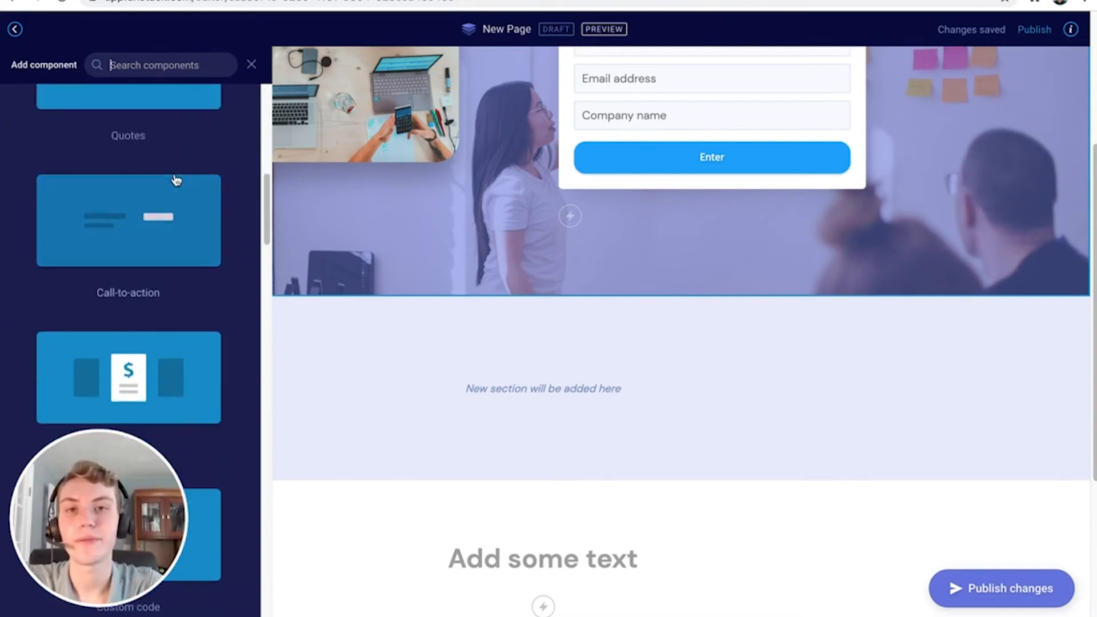
{"action": "scroll", "coordinate": [176, 180], "scroll_direction": "up", "scroll_amount": 10}
{"action": "scroll", "coordinate": [175, 187], "scroll_direction": "up", "scroll_amount": 2}
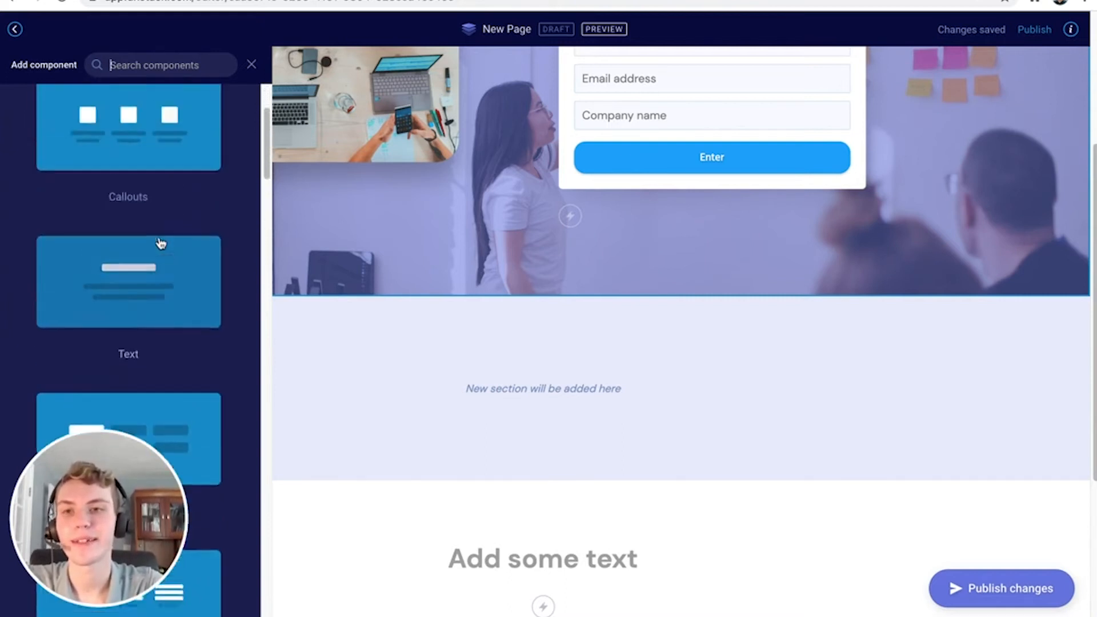
{"action": "left_click", "coordinate": [159, 245]}
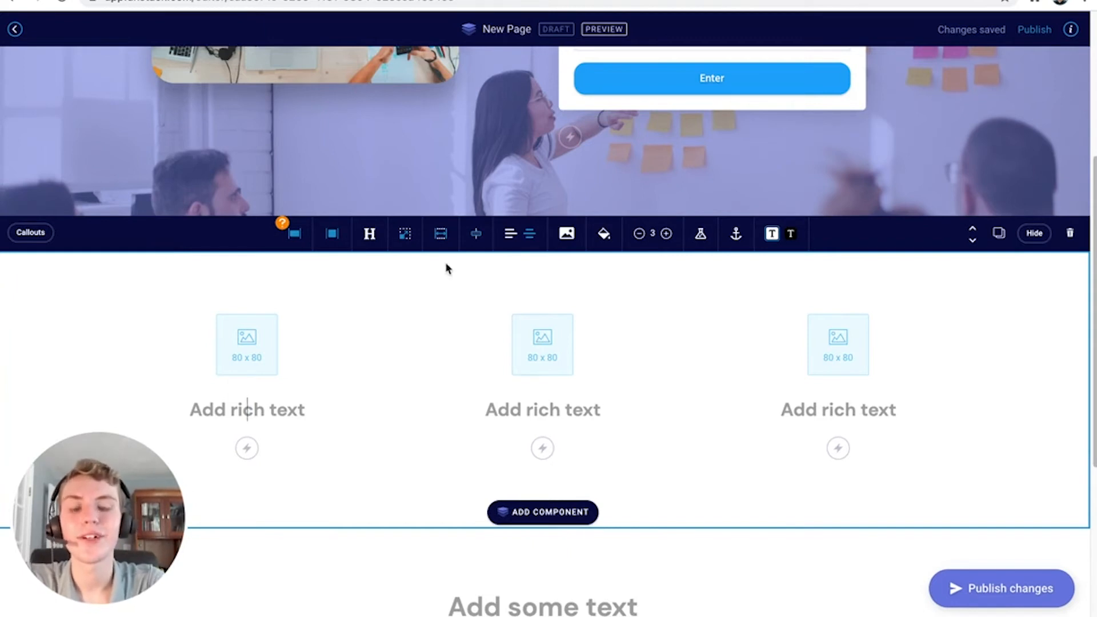
Try four callouts then go back to three, and switch layout from Full images back to Icons
{"action": "left_click", "coordinate": [667, 235]}
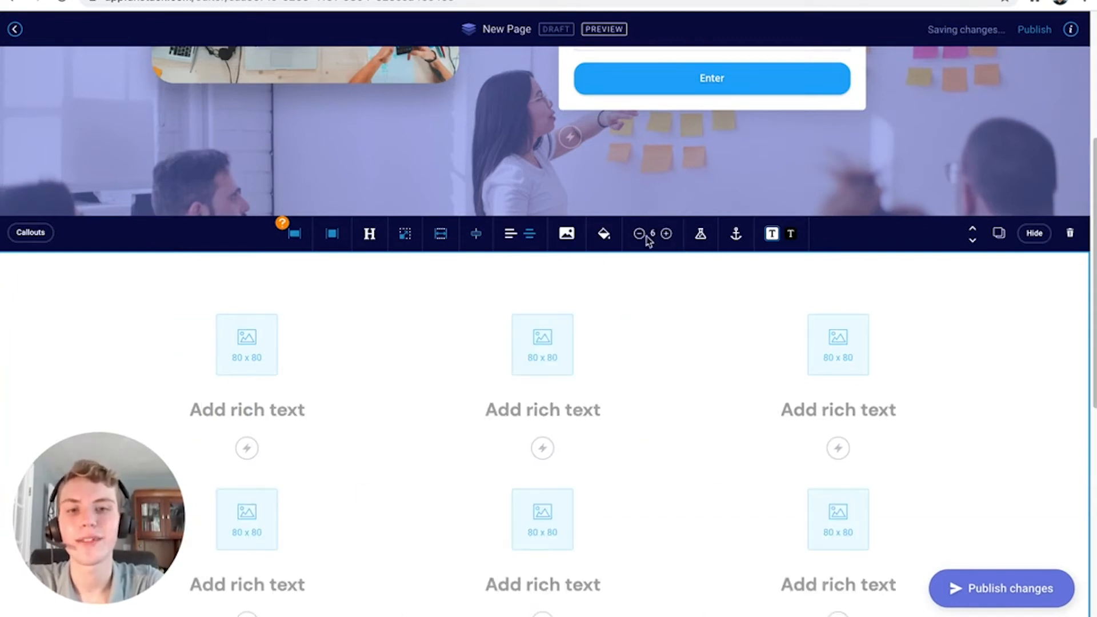
{"action": "left_click", "coordinate": [640, 234]}
{"action": "left_click", "coordinate": [342, 241]}
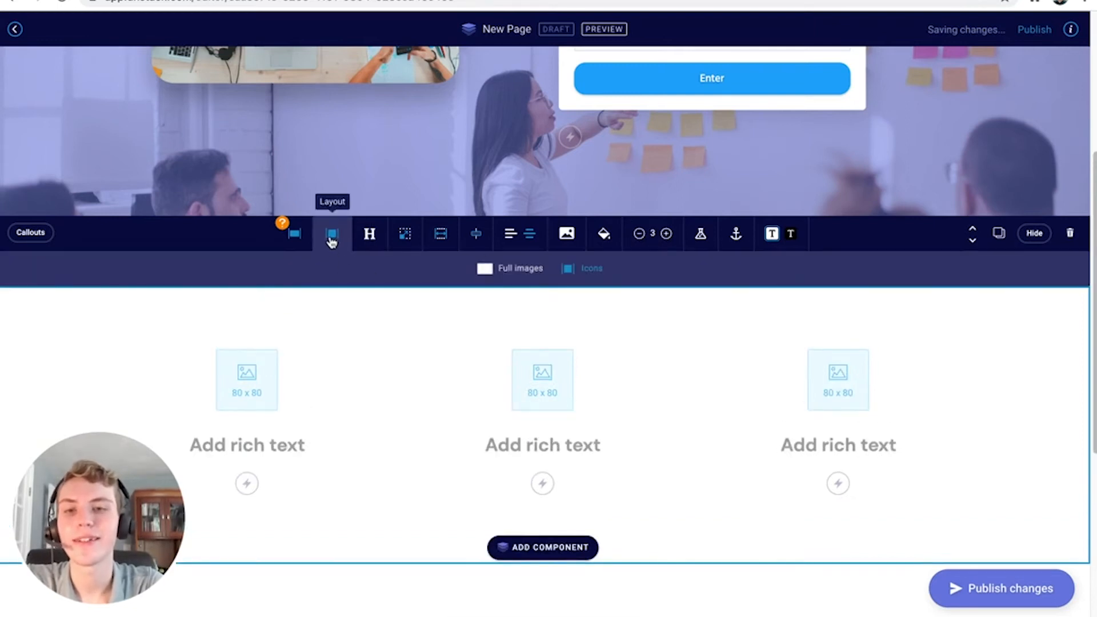
{"action": "left_click", "coordinate": [501, 273]}
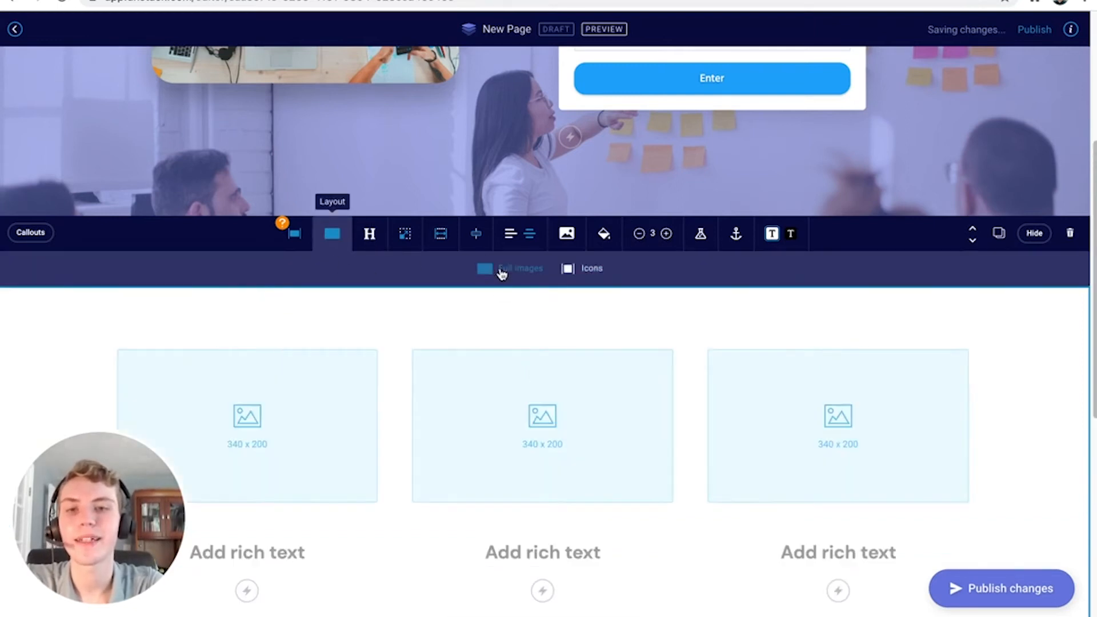
{"action": "left_click", "coordinate": [581, 271]}
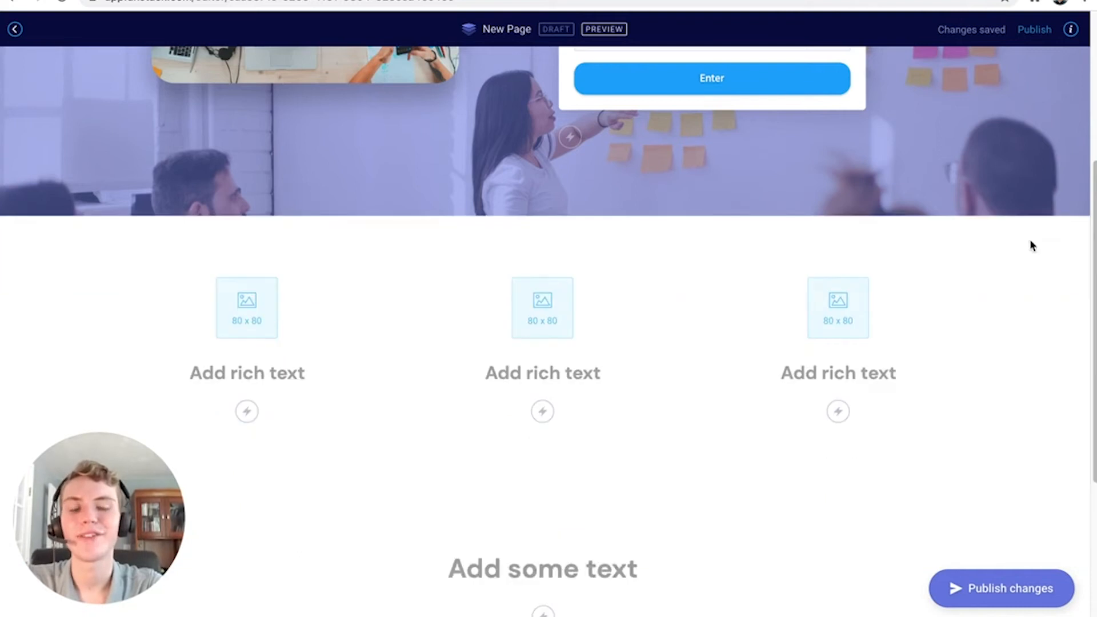
{"action": "scroll", "coordinate": [649, 393], "scroll_direction": "down", "scroll_amount": 5}
{"action": "scroll", "coordinate": [649, 393], "scroll_direction": "up", "scroll_amount": 10}
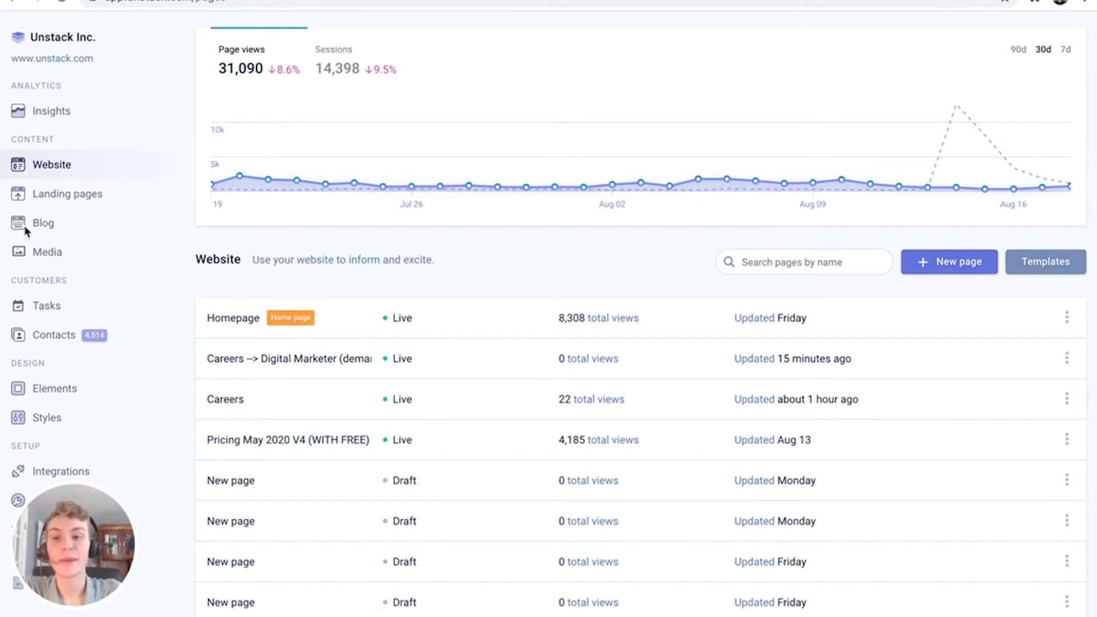
Show the Landing pages list and scroll through its live start-up pages and drafts
{"action": "left_click", "coordinate": [61, 197]}
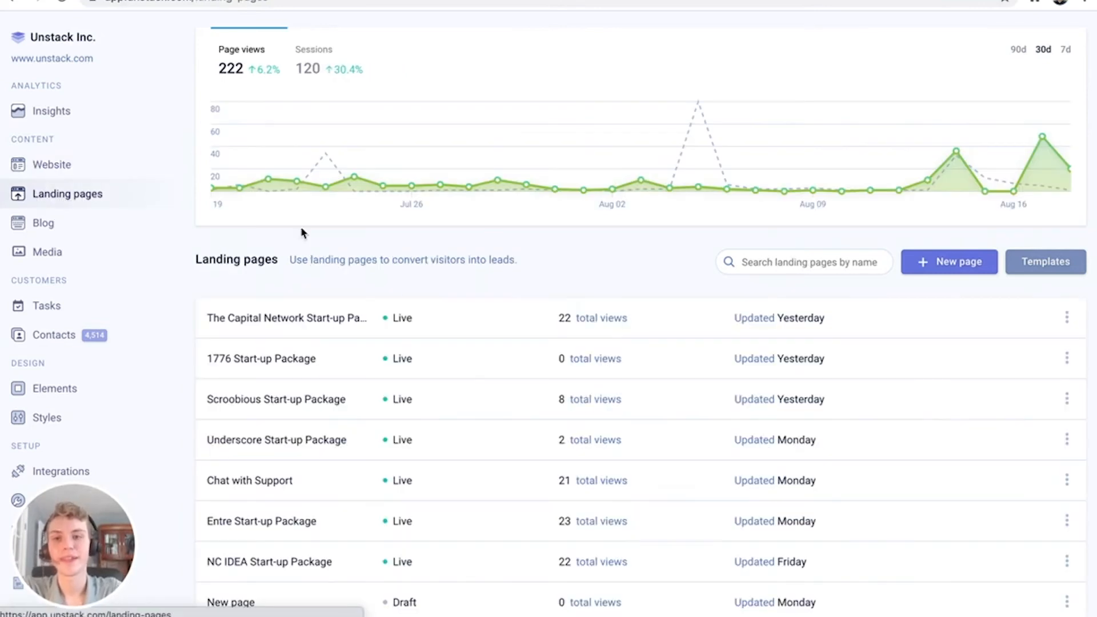
{"action": "scroll", "coordinate": [460, 351], "scroll_direction": "down", "scroll_amount": 1}
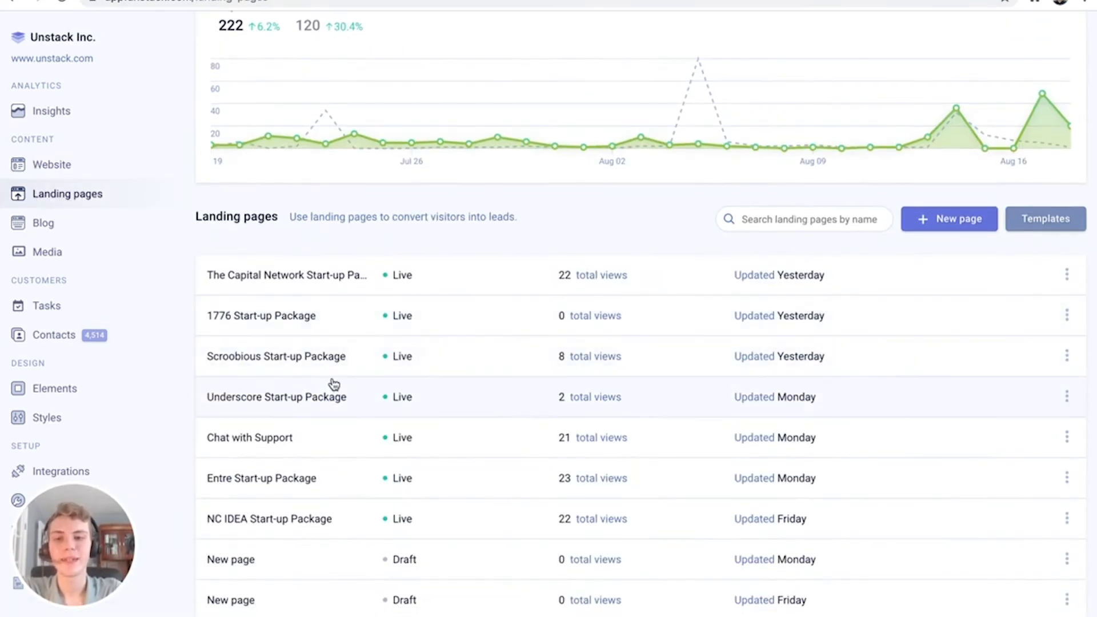
{"action": "scroll", "coordinate": [409, 336], "scroll_direction": "down", "scroll_amount": 3}
{"action": "scroll", "coordinate": [409, 336], "scroll_direction": "up", "scroll_amount": 1}
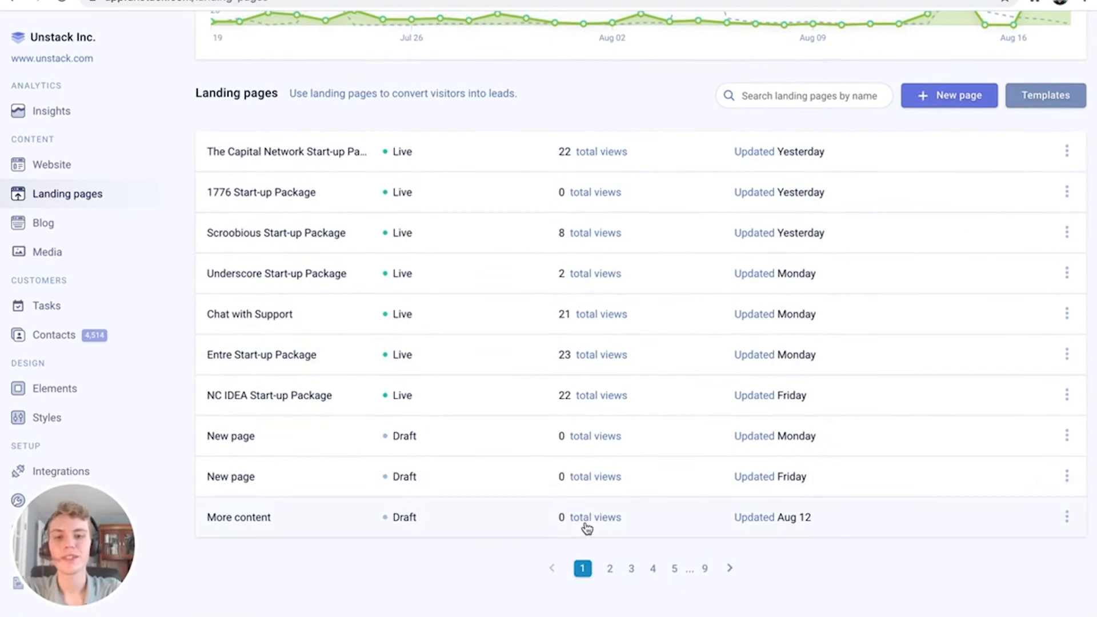
Open the second New page draft and show its Page settings
{"action": "left_click", "coordinate": [531, 471]}
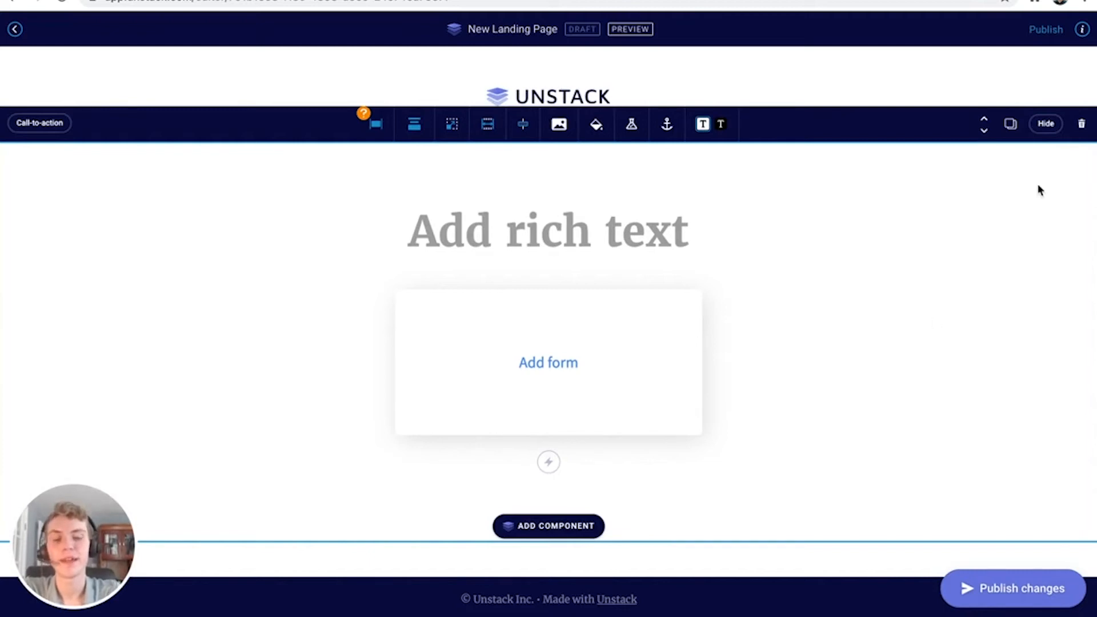
{"action": "left_click", "coordinate": [1082, 29]}
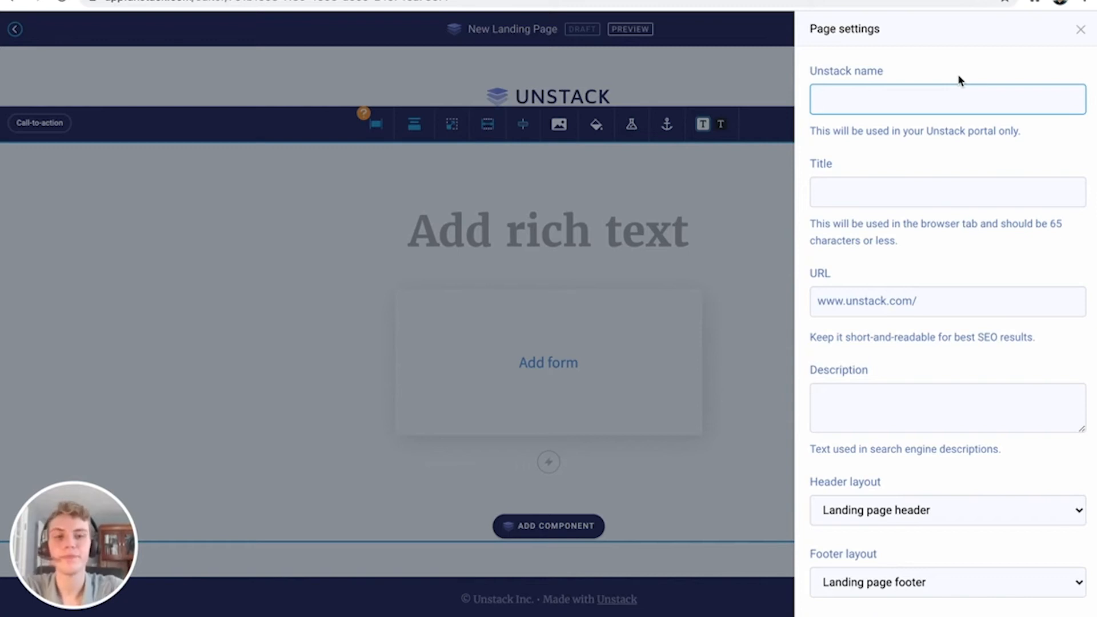
Step through the page's Title, URL and Description fields in Page settings
{"action": "left_click", "coordinate": [914, 181]}
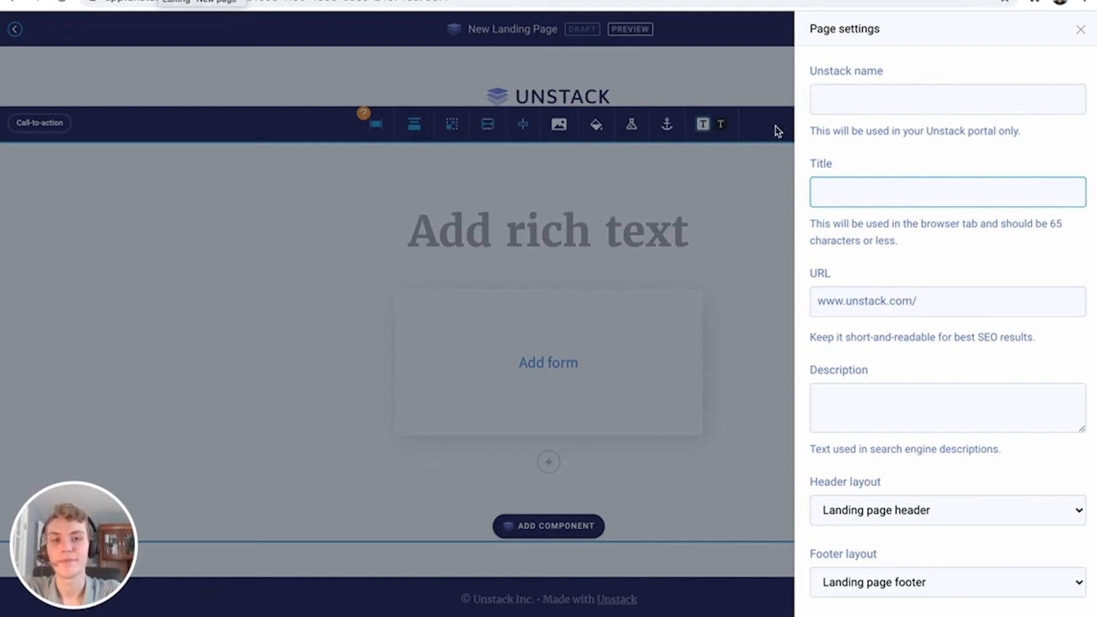
{"action": "left_click", "coordinate": [947, 309]}
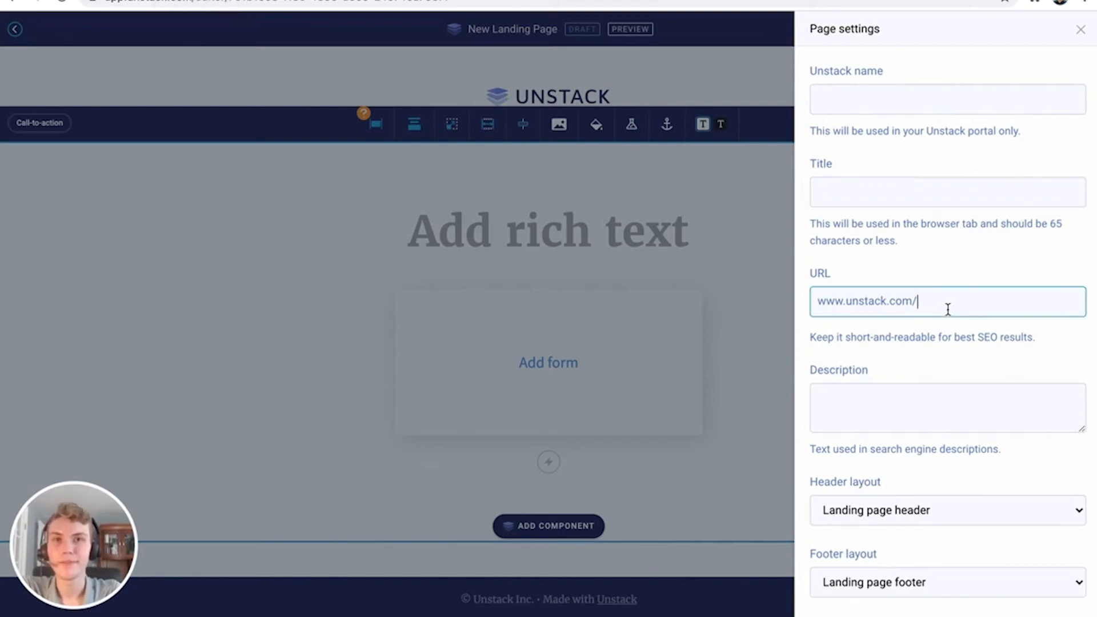
{"action": "scroll", "coordinate": [947, 309], "scroll_direction": "down", "scroll_amount": 3}
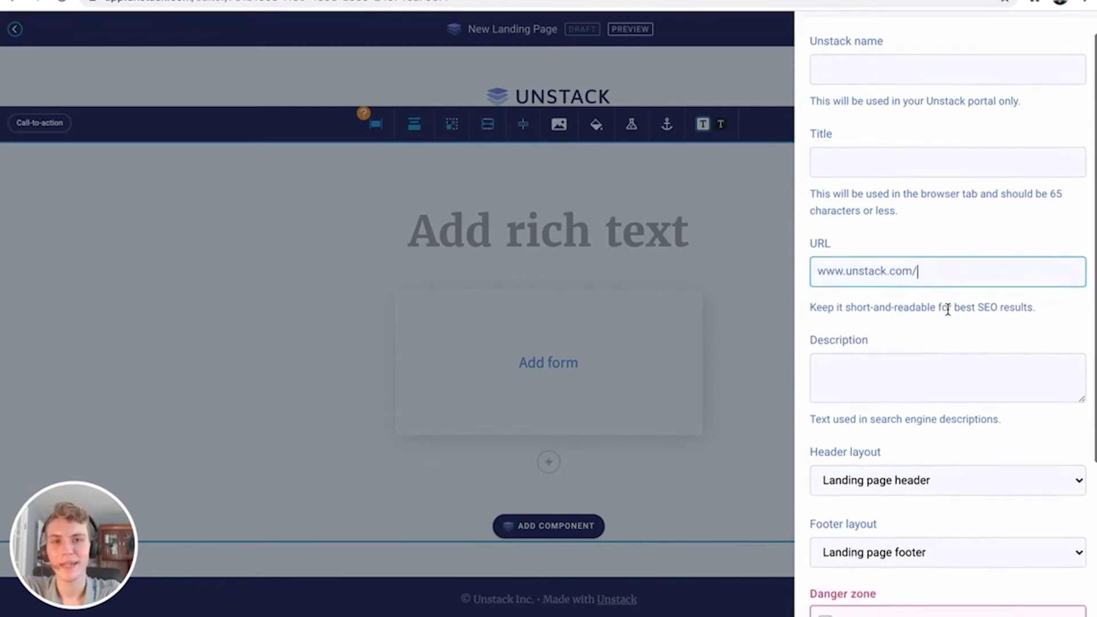
{"action": "left_click", "coordinate": [938, 292]}
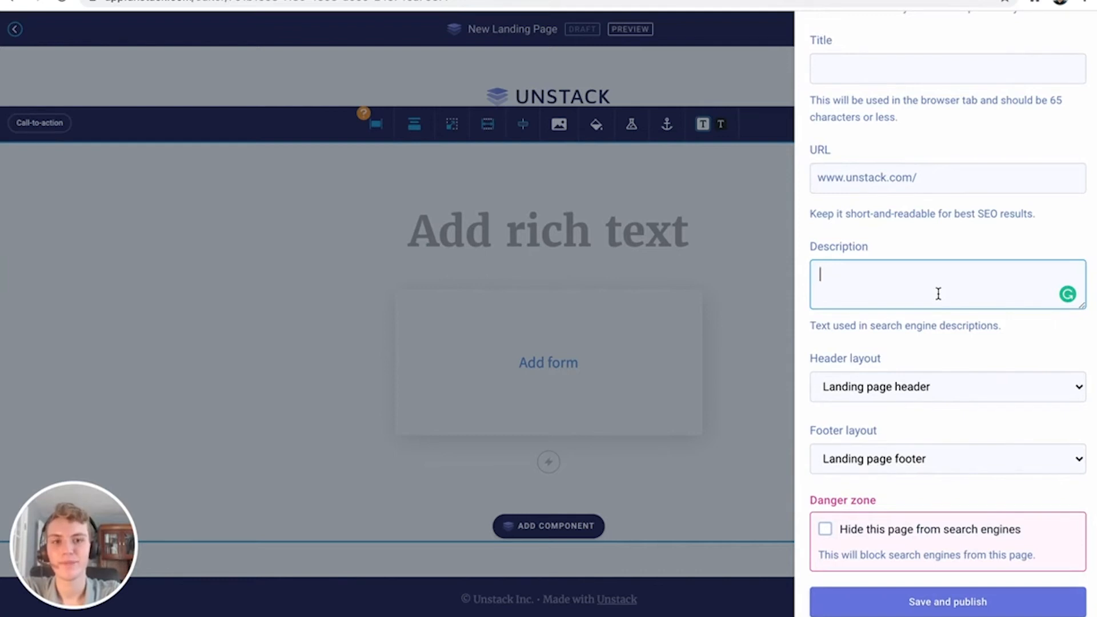
{"action": "scroll", "coordinate": [938, 293], "scroll_direction": "down", "scroll_amount": 2}
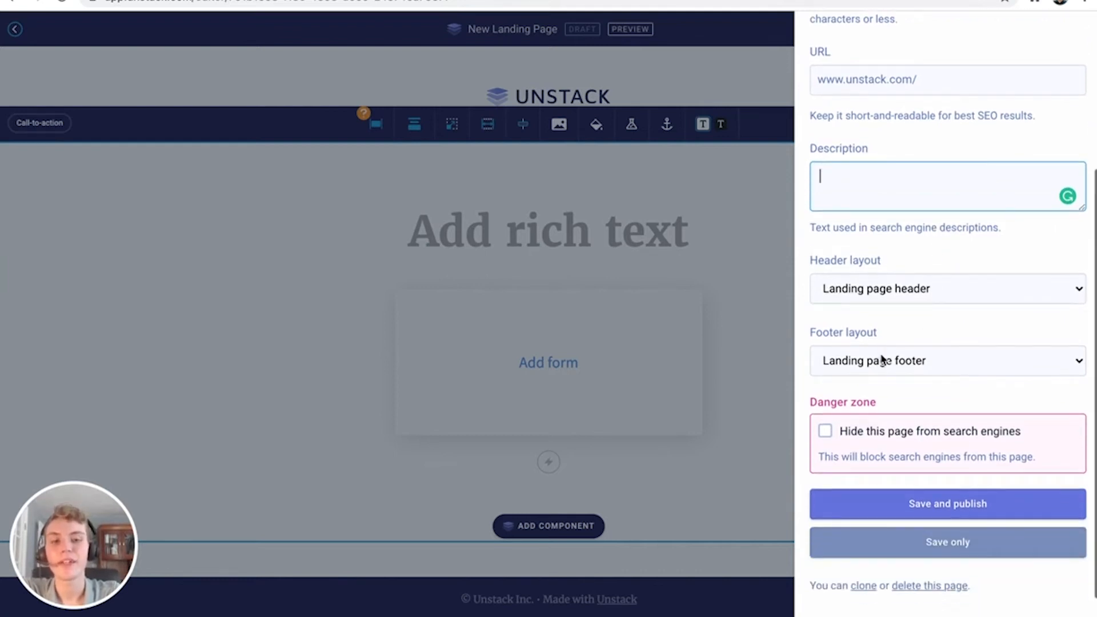
Keep the Landing page header and footer layouts
{"action": "left_click", "coordinate": [880, 291]}
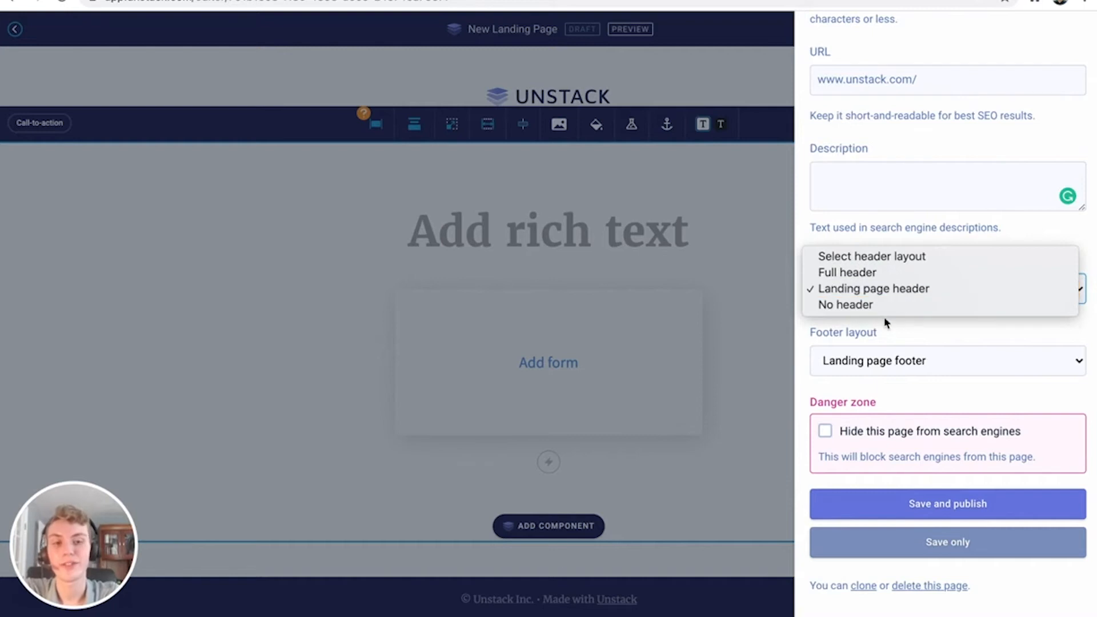
{"action": "left_click", "coordinate": [883, 317]}
{"action": "scroll", "coordinate": [884, 331], "scroll_direction": "down", "scroll_amount": 1}
{"action": "left_click", "coordinate": [883, 337]}
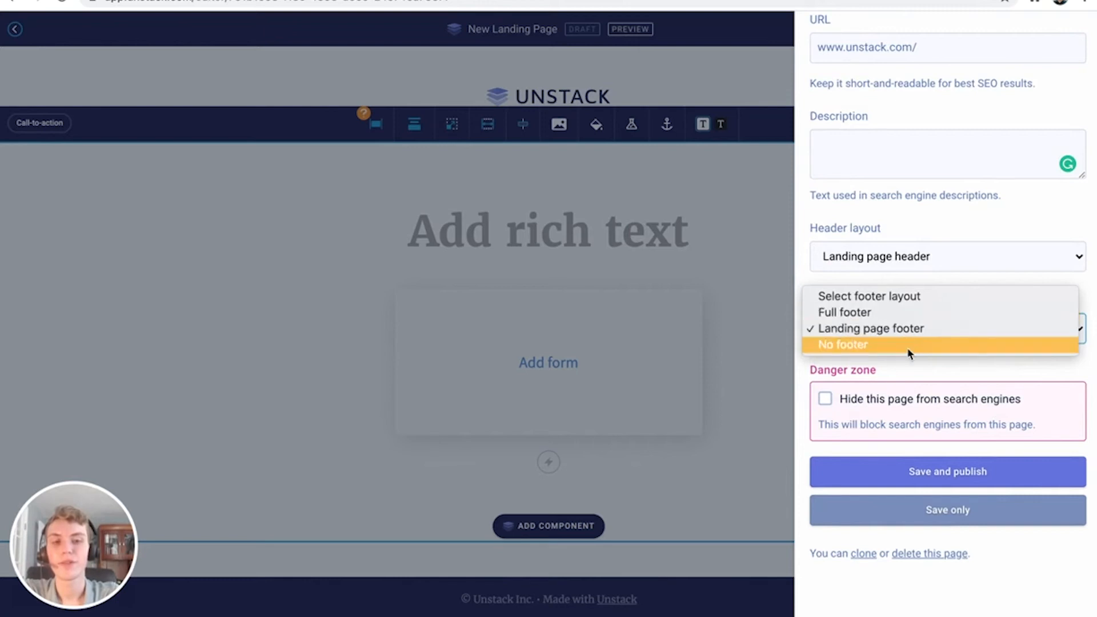
{"action": "left_click", "coordinate": [899, 375]}
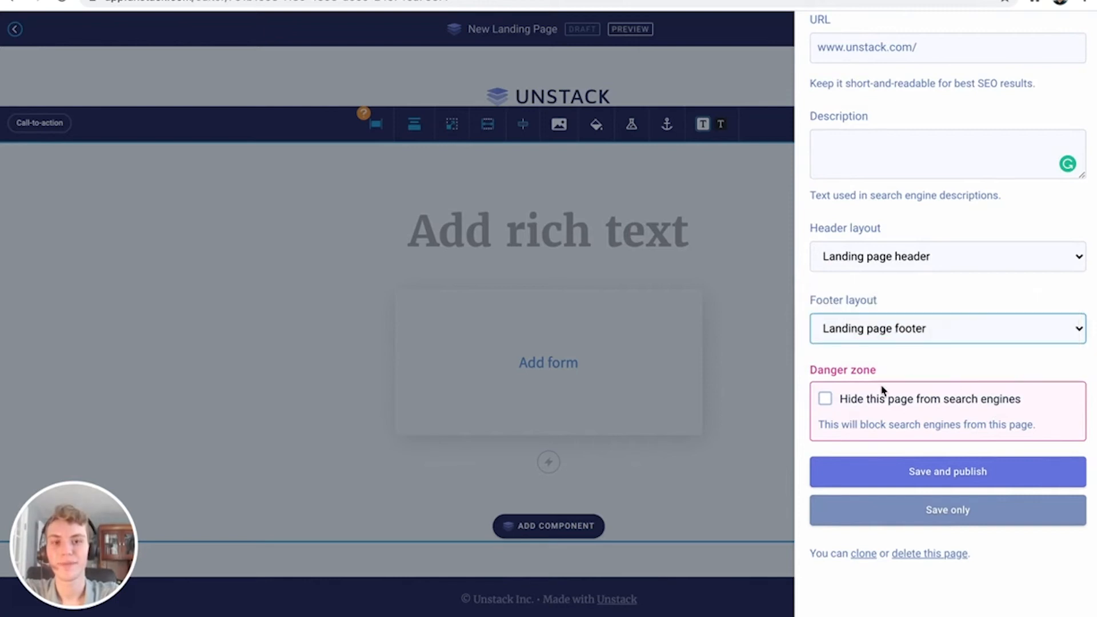
Toggle search engine visibility off and back on, then close the settings panel
{"action": "left_click", "coordinate": [855, 403]}
{"action": "left_click", "coordinate": [850, 405]}
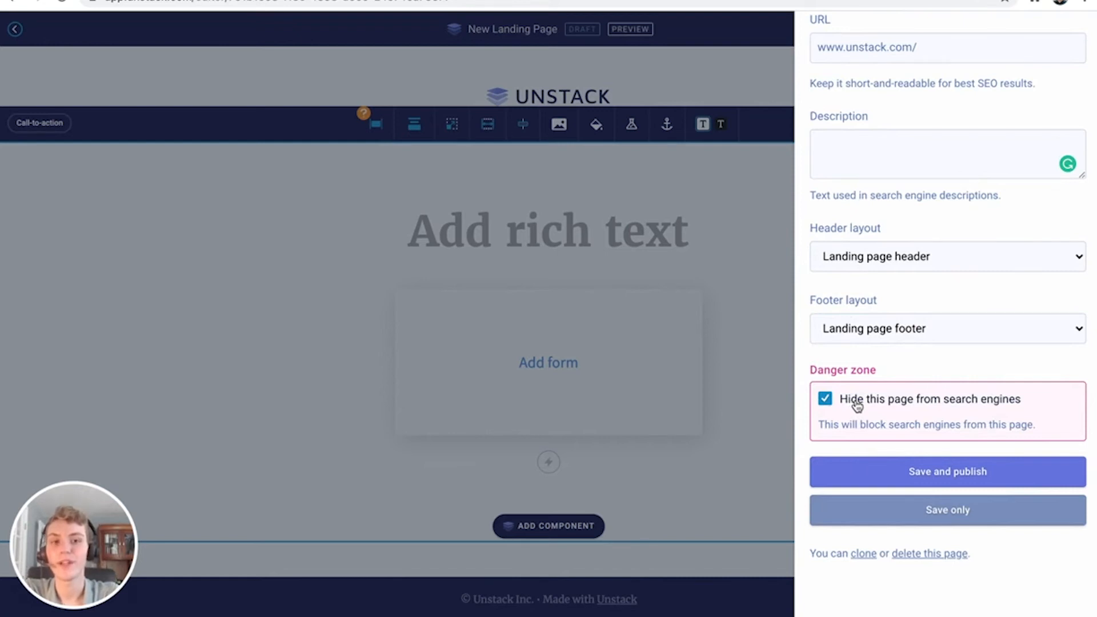
{"action": "left_click", "coordinate": [858, 404]}
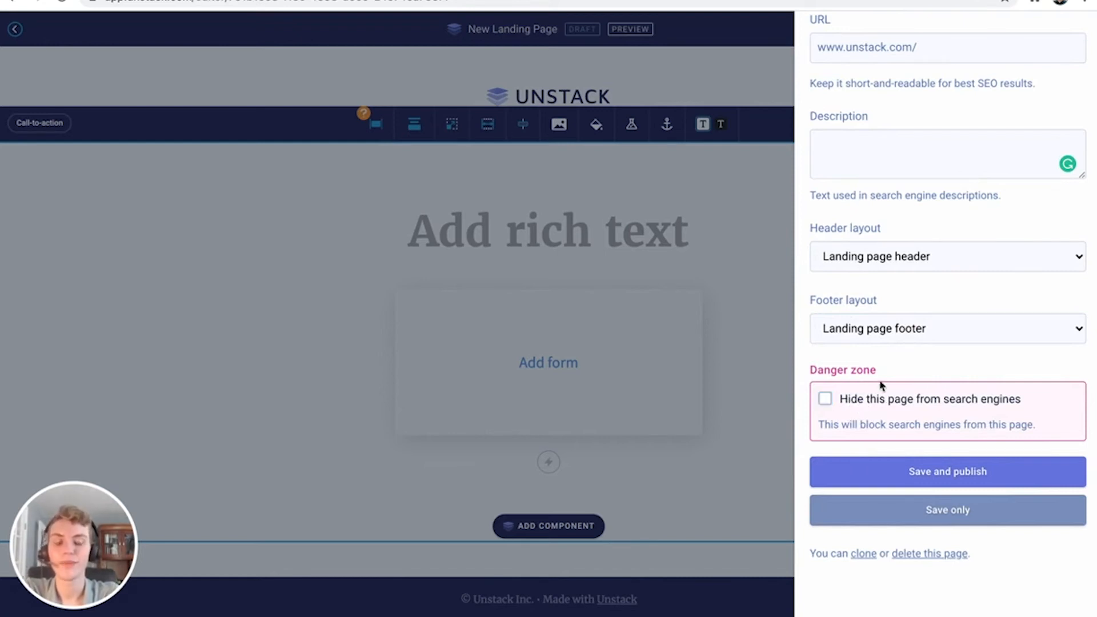
{"action": "scroll", "coordinate": [893, 369], "scroll_direction": "up", "scroll_amount": 1}
{"action": "scroll", "coordinate": [894, 369], "scroll_direction": "up", "scroll_amount": 3}
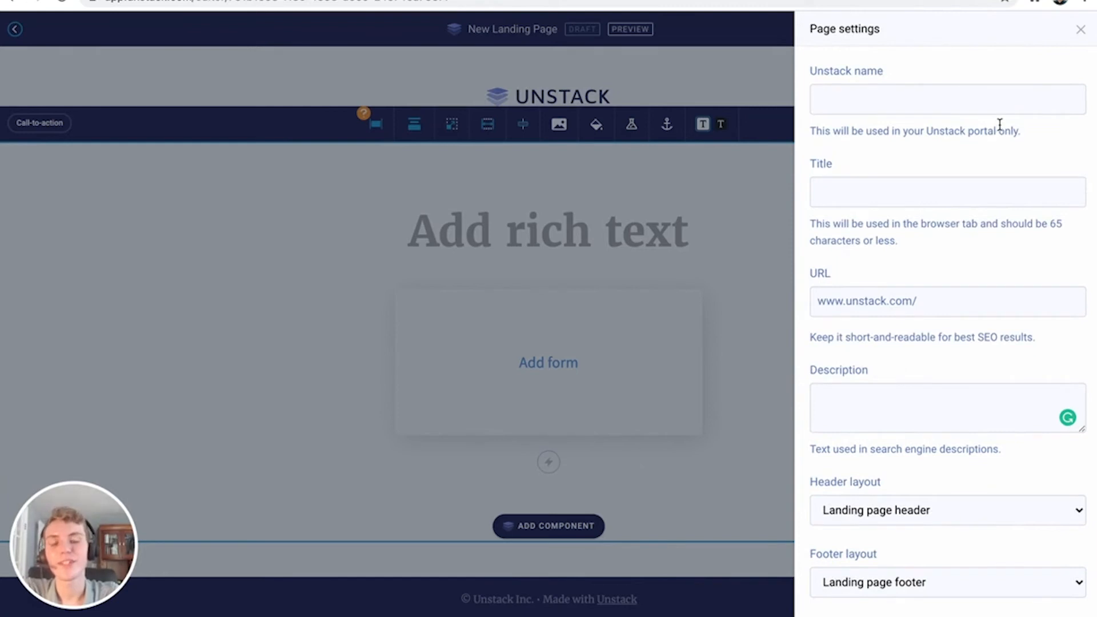
{"action": "scroll", "coordinate": [1000, 123], "scroll_direction": "down", "scroll_amount": 4}
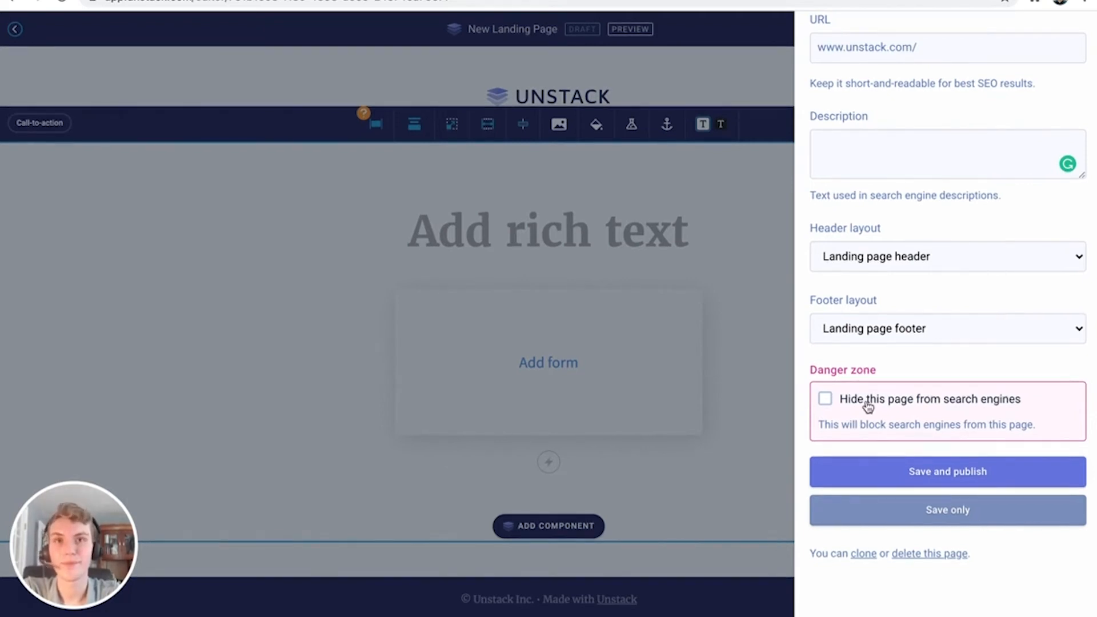
{"action": "left_click", "coordinate": [762, 411]}
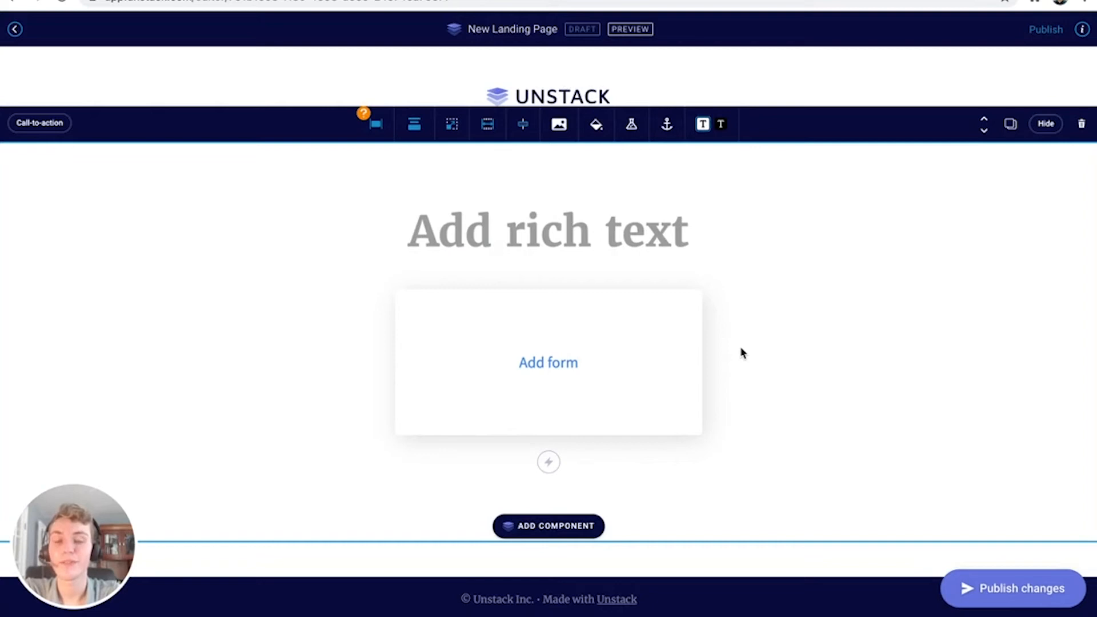
Preview the landing page, then return to the editor tab
{"action": "left_click", "coordinate": [625, 34]}
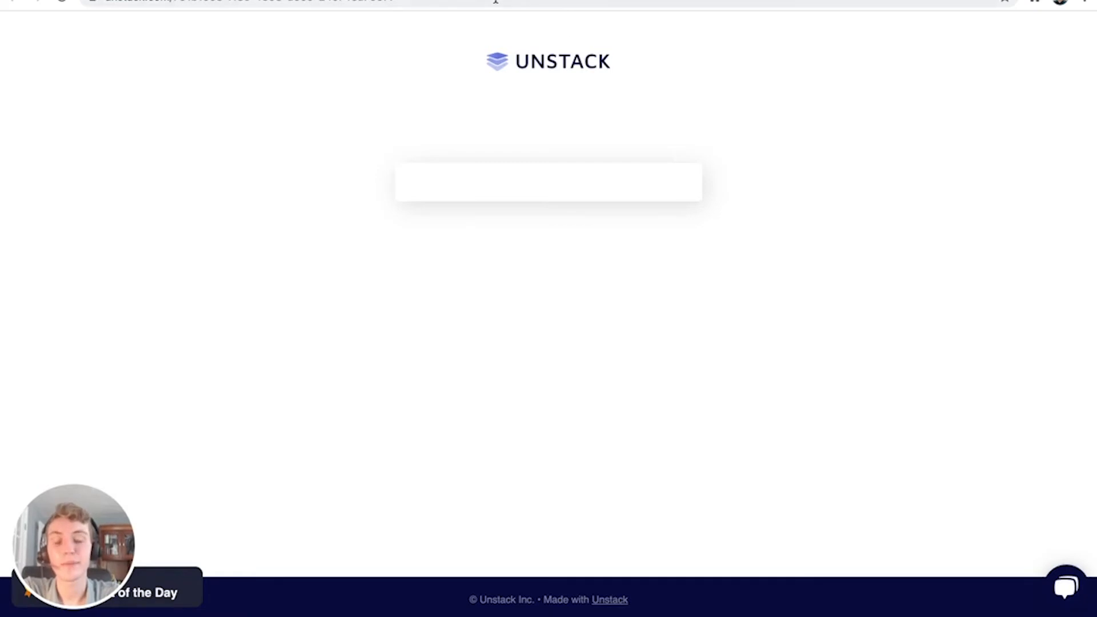
{"action": "left_click", "coordinate": [372, 0]}
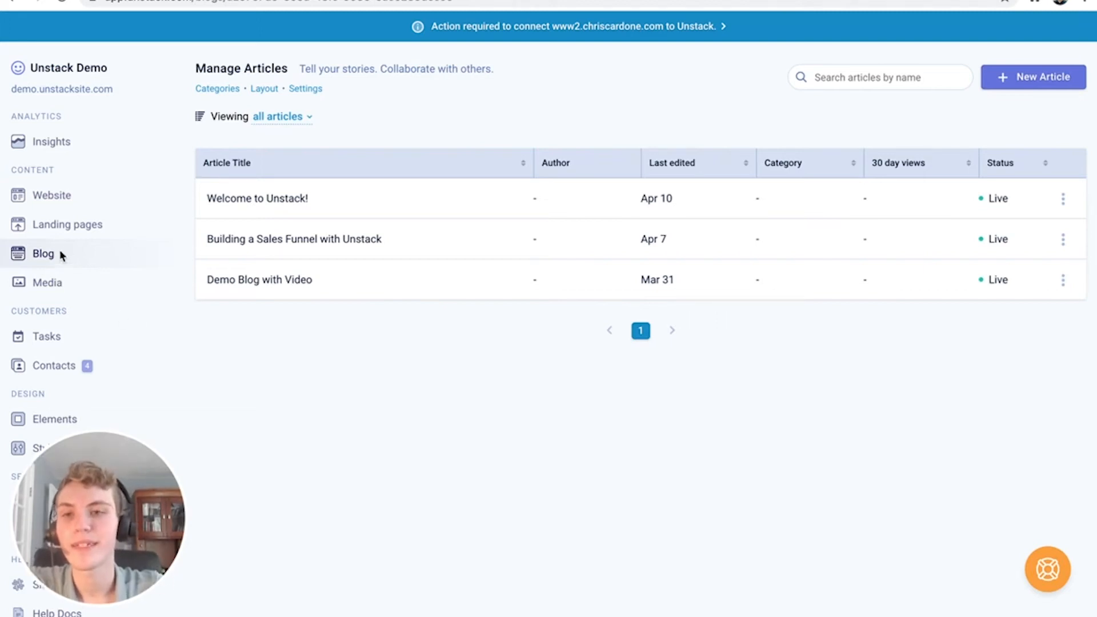
Open Category settings from Manage Articles, showing no blog categories exist yet
{"action": "left_click", "coordinate": [329, 340]}
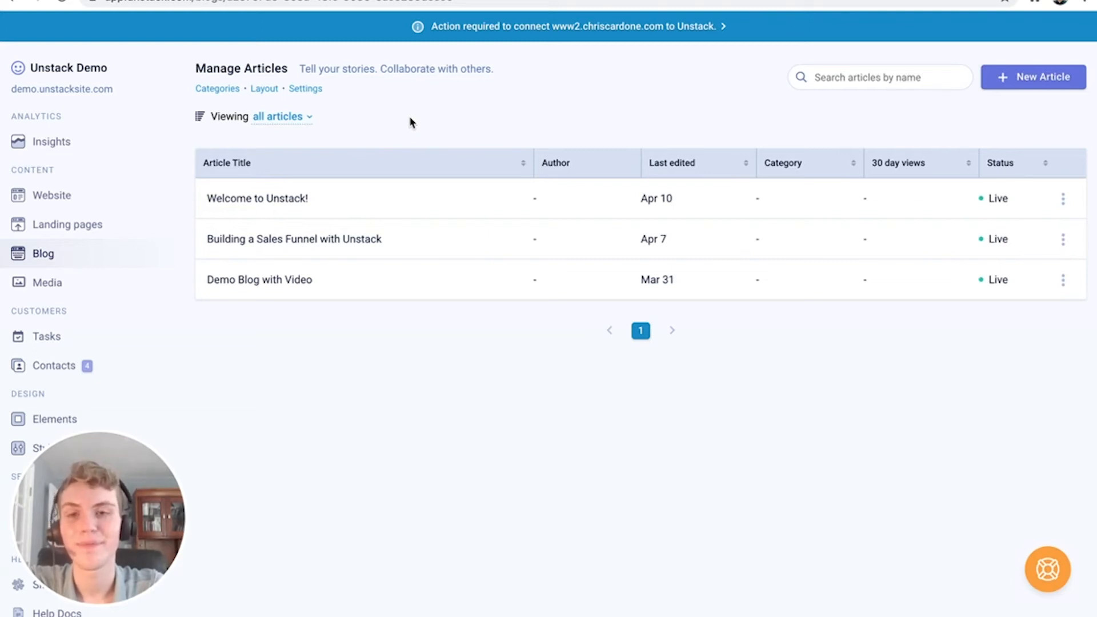
{"action": "left_click", "coordinate": [234, 91]}
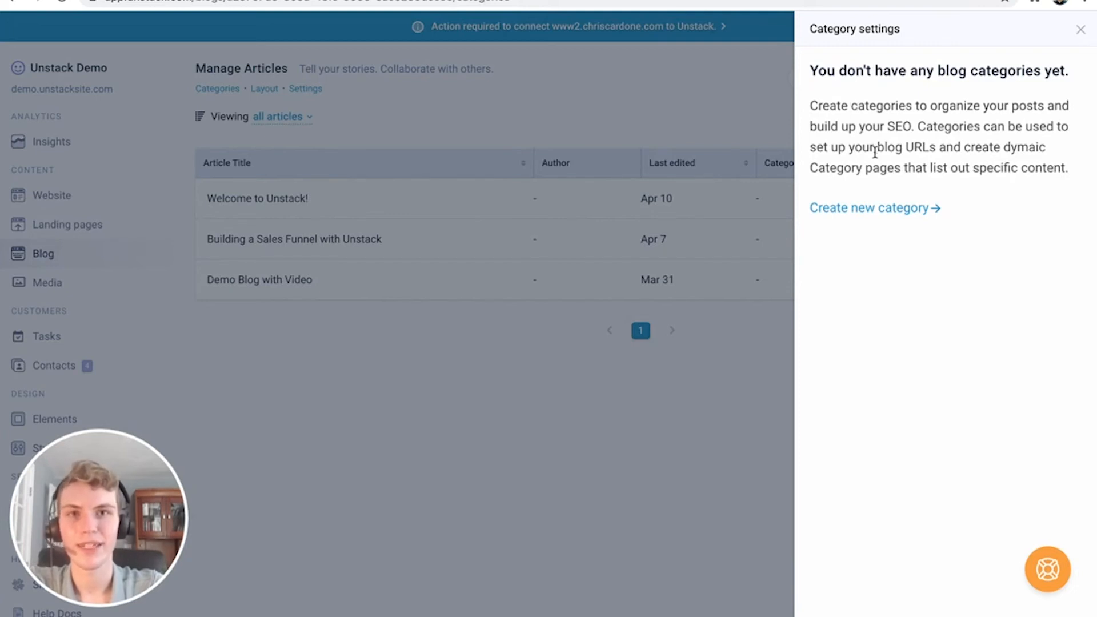
Start a new category titled News, keeping Unstack Demo Blog as its blog
{"action": "left_click", "coordinate": [883, 209]}
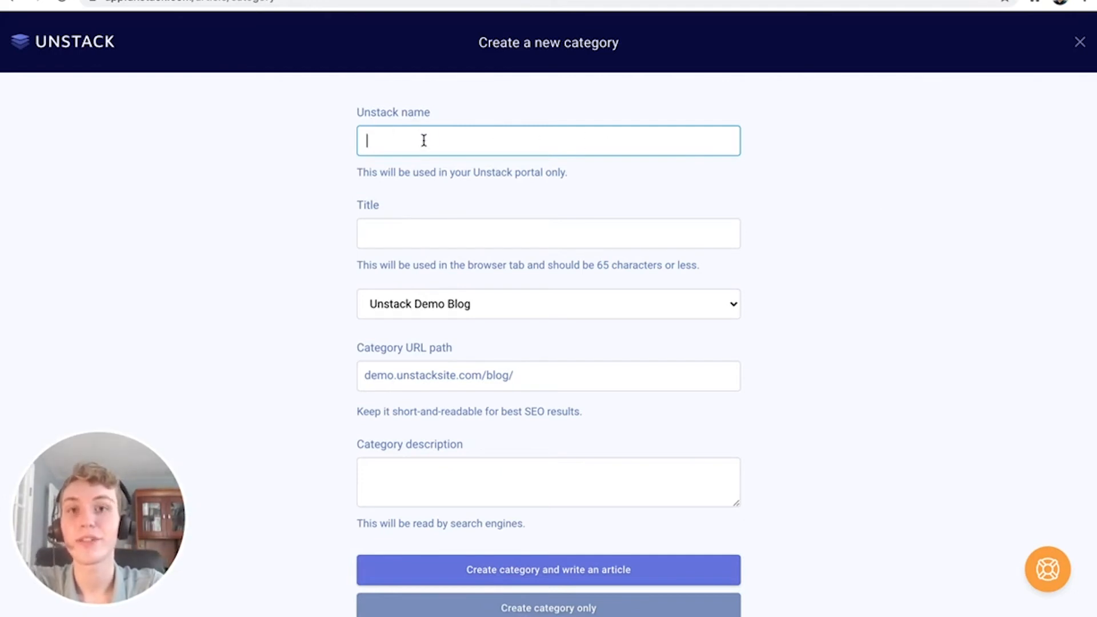
{"action": "type", "text": "News"}
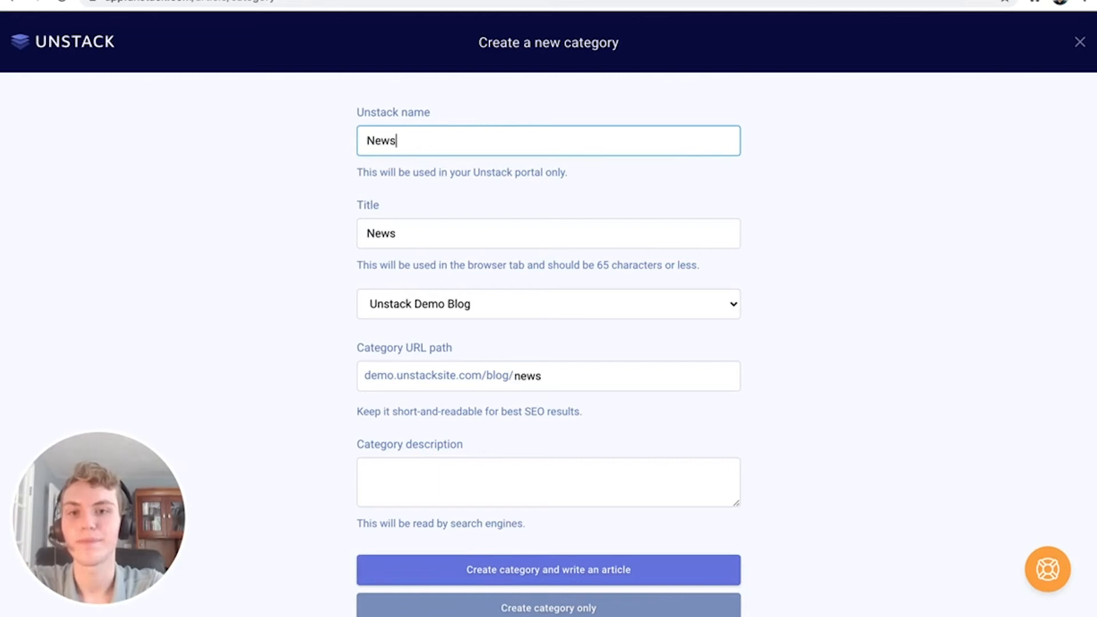
{"action": "left_click", "coordinate": [438, 232]}
{"action": "left_click", "coordinate": [495, 306]}
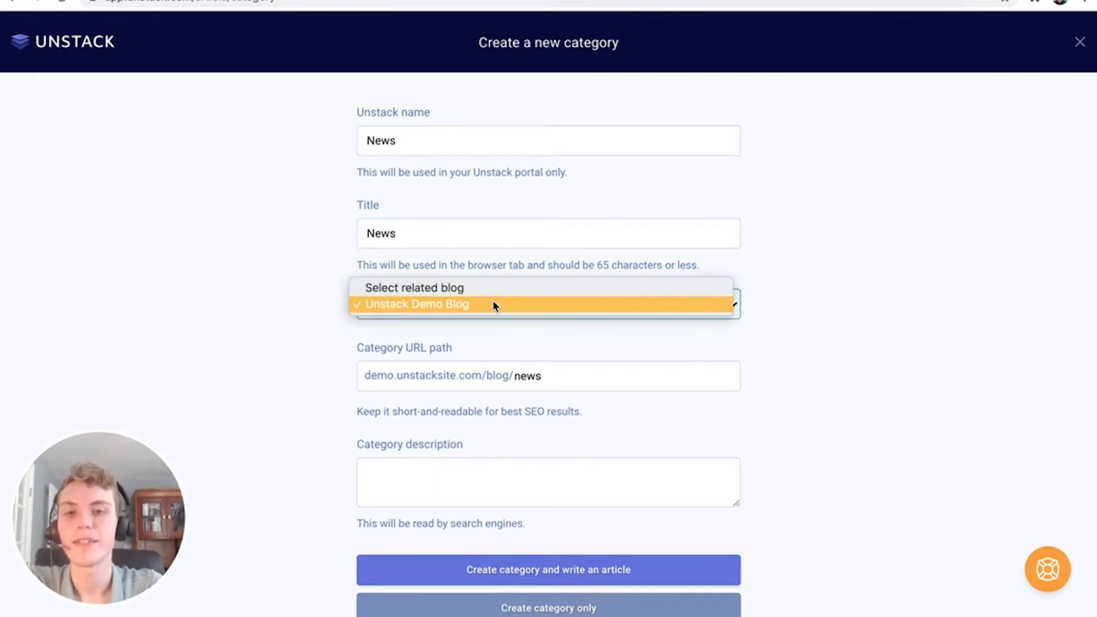
{"action": "left_click", "coordinate": [495, 303]}
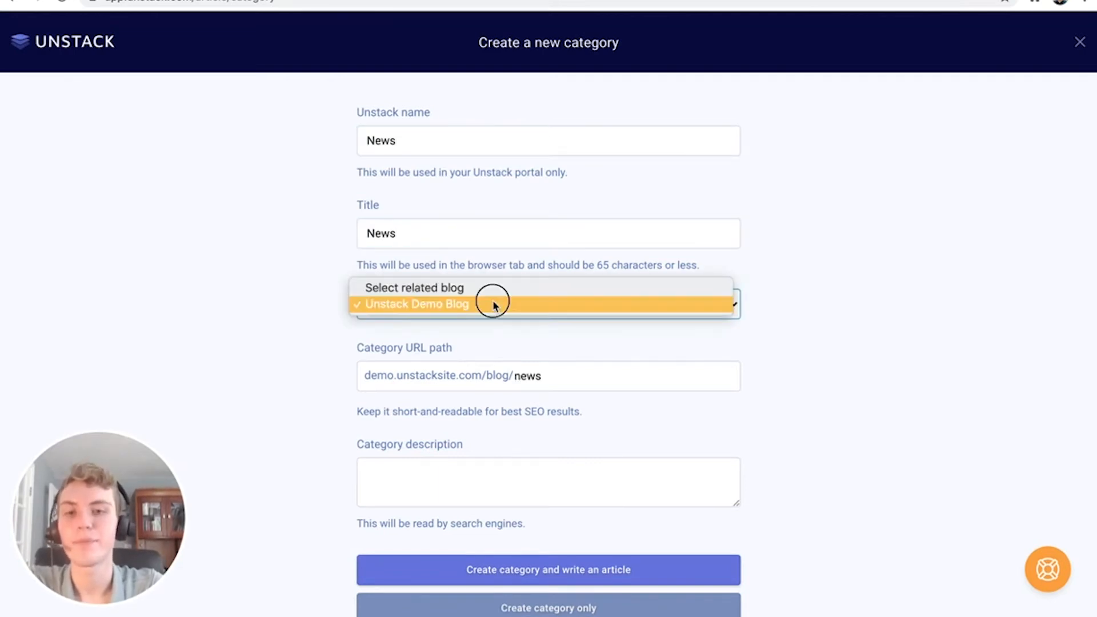
Describe it as 'Unstack News for the Public' and create the category without an article
{"action": "left_click", "coordinate": [475, 339]}
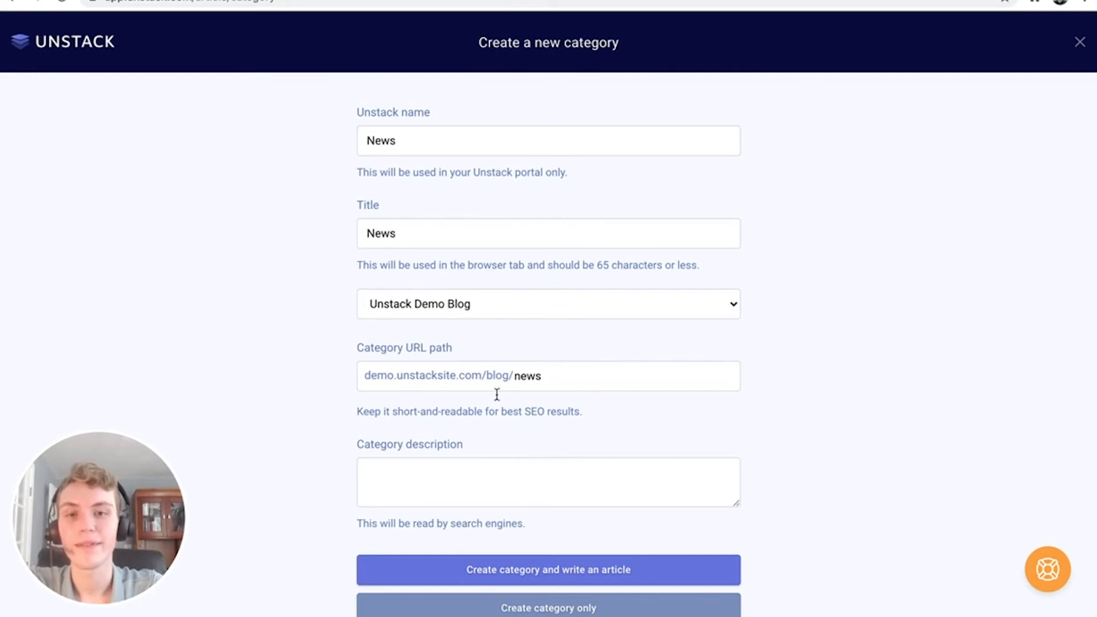
{"action": "scroll", "coordinate": [500, 445], "scroll_direction": "down", "scroll_amount": 1}
{"action": "left_click", "coordinate": [477, 447]}
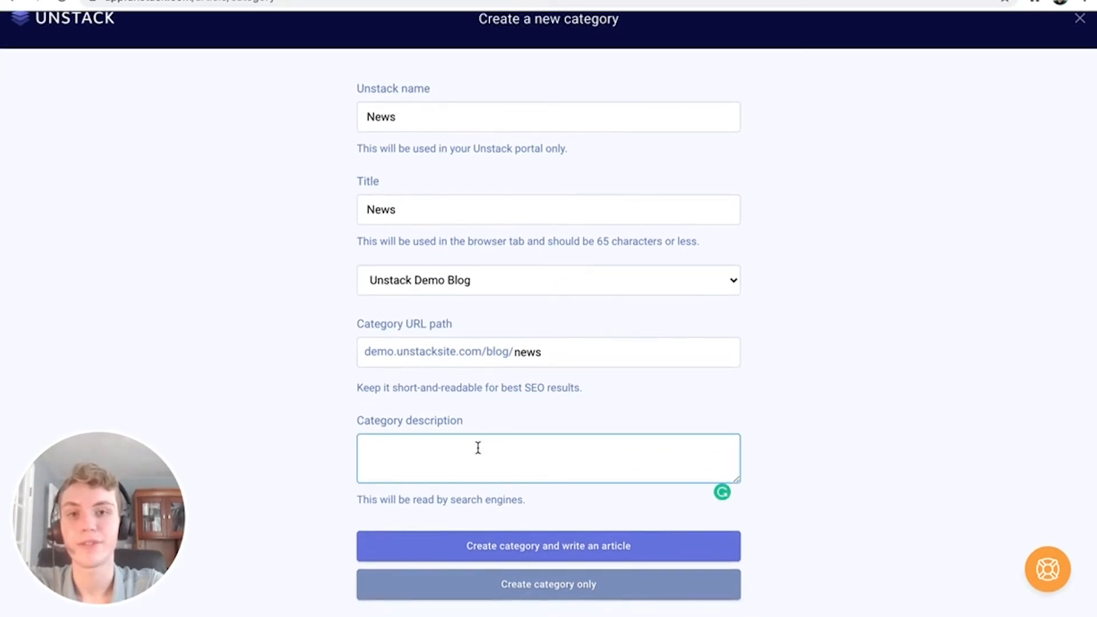
{"action": "type", "text": "Unstack Ne"}
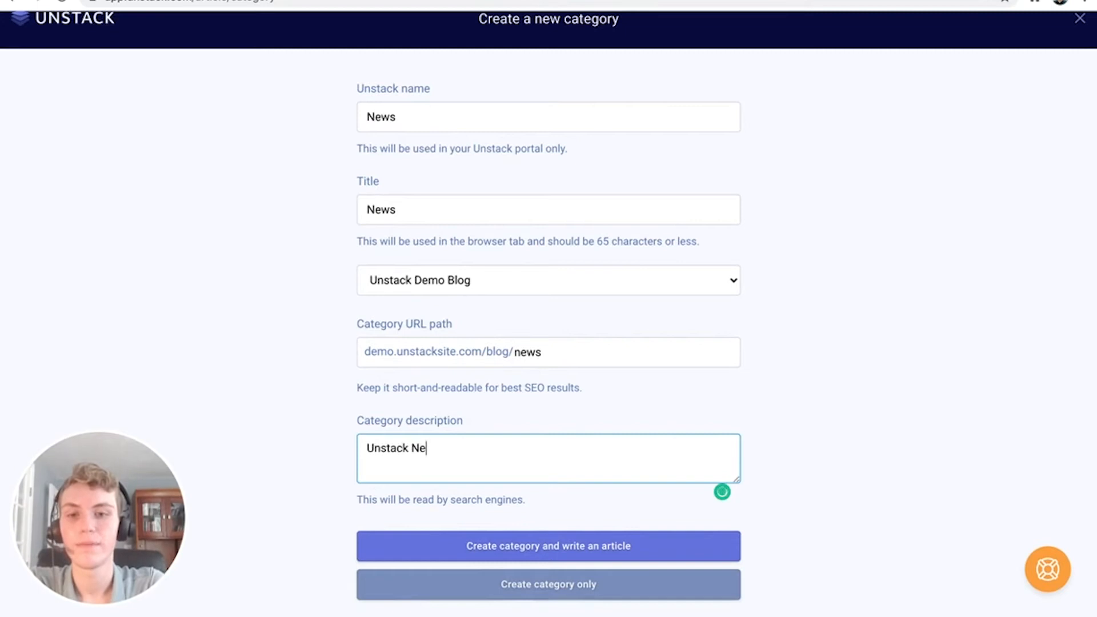
{"action": "type", "text": "ws for the Public"}
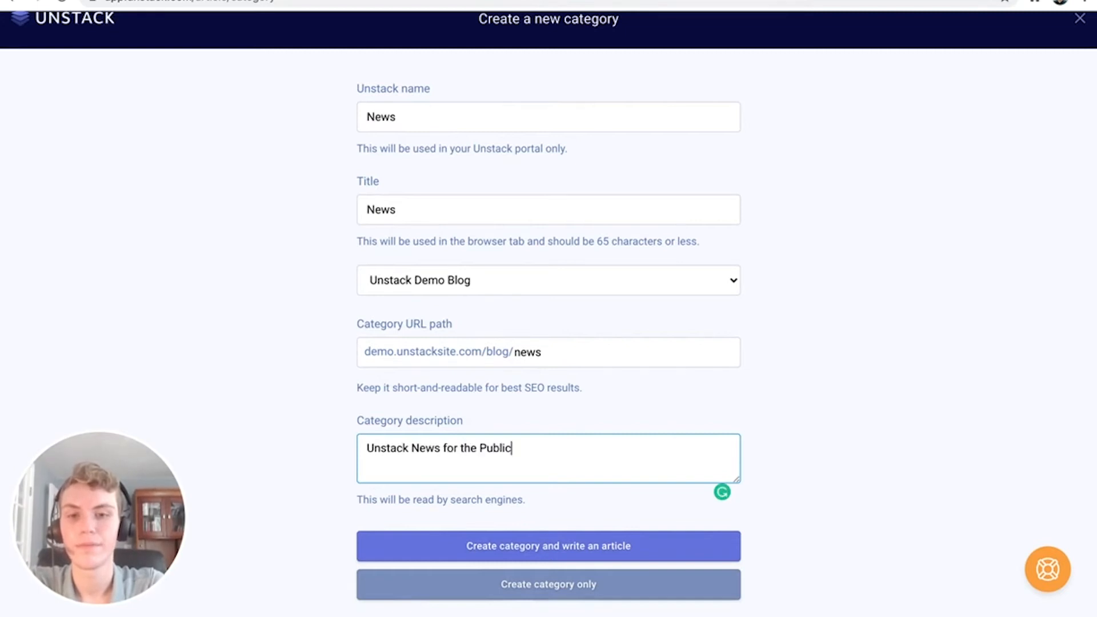
{"action": "left_click", "coordinate": [574, 584]}
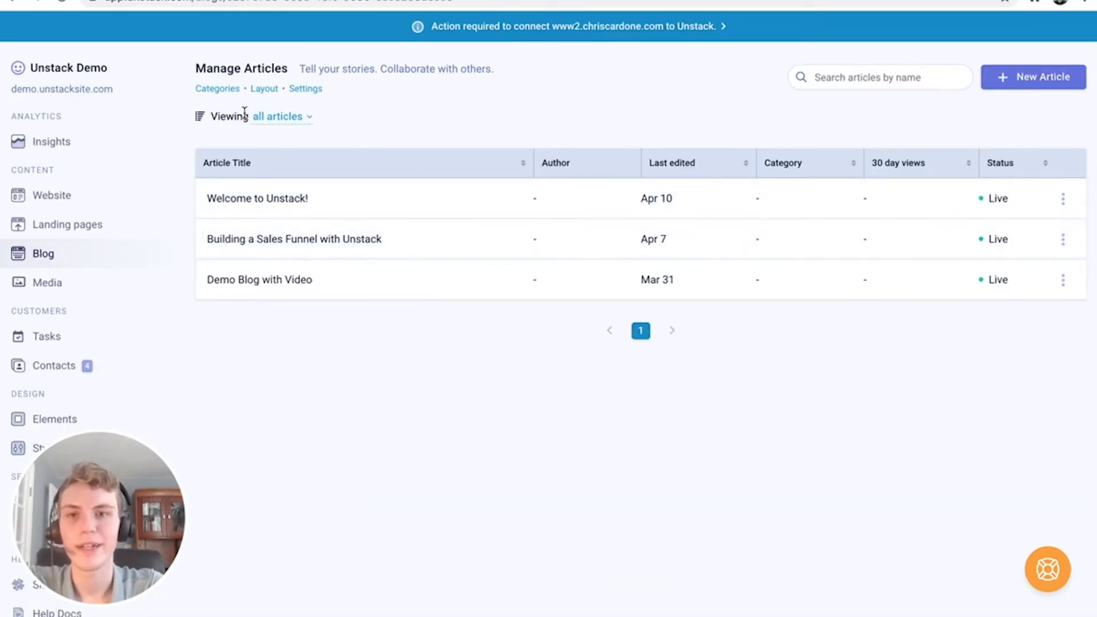
Reopen Category settings to check the category list, then close the panel
{"action": "left_click", "coordinate": [228, 91]}
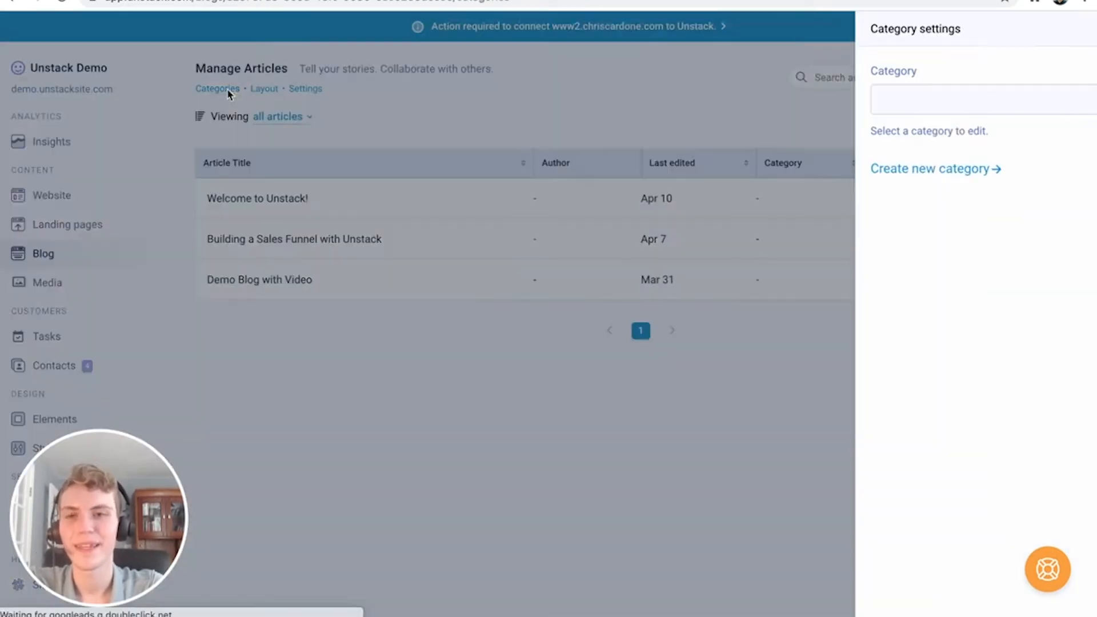
{"action": "left_click", "coordinate": [865, 102]}
{"action": "left_click", "coordinate": [674, 123]}
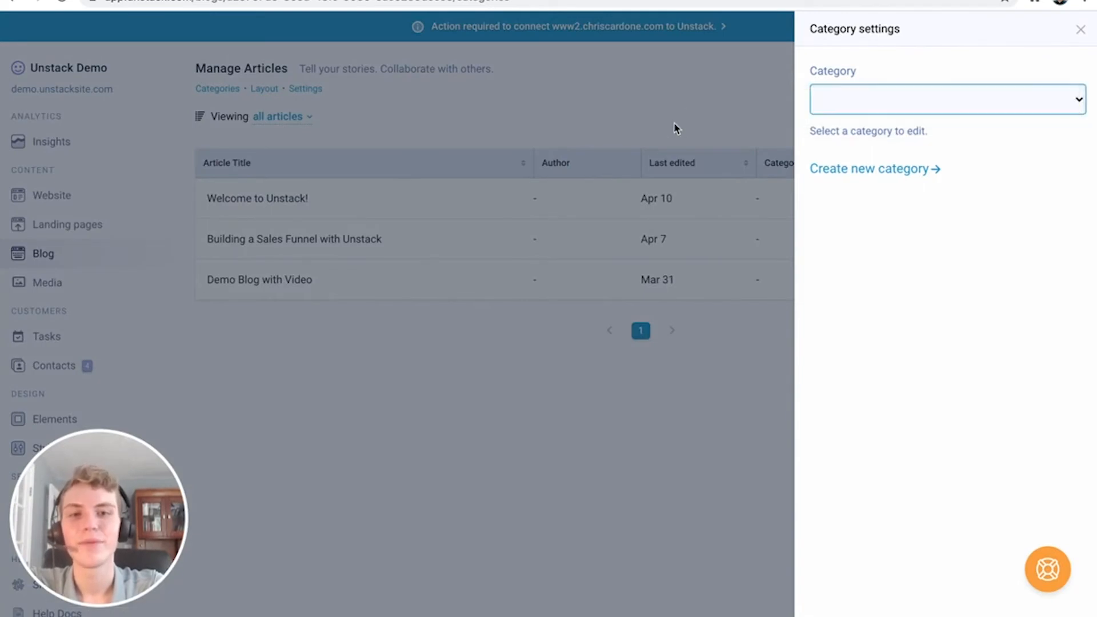
{"action": "left_click", "coordinate": [1079, 30]}
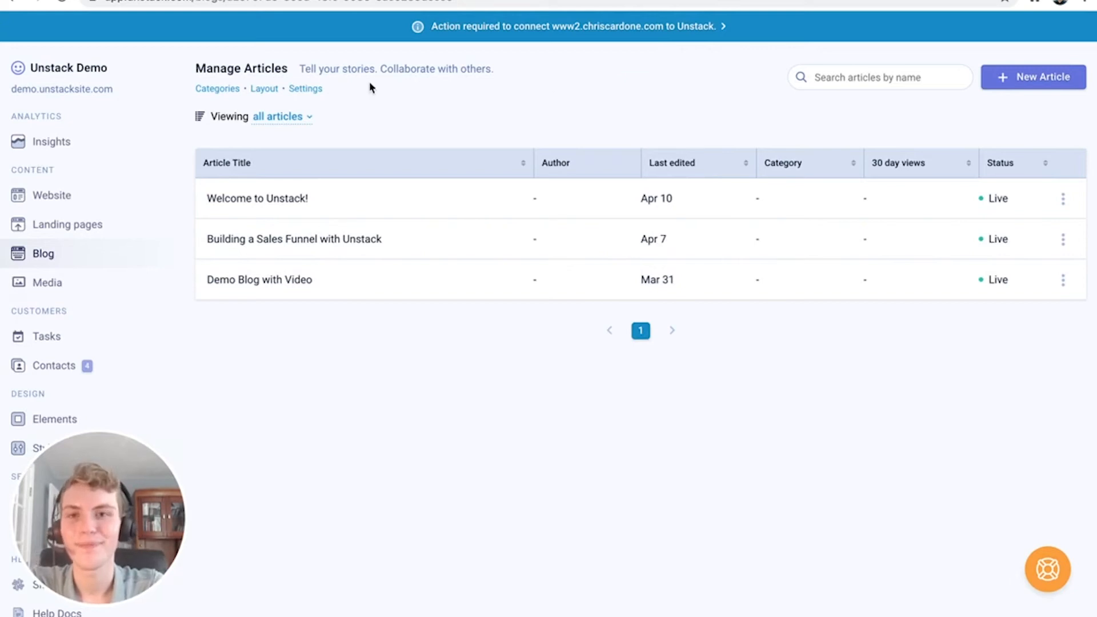
Switch the blog category page to the List layout
{"action": "left_click", "coordinate": [265, 93]}
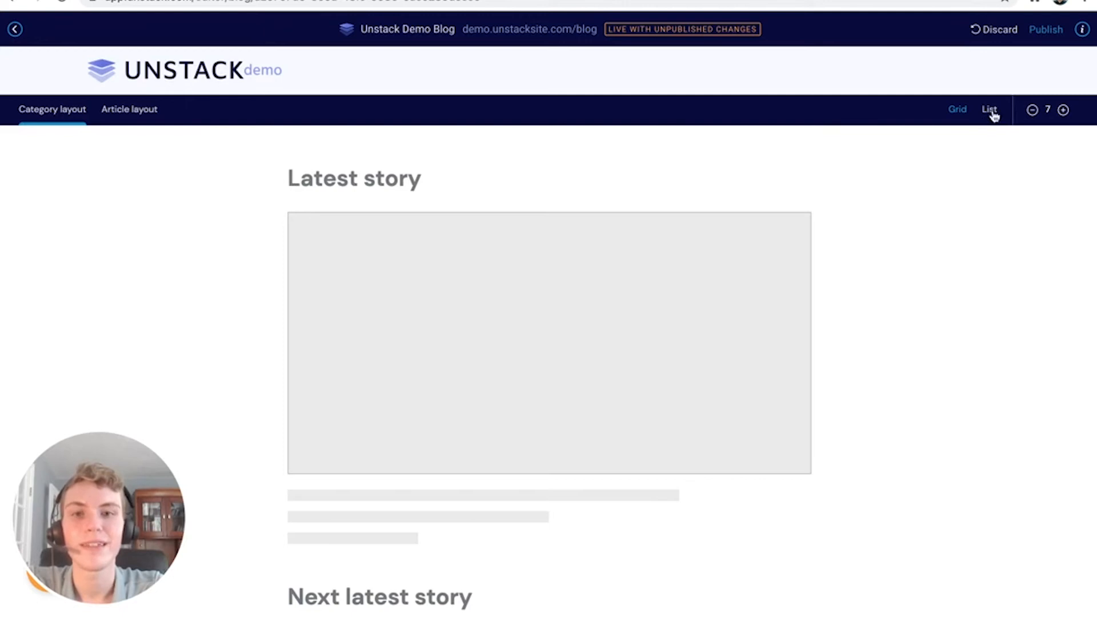
{"action": "scroll", "coordinate": [871, 310], "scroll_direction": "down", "scroll_amount": 2}
{"action": "scroll", "coordinate": [870, 310], "scroll_direction": "down", "scroll_amount": 20}
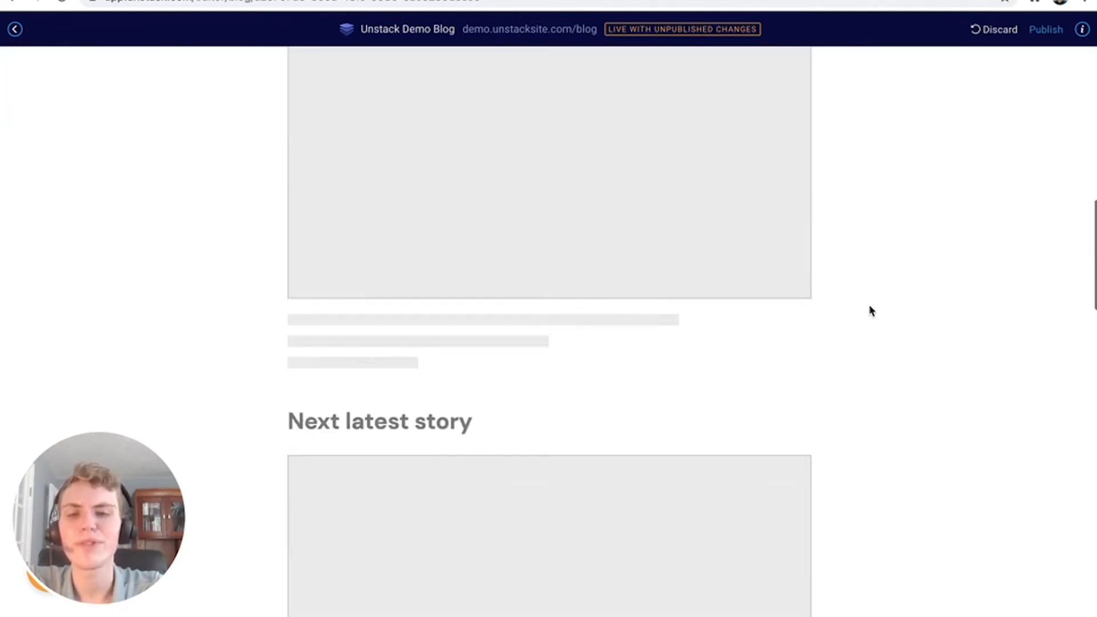
{"action": "scroll", "coordinate": [870, 310], "scroll_direction": "up", "scroll_amount": 20}
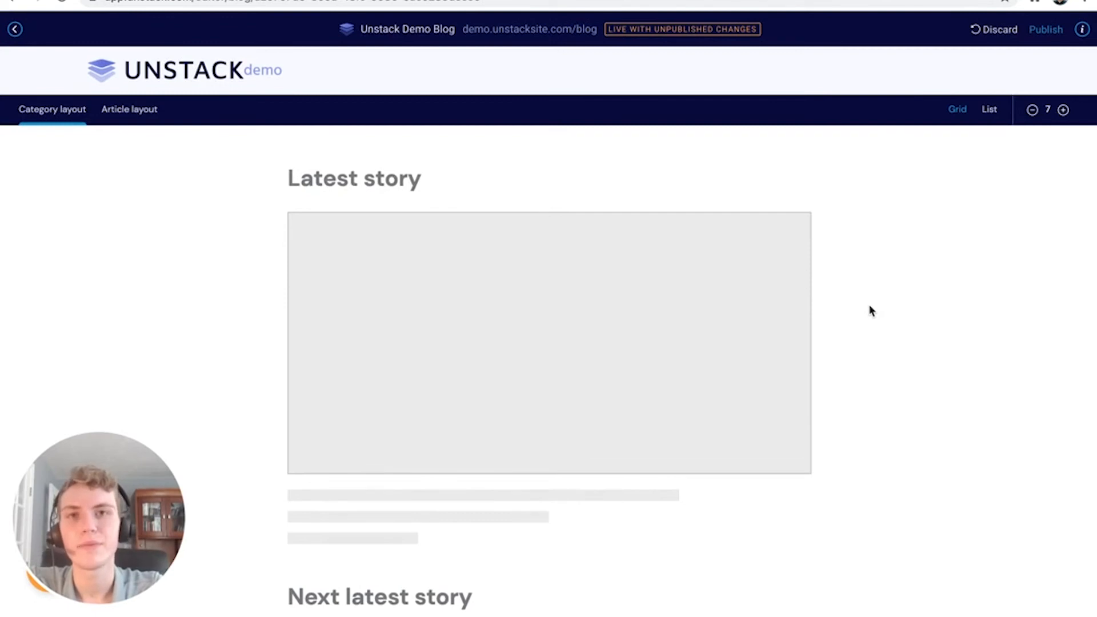
{"action": "left_click", "coordinate": [960, 116]}
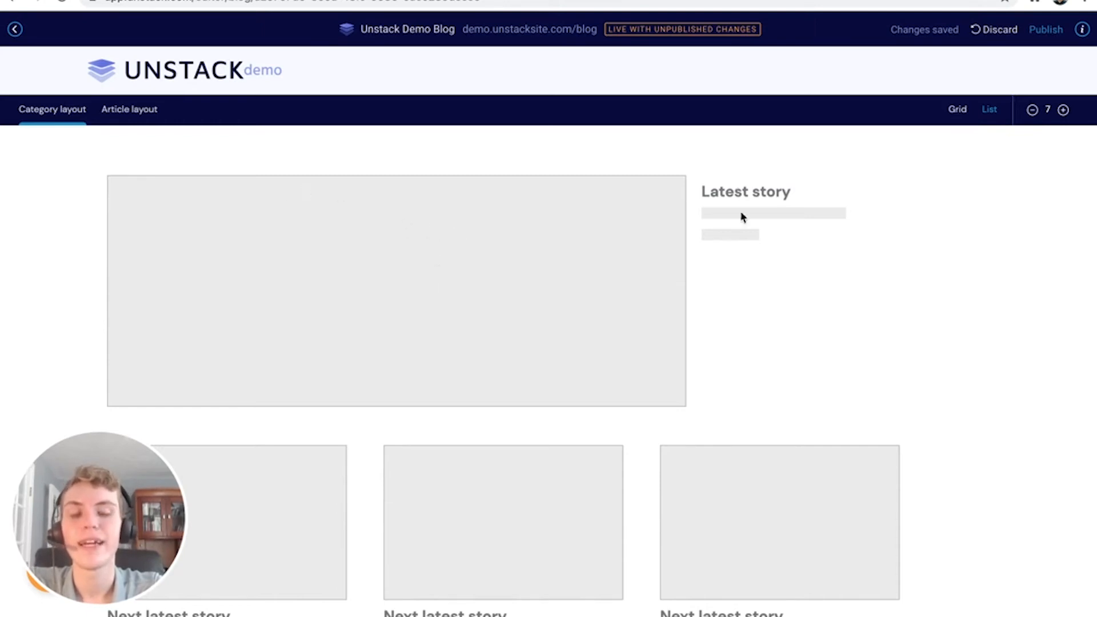
Set the category page to show 14 posts per page
{"action": "scroll", "coordinate": [754, 232], "scroll_direction": "down", "scroll_amount": 6}
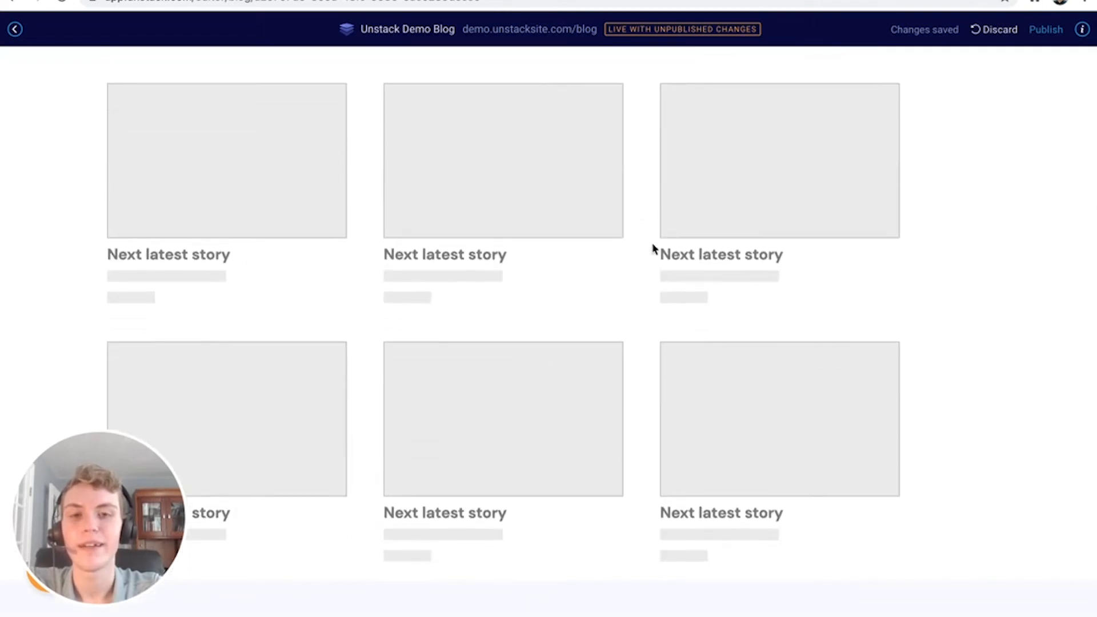
{"action": "scroll", "coordinate": [567, 350], "scroll_direction": "down", "scroll_amount": 3}
{"action": "scroll", "coordinate": [567, 325], "scroll_direction": "up", "scroll_amount": 10}
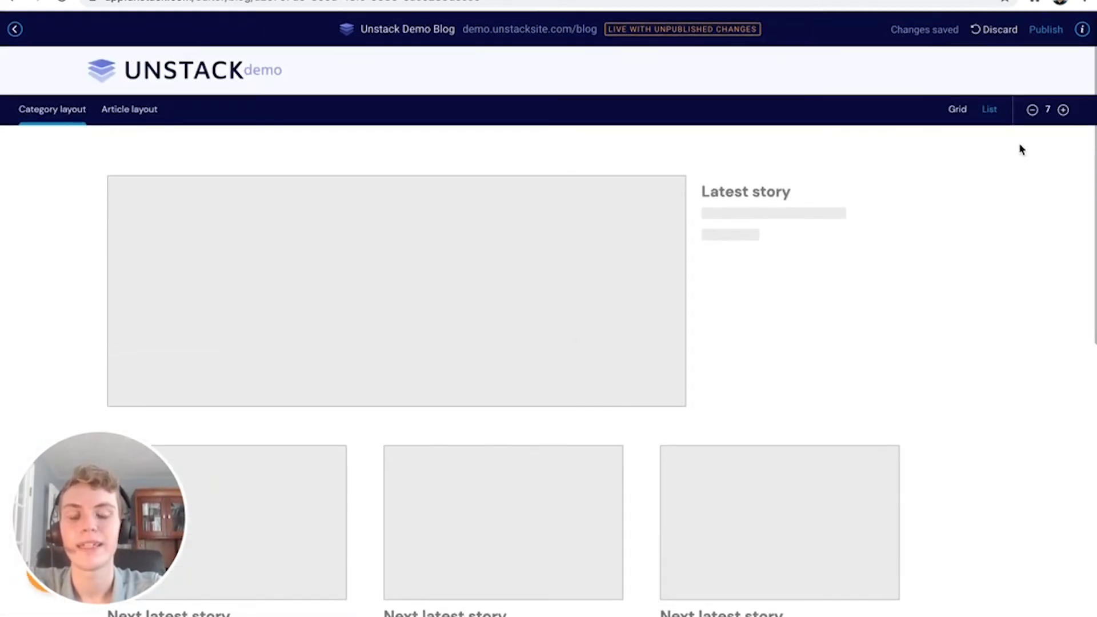
{"action": "left_click", "coordinate": [1063, 111]}
{"action": "left_click", "coordinate": [1064, 110]}
{"action": "left_click", "coordinate": [1063, 111]}
{"action": "left_click", "coordinate": [1064, 110]}
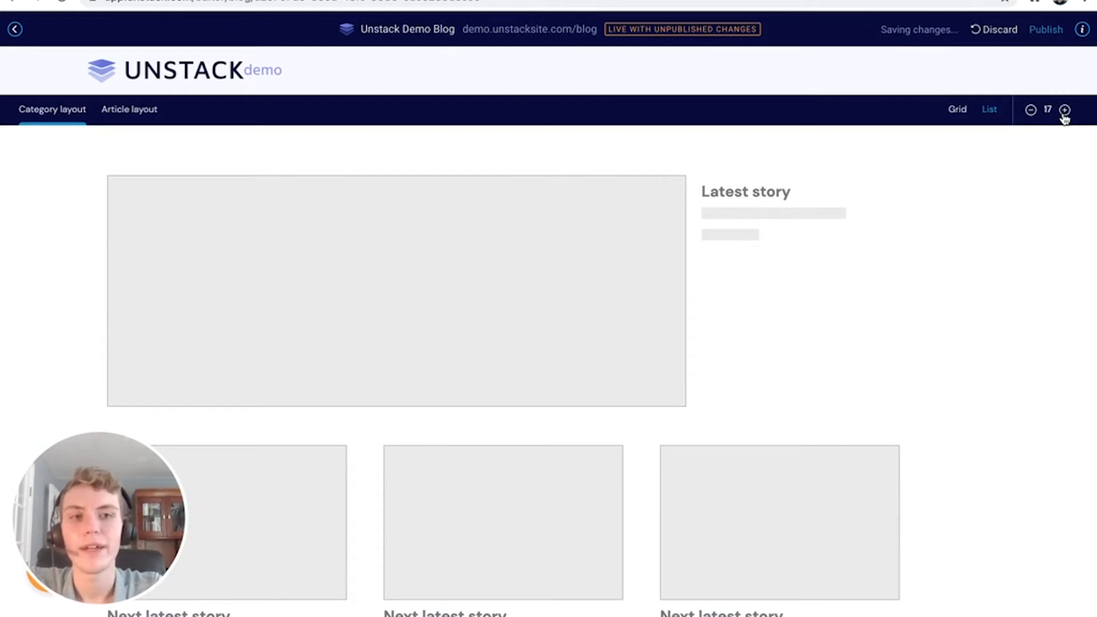
{"action": "left_click", "coordinate": [1063, 111]}
{"action": "left_click", "coordinate": [1064, 110]}
{"action": "left_click", "coordinate": [1063, 110]}
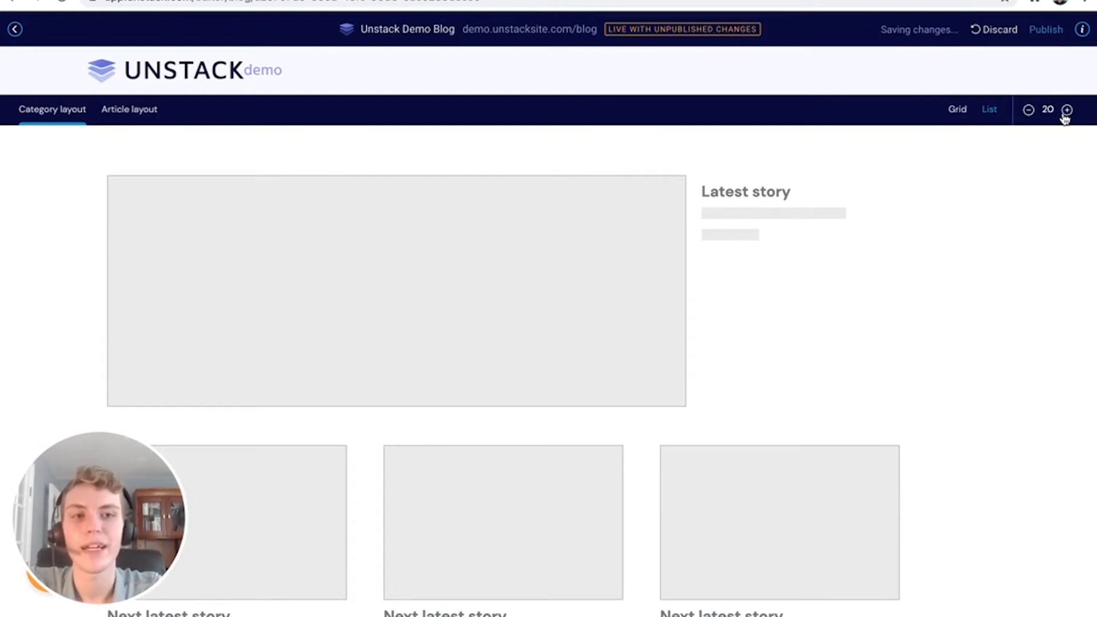
{"action": "left_click", "coordinate": [1027, 110]}
{"action": "left_click", "coordinate": [1027, 111]}
{"action": "left_click", "coordinate": [1029, 114]}
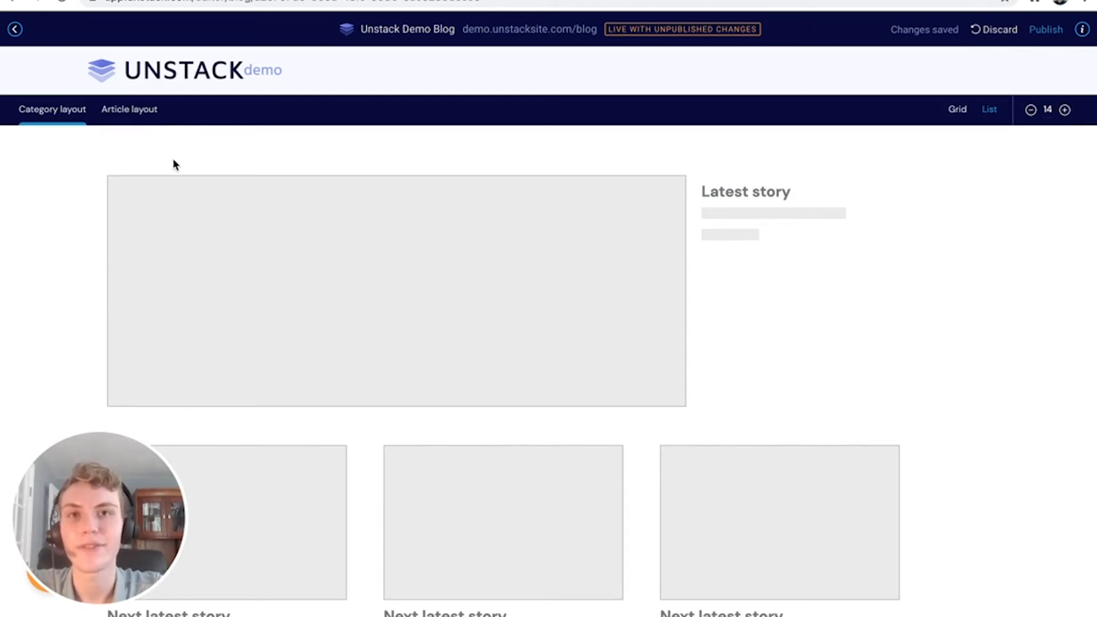
{"action": "left_click", "coordinate": [142, 119]}
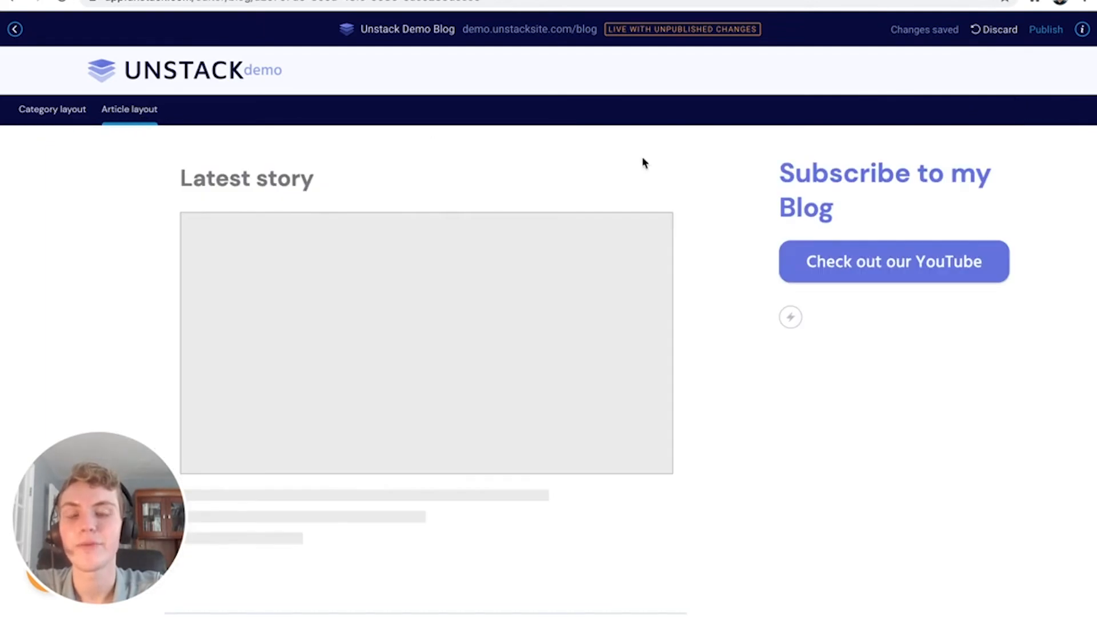
Delete the YouTube button from the article sidebar
{"action": "left_click", "coordinate": [827, 250]}
{"action": "left_click", "coordinate": [589, 307]}
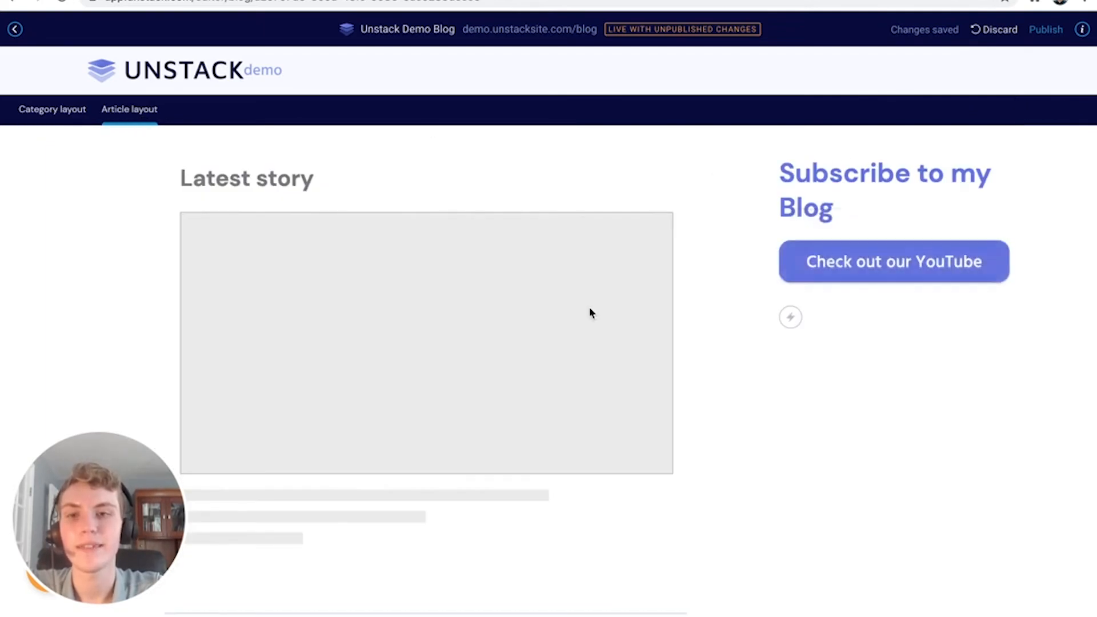
{"action": "scroll", "coordinate": [588, 306], "scroll_direction": "down", "scroll_amount": 3}
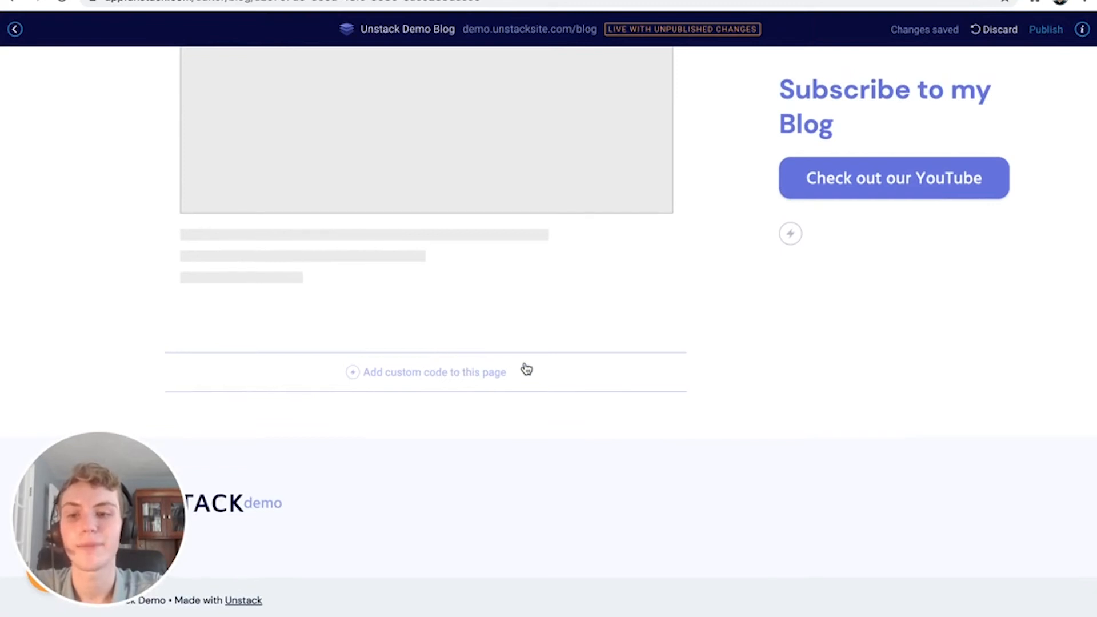
{"action": "scroll", "coordinate": [525, 368], "scroll_direction": "up", "scroll_amount": 5}
{"action": "left_click", "coordinate": [960, 262]}
{"action": "left_click", "coordinate": [982, 221]}
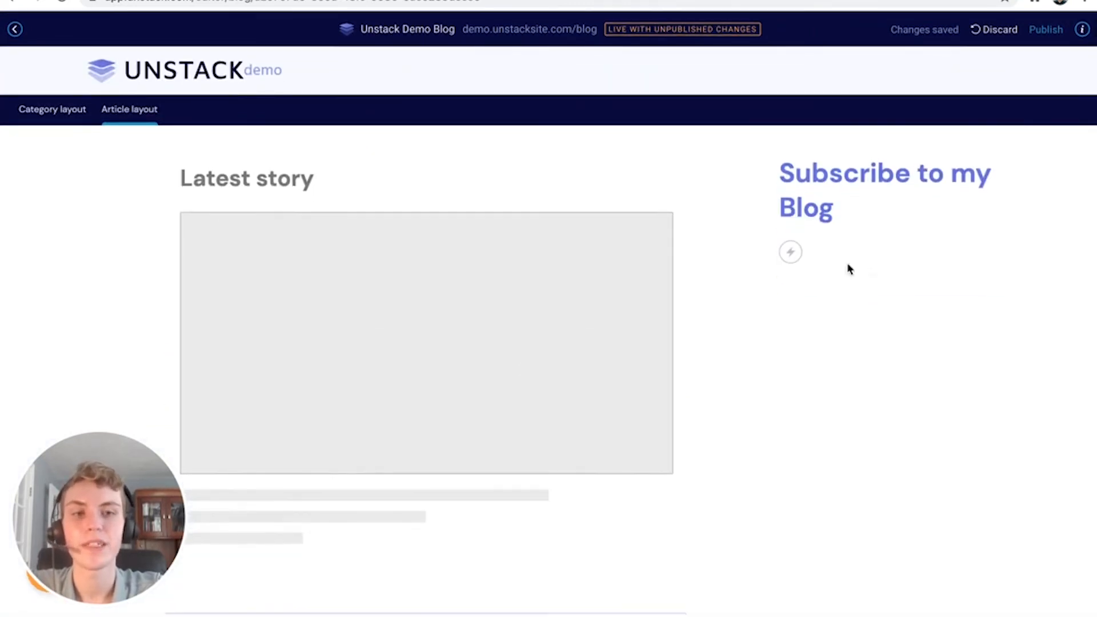
Change the sidebar heading from 'Subscribe to my Blog' to 'Subscribe to my Newsletter'
{"action": "triple_click", "coordinate": [832, 216]}
{"action": "key", "text": "BackSpace"}
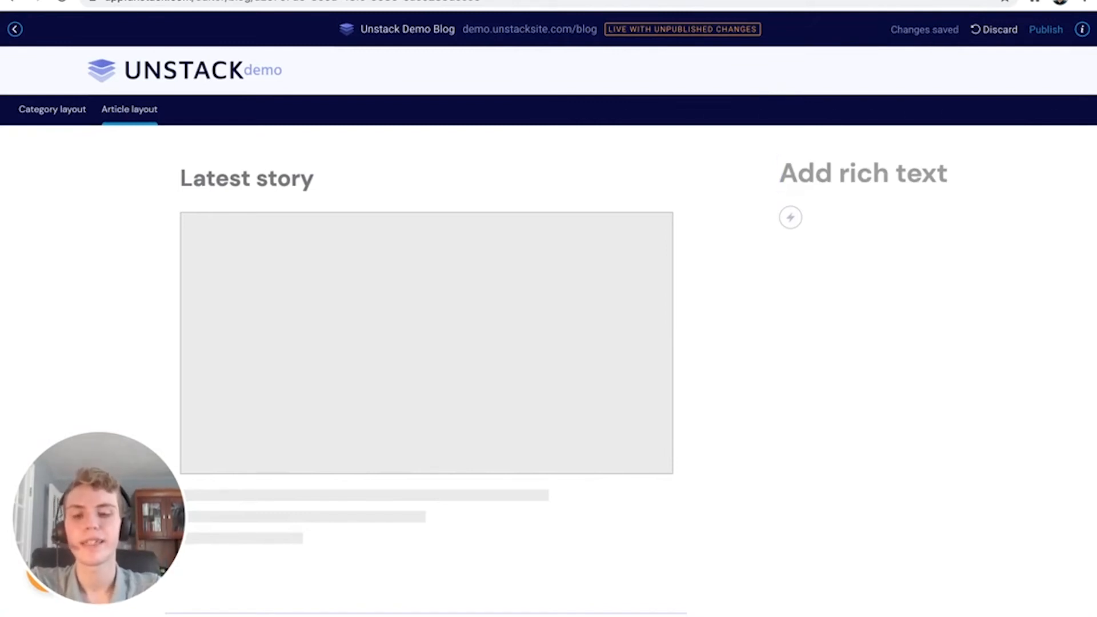
{"action": "type", "text": "Subscribe to my"}
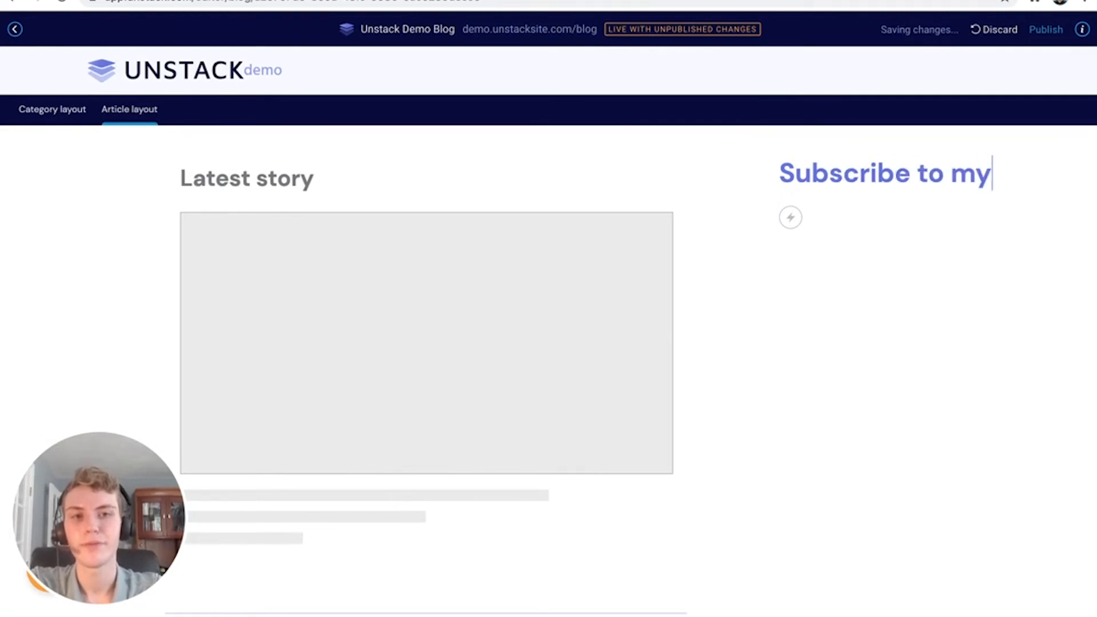
{"action": "type", "text": " Newsletter"}
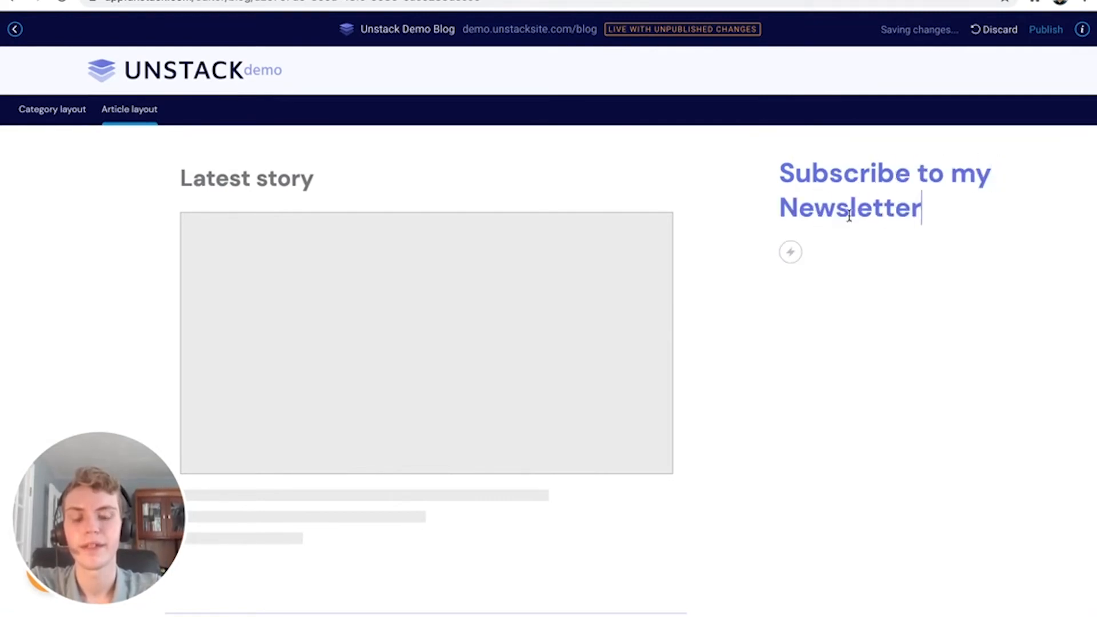
{"action": "triple_click", "coordinate": [880, 207]}
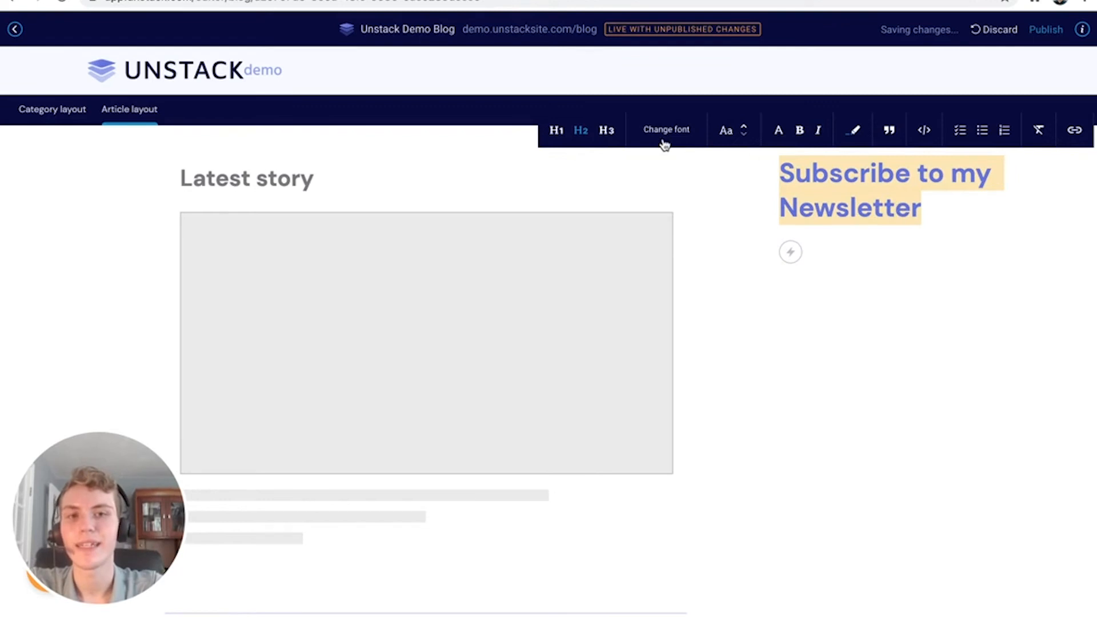
{"action": "left_click", "coordinate": [927, 214]}
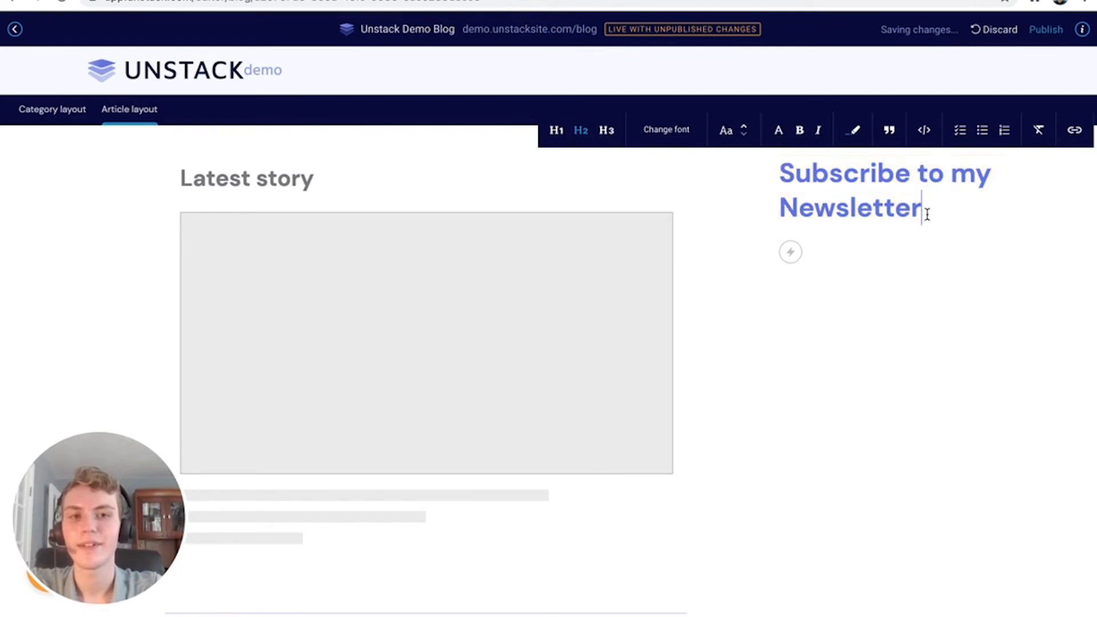
Add a form action beneath the heading and start searching existing forms
{"action": "left_click", "coordinate": [790, 253]}
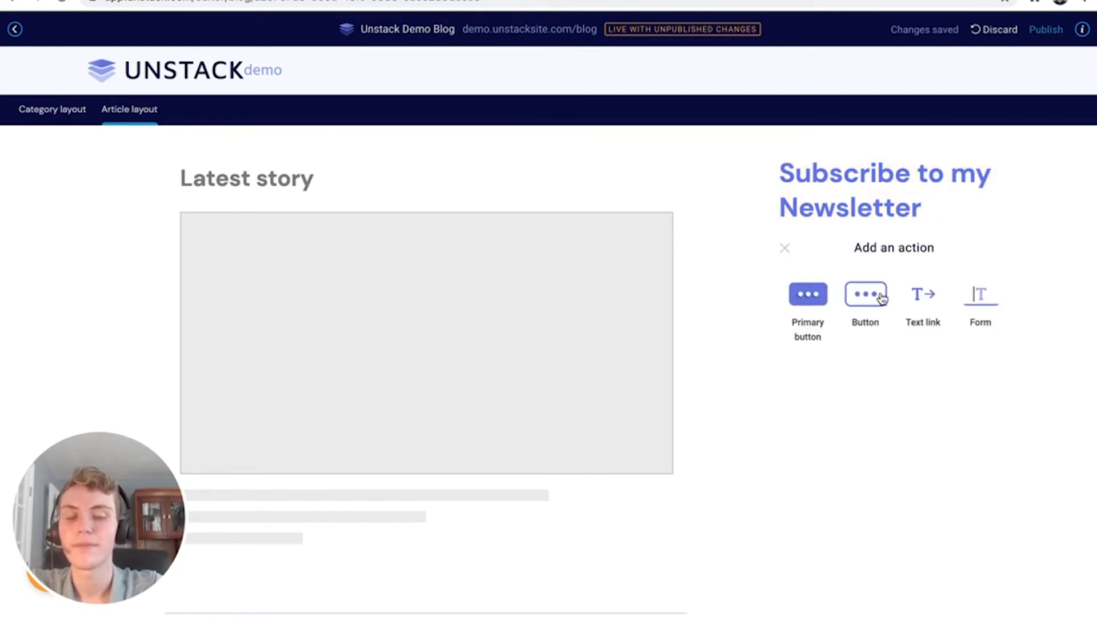
{"action": "left_click", "coordinate": [980, 293]}
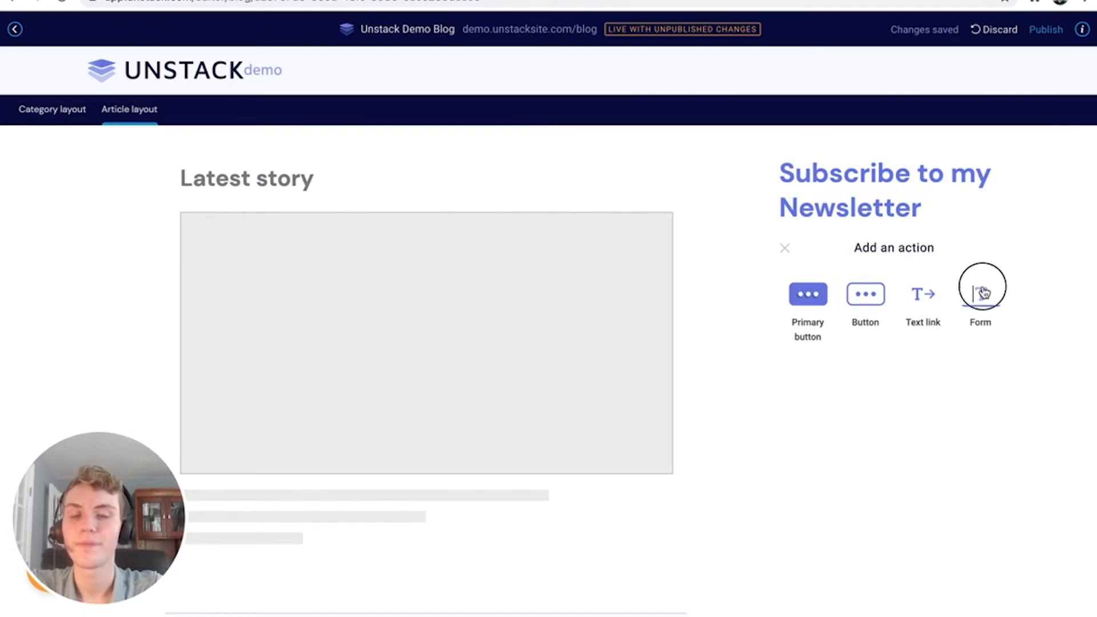
{"action": "left_click", "coordinate": [921, 143]}
Search 'news', pick the Newsletter form and save its form options
{"action": "type", "text": "news"}
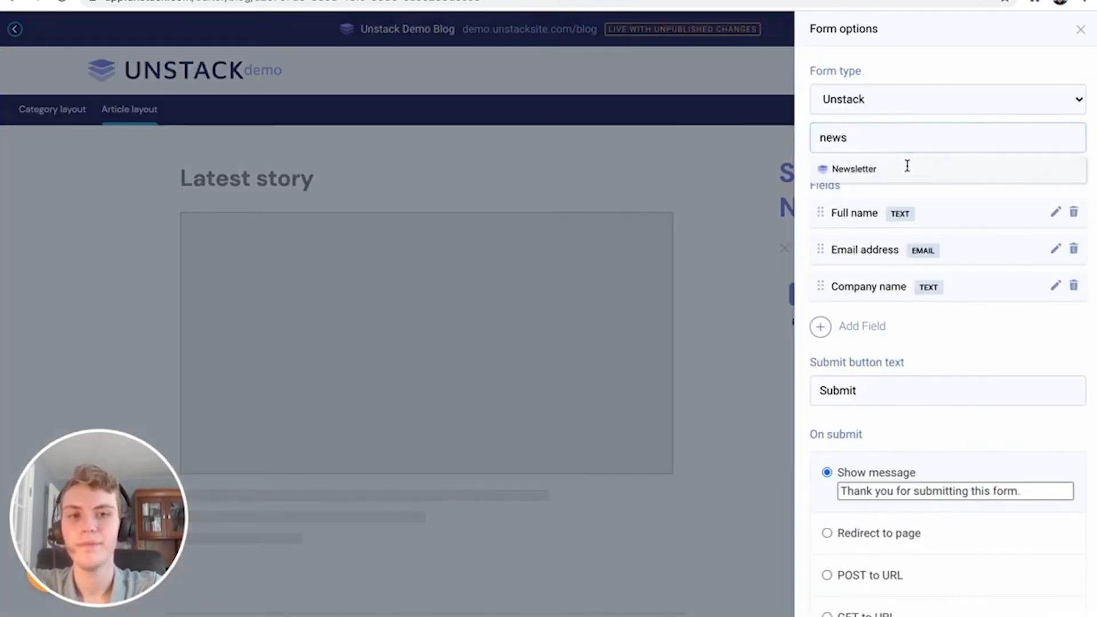
{"action": "left_click", "coordinate": [905, 167]}
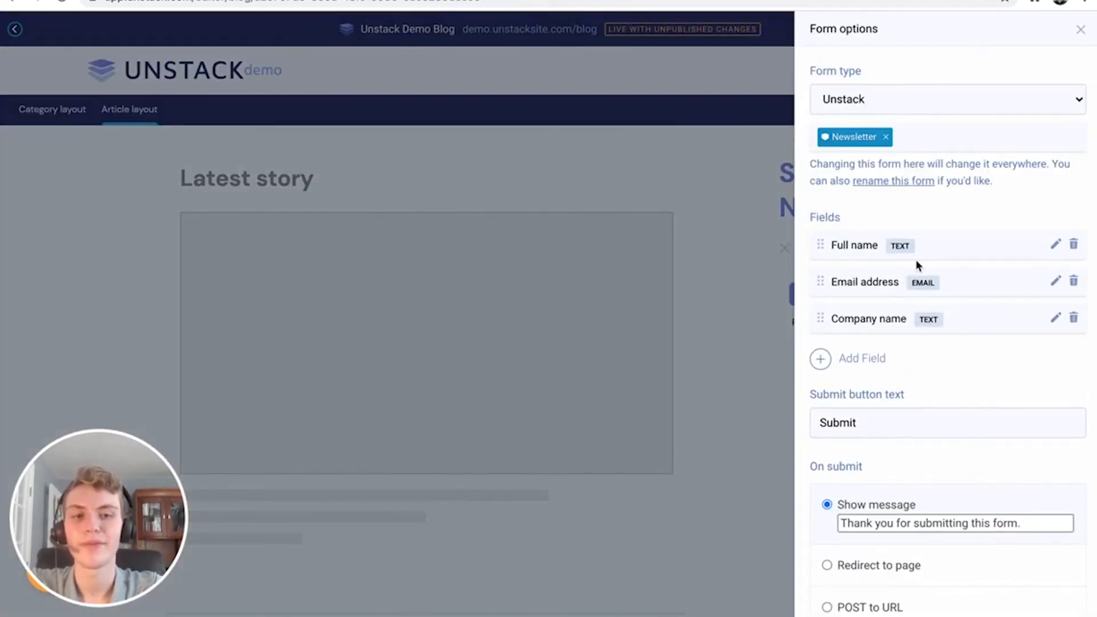
{"action": "scroll", "coordinate": [916, 263], "scroll_direction": "down", "scroll_amount": 8}
{"action": "left_click", "coordinate": [927, 469]}
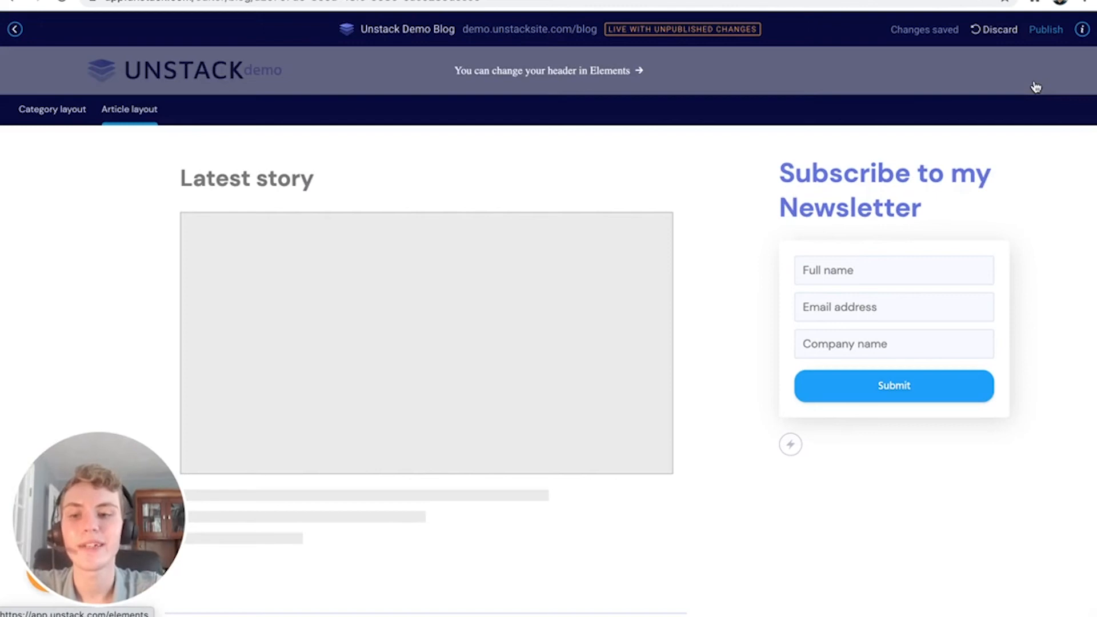
Publish the layout, review the live demo.unstacksite.com/blog, then return to Manage Articles
{"action": "left_click", "coordinate": [1045, 29]}
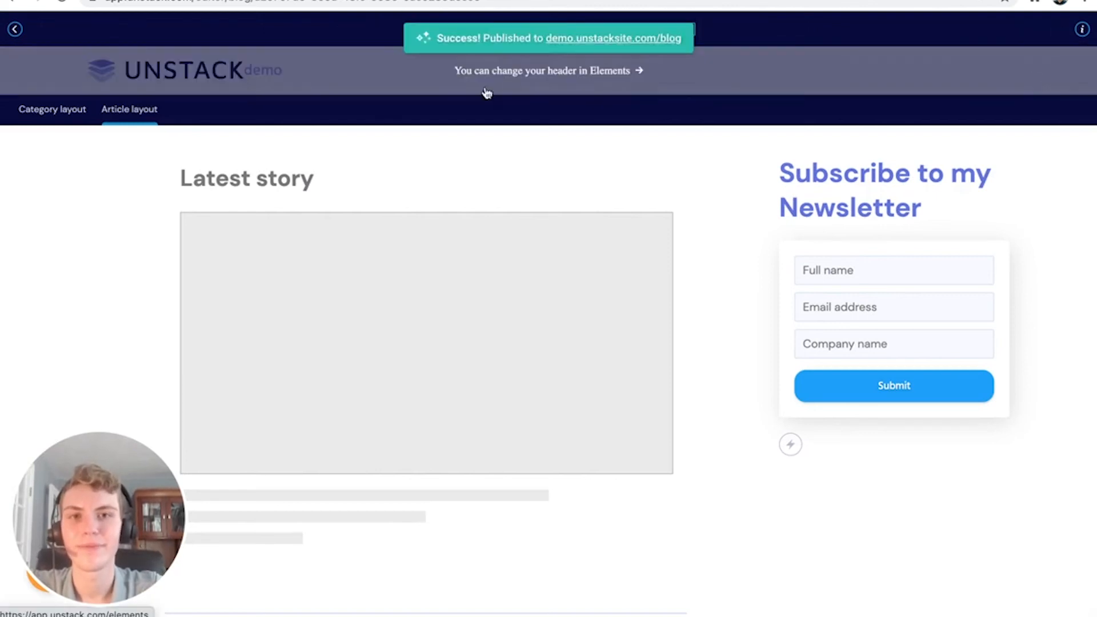
{"action": "left_click", "coordinate": [562, 39]}
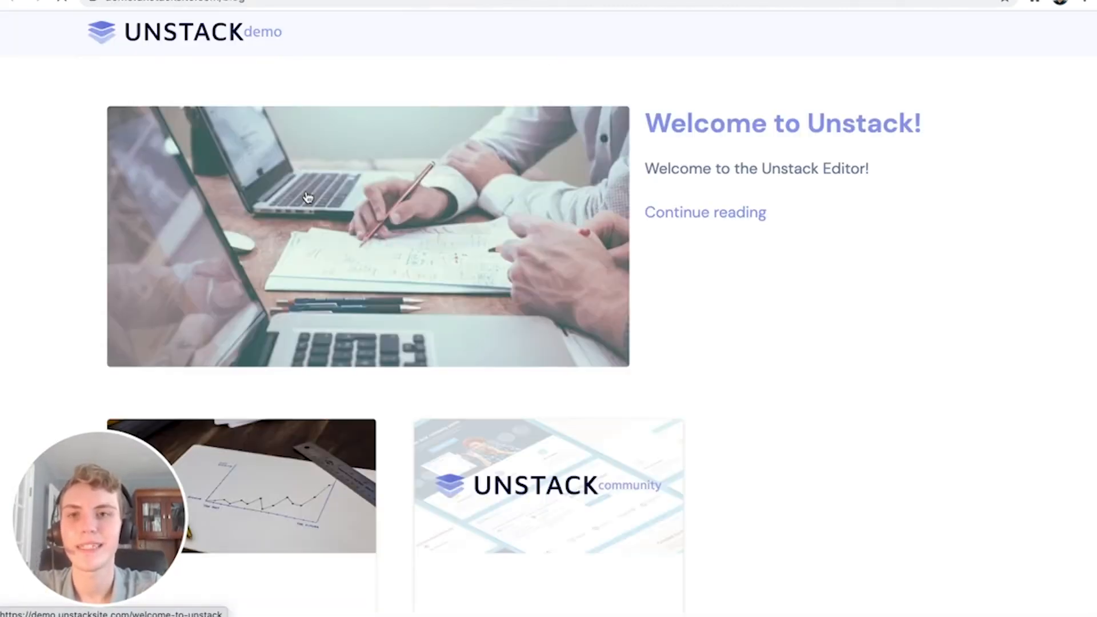
{"action": "scroll", "coordinate": [418, 392], "scroll_direction": "down", "scroll_amount": 6}
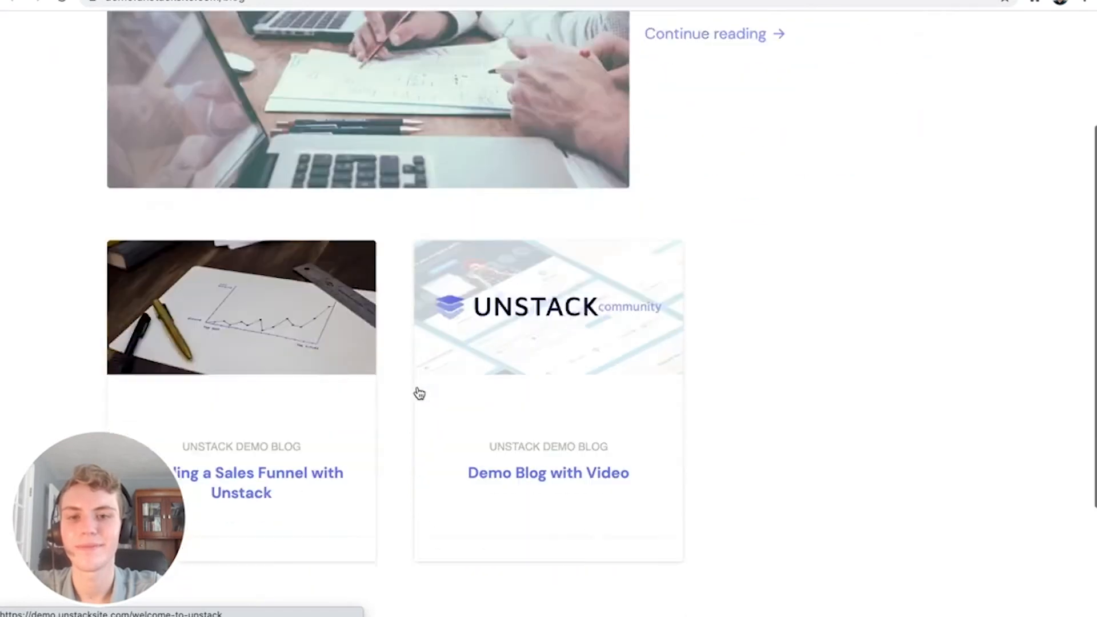
{"action": "scroll", "coordinate": [419, 392], "scroll_direction": "up", "scroll_amount": 6}
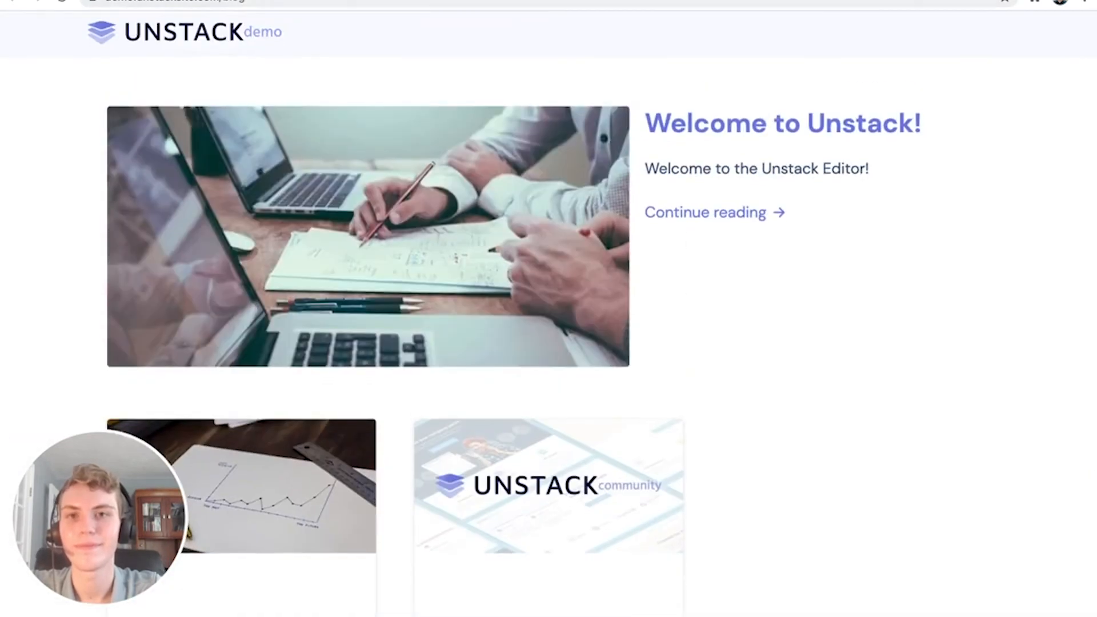
{"action": "left_click", "coordinate": [240, 0]}
{"action": "left_click", "coordinate": [18, 35]}
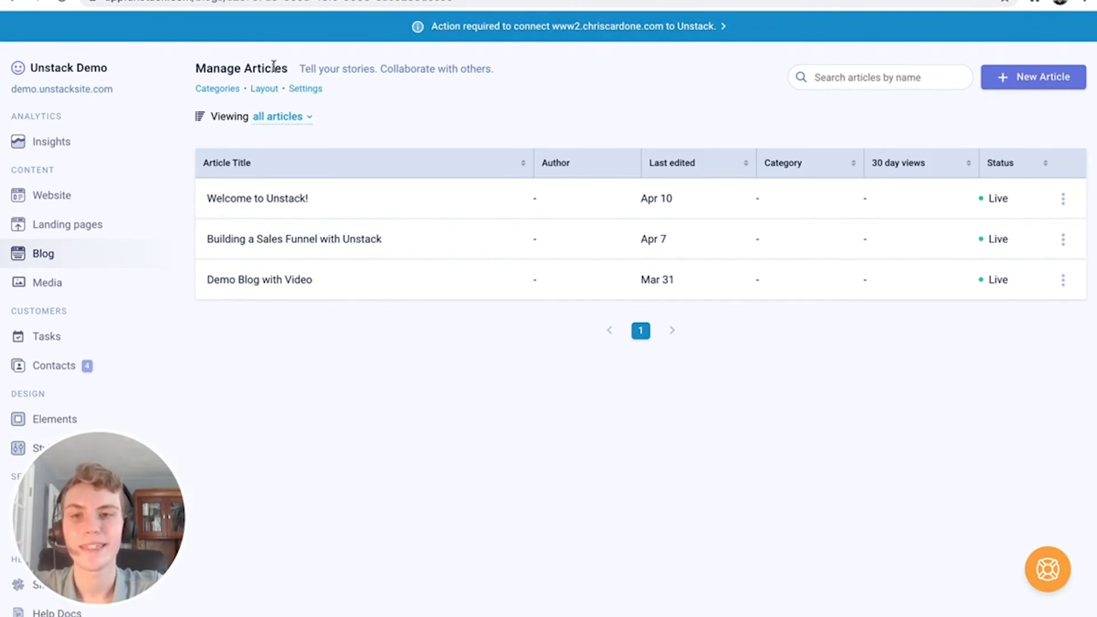
Set the blog's article URL structure to /{blog}/{article}
{"action": "left_click", "coordinate": [298, 89]}
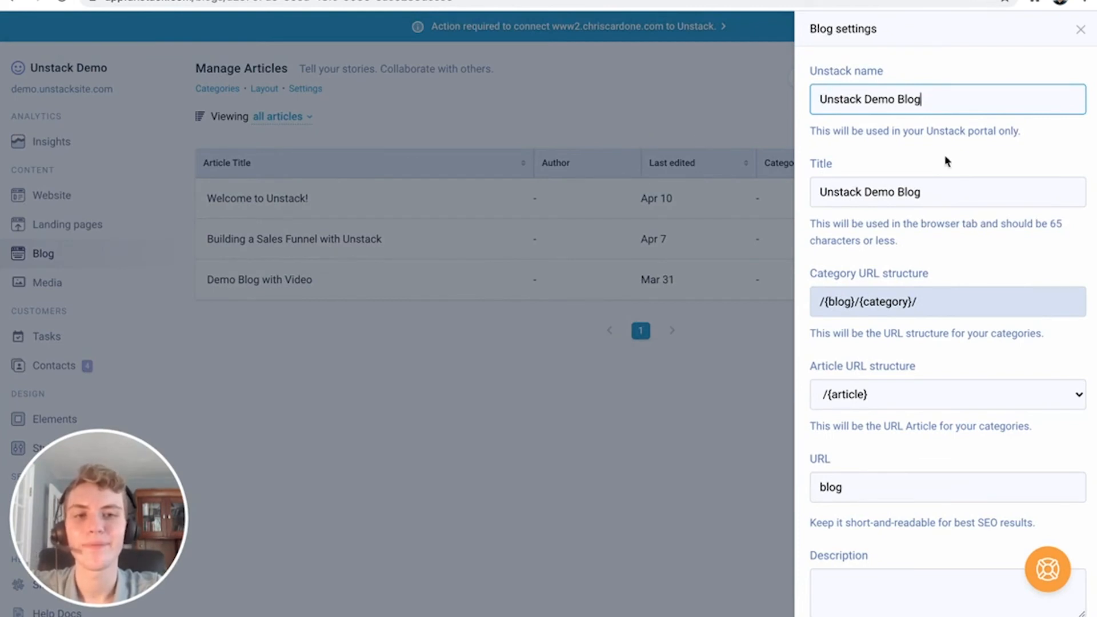
{"action": "scroll", "coordinate": [941, 186], "scroll_direction": "down", "scroll_amount": 2}
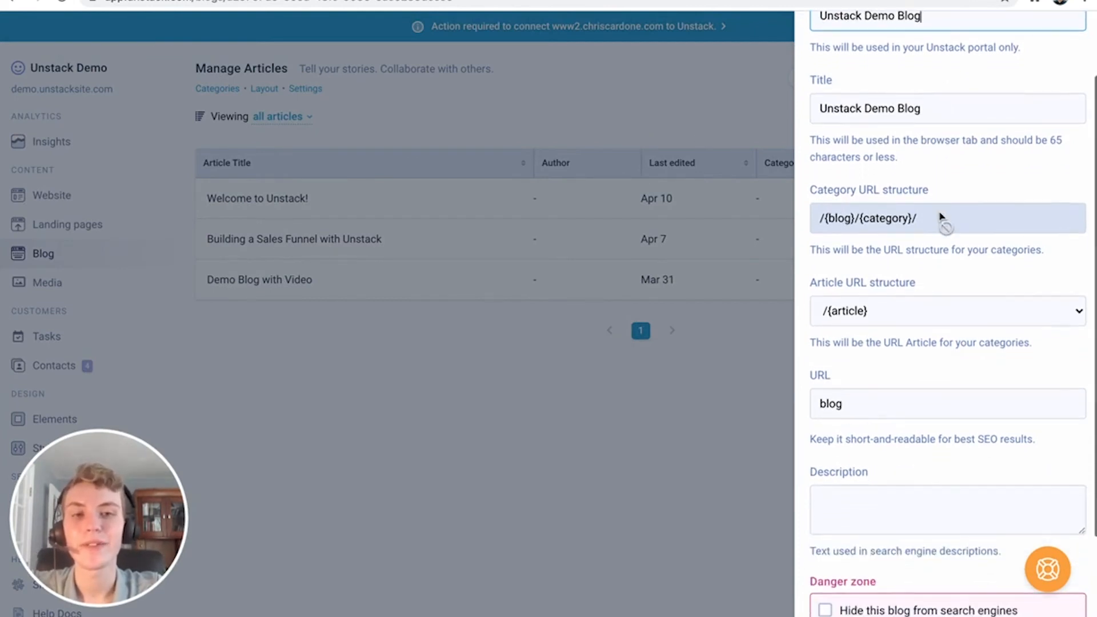
{"action": "scroll", "coordinate": [937, 217], "scroll_direction": "down", "scroll_amount": 2}
{"action": "left_click", "coordinate": [925, 222]}
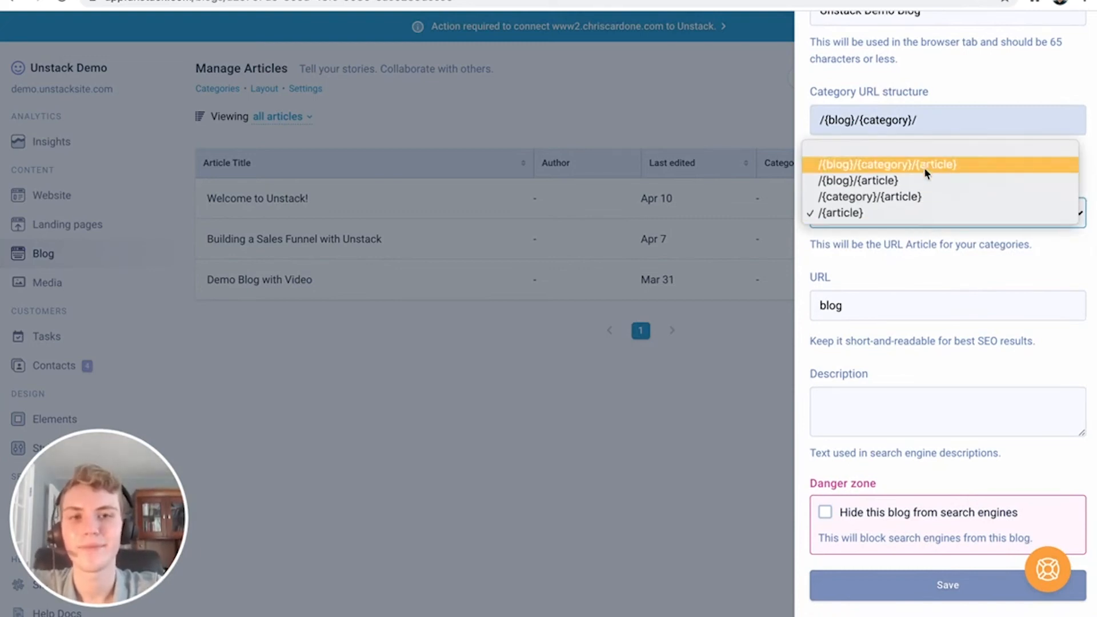
{"action": "left_click", "coordinate": [923, 177]}
{"action": "left_click", "coordinate": [914, 212]}
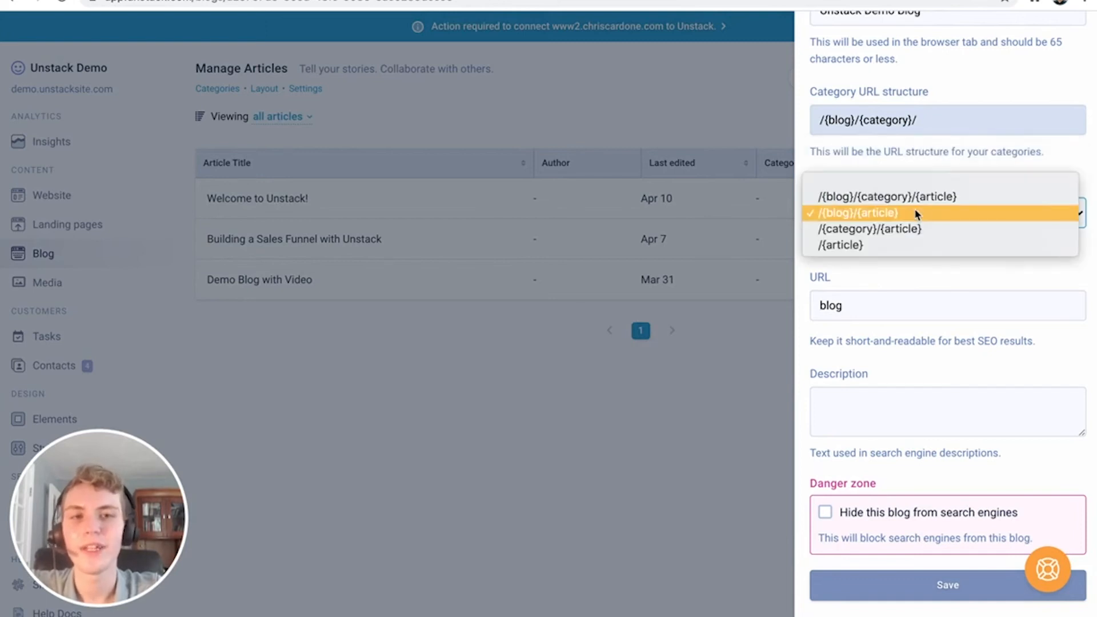
{"action": "left_click", "coordinate": [941, 269]}
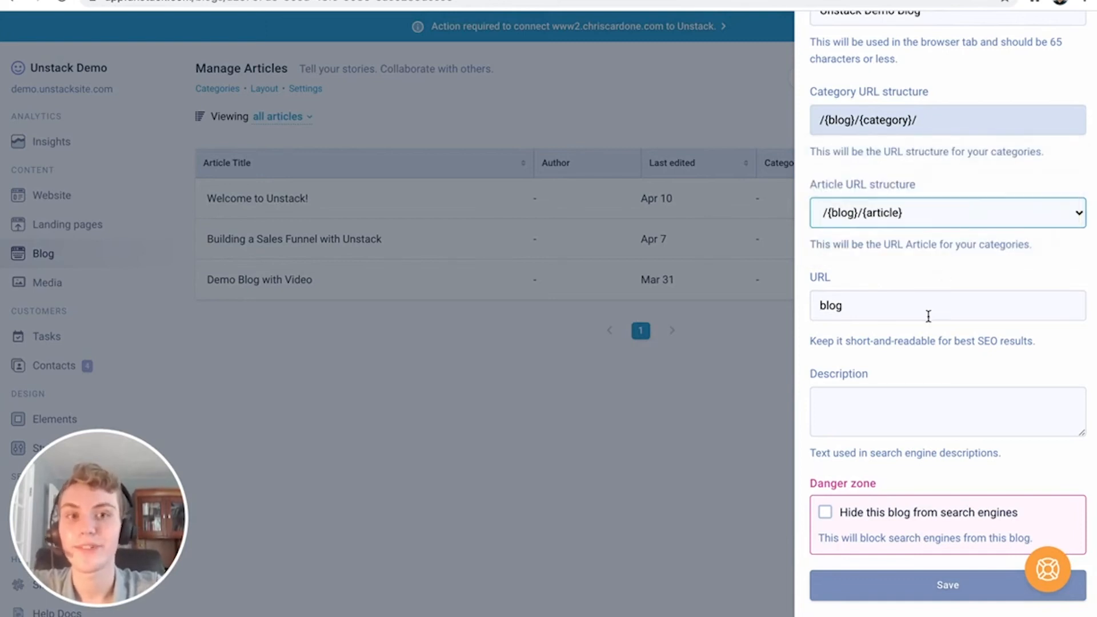
Give the blog the description 'The Unstack Demo Blog', save and confirm, then create a new article
{"action": "scroll", "coordinate": [928, 316], "scroll_direction": "down", "scroll_amount": 1}
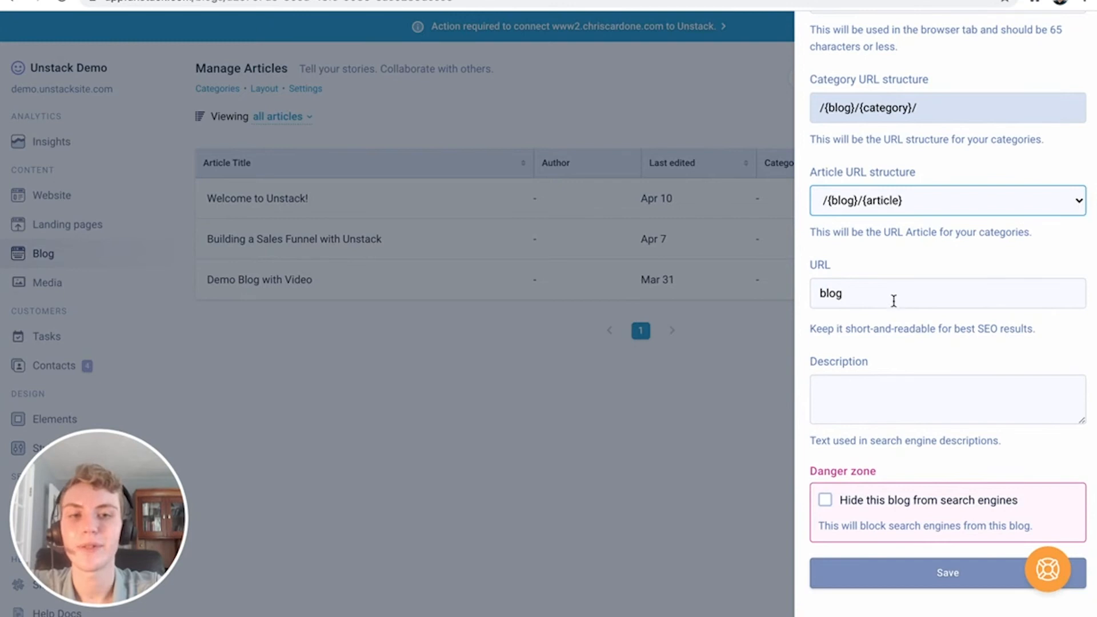
{"action": "left_click", "coordinate": [885, 390]}
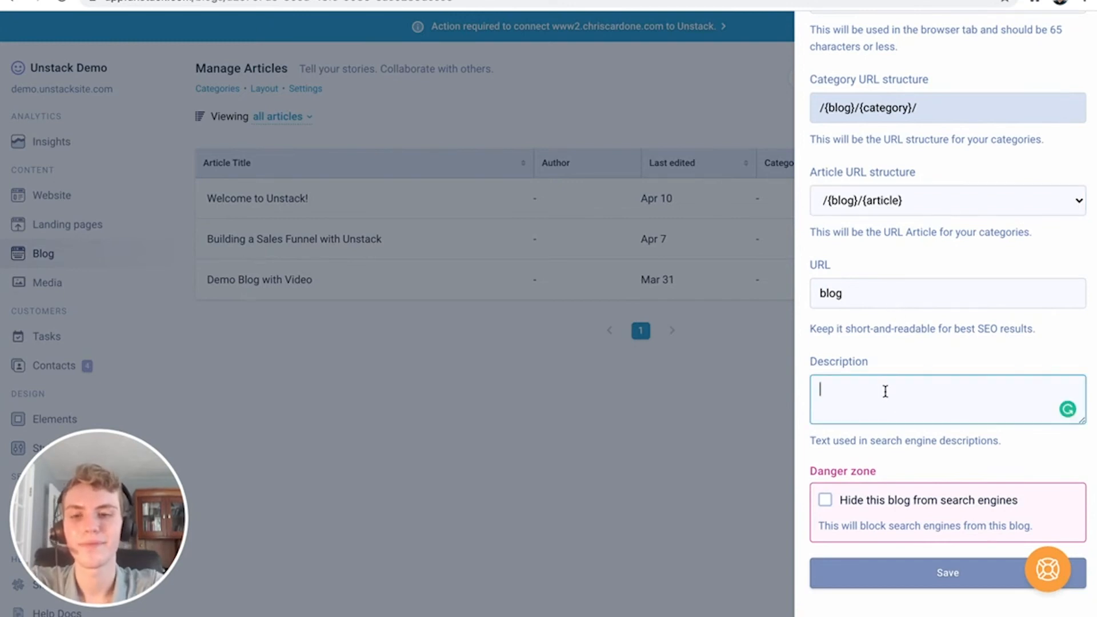
{"action": "type", "text": "The Unsta"}
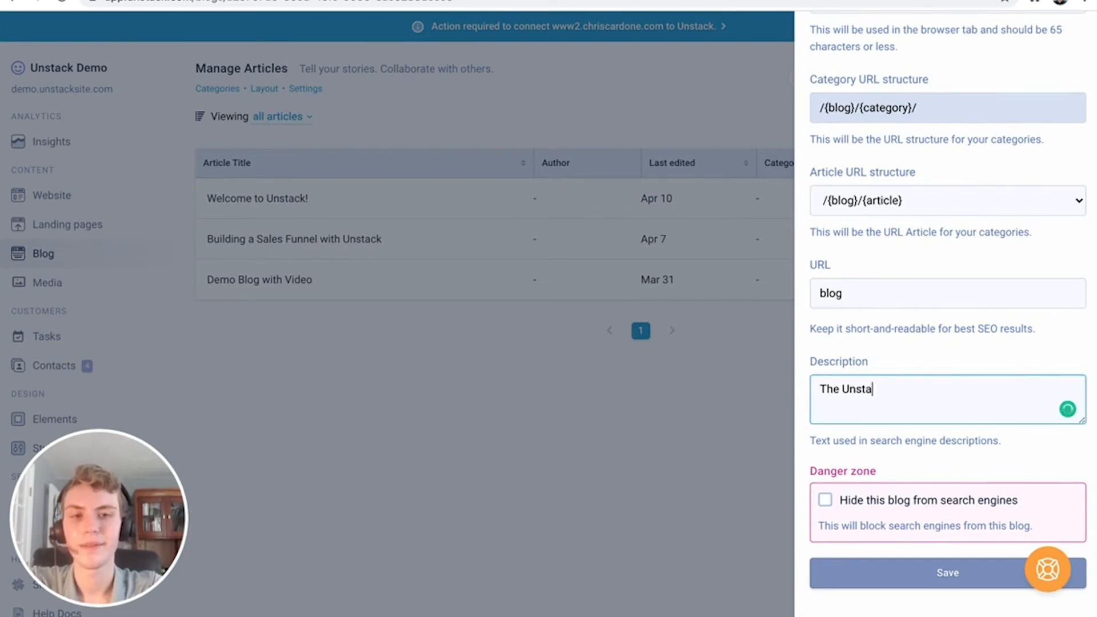
{"action": "type", "text": "ck Demo Blog"}
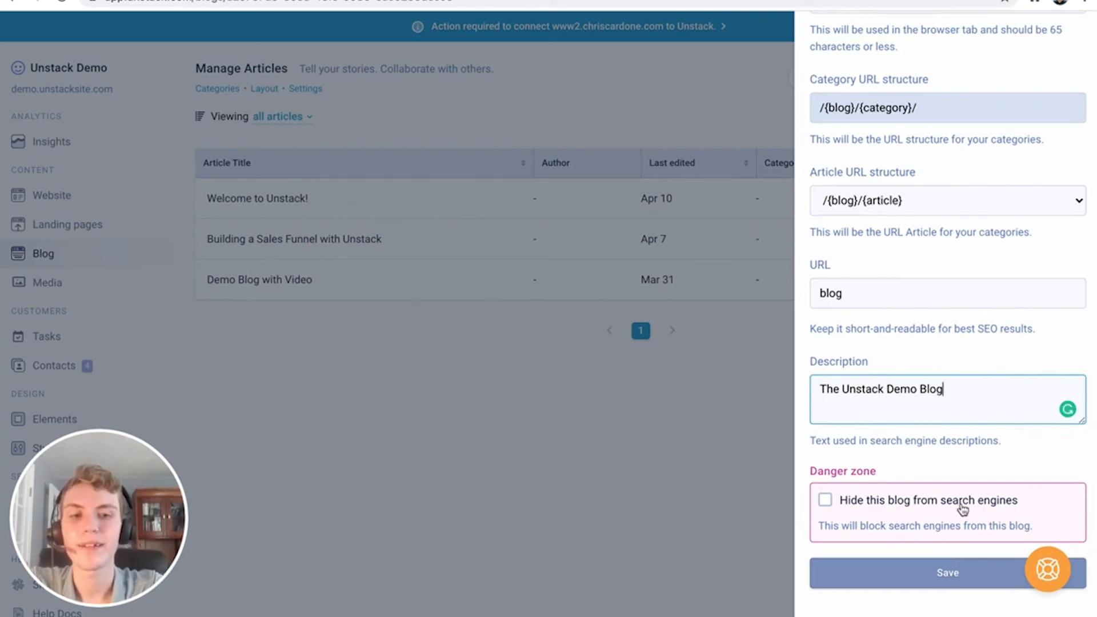
{"action": "left_click", "coordinate": [933, 577]}
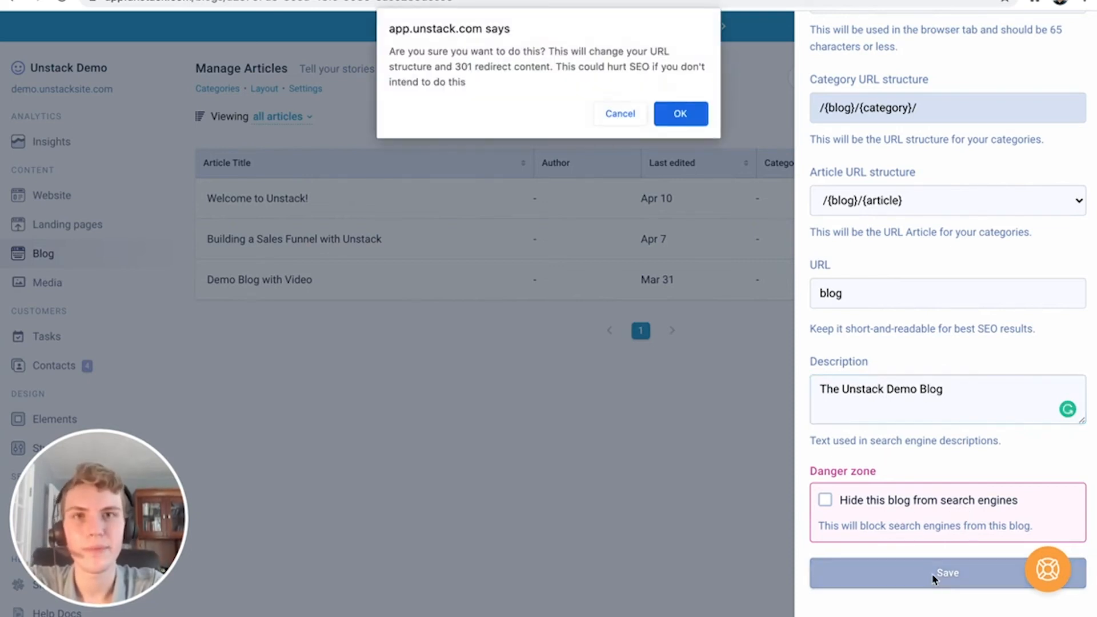
{"action": "left_click", "coordinate": [694, 114]}
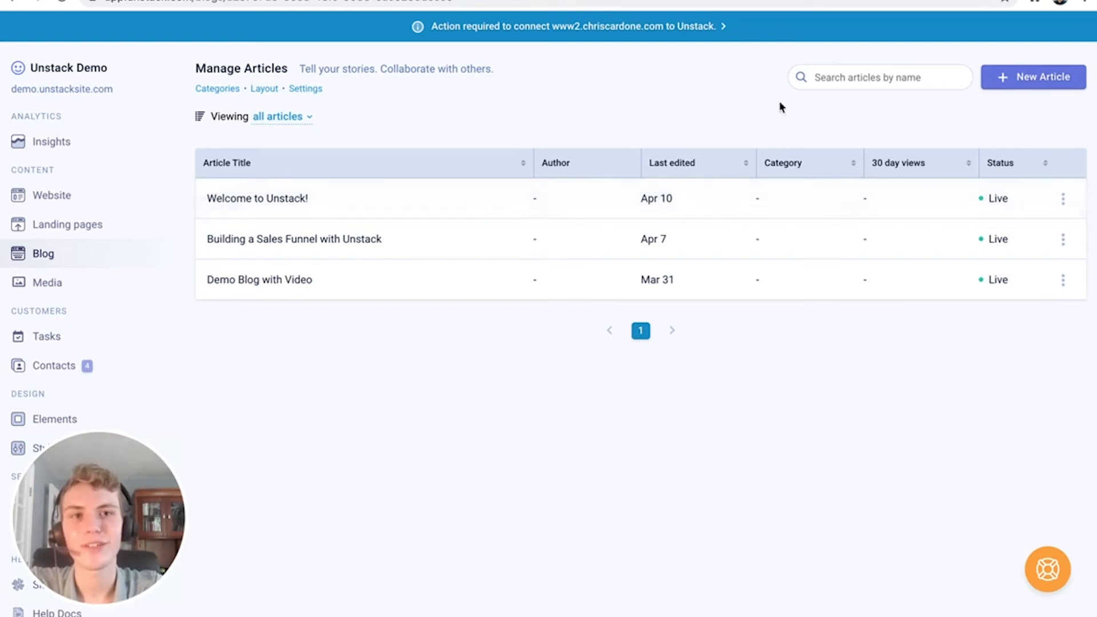
{"action": "left_click", "coordinate": [1007, 83]}
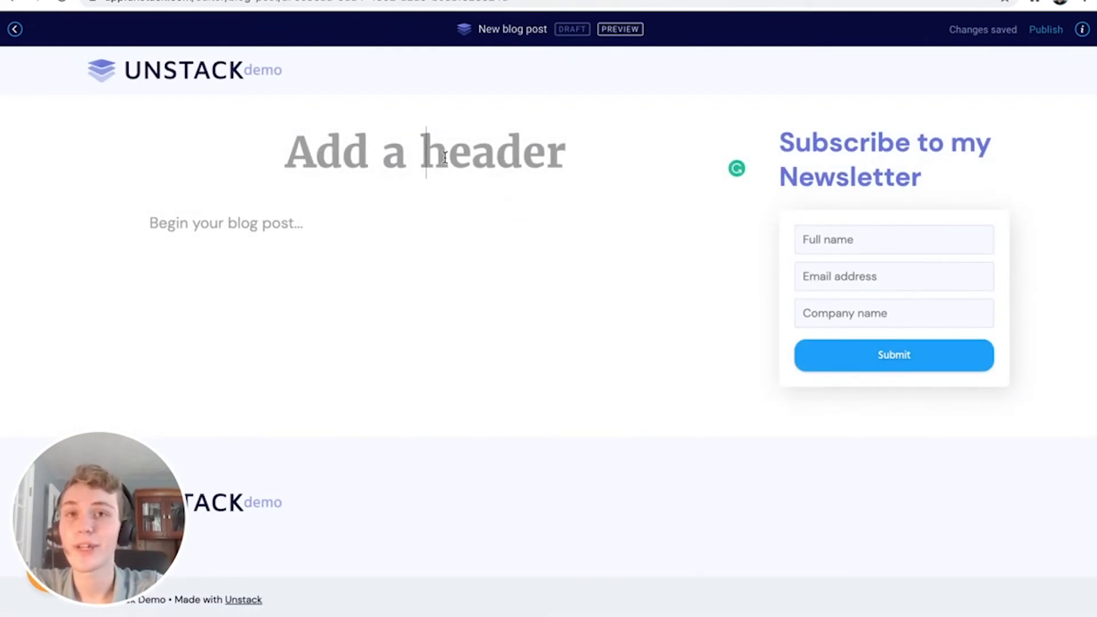
Title the draft 'Unstack Demo Blog' and show the body's image, divider and video insert options
{"action": "type", "text": "Unstac"}
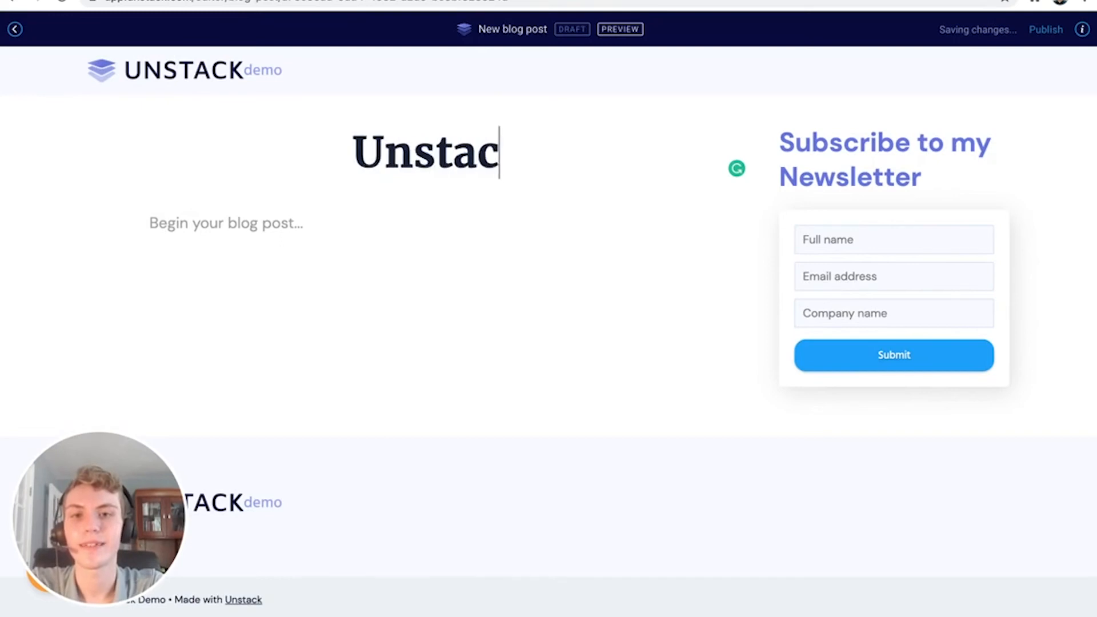
{"action": "type", "text": "k Demo Blog"}
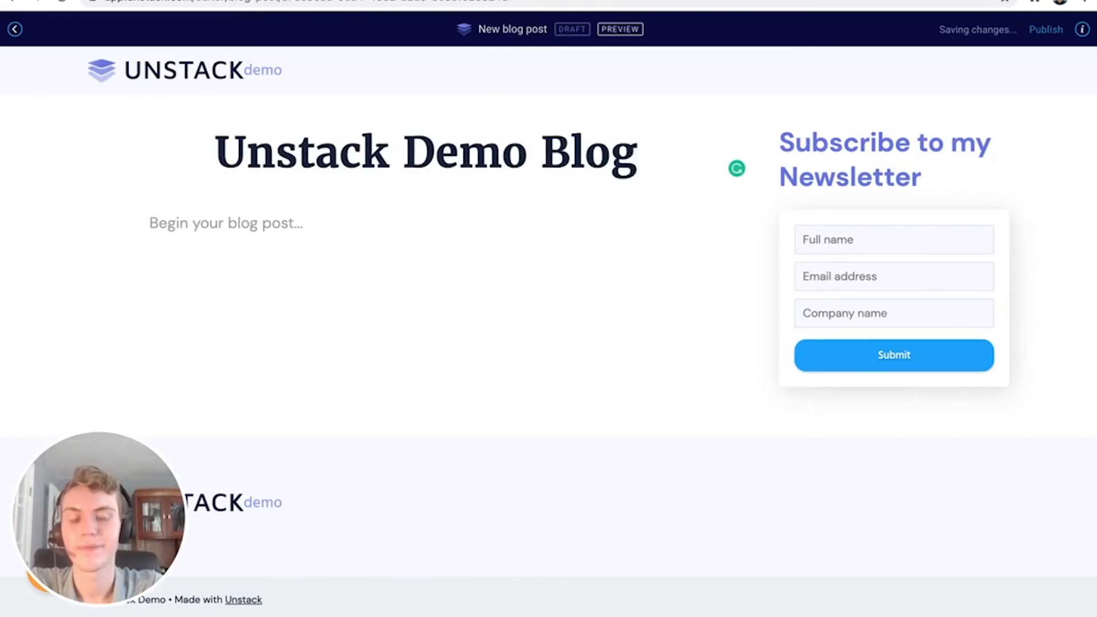
{"action": "mouse_move", "coordinate": [896, 250]}
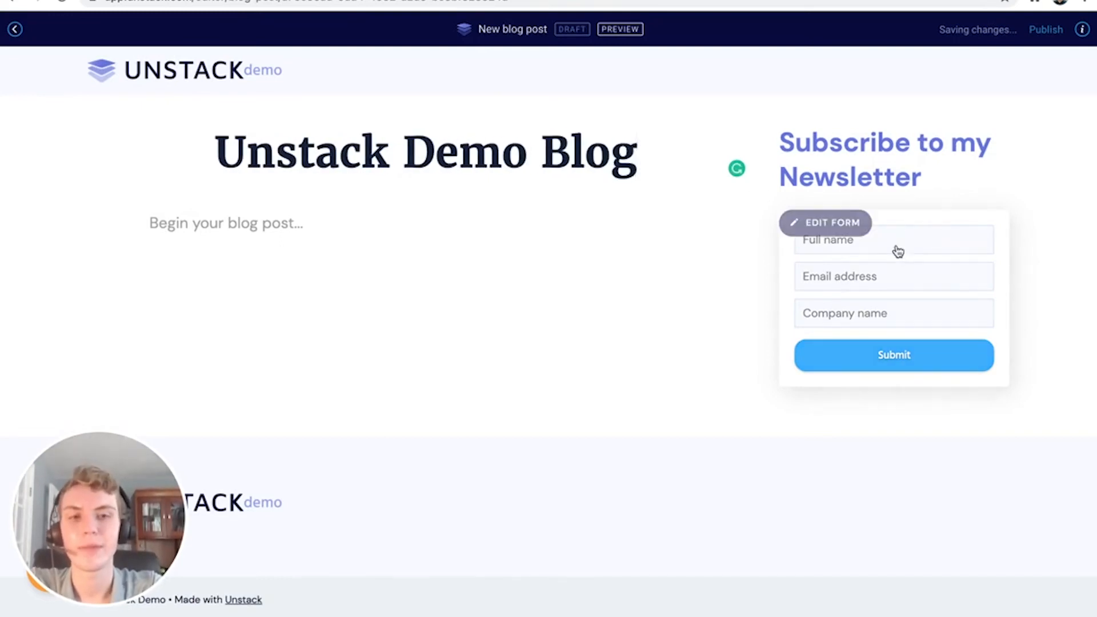
{"action": "left_click", "coordinate": [337, 261]}
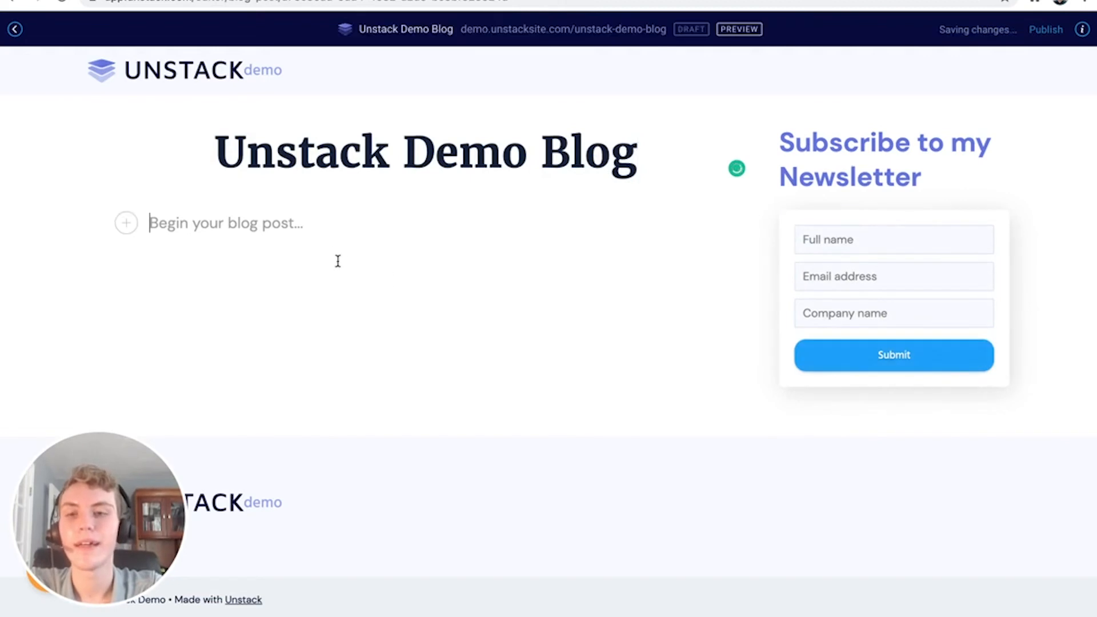
{"action": "left_click", "coordinate": [127, 223]}
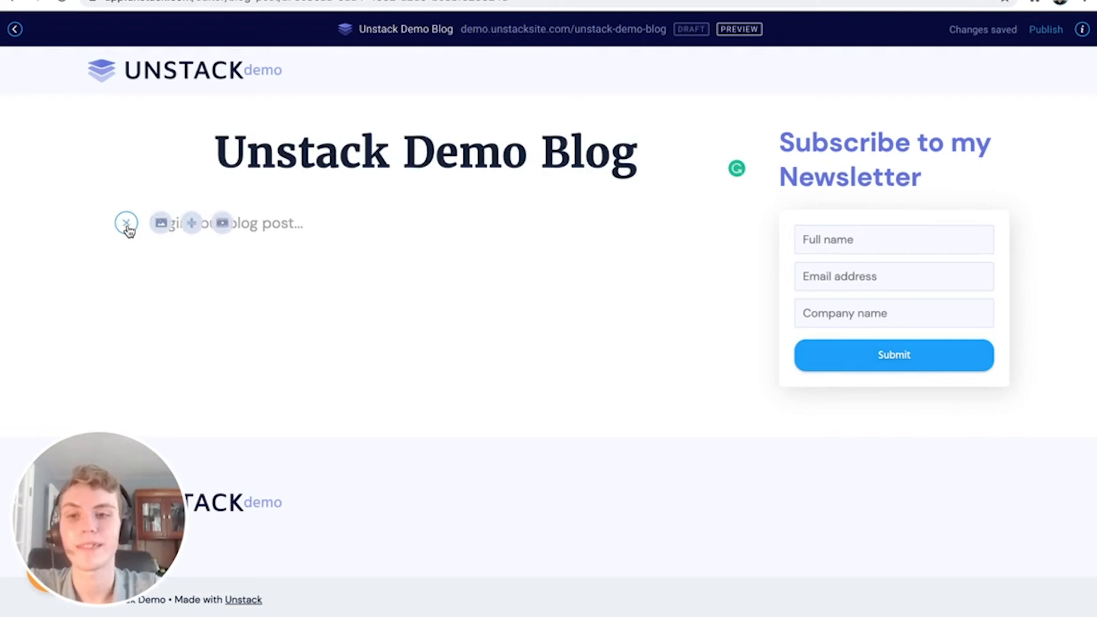
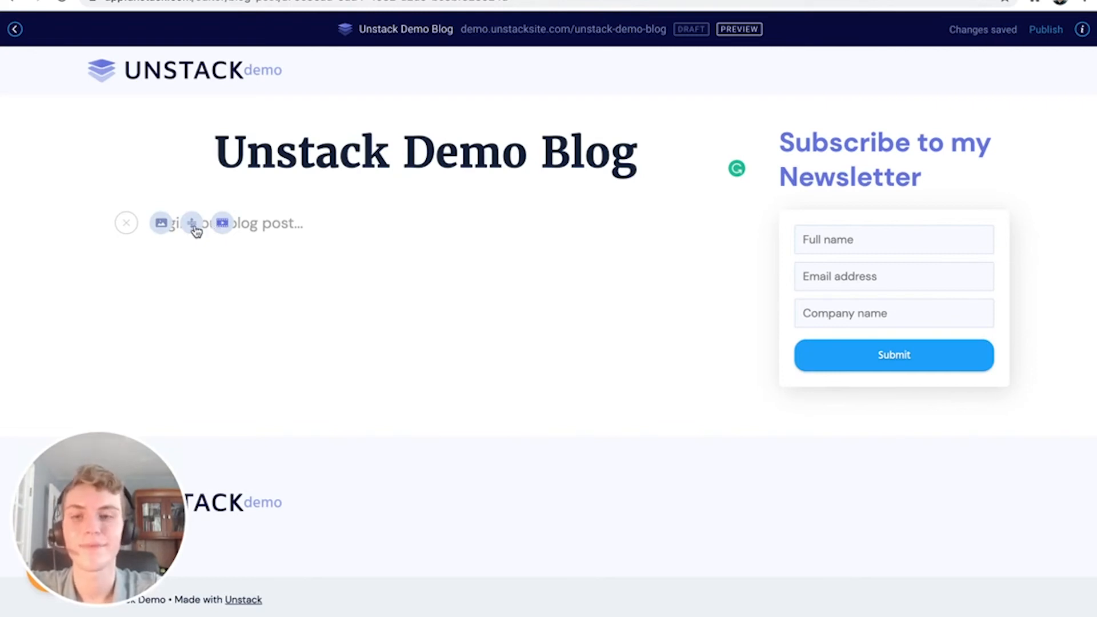
Insert the sticky-notes meeting photo from My media with alt text 'Sticky notes on the wall of a board meeting'
{"action": "left_click", "coordinate": [162, 227]}
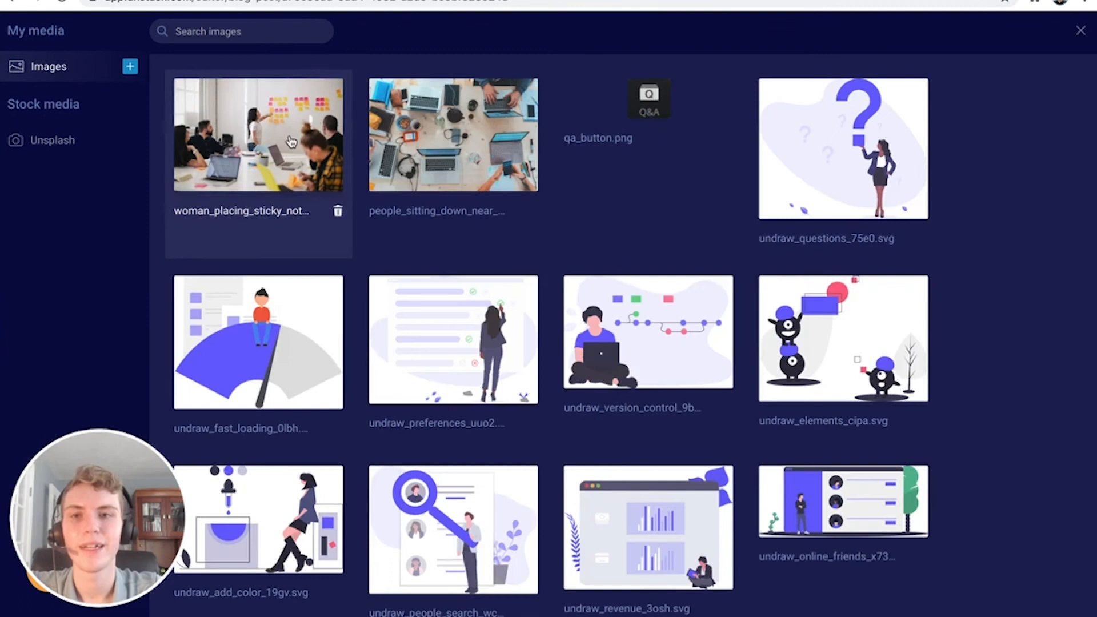
{"action": "left_click", "coordinate": [292, 142]}
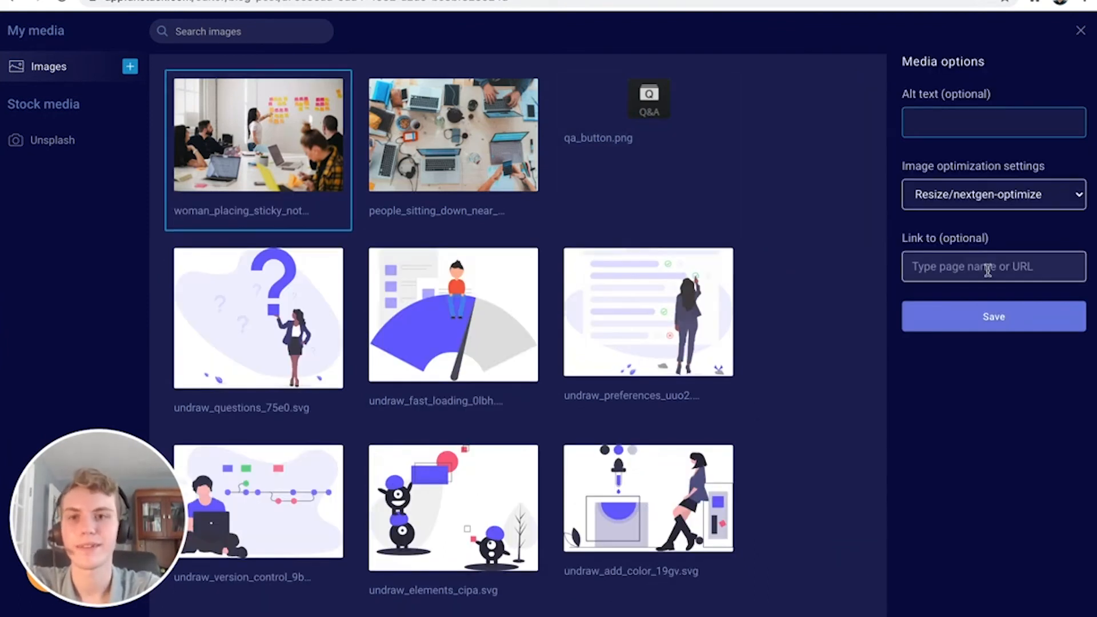
{"action": "type", "text": "Stick"}
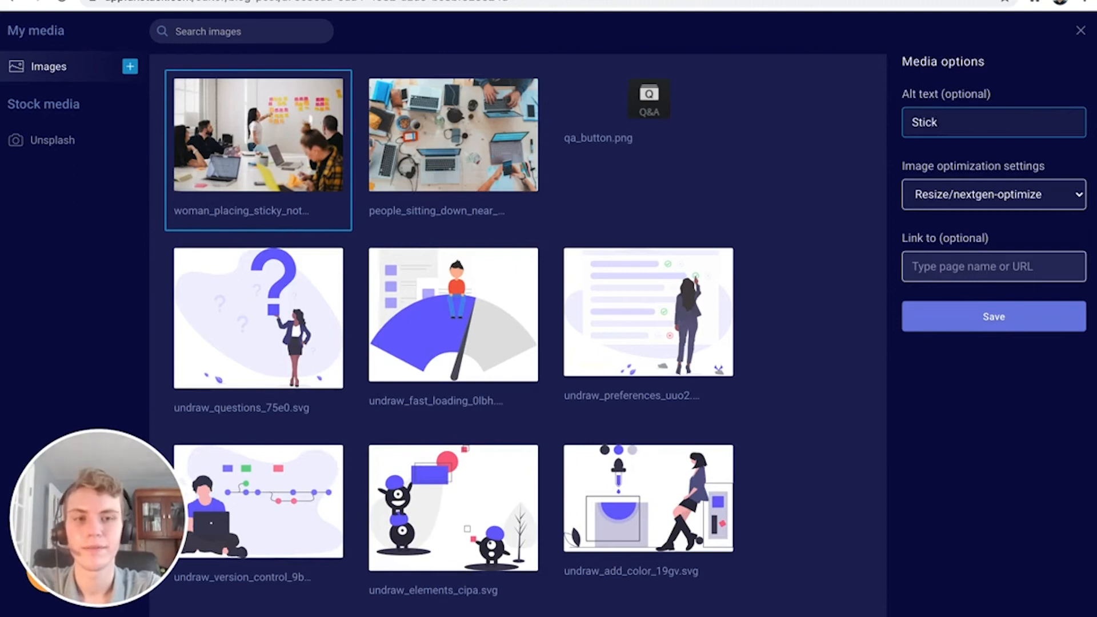
{"action": "type", "text": "y notes on"}
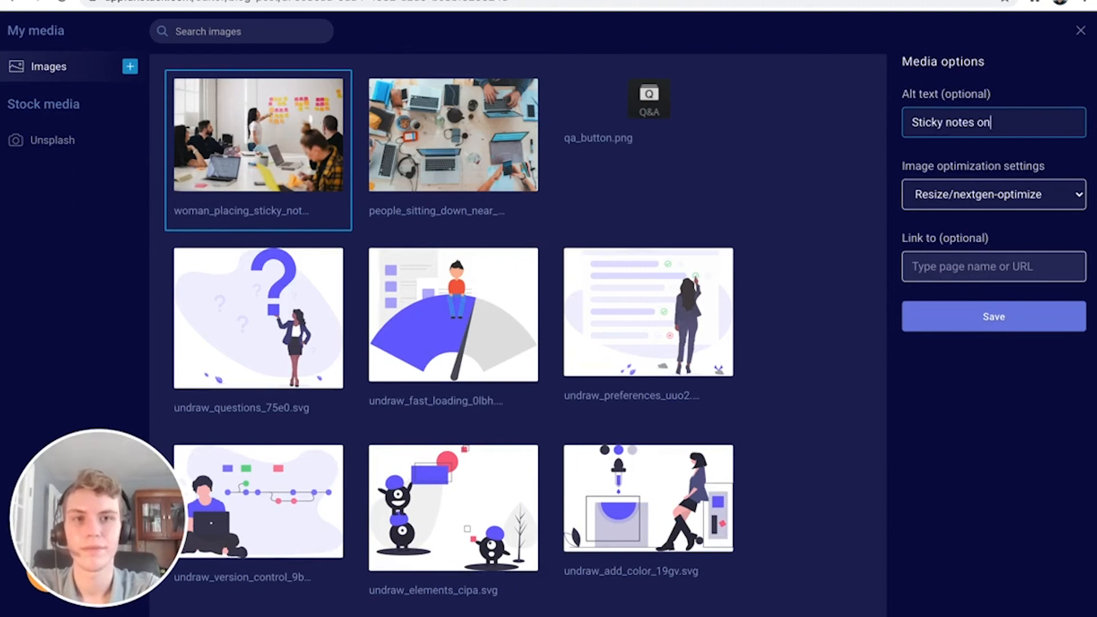
{"action": "type", "text": " the wall of a "}
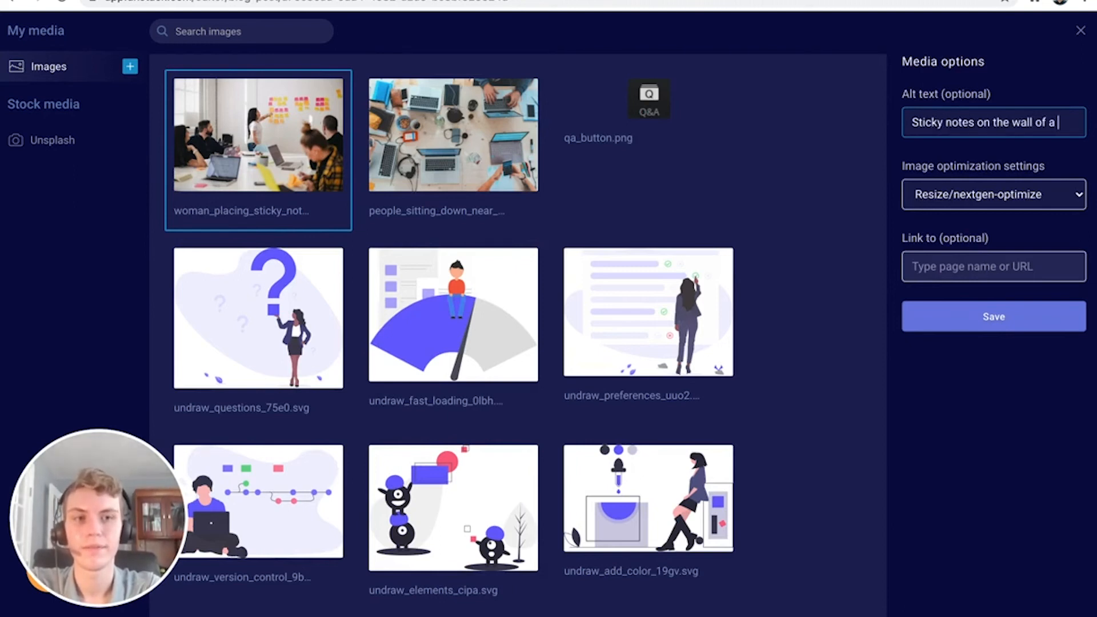
{"action": "type", "text": "board meeting"}
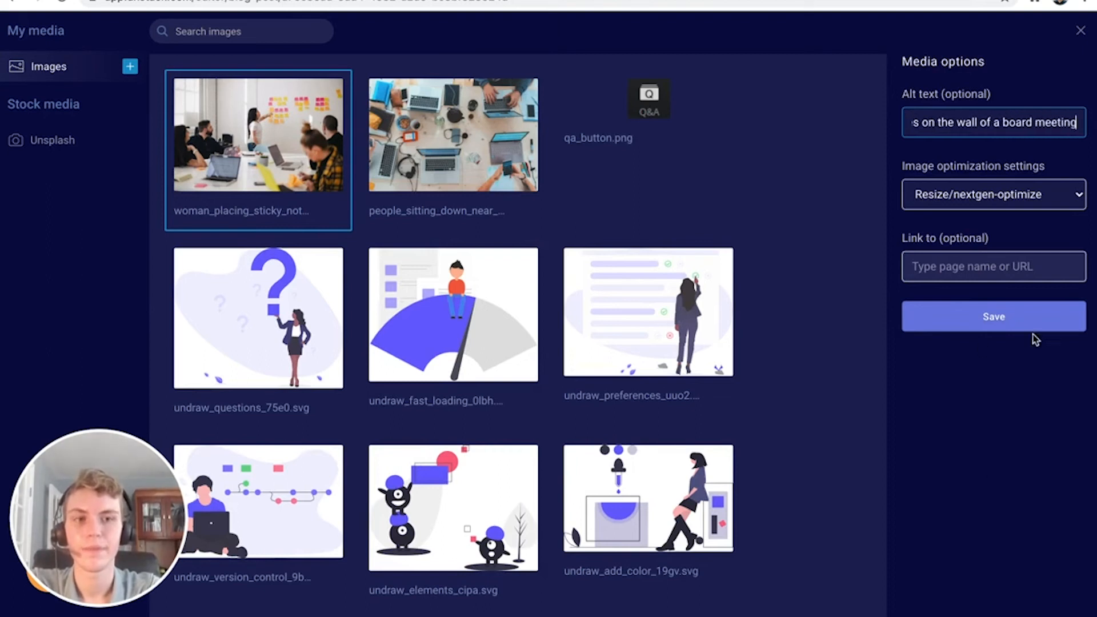
{"action": "left_click", "coordinate": [1036, 314]}
{"action": "scroll", "coordinate": [593, 362], "scroll_direction": "down", "scroll_amount": 5}
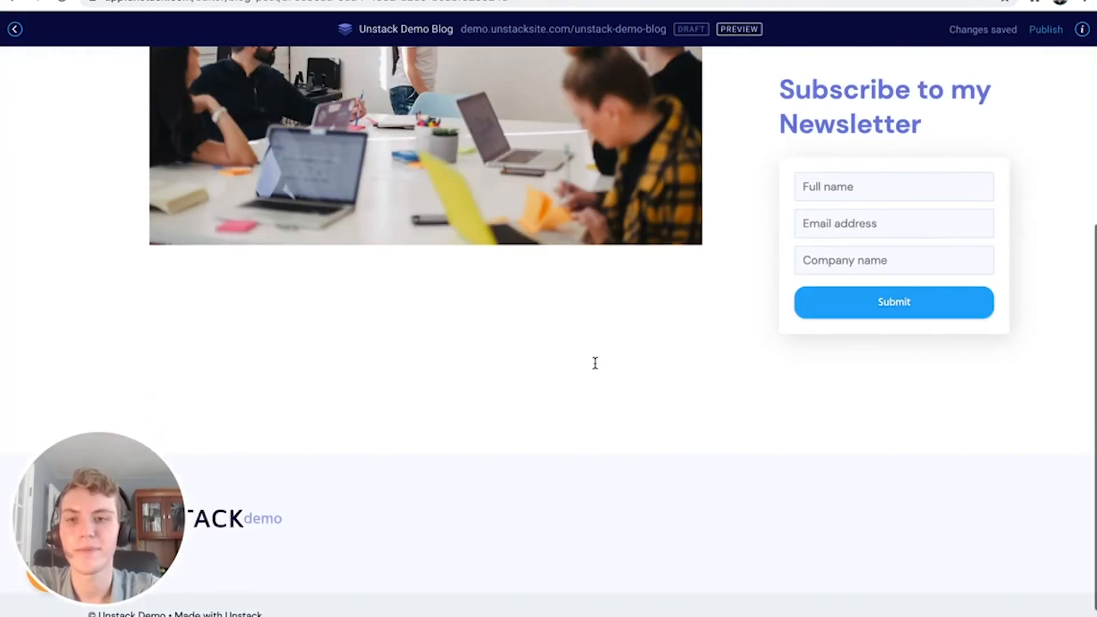
Type 'Welcome to the Unstack Demo Blog' below the photo and try H1, H2 and H3 sizes on it
{"action": "left_click", "coordinate": [578, 338]}
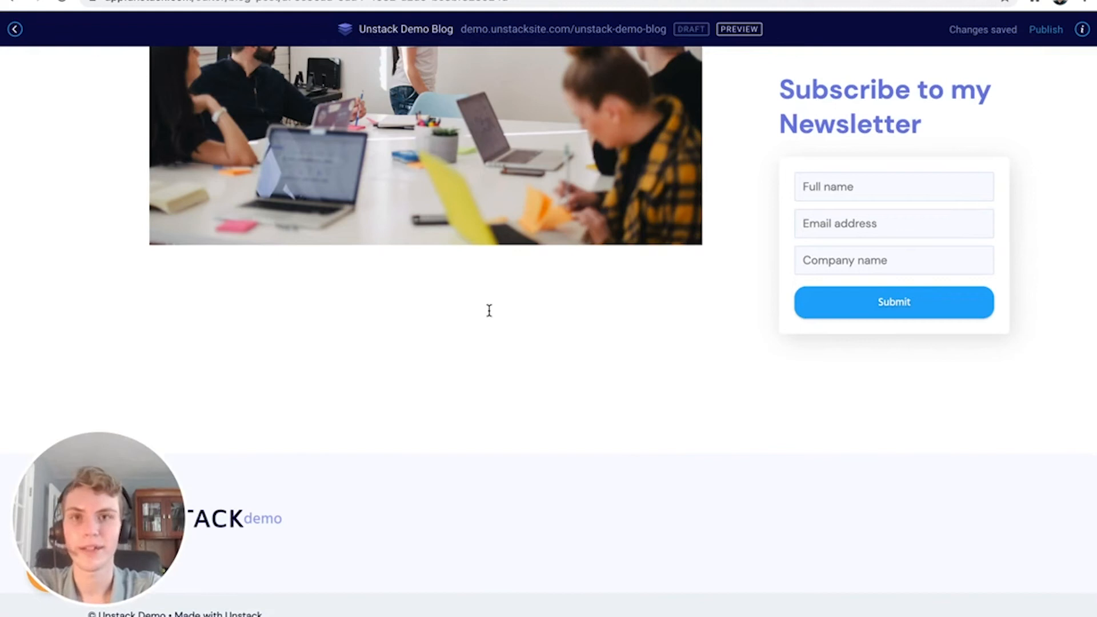
{"action": "type", "text": "W"}
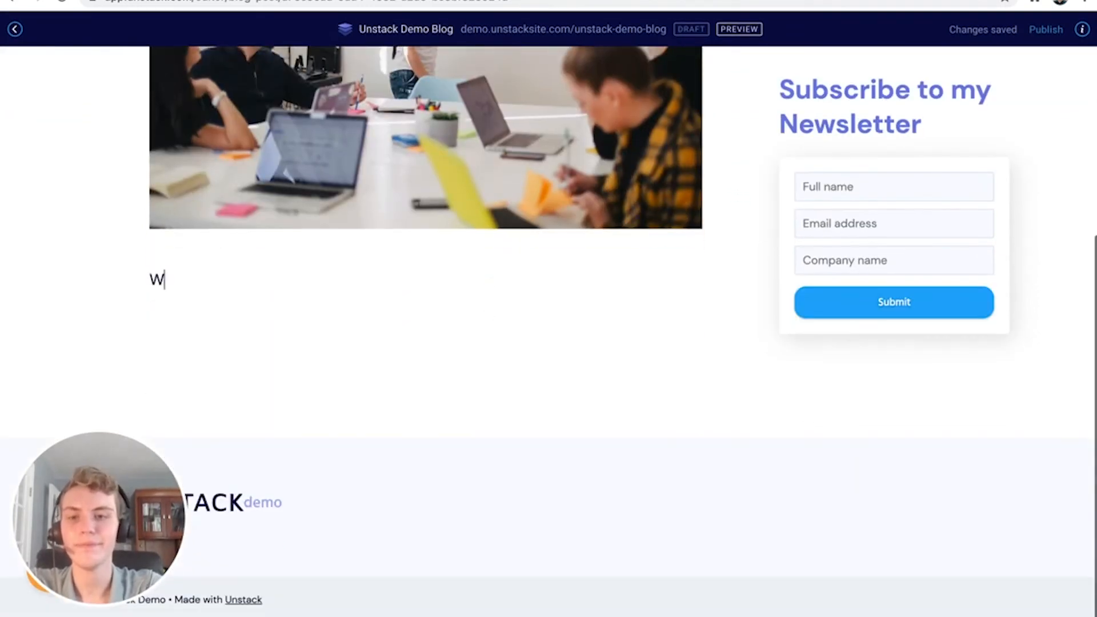
{"action": "type", "text": "elcome to the Unst"}
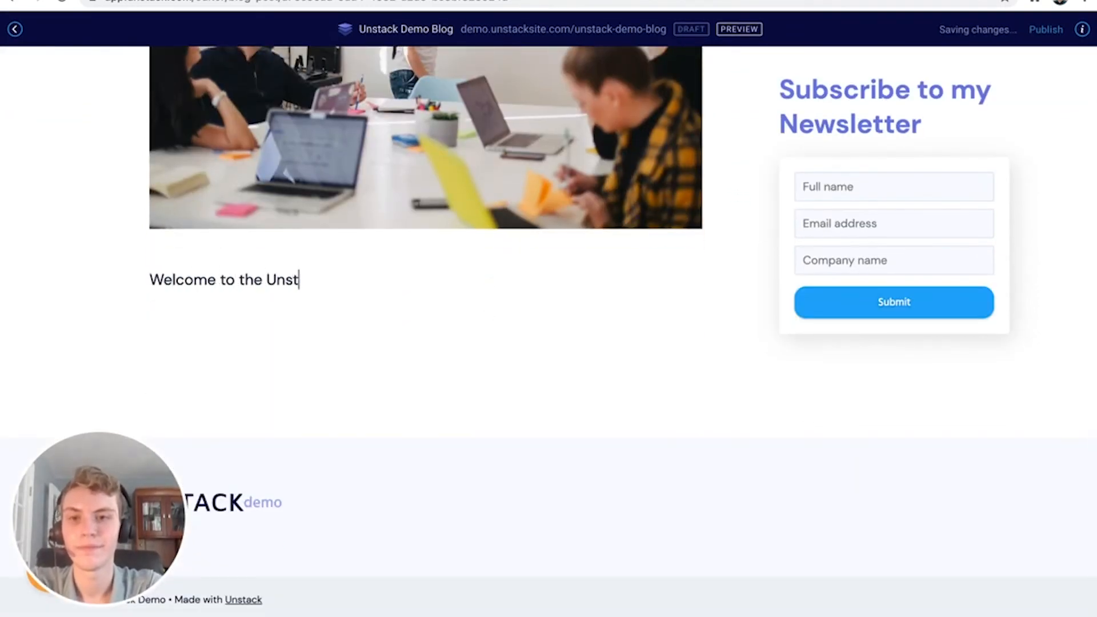
{"action": "type", "text": "ack Demo Blog"}
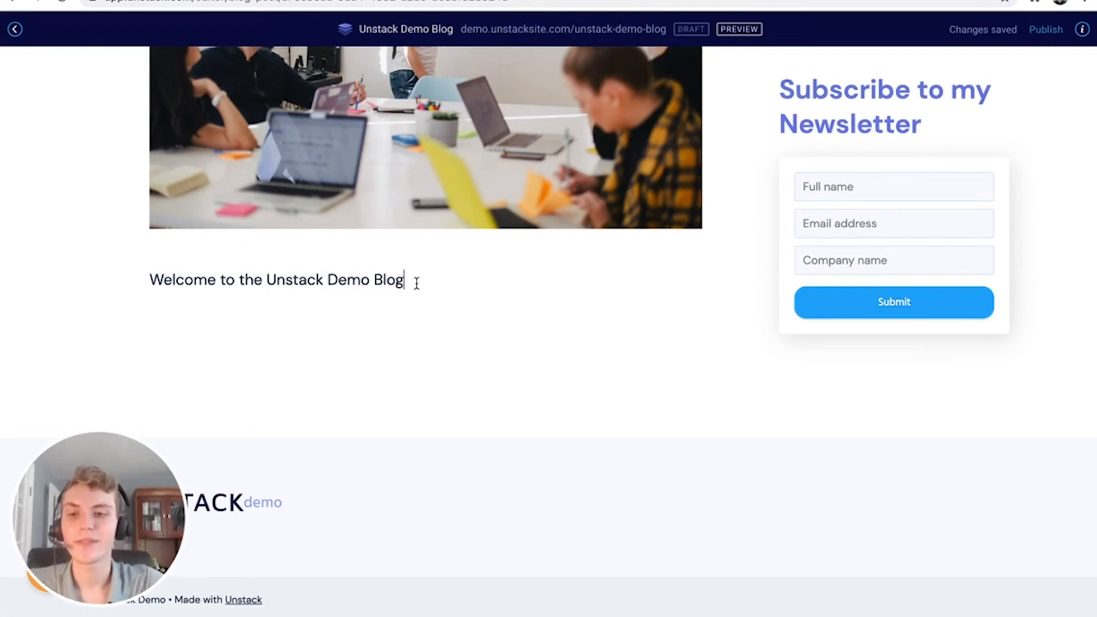
{"action": "left_click_drag", "start_coordinate": [413, 283], "coordinate": [145, 280]}
{"action": "left_click", "coordinate": [29, 245]}
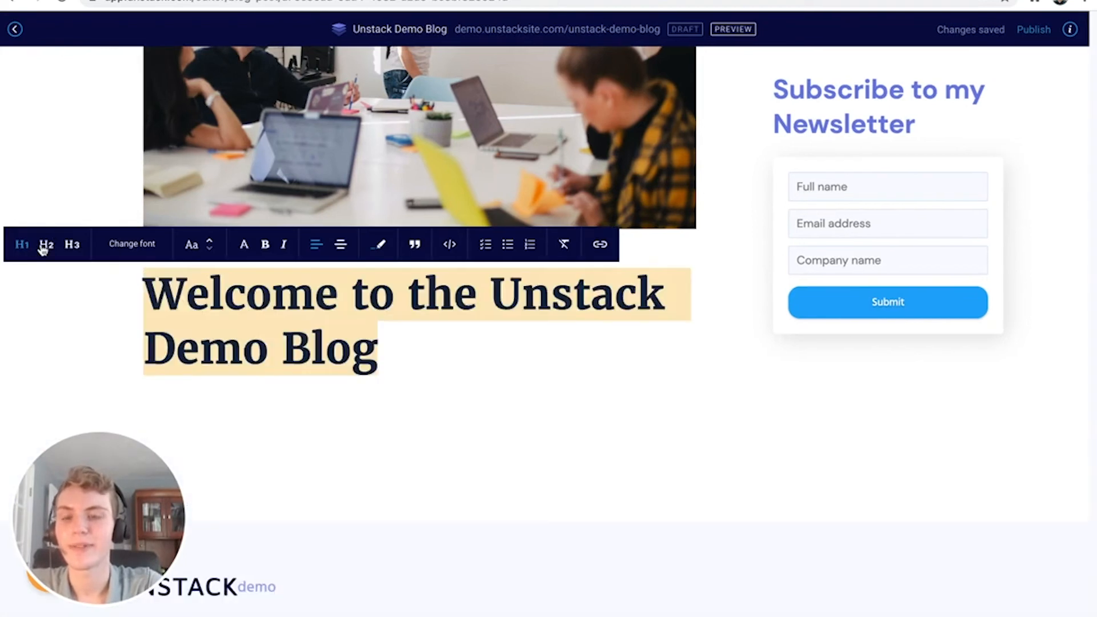
{"action": "left_click", "coordinate": [44, 244]}
{"action": "left_click", "coordinate": [70, 245]}
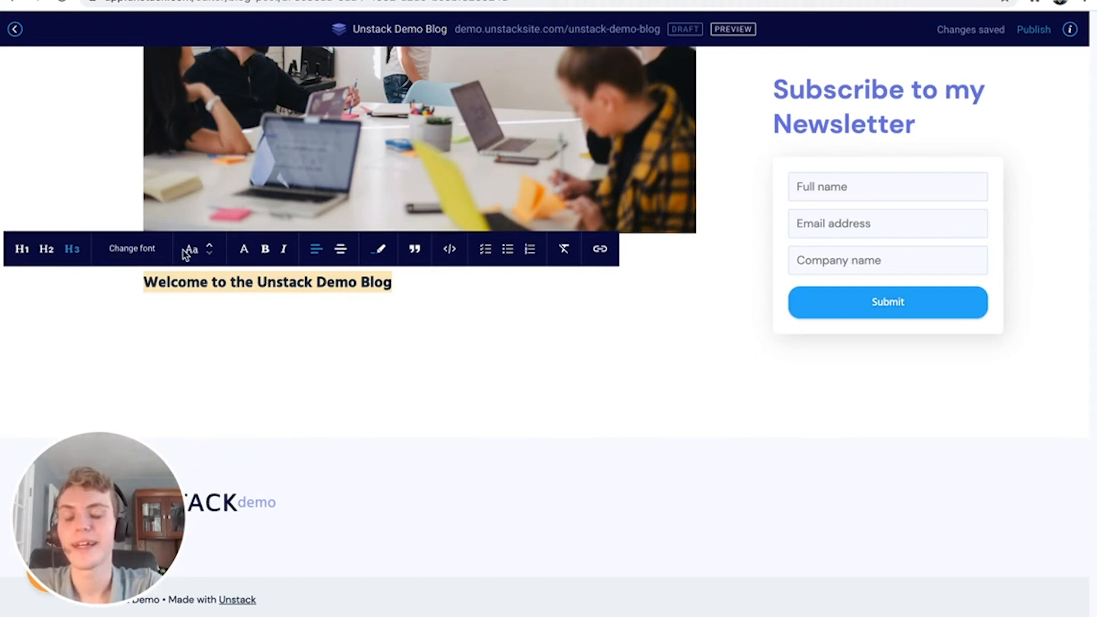
Try text colour, italic, centre alignment and block quote on the line, undoing each one
{"action": "left_click", "coordinate": [245, 250]}
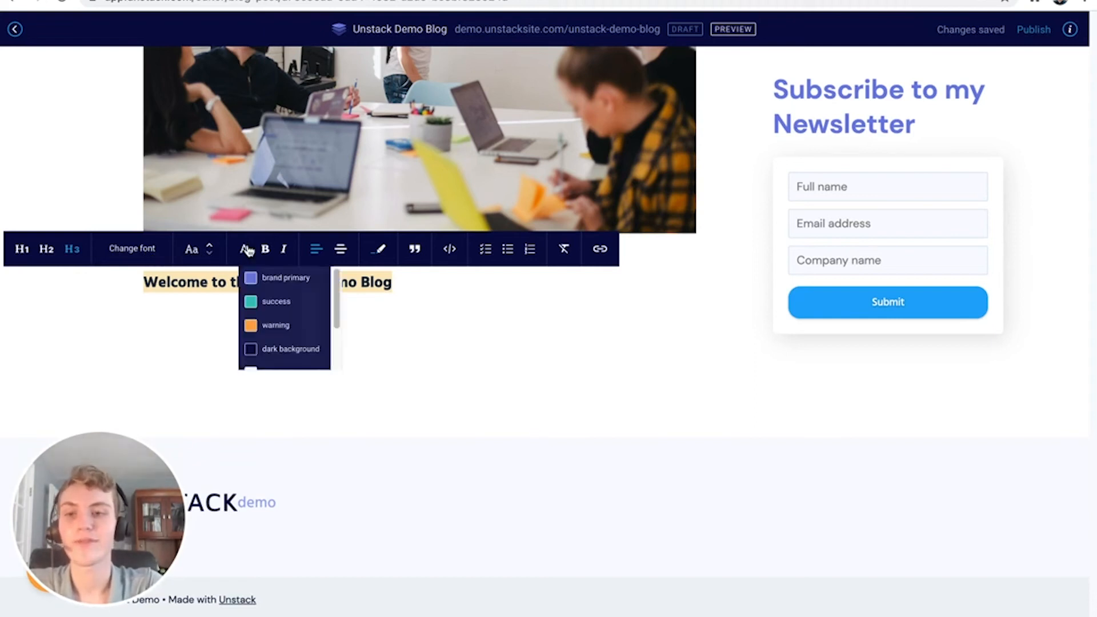
{"action": "left_click", "coordinate": [247, 250]}
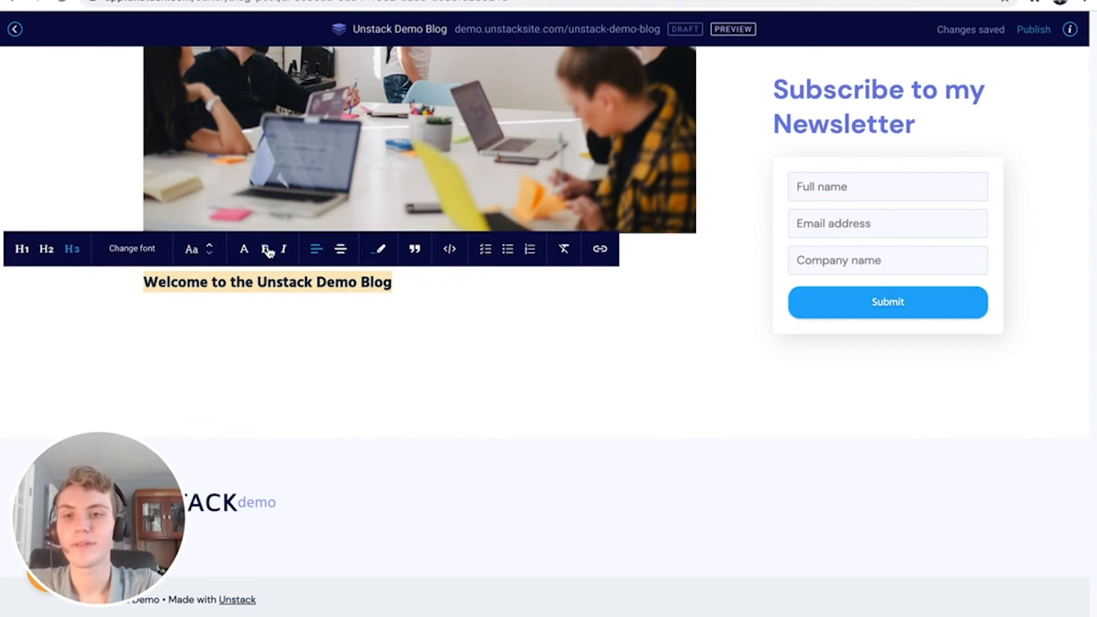
{"action": "left_click", "coordinate": [283, 249]}
{"action": "left_click", "coordinate": [284, 249]}
{"action": "left_click", "coordinate": [339, 251]}
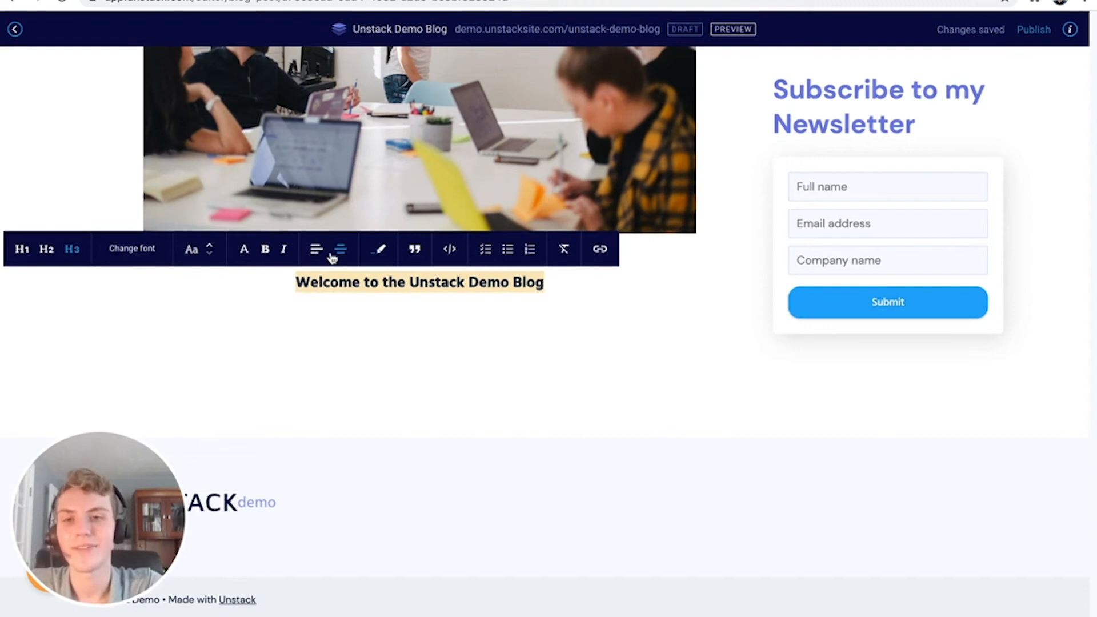
{"action": "left_click", "coordinate": [316, 250]}
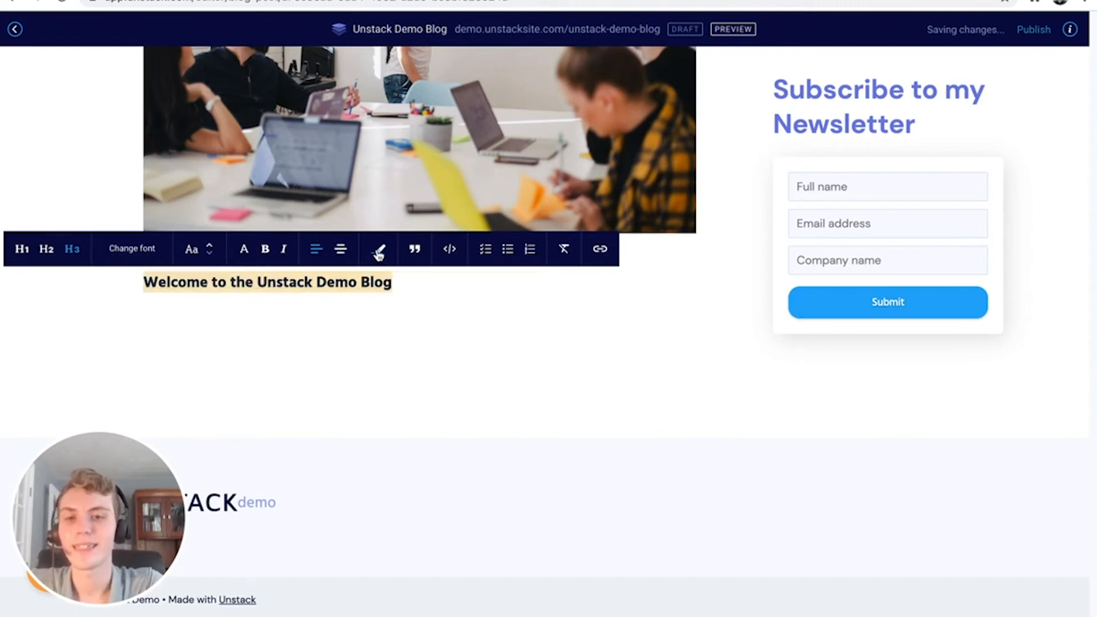
{"action": "left_click", "coordinate": [415, 251]}
{"action": "left_click", "coordinate": [415, 251]}
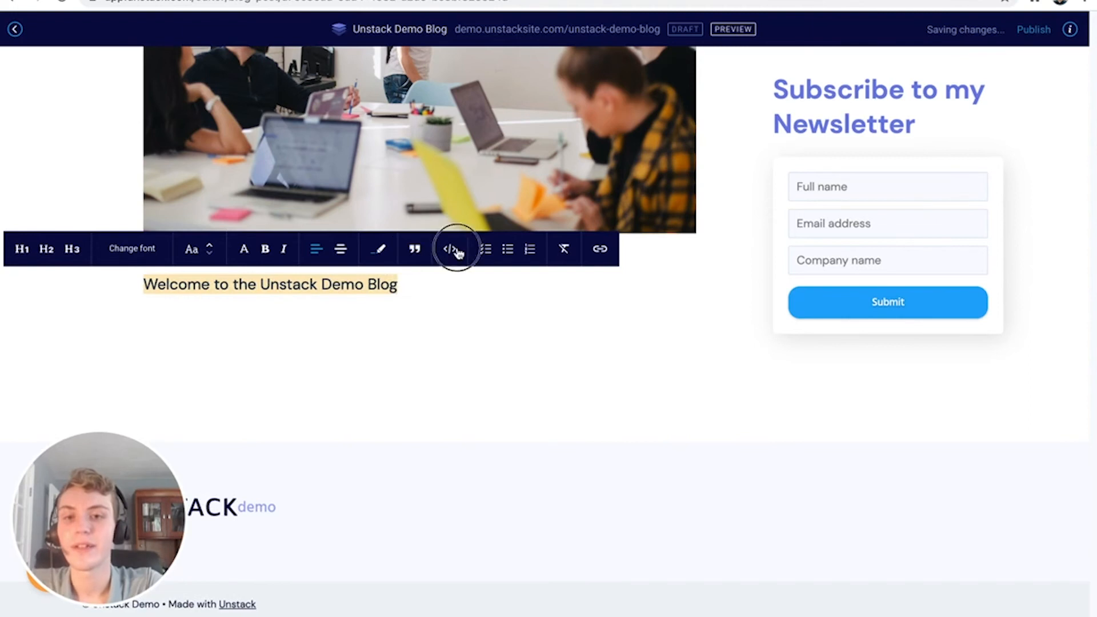
Try code, checklist, bulleted, numbered and link formatting, then leave the line as plain text
{"action": "left_click", "coordinate": [452, 251]}
{"action": "left_click", "coordinate": [455, 252]}
{"action": "left_click", "coordinate": [480, 250]}
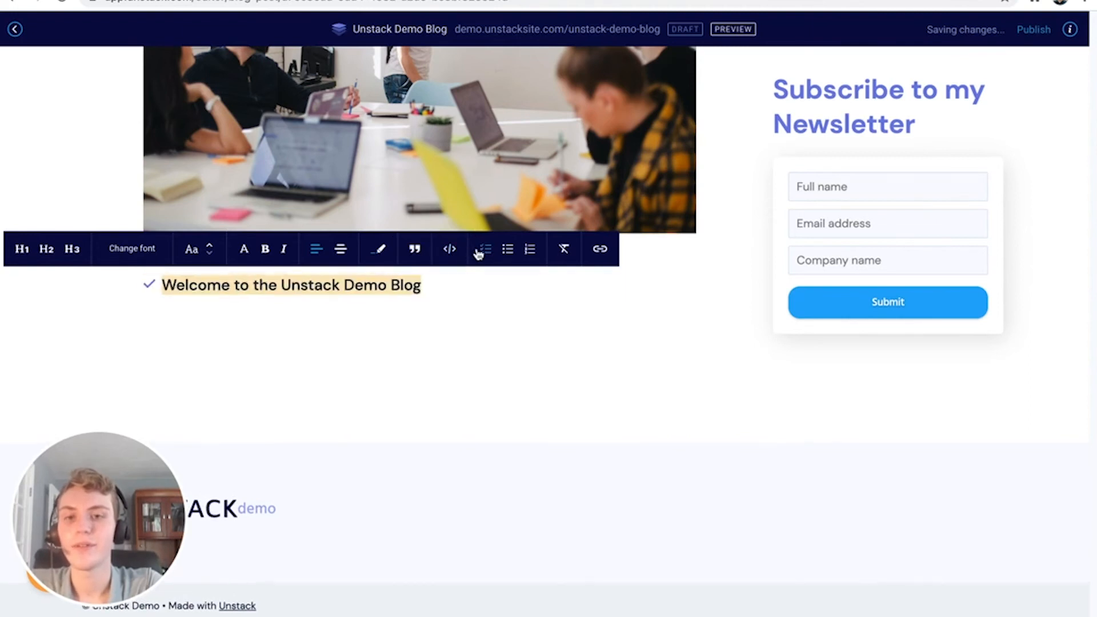
{"action": "left_click", "coordinate": [500, 252]}
{"action": "left_click", "coordinate": [530, 253]}
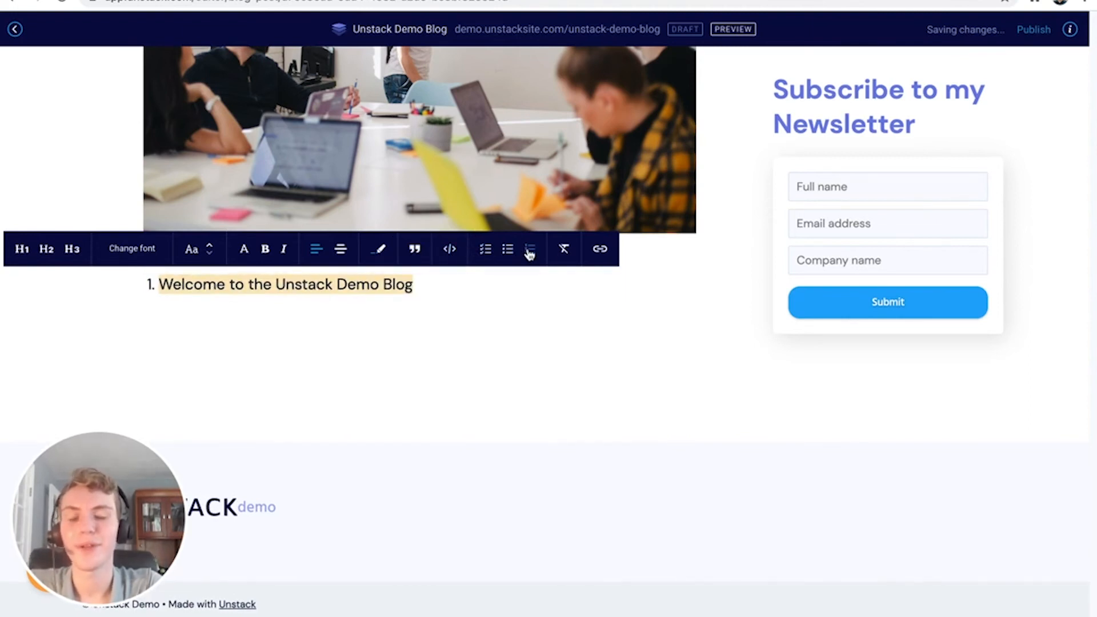
{"action": "left_click", "coordinate": [563, 255]}
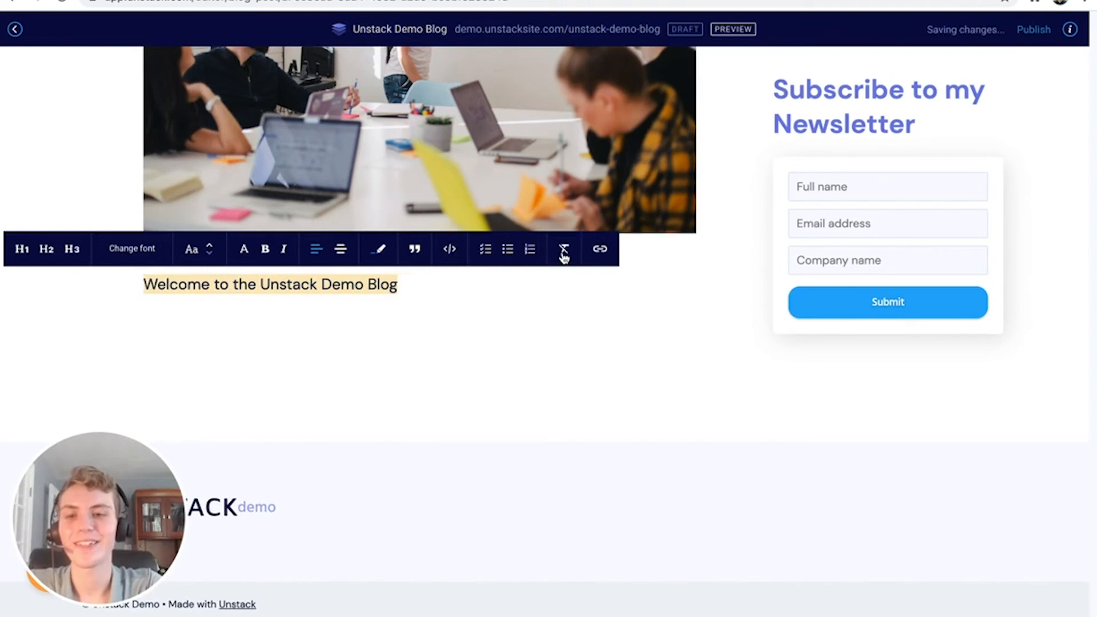
{"action": "left_click", "coordinate": [600, 249]}
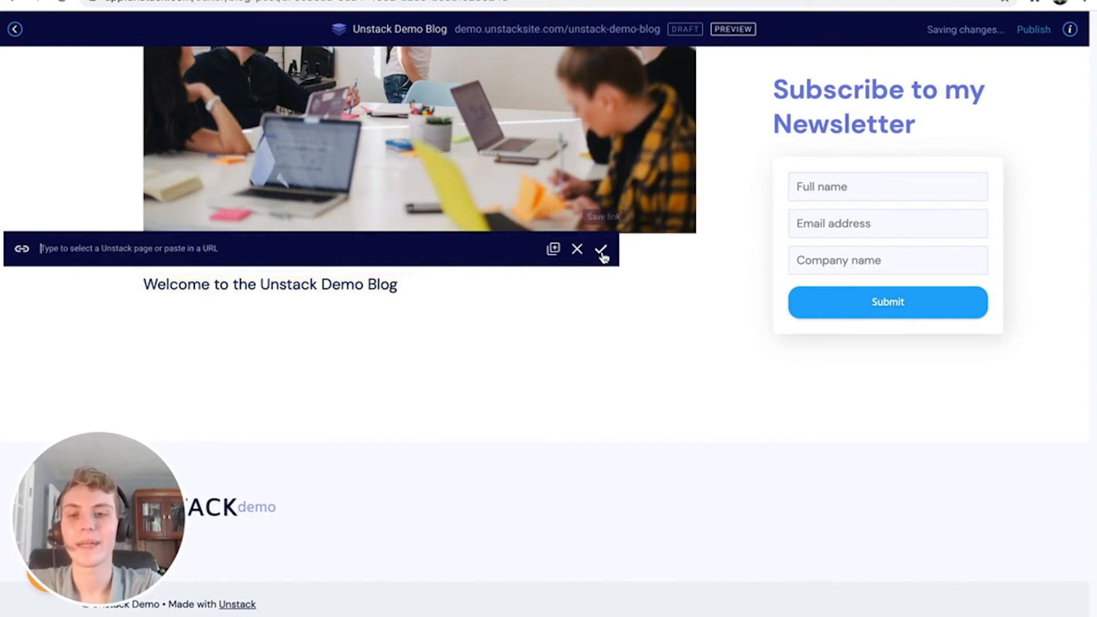
{"action": "left_click", "coordinate": [455, 279]}
{"action": "scroll", "coordinate": [455, 280], "scroll_direction": "up", "scroll_amount": 6}
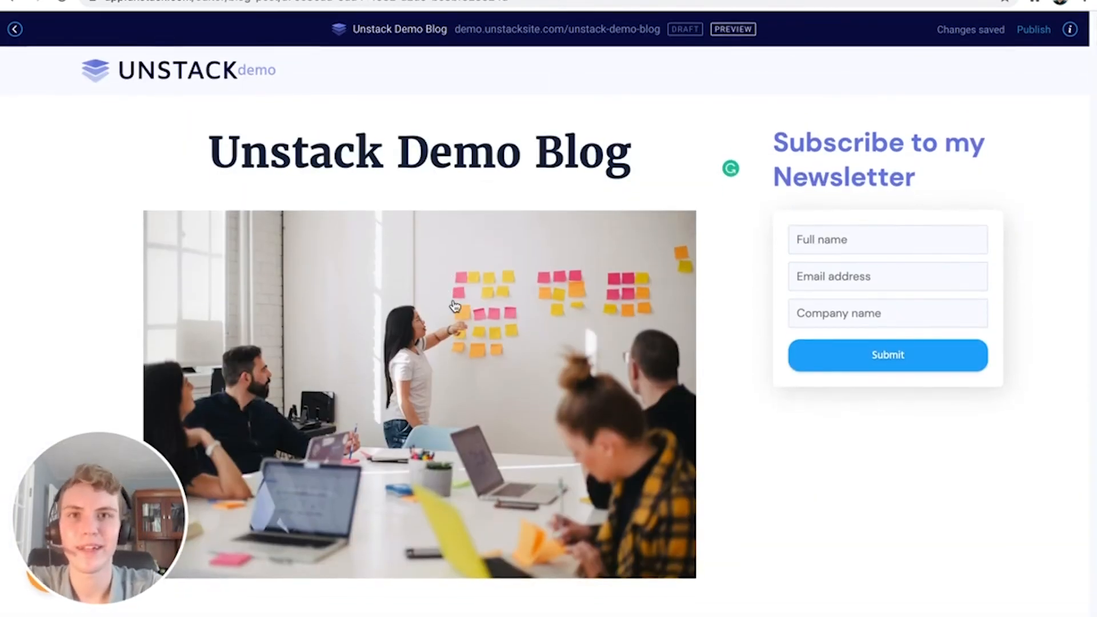
{"action": "left_click", "coordinate": [725, 29]}
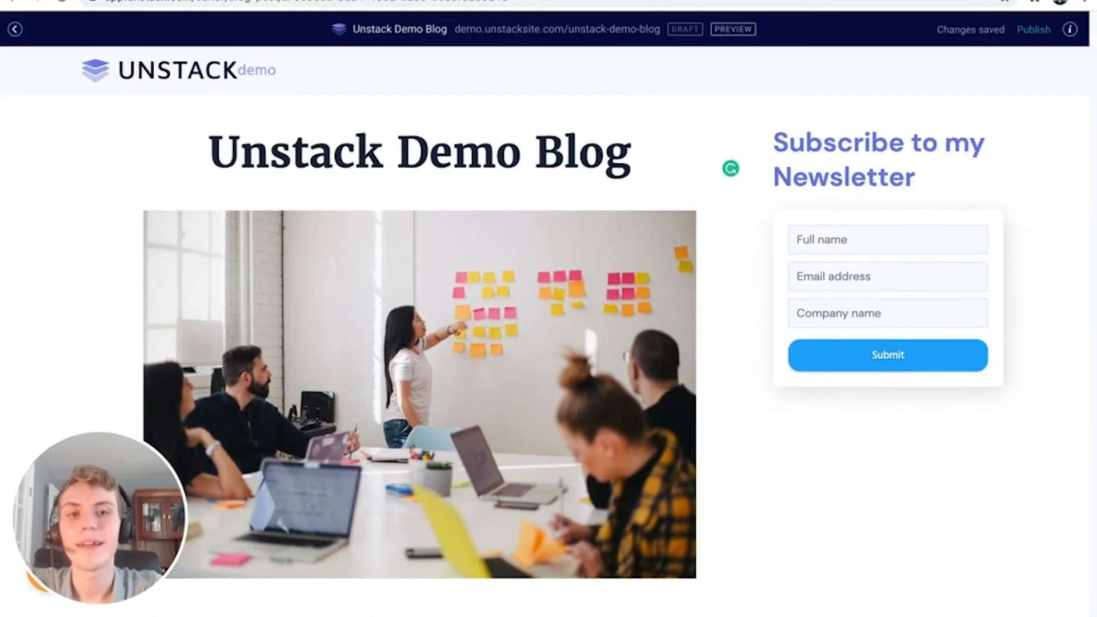
{"action": "scroll", "coordinate": [680, 254], "scroll_direction": "down", "scroll_amount": 6}
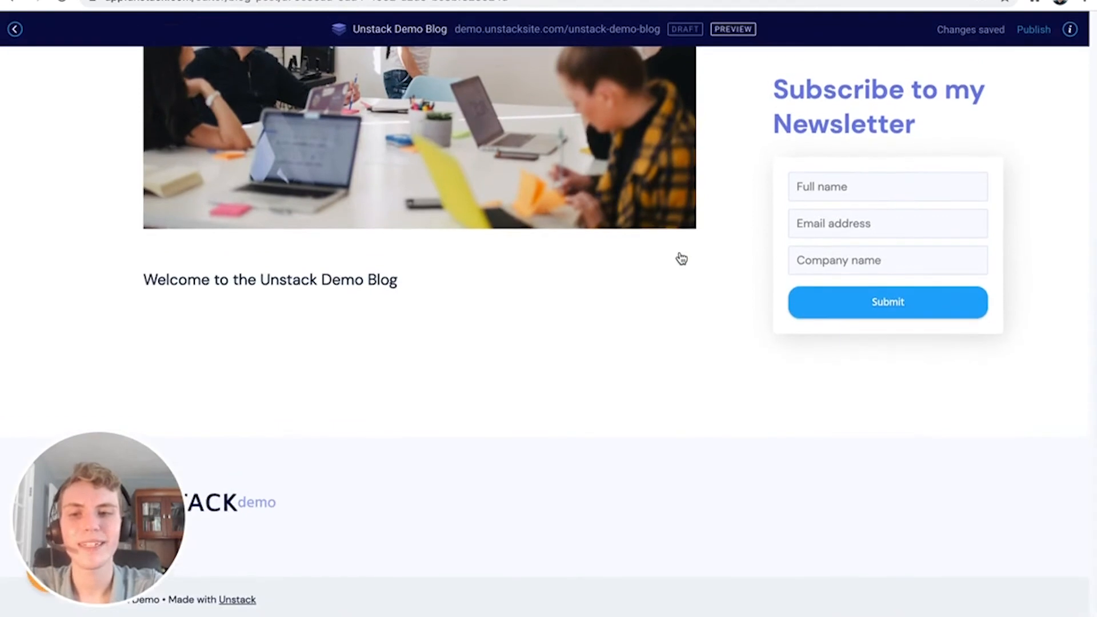
{"action": "scroll", "coordinate": [681, 259], "scroll_direction": "up", "scroll_amount": 6}
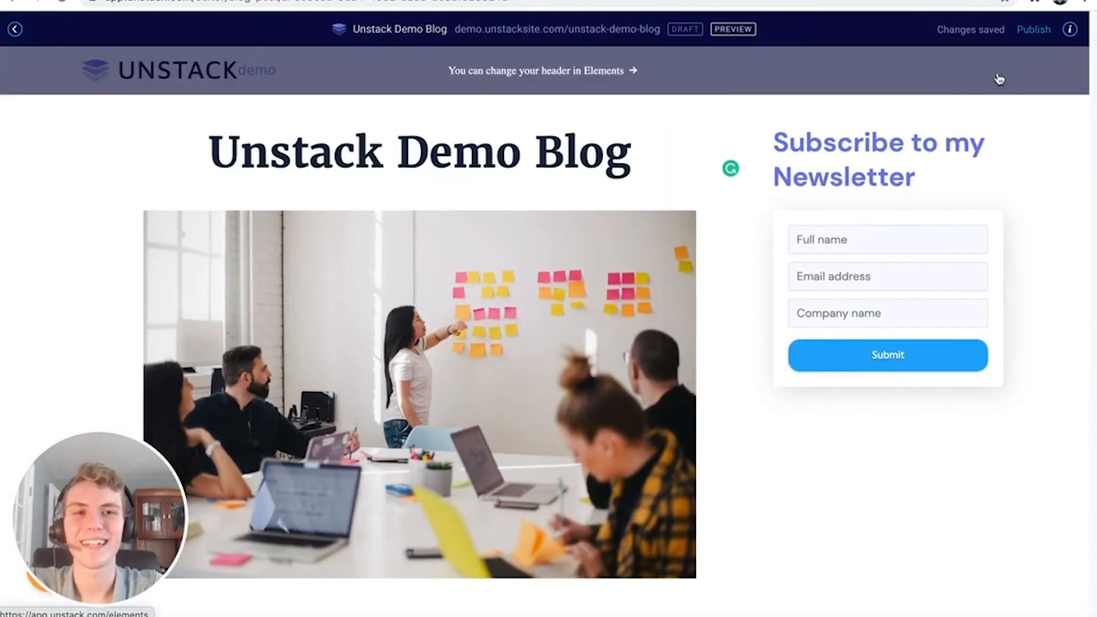
Set the post category to News and enter the search description 'The Unstack Demo B'
{"action": "left_click", "coordinate": [1070, 29]}
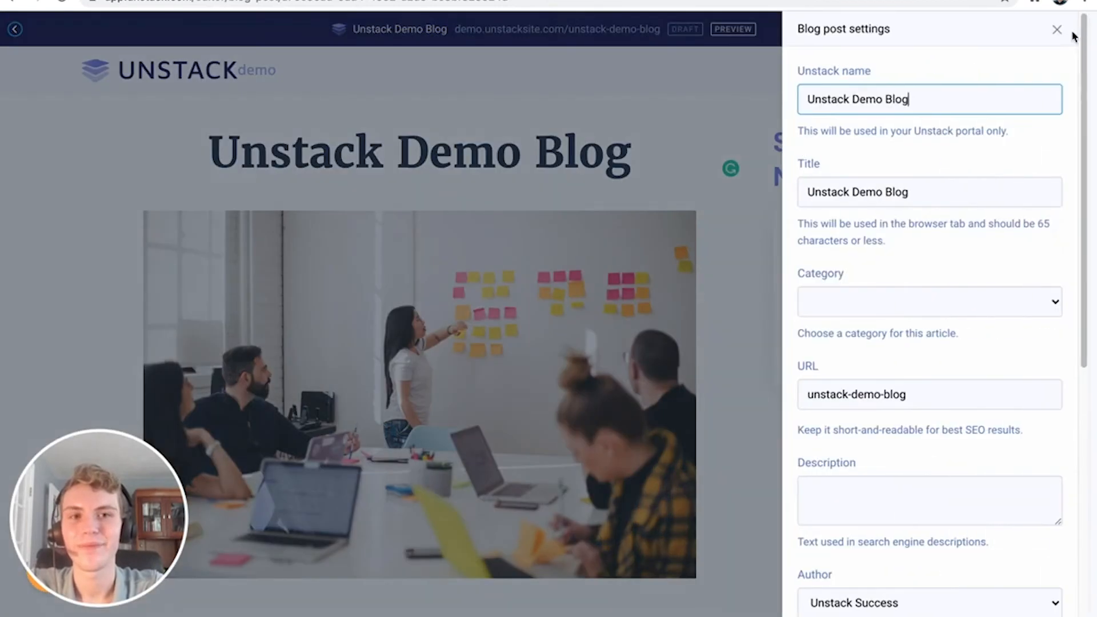
{"action": "scroll", "coordinate": [925, 188], "scroll_direction": "down", "scroll_amount": 2}
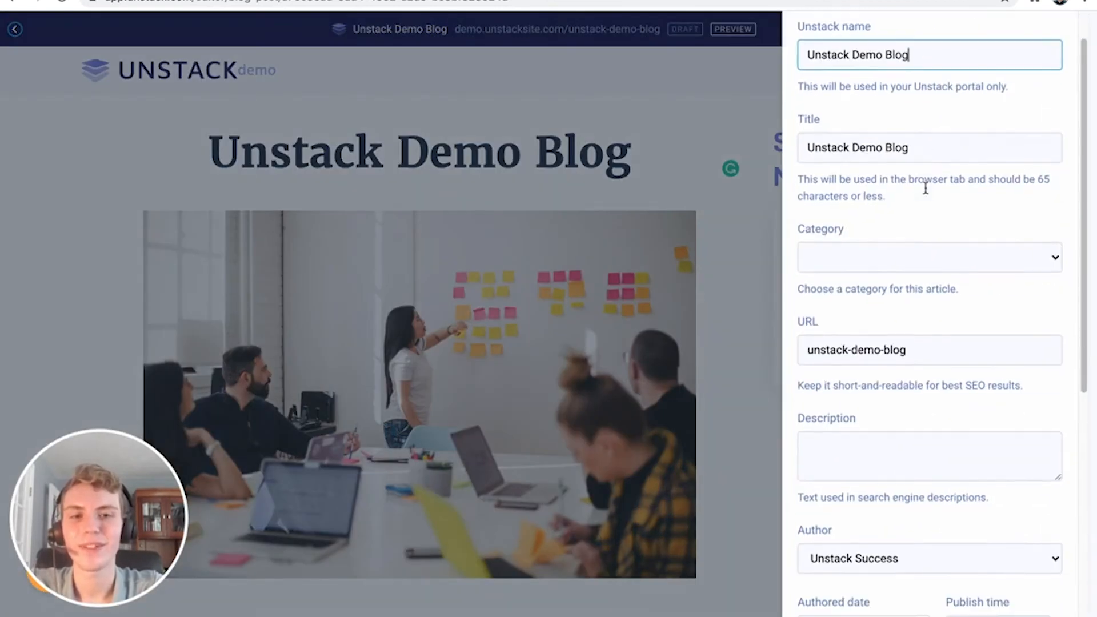
{"action": "left_click", "coordinate": [910, 230]}
{"action": "left_click", "coordinate": [908, 246]}
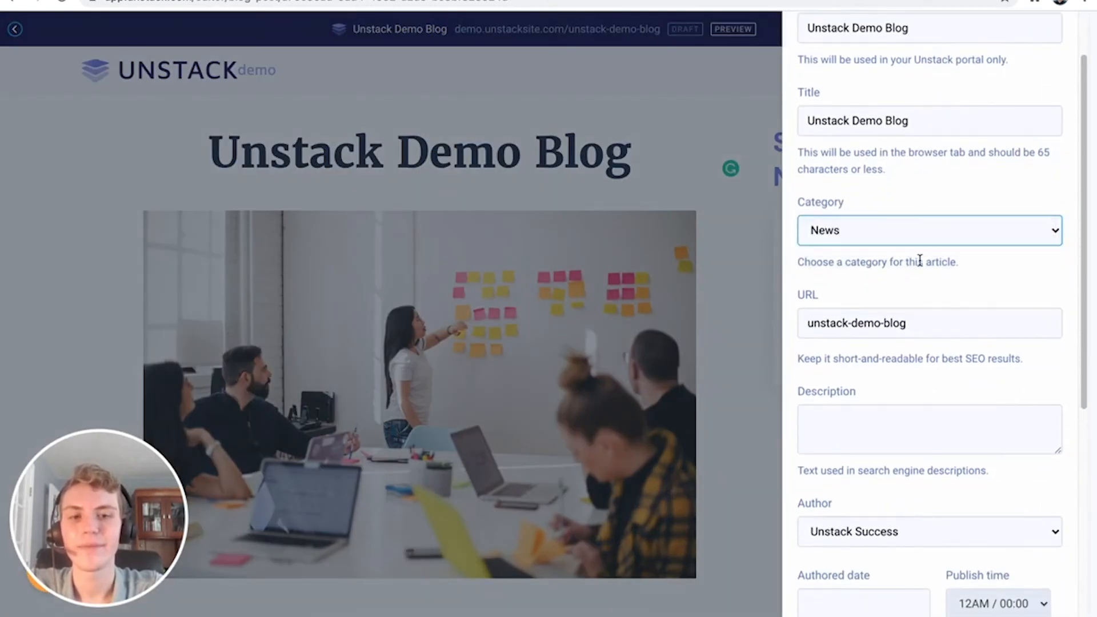
{"action": "scroll", "coordinate": [916, 254], "scroll_direction": "down", "scroll_amount": 5}
{"action": "left_click", "coordinate": [900, 233]}
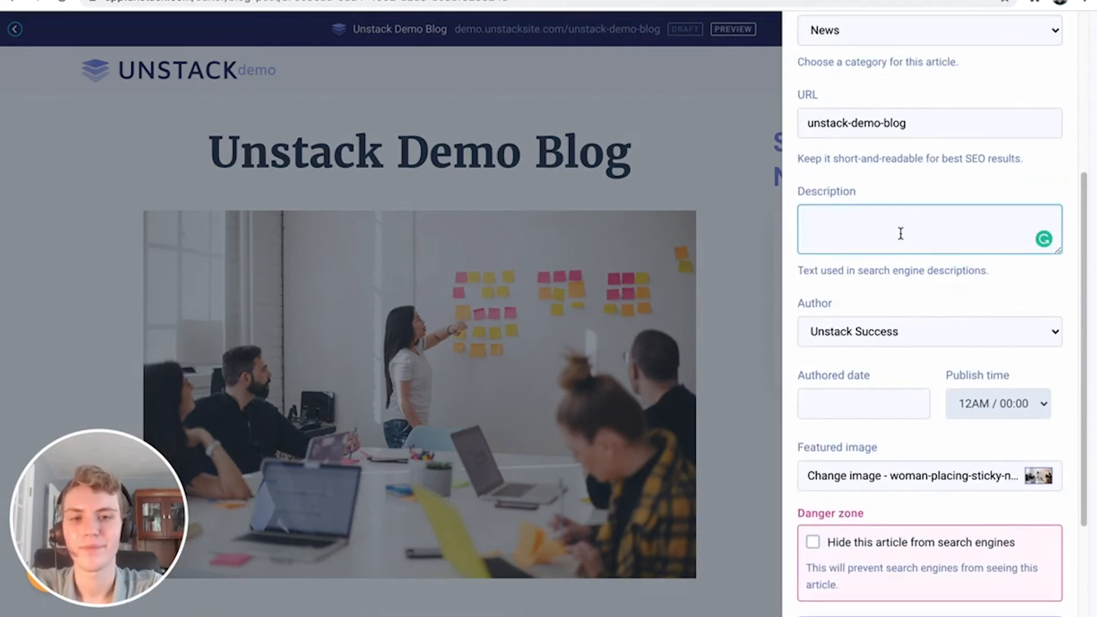
{"action": "type", "text": "The Unstack Demo Blog"}
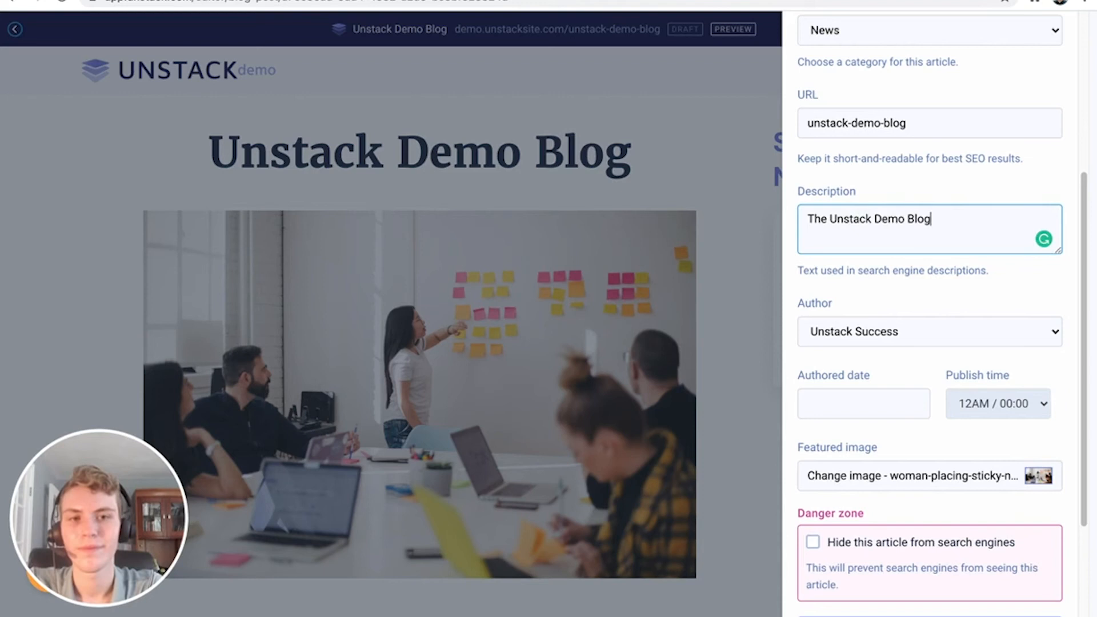
{"action": "left_click", "coordinate": [889, 299]}
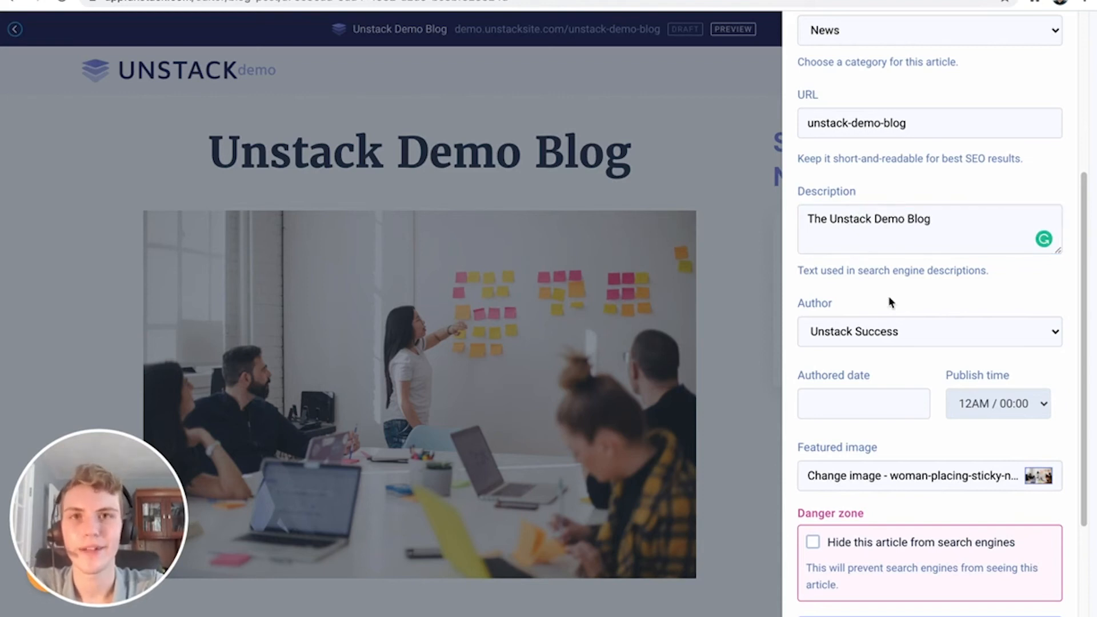
Set the post's authored date to August 21, keeping the existing publish time
{"action": "scroll", "coordinate": [889, 302], "scroll_direction": "down", "scroll_amount": 2}
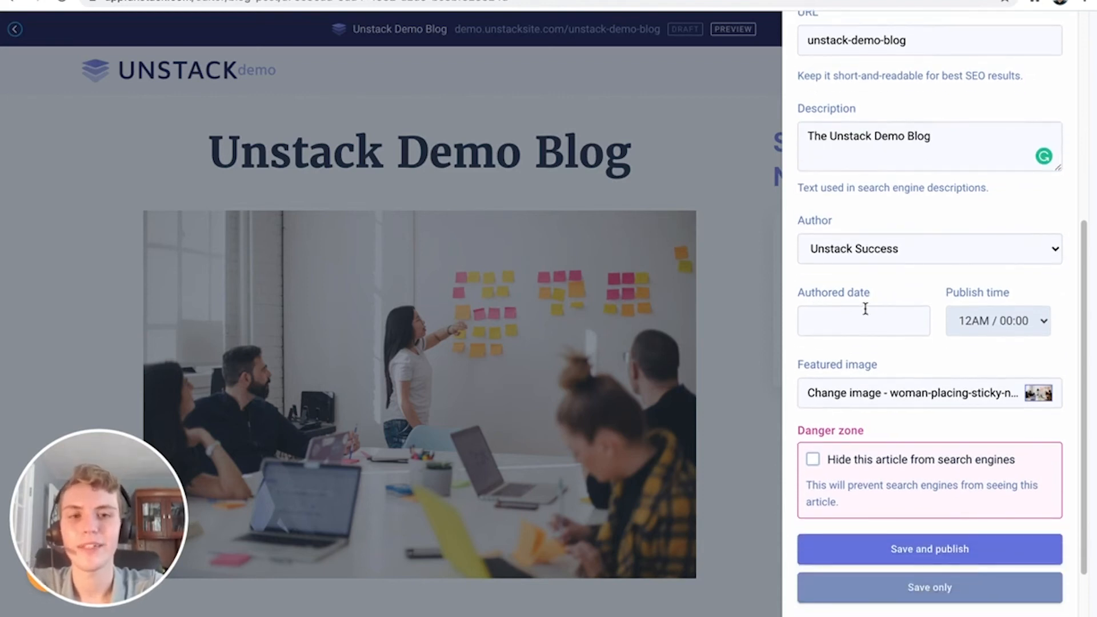
{"action": "left_click", "coordinate": [865, 309]}
{"action": "left_click", "coordinate": [885, 241]}
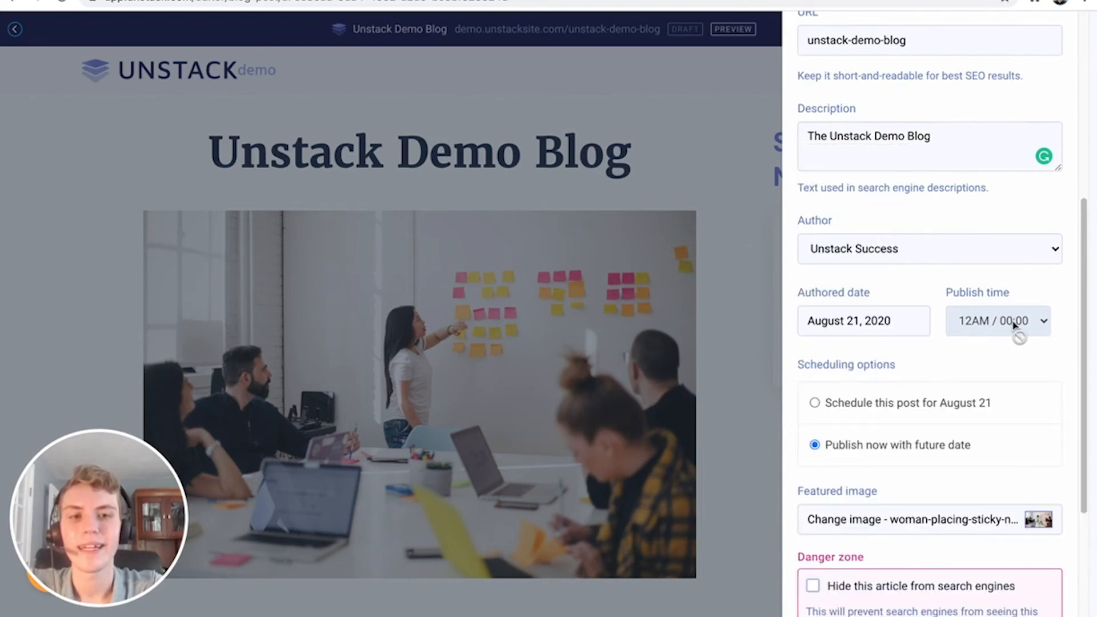
{"action": "left_click", "coordinate": [848, 410]}
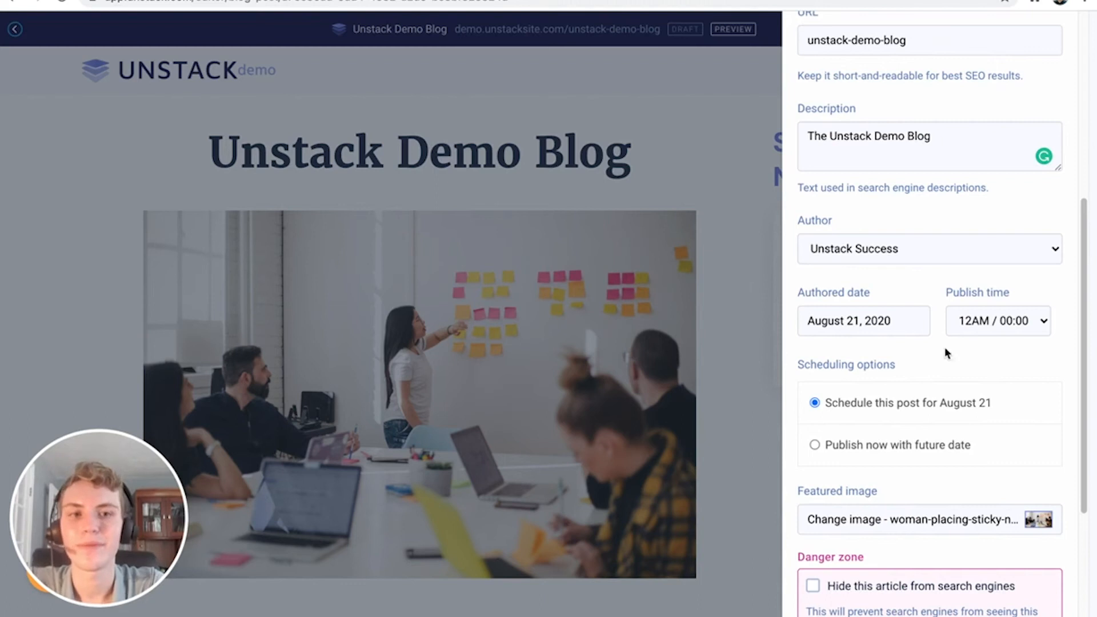
{"action": "left_click", "coordinate": [949, 320]}
{"action": "mouse_move", "coordinate": [1006, 612]}
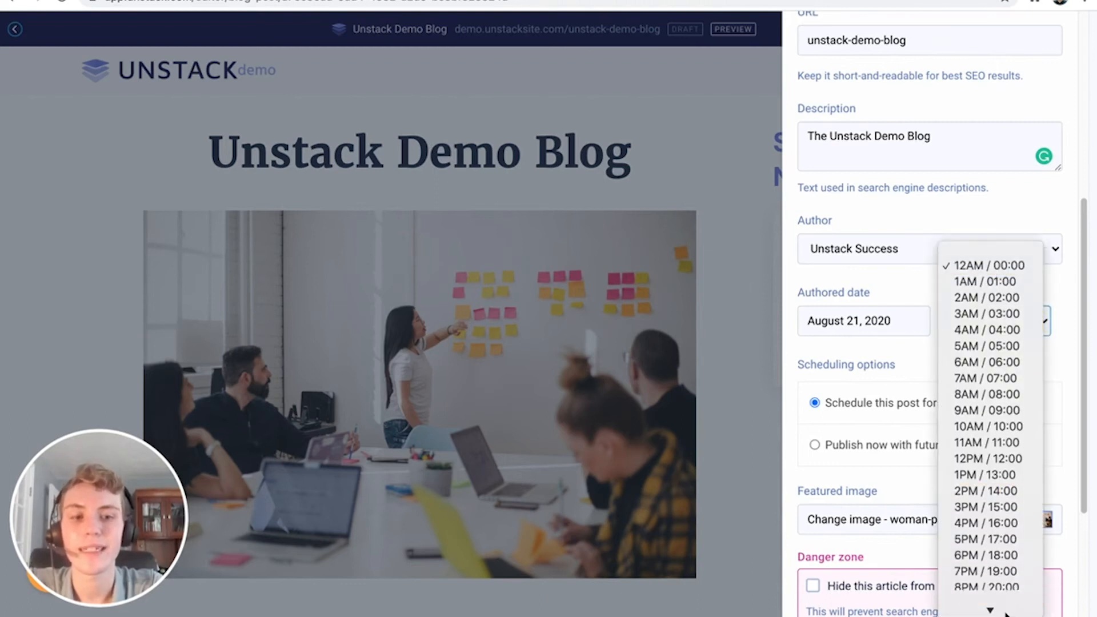
{"action": "left_click", "coordinate": [913, 372]}
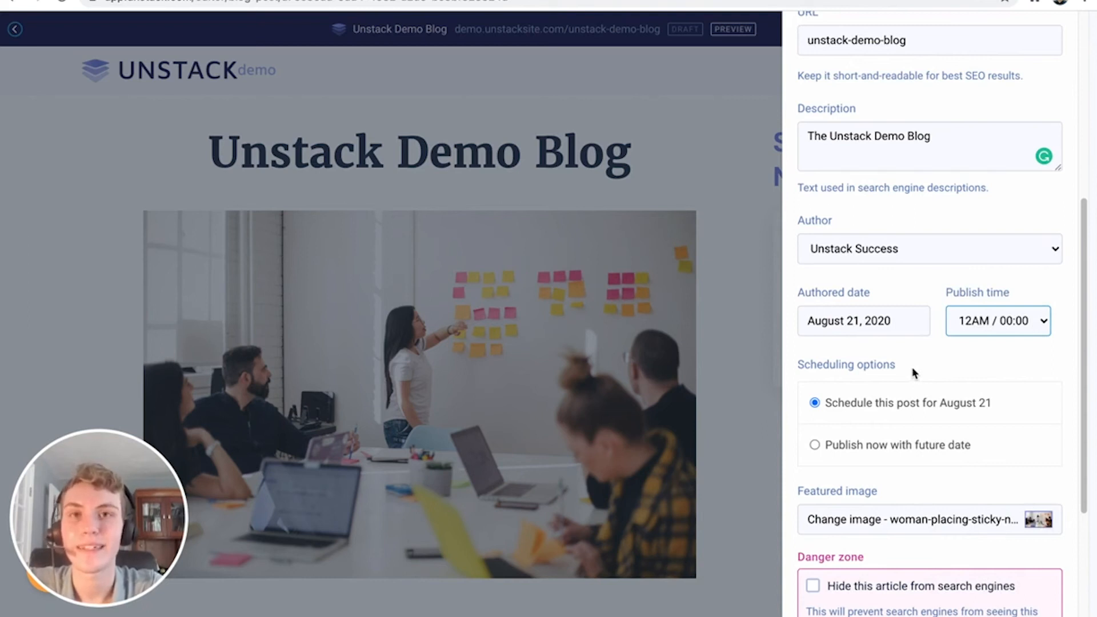
Choose 'Publish now with future date' and save and publish the post
{"action": "scroll", "coordinate": [914, 371], "scroll_direction": "down", "scroll_amount": 3}
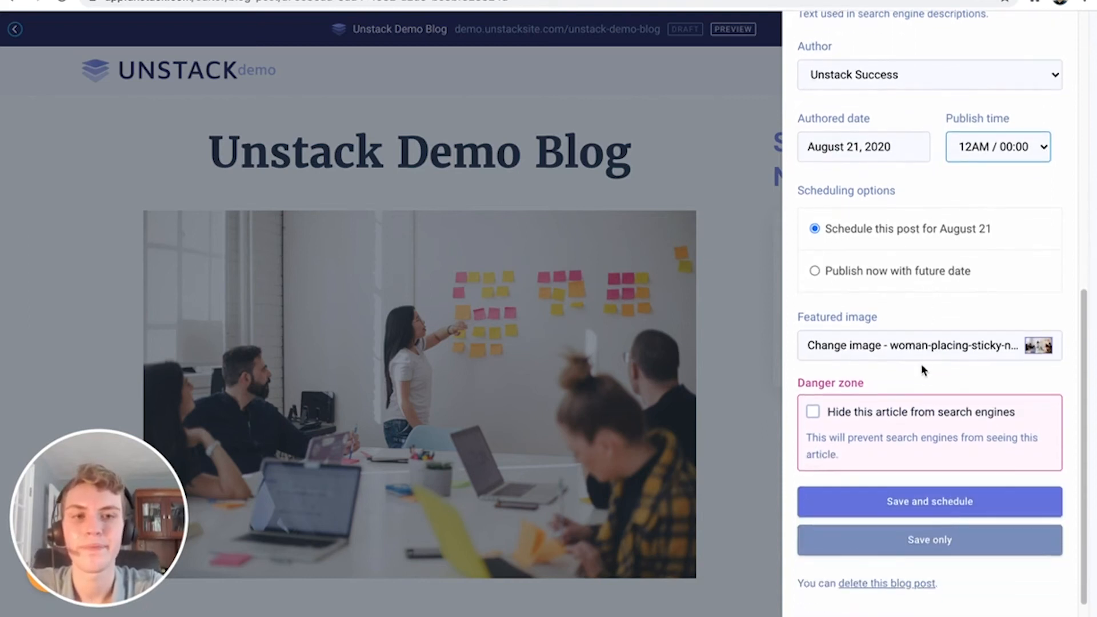
{"action": "scroll", "coordinate": [919, 308], "scroll_direction": "up", "scroll_amount": 1}
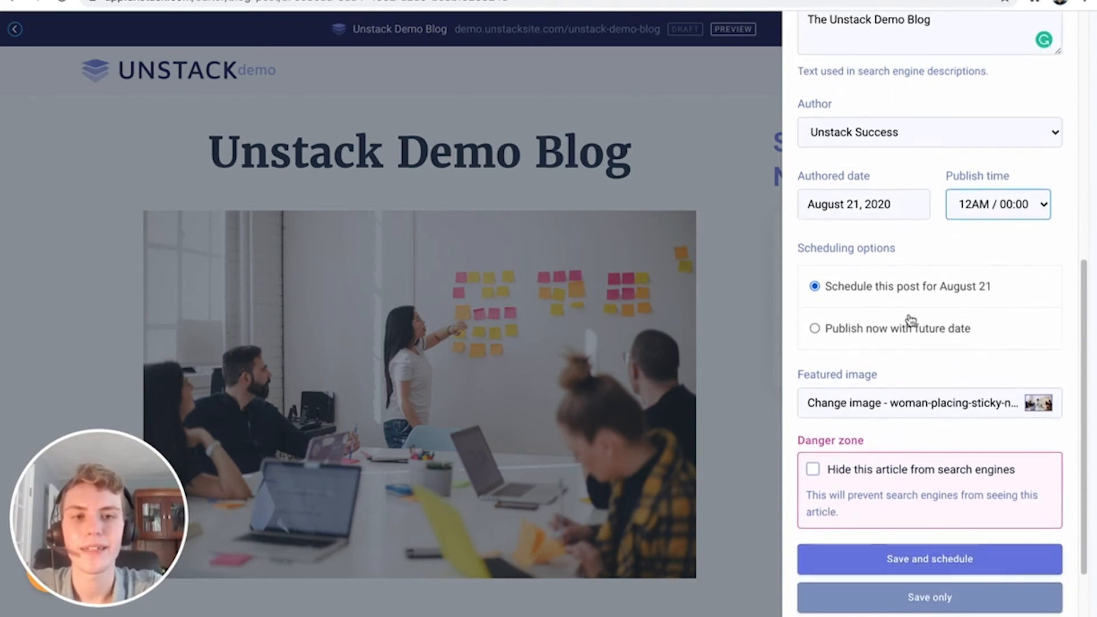
{"action": "left_click", "coordinate": [900, 332]}
{"action": "scroll", "coordinate": [943, 351], "scroll_direction": "down", "scroll_amount": 1}
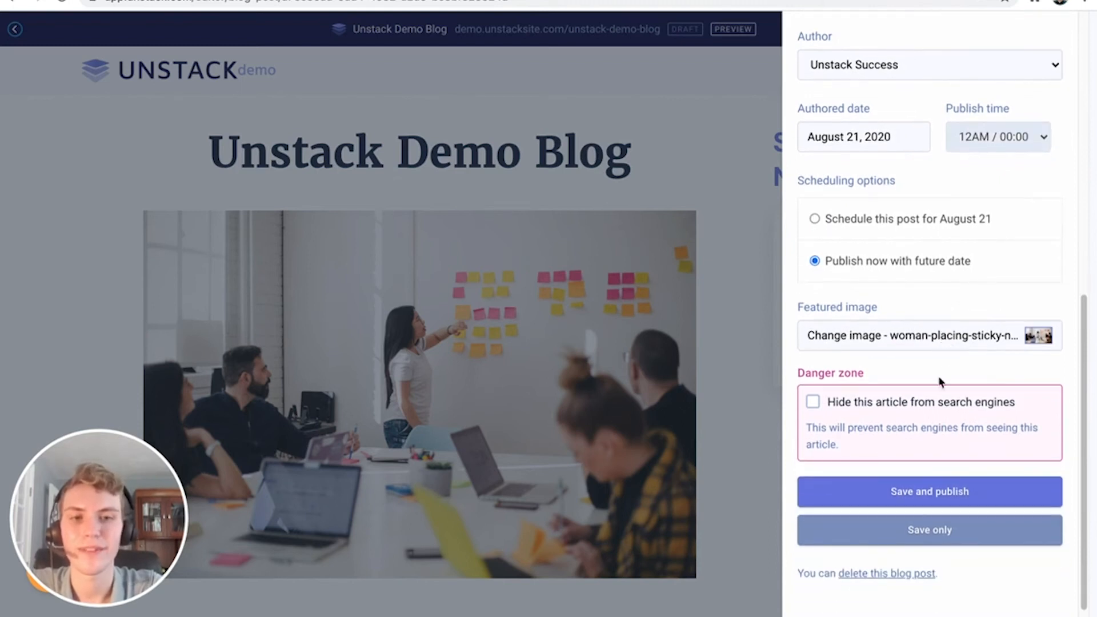
{"action": "left_click", "coordinate": [925, 483]}
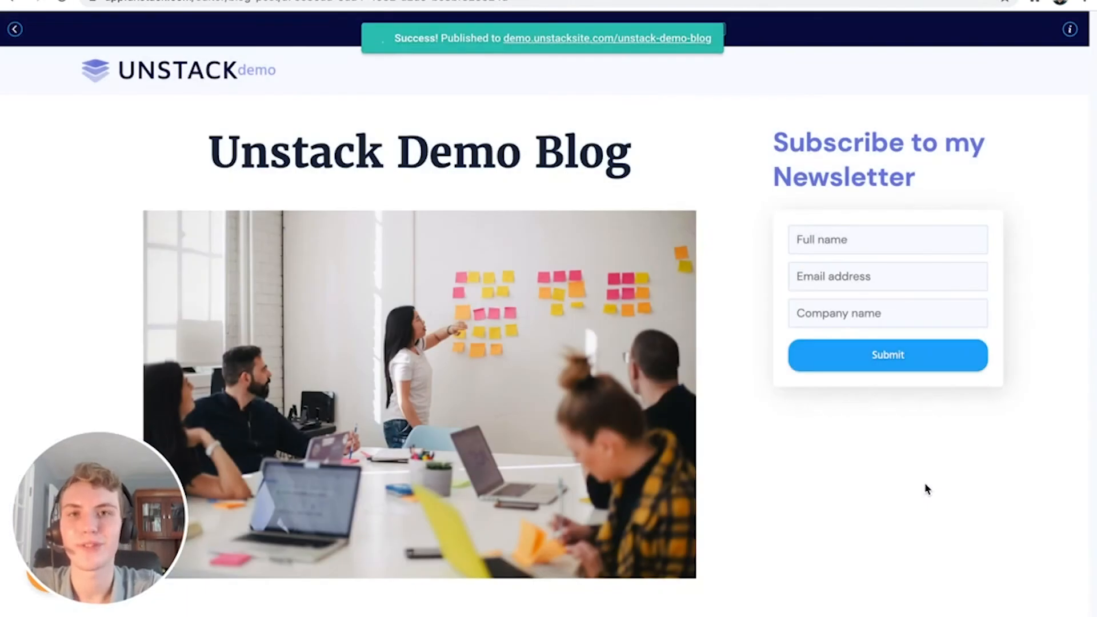
View the published post on the live site, then return to the blog's article list
{"action": "left_click", "coordinate": [672, 38]}
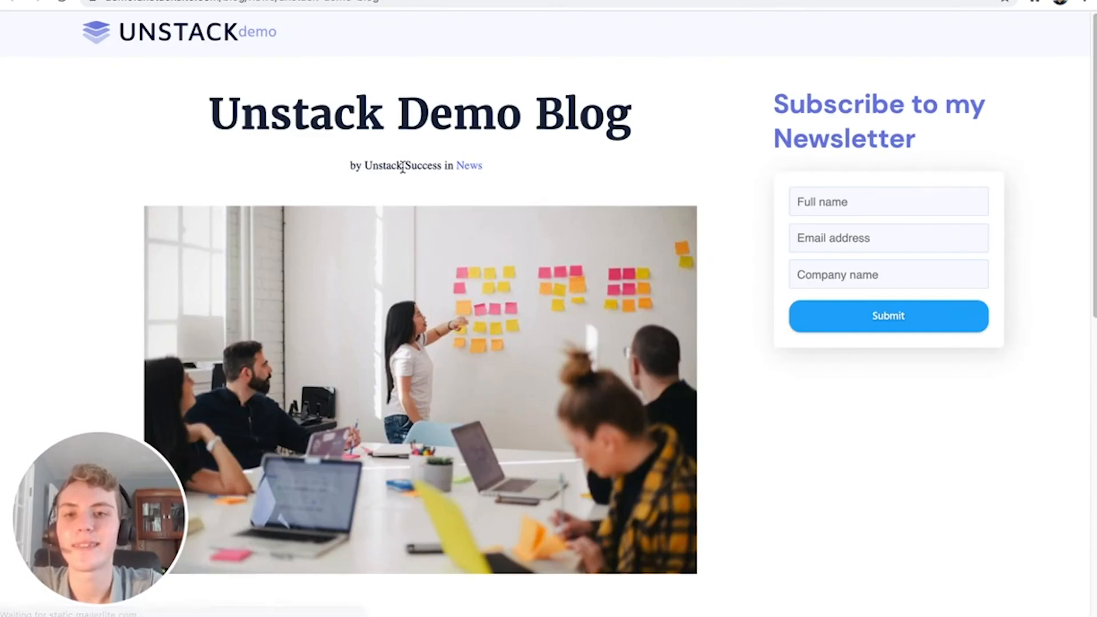
{"action": "left_click", "coordinate": [465, 167]}
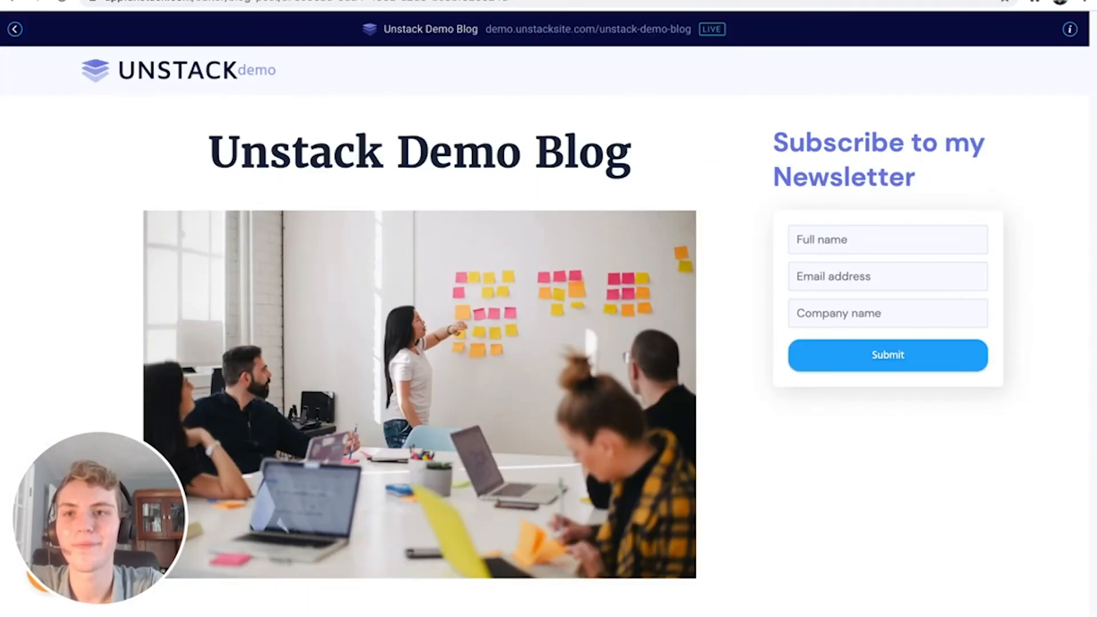
{"action": "left_click", "coordinate": [17, 29]}
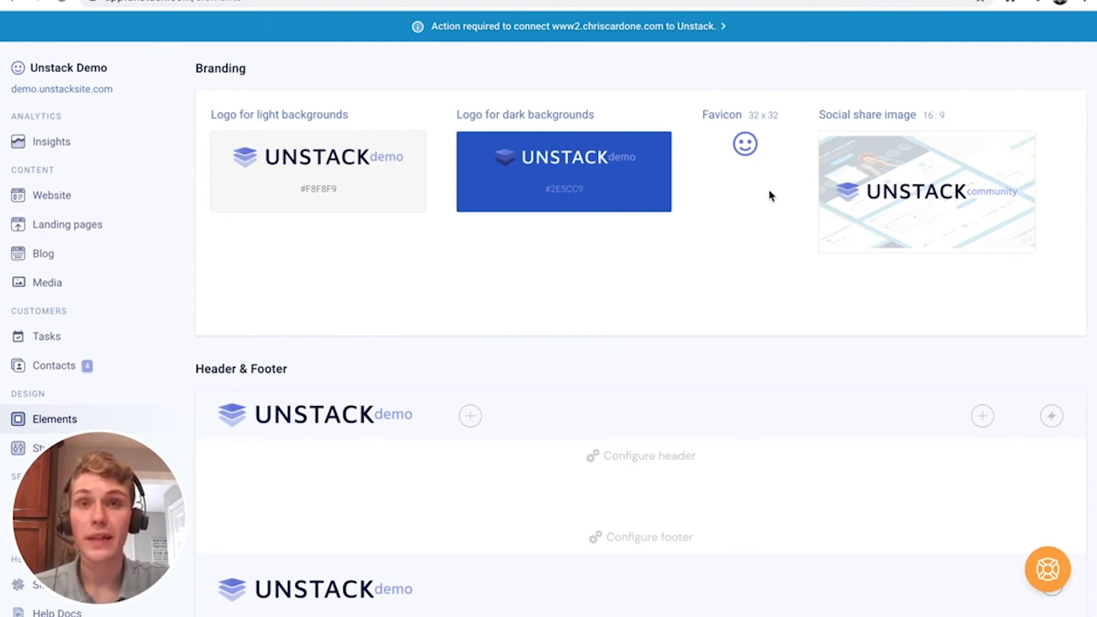
Scroll down to Header & Footer and open the site header's configuration
{"action": "scroll", "coordinate": [771, 335], "scroll_direction": "down", "scroll_amount": 3}
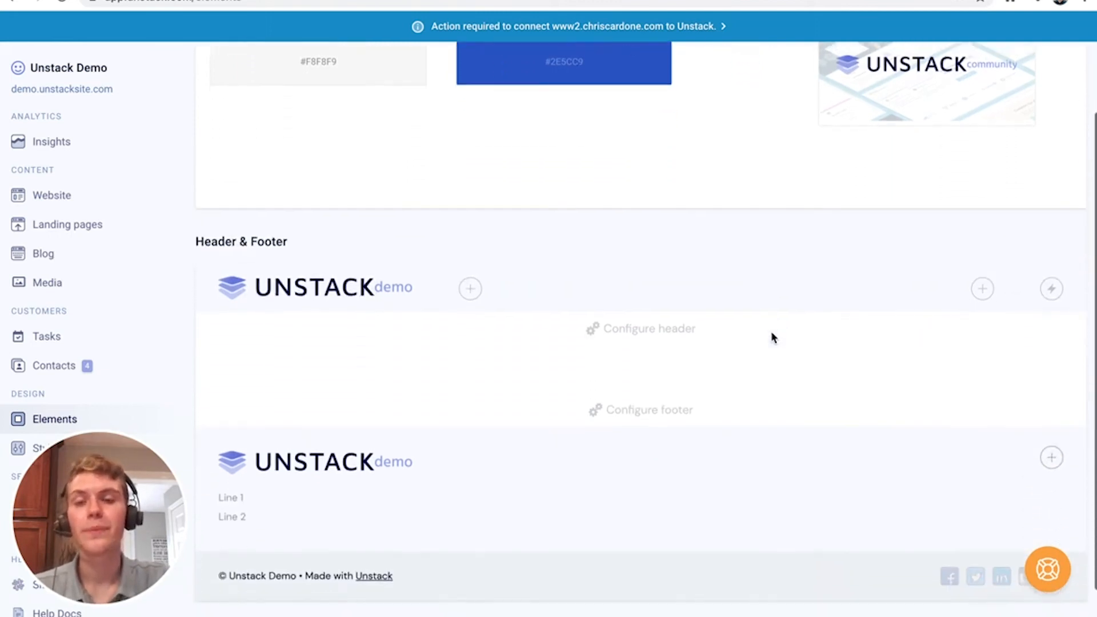
{"action": "scroll", "coordinate": [770, 337], "scroll_direction": "down", "scroll_amount": 1}
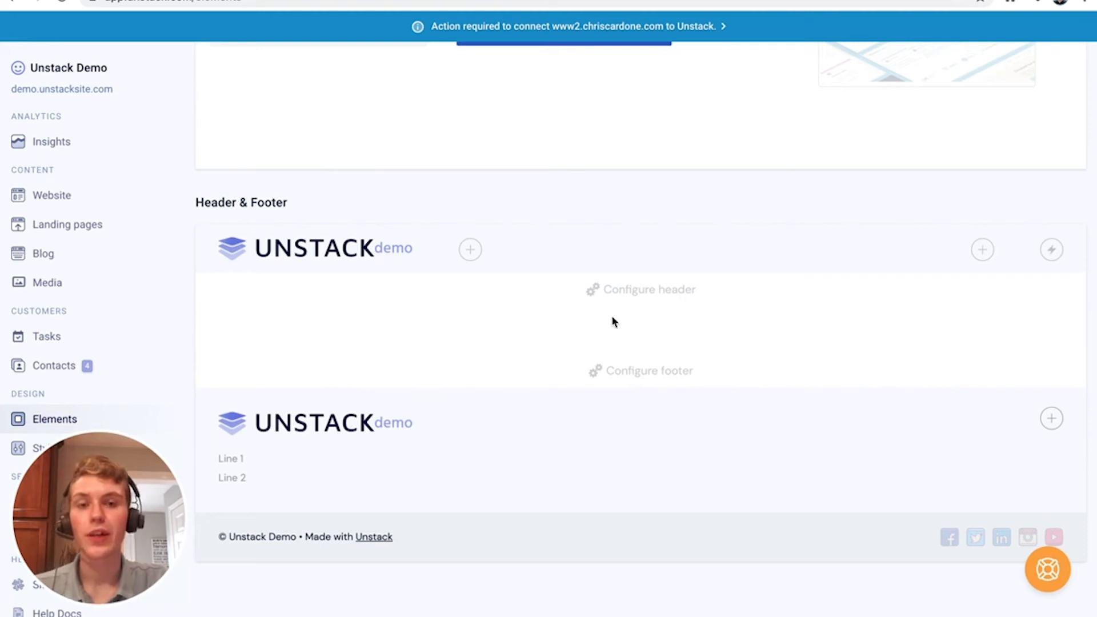
{"action": "left_click", "coordinate": [637, 289]}
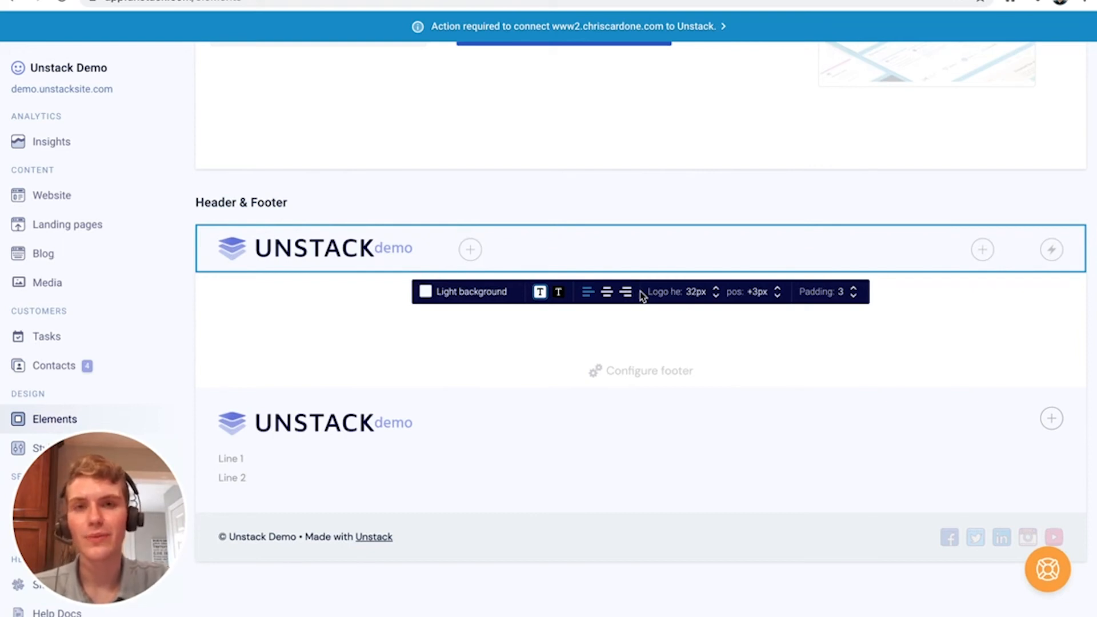
Give the site header the 'Dark background' option with light text
{"action": "left_click", "coordinate": [481, 290]}
{"action": "left_click", "coordinate": [477, 398]}
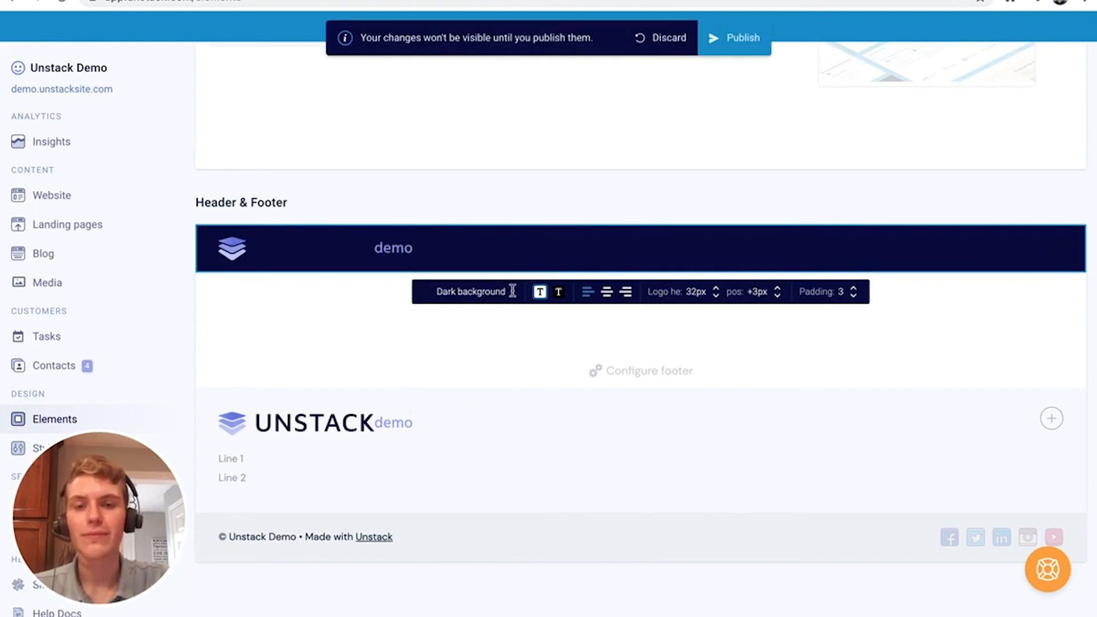
{"action": "left_click", "coordinate": [558, 295]}
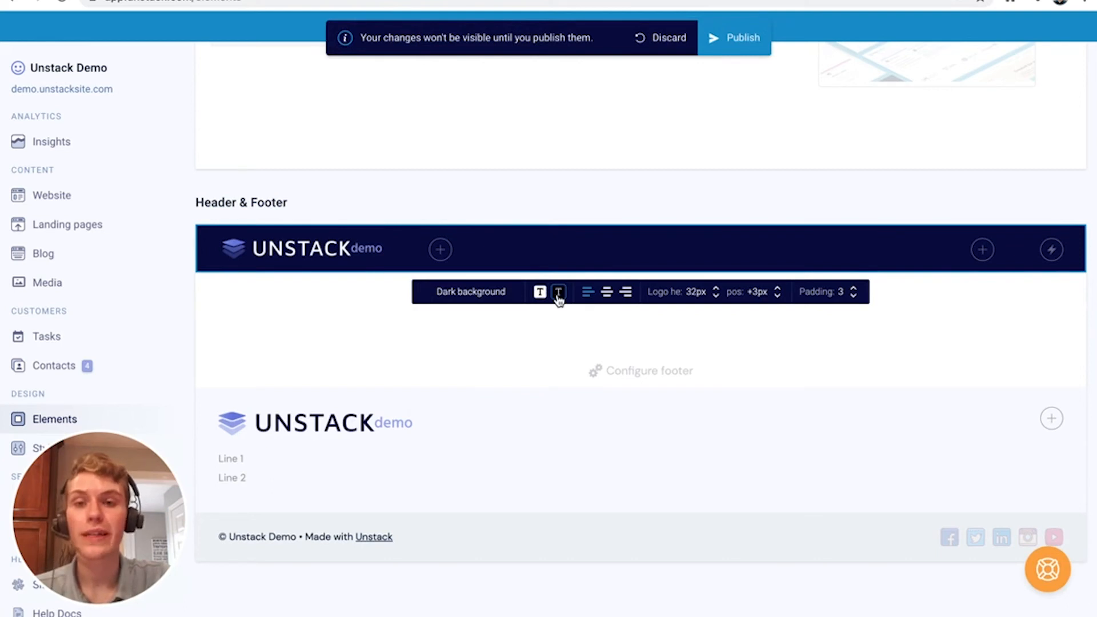
{"action": "scroll", "coordinate": [558, 297], "scroll_direction": "up", "scroll_amount": 3}
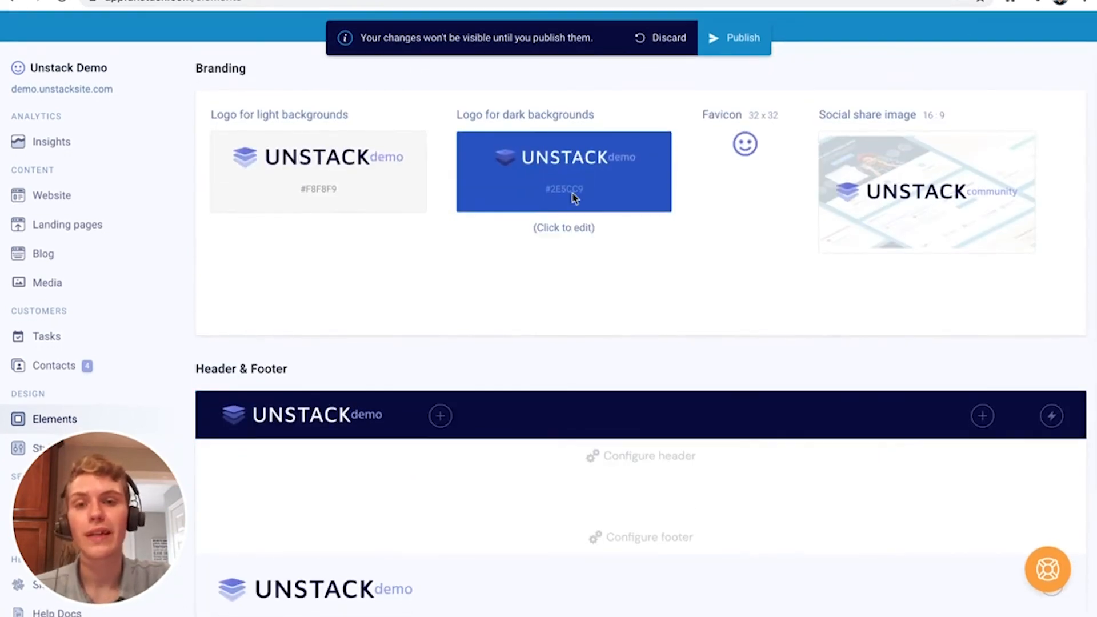
{"action": "scroll", "coordinate": [566, 206], "scroll_direction": "down", "scroll_amount": 3}
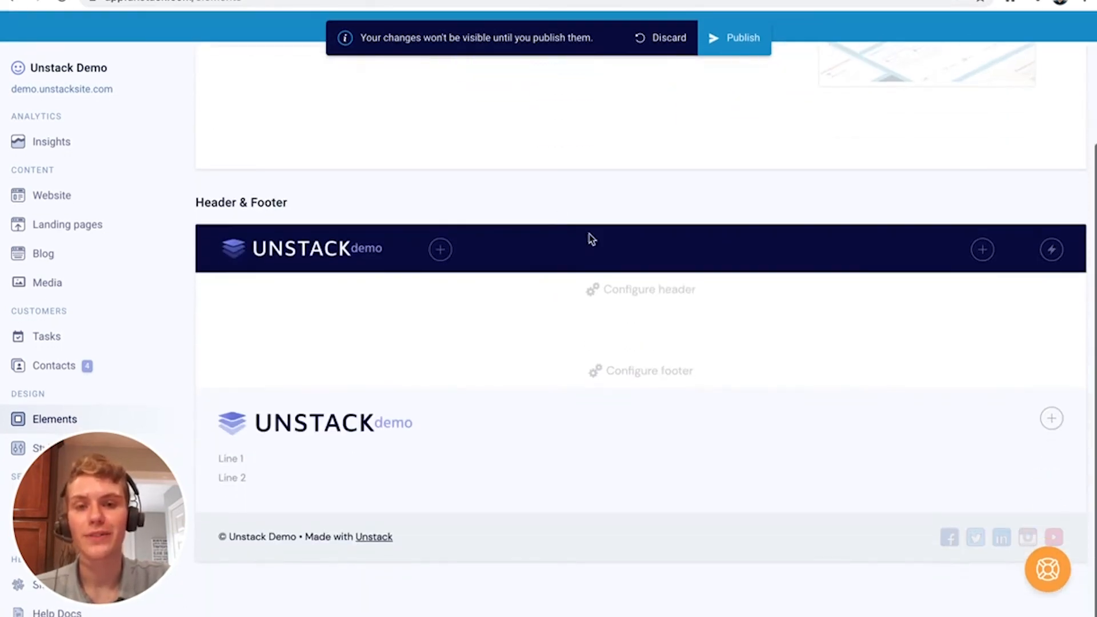
{"action": "left_click", "coordinate": [588, 240]}
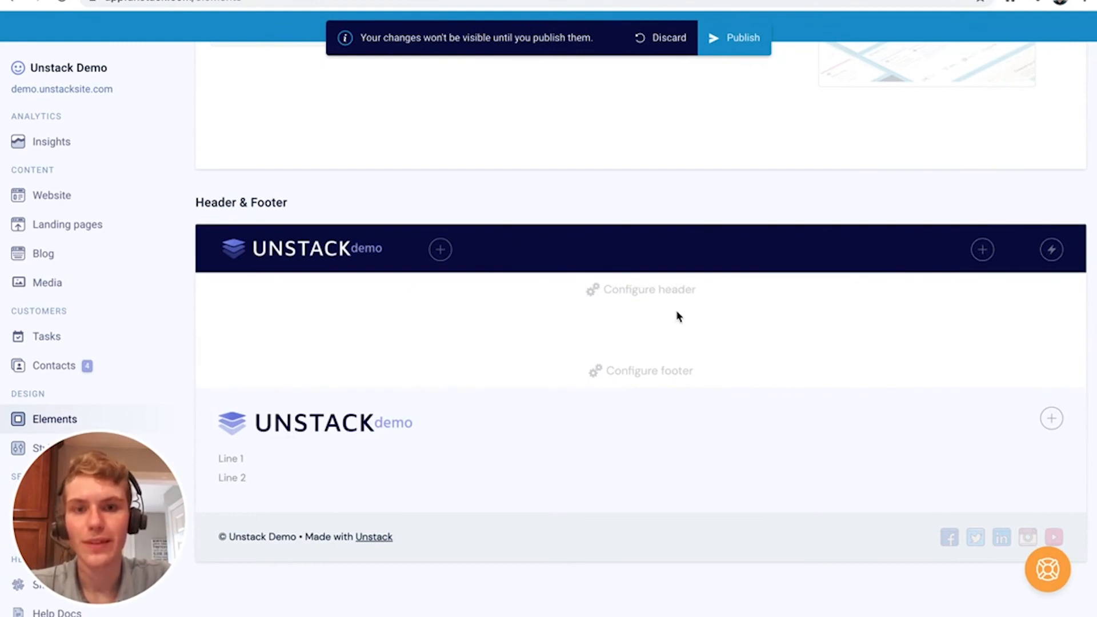
Try centred then left logo alignment and settle the header logo height at 33px
{"action": "left_click", "coordinate": [607, 293]}
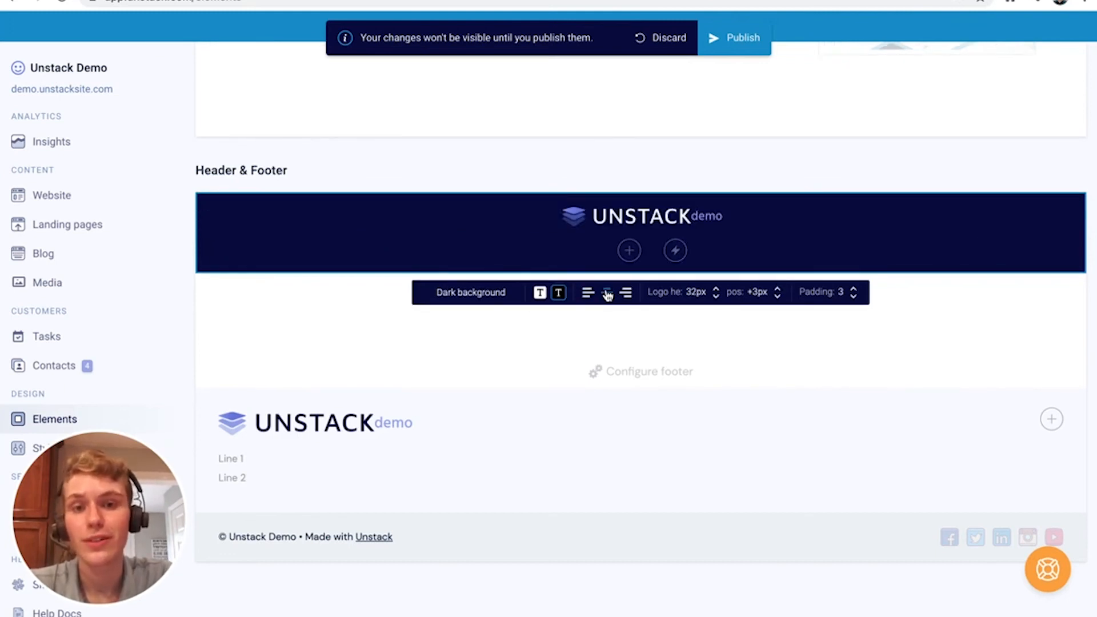
{"action": "left_click", "coordinate": [625, 294]}
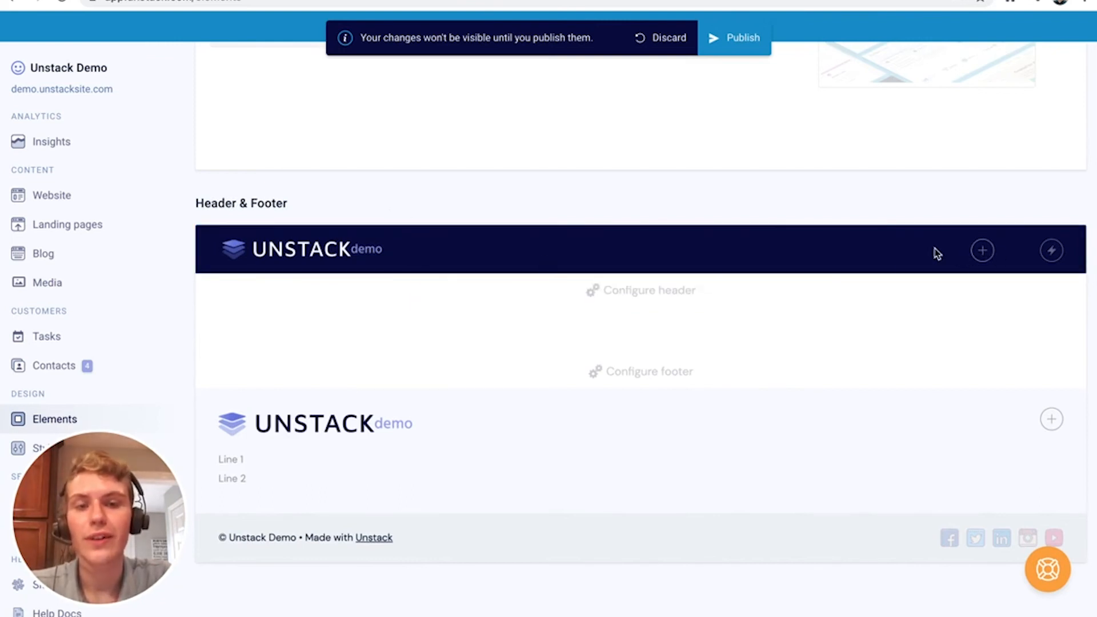
{"action": "mouse_move", "coordinate": [656, 296]}
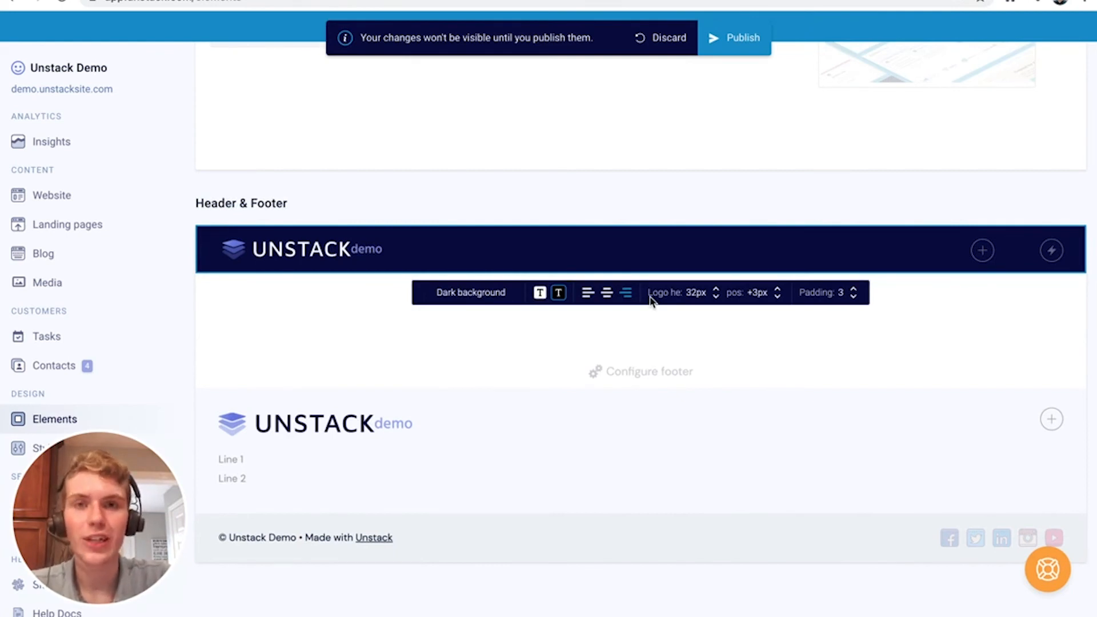
{"action": "left_click", "coordinate": [716, 287]}
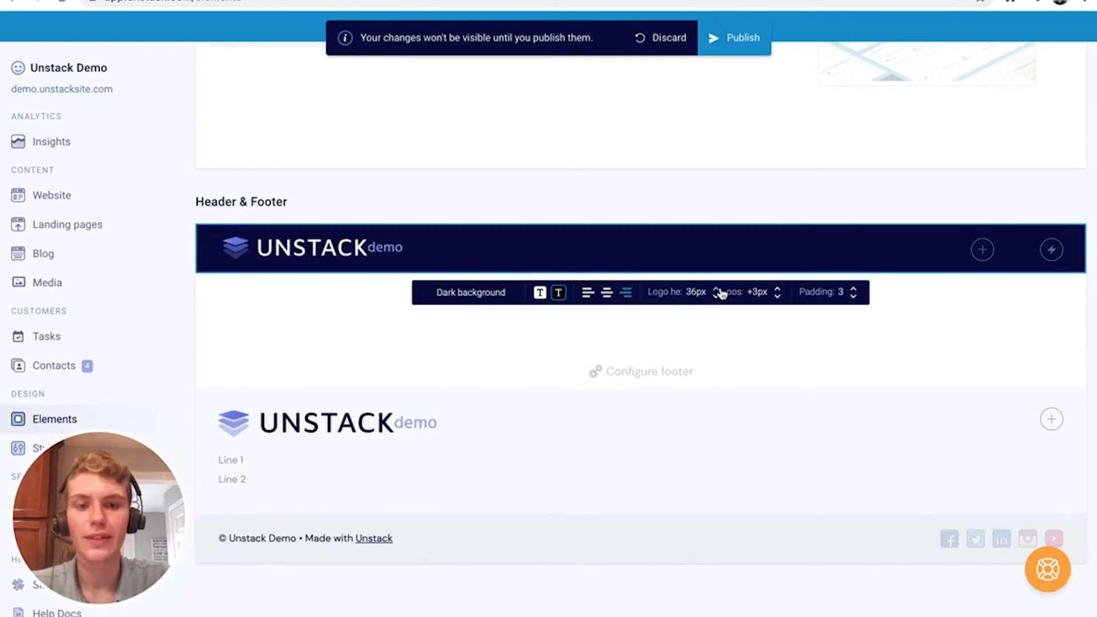
{"action": "left_click", "coordinate": [719, 290]}
{"action": "left_click", "coordinate": [719, 289]}
{"action": "left_click", "coordinate": [718, 290]}
{"action": "left_click", "coordinate": [719, 290]}
{"action": "left_click", "coordinate": [718, 298]}
{"action": "left_click", "coordinate": [718, 299]}
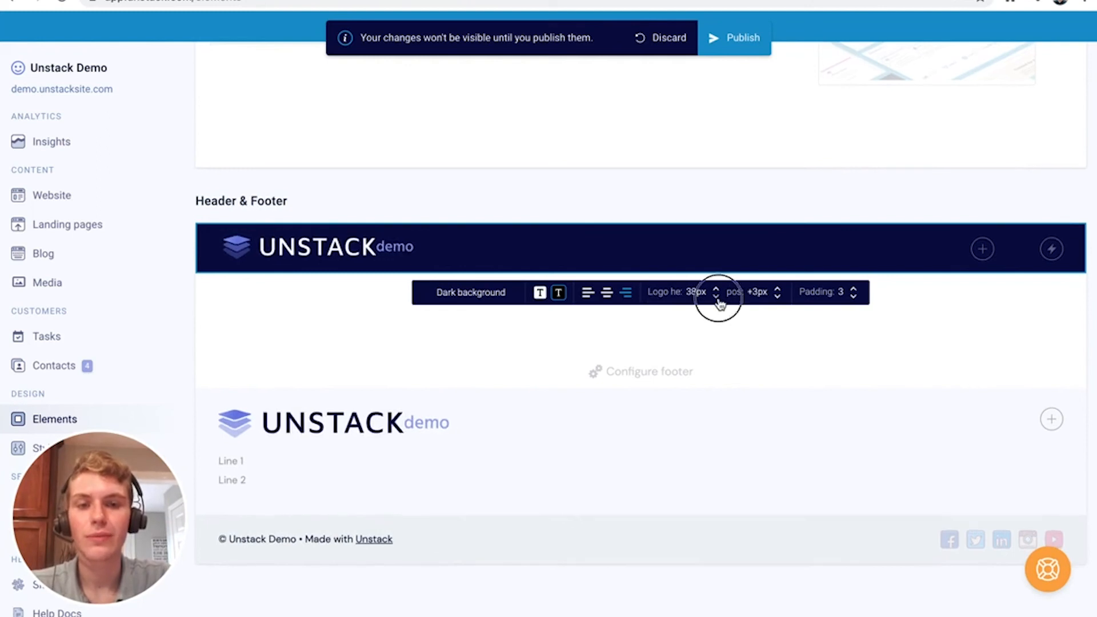
{"action": "left_click", "coordinate": [718, 298]}
{"action": "left_click", "coordinate": [718, 298]}
{"action": "left_click", "coordinate": [718, 299]}
{"action": "left_click", "coordinate": [718, 299]}
{"action": "left_click", "coordinate": [718, 299]}
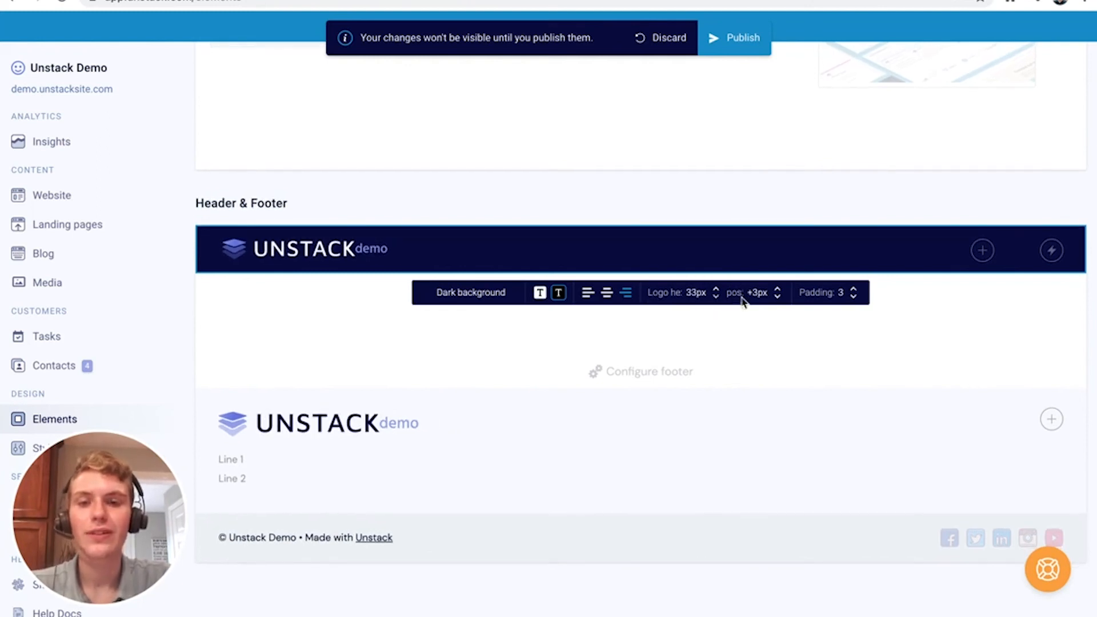
Return the logo offset to about +3px and the header padding to 3 after trying other values
{"action": "left_click", "coordinate": [777, 289]}
{"action": "left_click", "coordinate": [778, 289]}
{"action": "left_click", "coordinate": [777, 289]}
{"action": "left_click", "coordinate": [778, 289]}
{"action": "left_click", "coordinate": [778, 289]}
{"action": "left_click", "coordinate": [778, 289]}
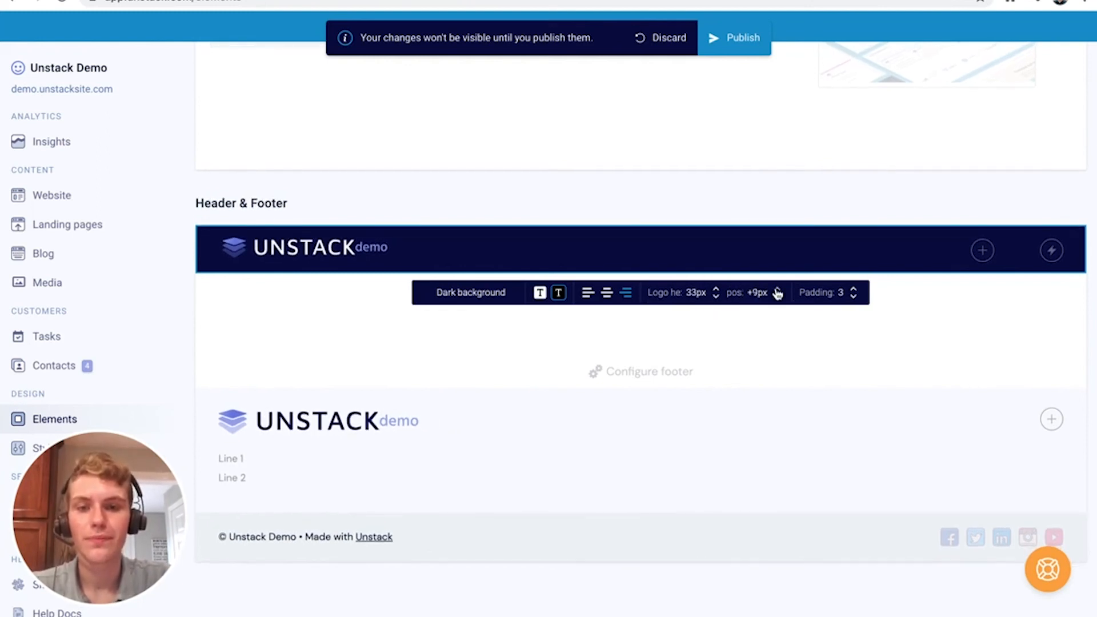
{"action": "left_click", "coordinate": [777, 297]}
{"action": "left_click", "coordinate": [777, 298]}
{"action": "left_click", "coordinate": [777, 298]}
{"action": "left_click", "coordinate": [777, 297]}
{"action": "left_click", "coordinate": [777, 297]}
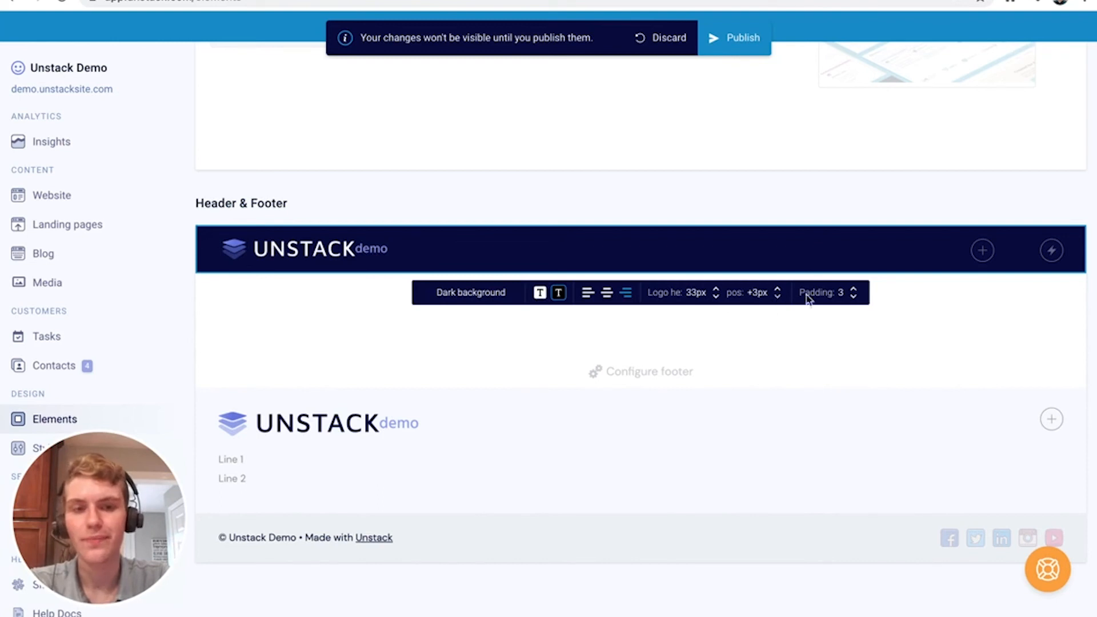
{"action": "left_click", "coordinate": [854, 290]}
{"action": "left_click", "coordinate": [855, 297]}
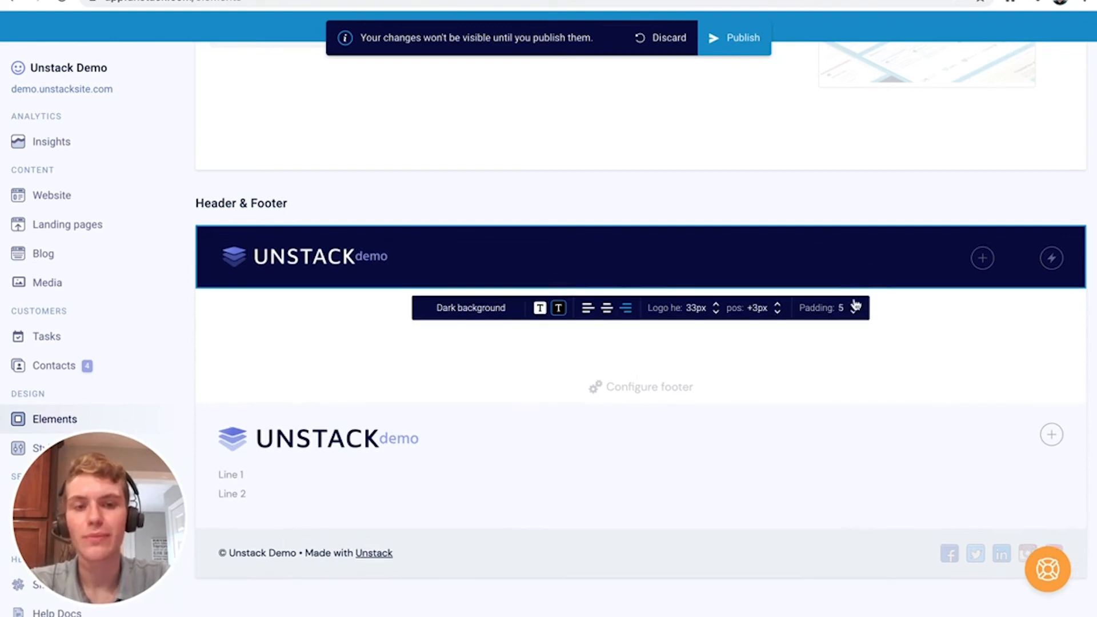
{"action": "left_click", "coordinate": [854, 303]}
{"action": "left_click", "coordinate": [853, 319]}
{"action": "left_click", "coordinate": [854, 315]}
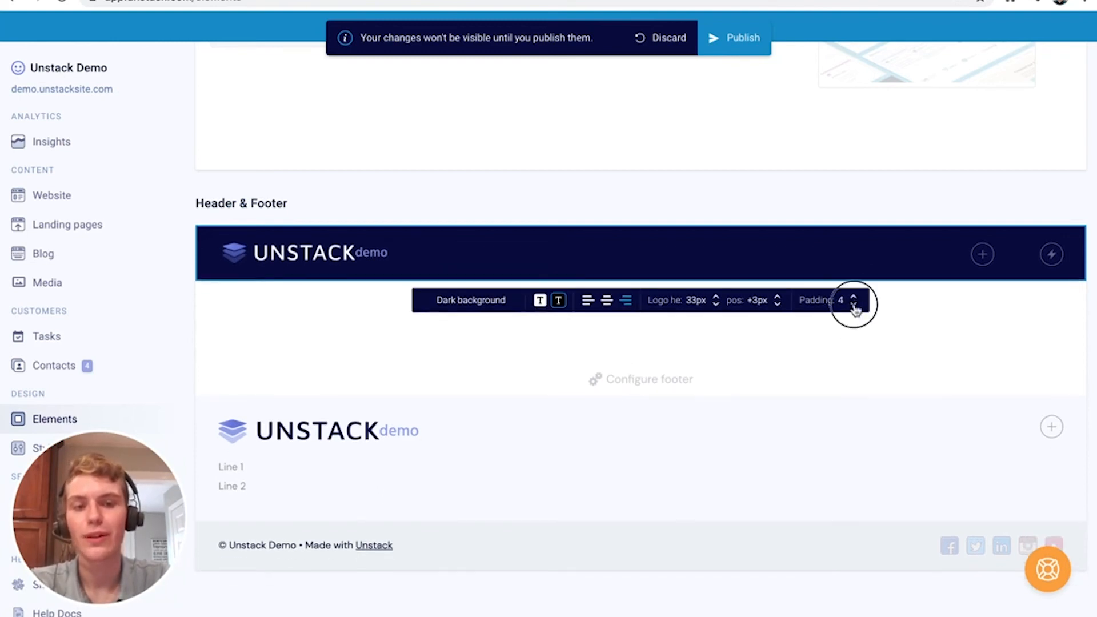
{"action": "left_click", "coordinate": [856, 307]}
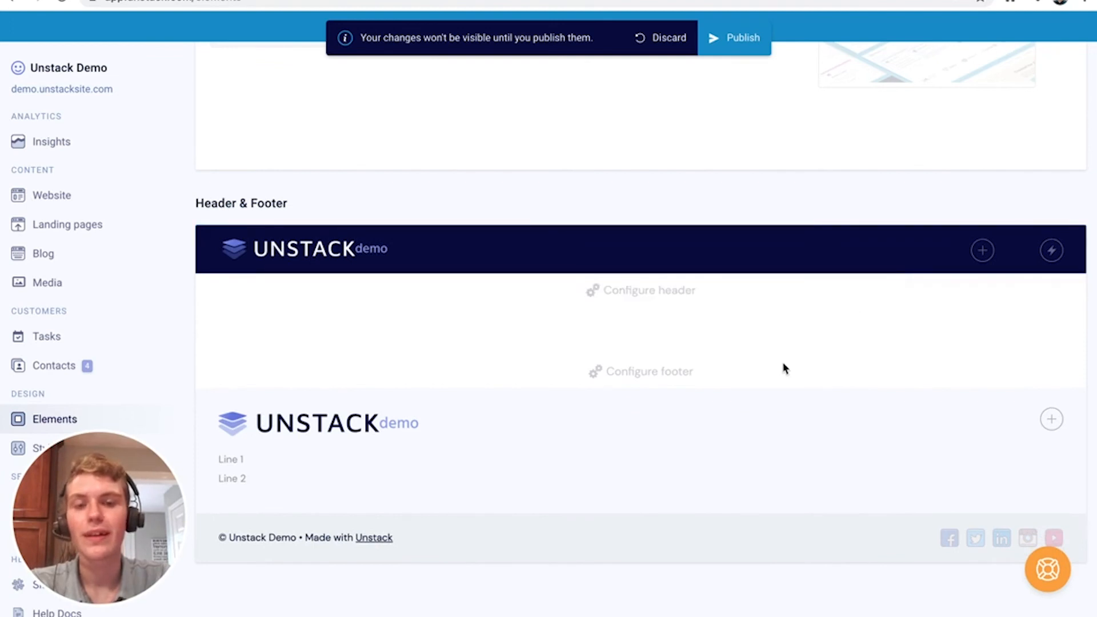
Give the footer a dark background with light-coloured text
{"action": "left_click", "coordinate": [629, 368]}
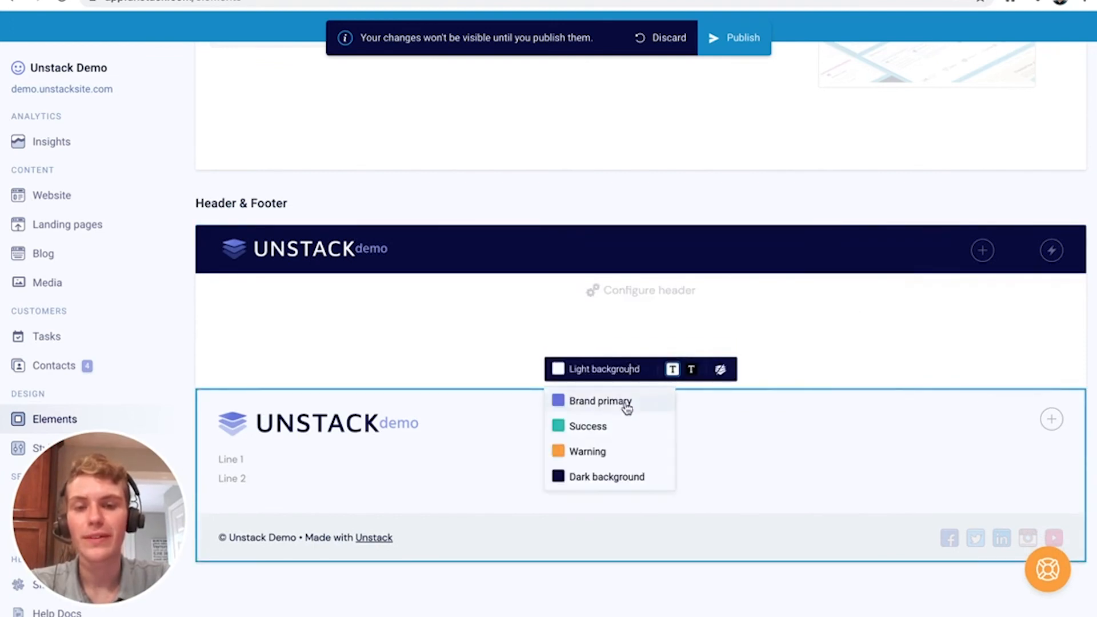
{"action": "left_click", "coordinate": [615, 478]}
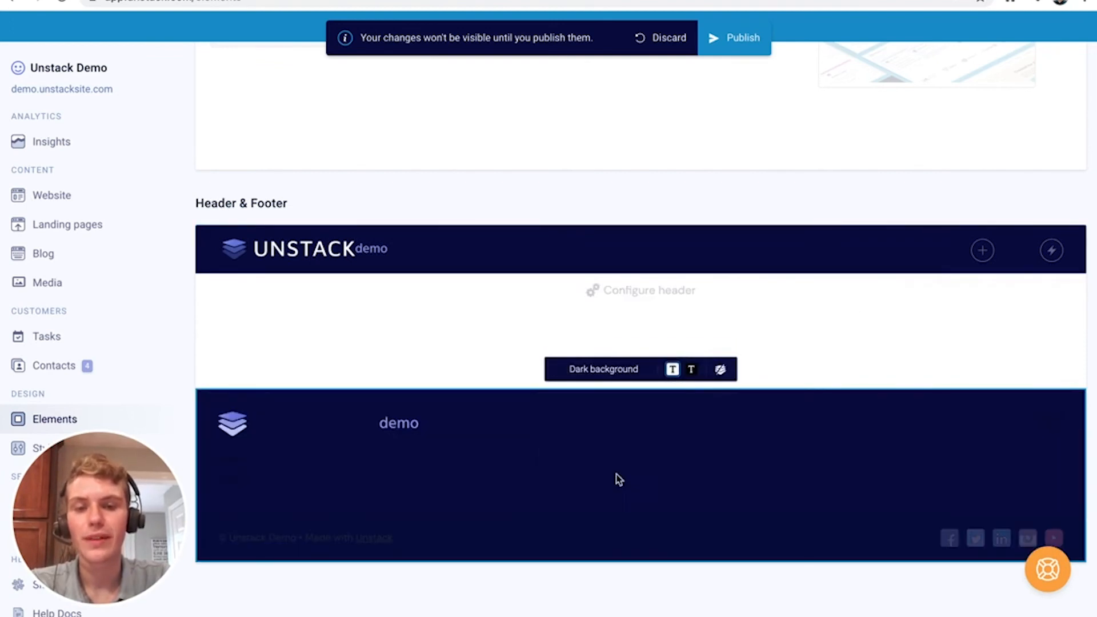
{"action": "left_click", "coordinate": [688, 376]}
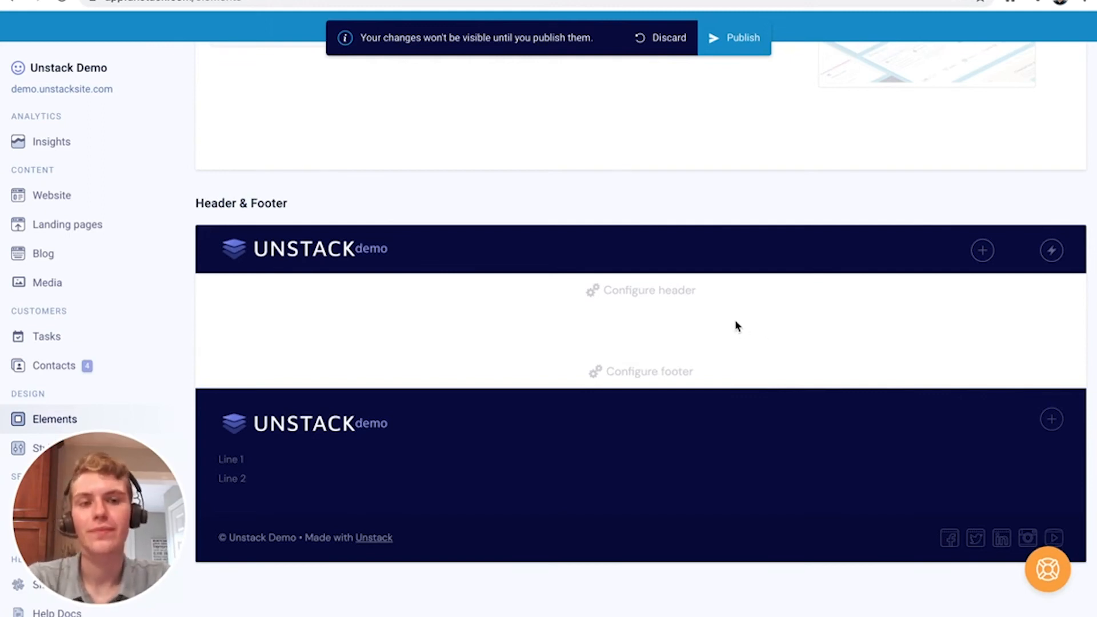
Add Home, About and Blog header links plus a 'Contact Us' button
{"action": "left_click", "coordinate": [981, 252]}
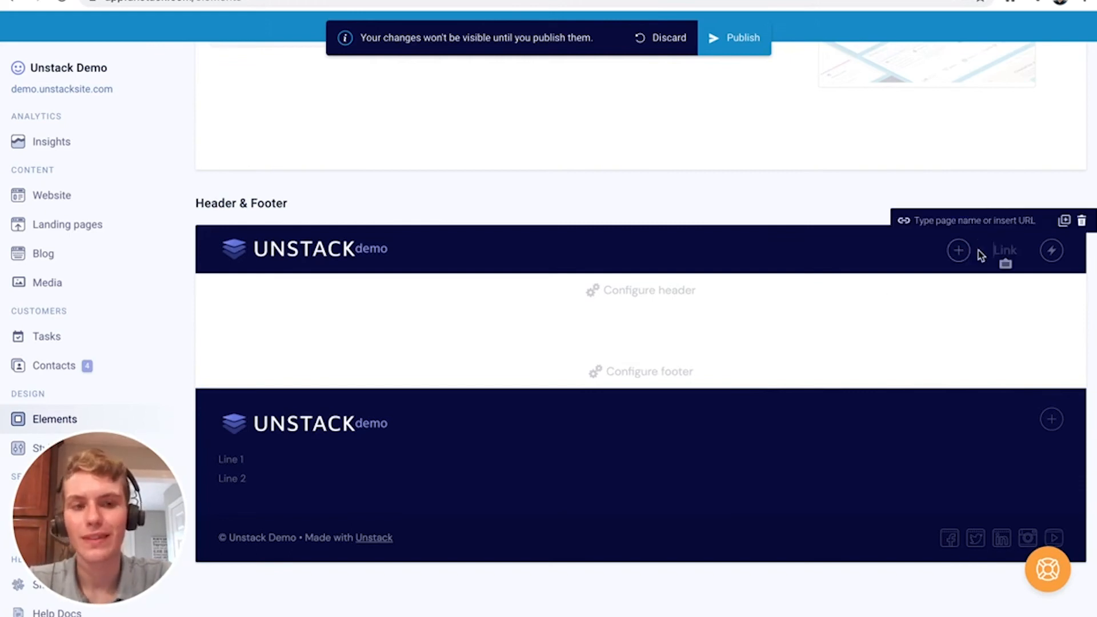
{"action": "type", "text": "Home"}
{"action": "left_click", "coordinate": [938, 255]}
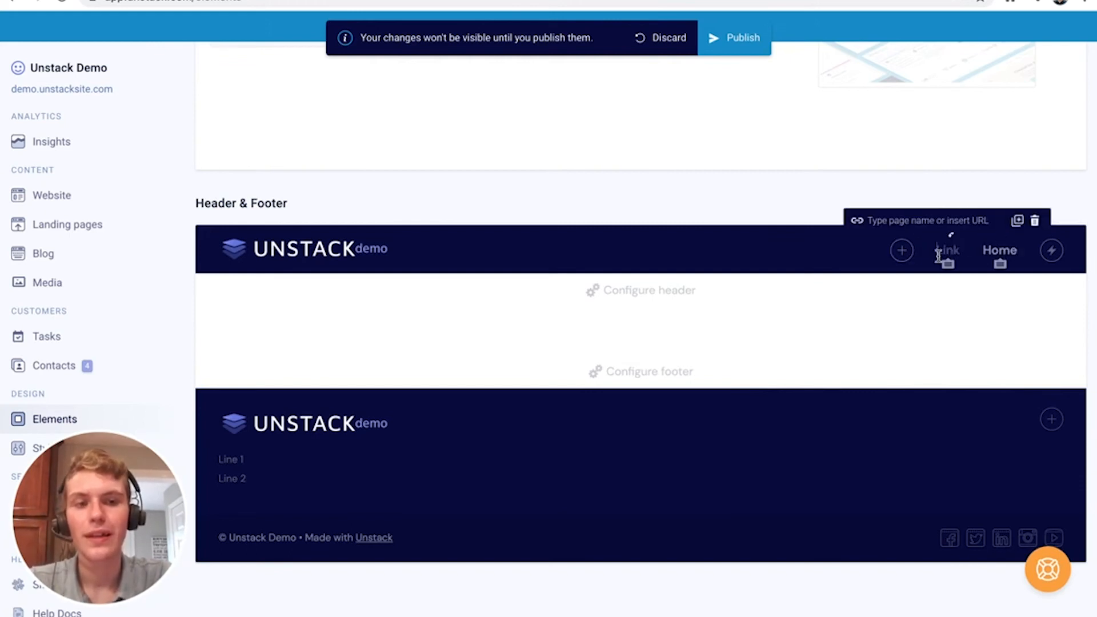
{"action": "type", "text": "About"}
{"action": "left_click", "coordinate": [882, 250]}
{"action": "type", "text": "B"}
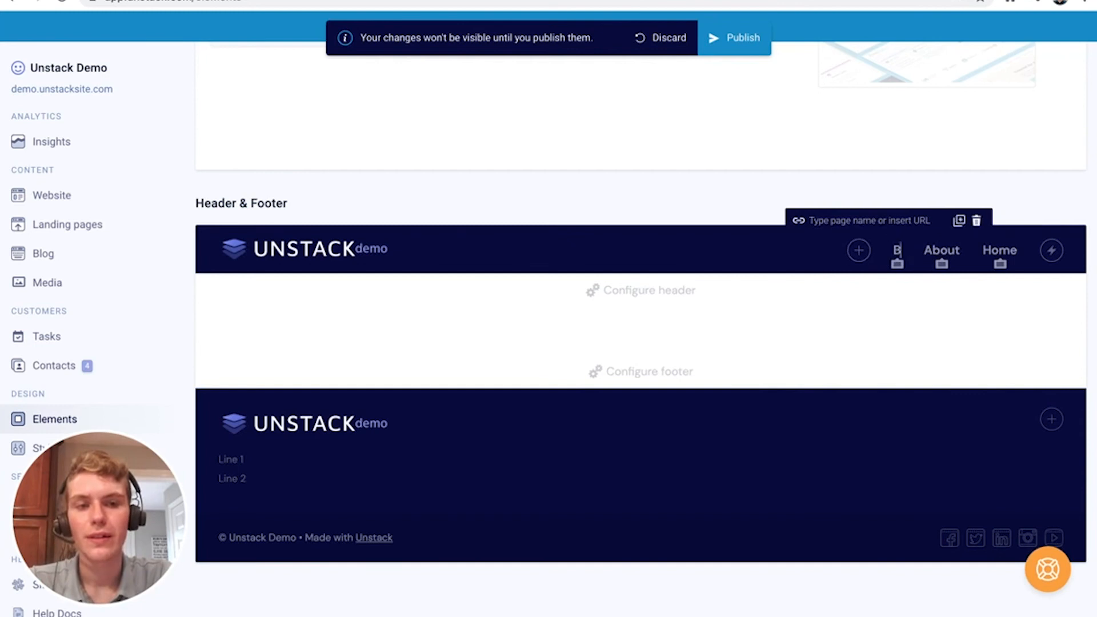
{"action": "type", "text": "log"}
{"action": "left_click", "coordinate": [1050, 252]}
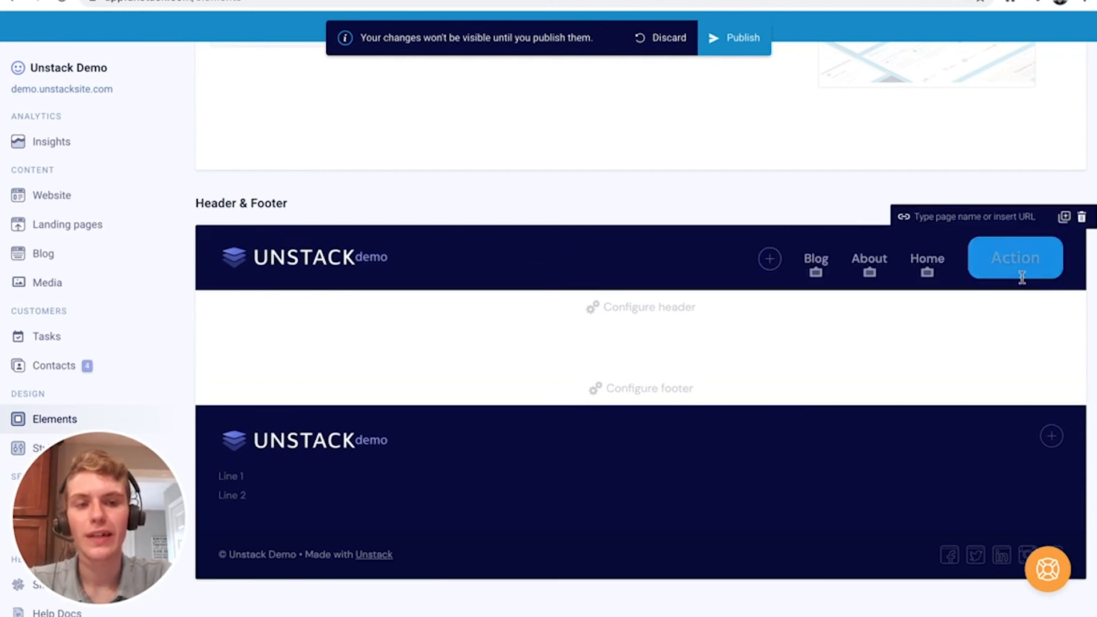
{"action": "type", "text": "Contact Us"}
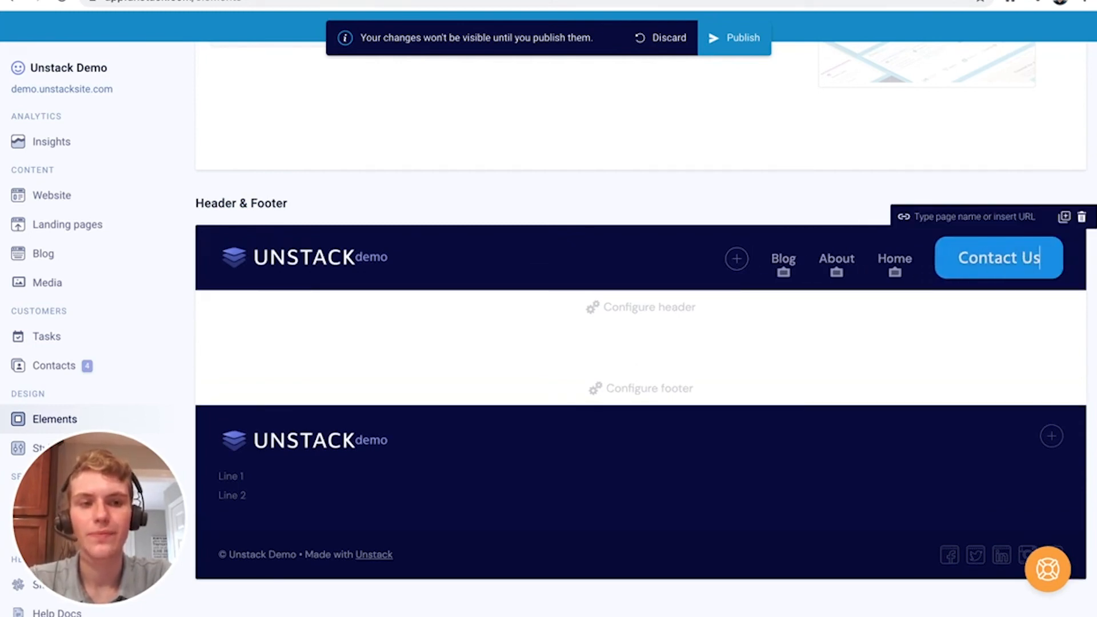
{"action": "left_click", "coordinate": [884, 303]}
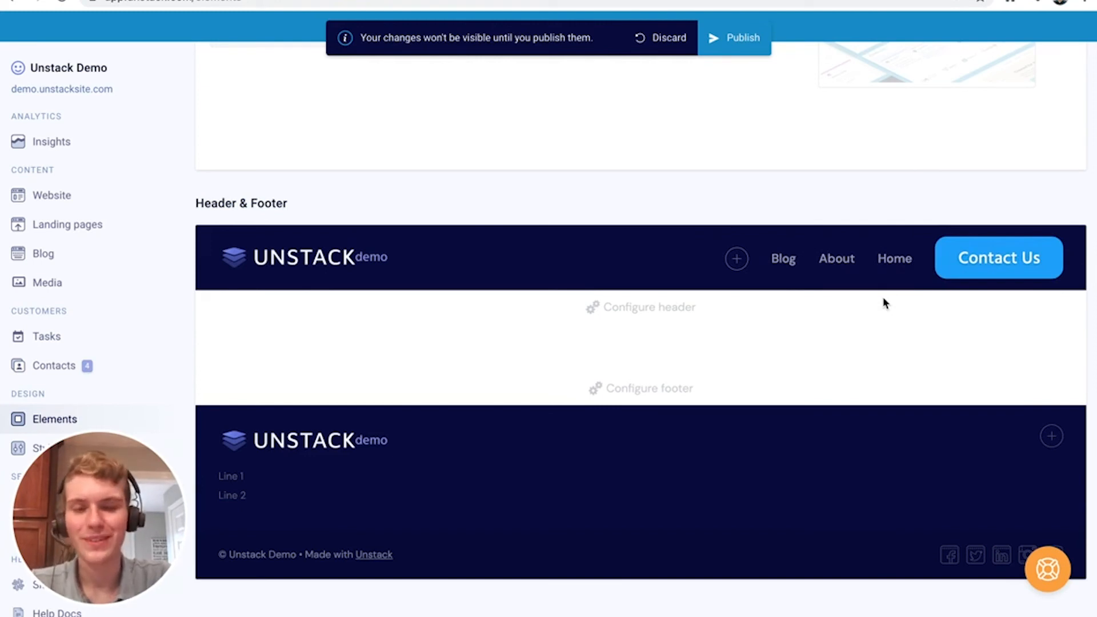
Reorder the header links to Home, About, Blog
{"action": "mouse_move", "coordinate": [894, 251]}
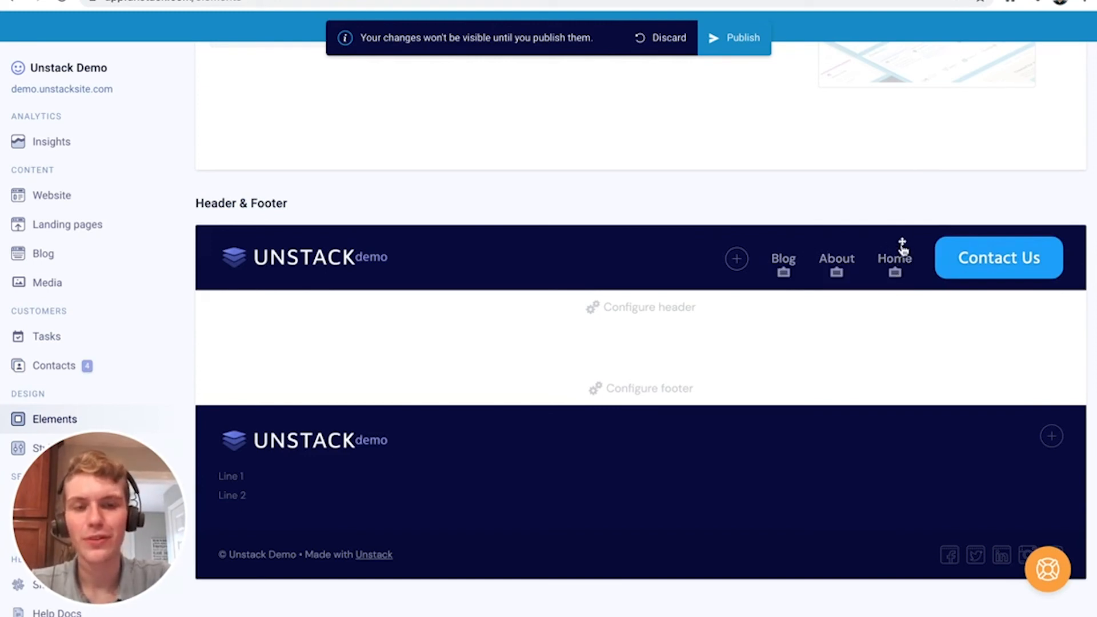
{"action": "left_click_drag", "start_coordinate": [903, 250], "coordinate": [791, 251]}
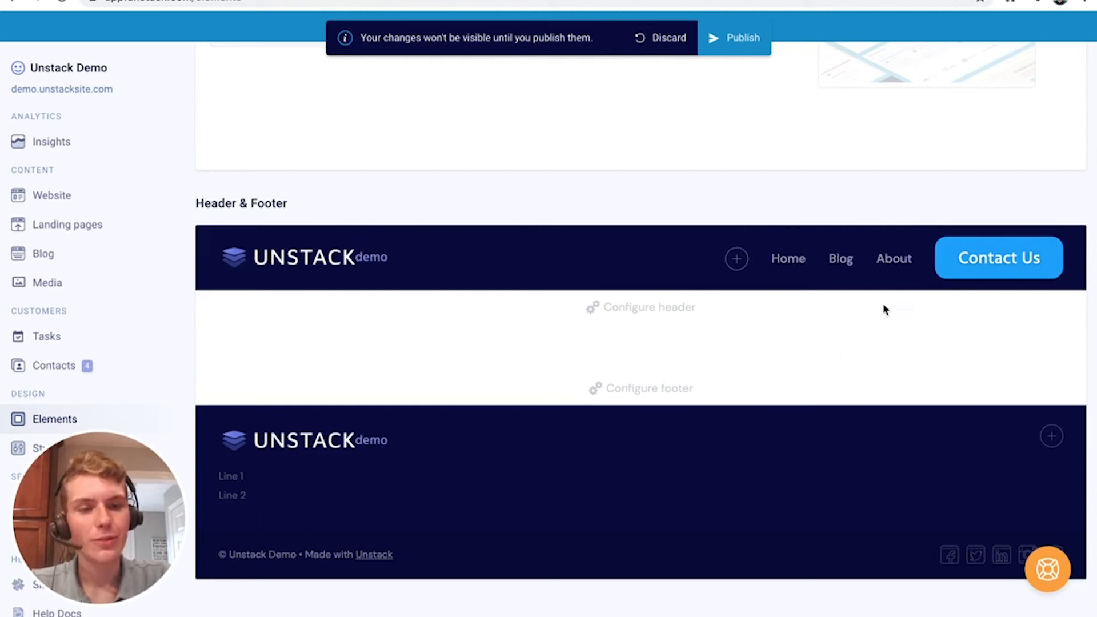
{"action": "mouse_move", "coordinate": [894, 245]}
{"action": "left_click_drag", "start_coordinate": [886, 242], "coordinate": [825, 248]}
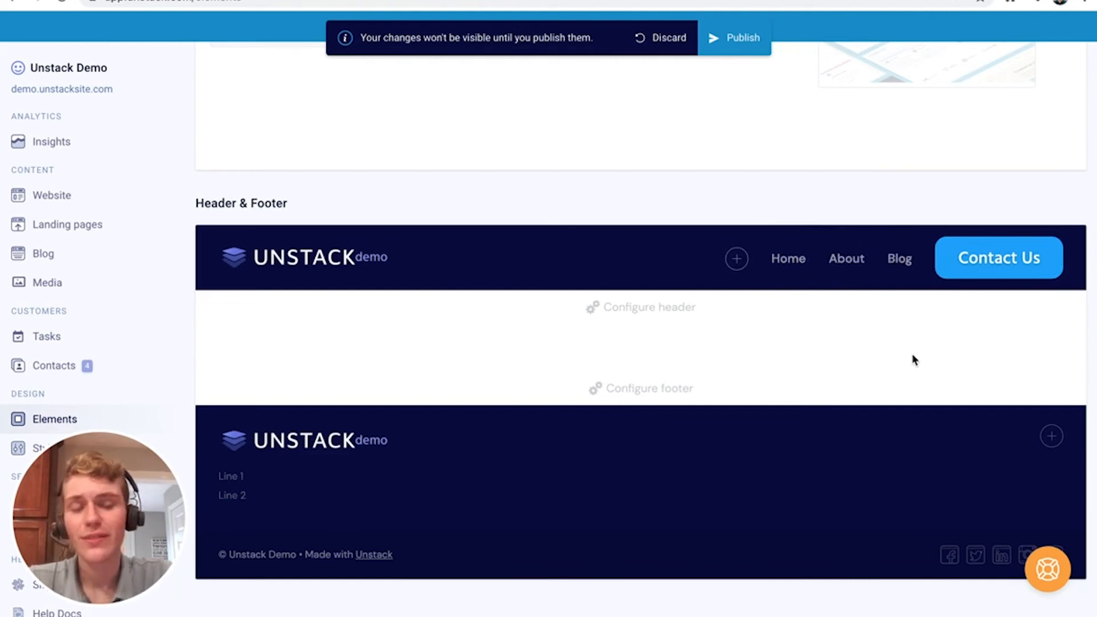
Remove the Blog header link and add a Resources link placed after About
{"action": "left_click", "coordinate": [901, 243]}
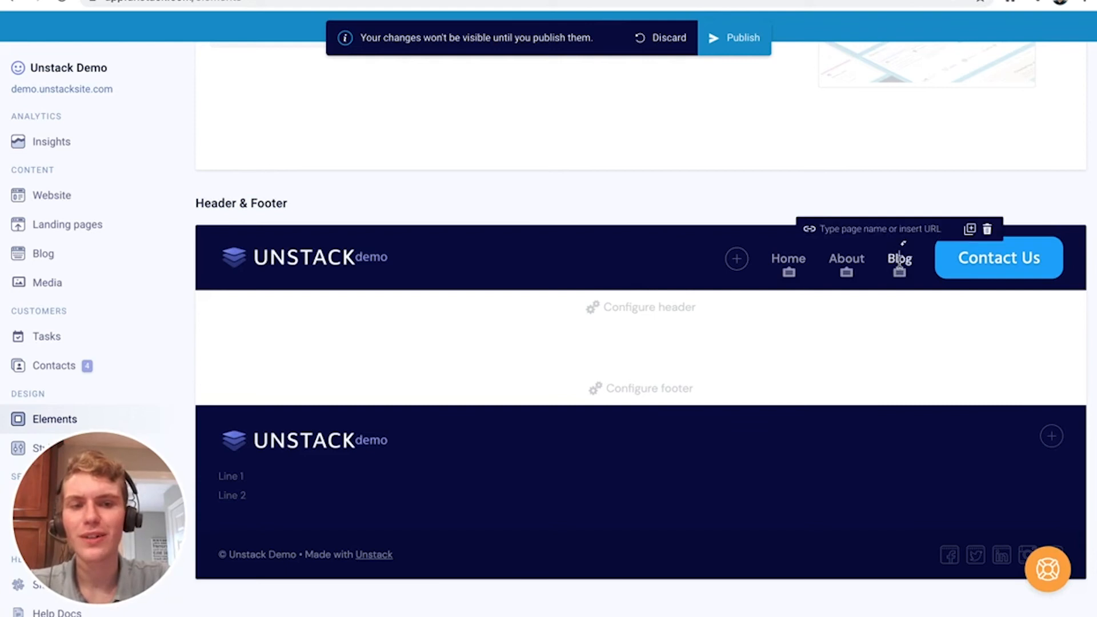
{"action": "left_click", "coordinate": [990, 234]}
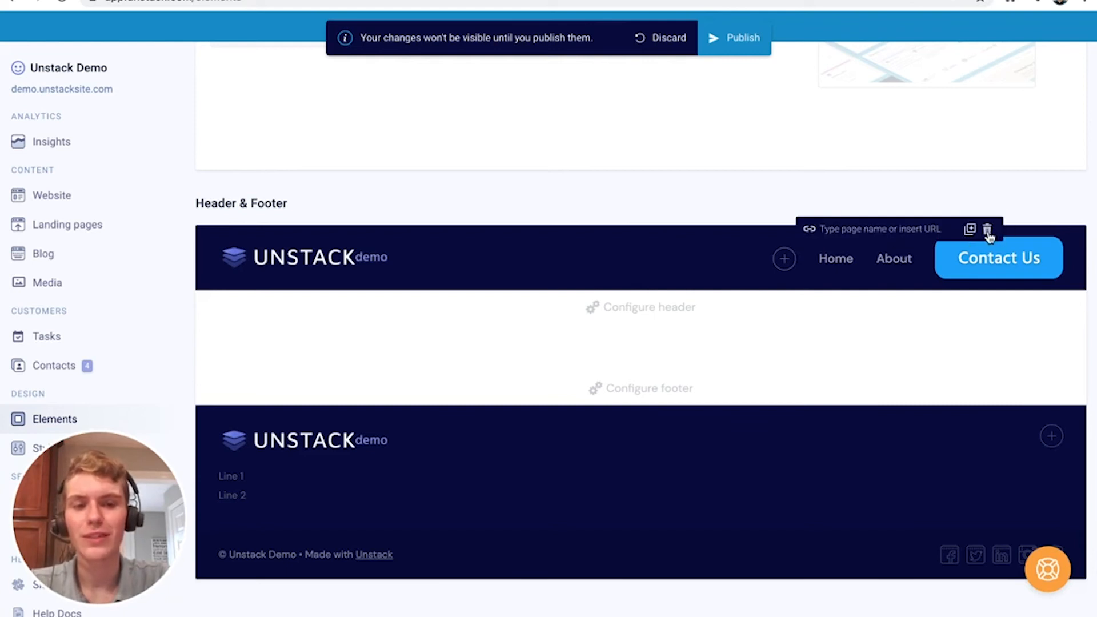
{"action": "left_click", "coordinate": [781, 263]}
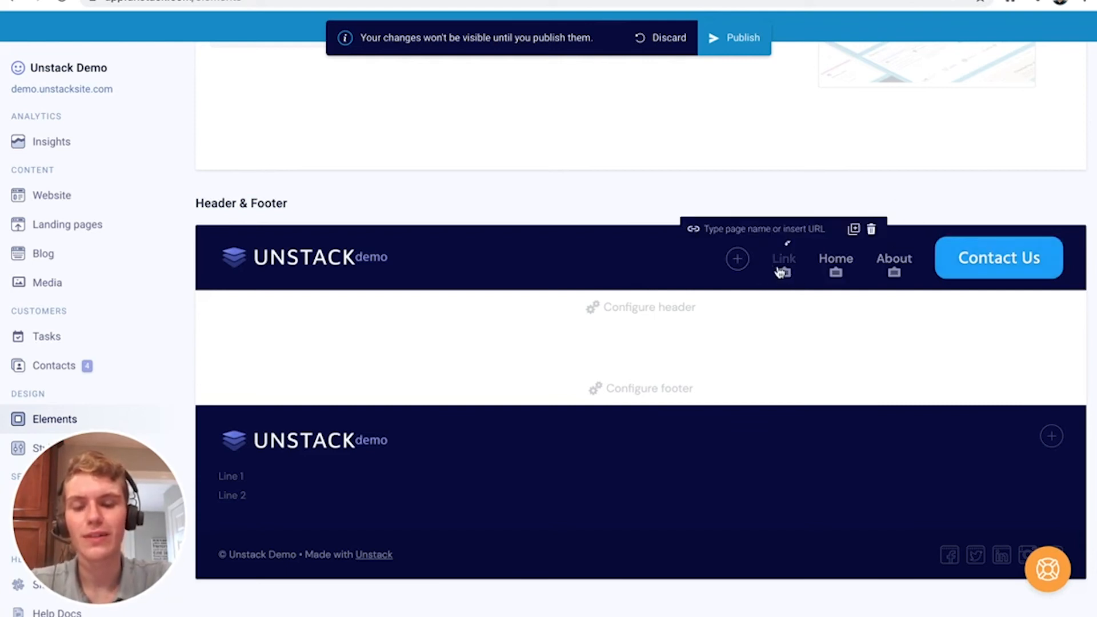
{"action": "type", "text": "Resources"}
{"action": "left_click", "coordinate": [769, 347]}
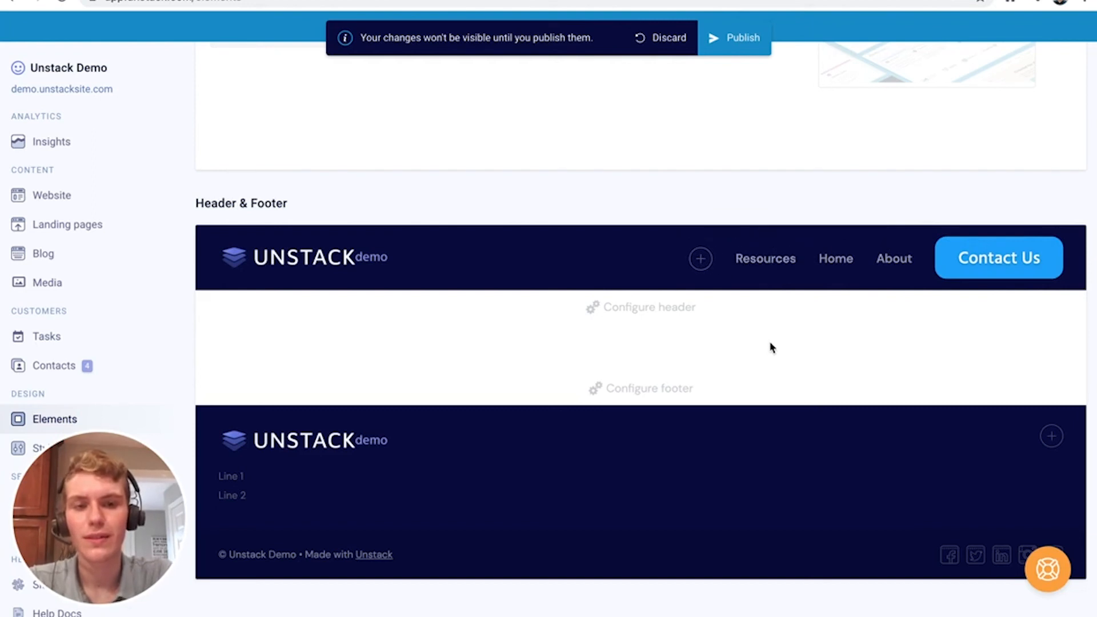
{"action": "left_click", "coordinate": [788, 242]}
{"action": "left_click_drag", "start_coordinate": [791, 246], "coordinate": [912, 257]}
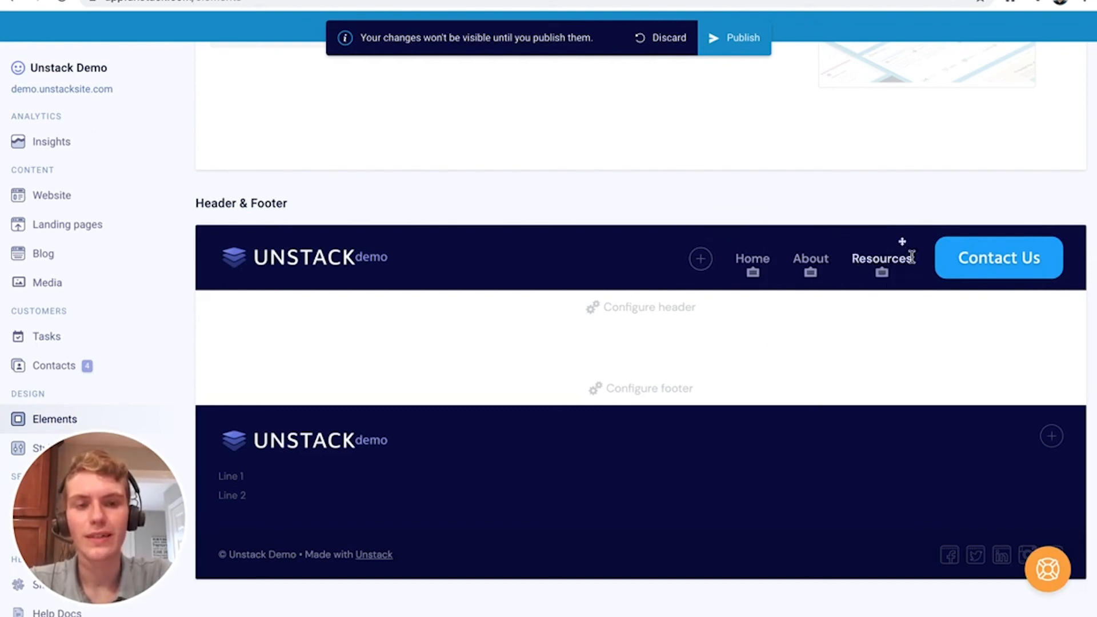
Give Resources a dropdown containing Blog and Webinars items
{"action": "left_click", "coordinate": [882, 275]}
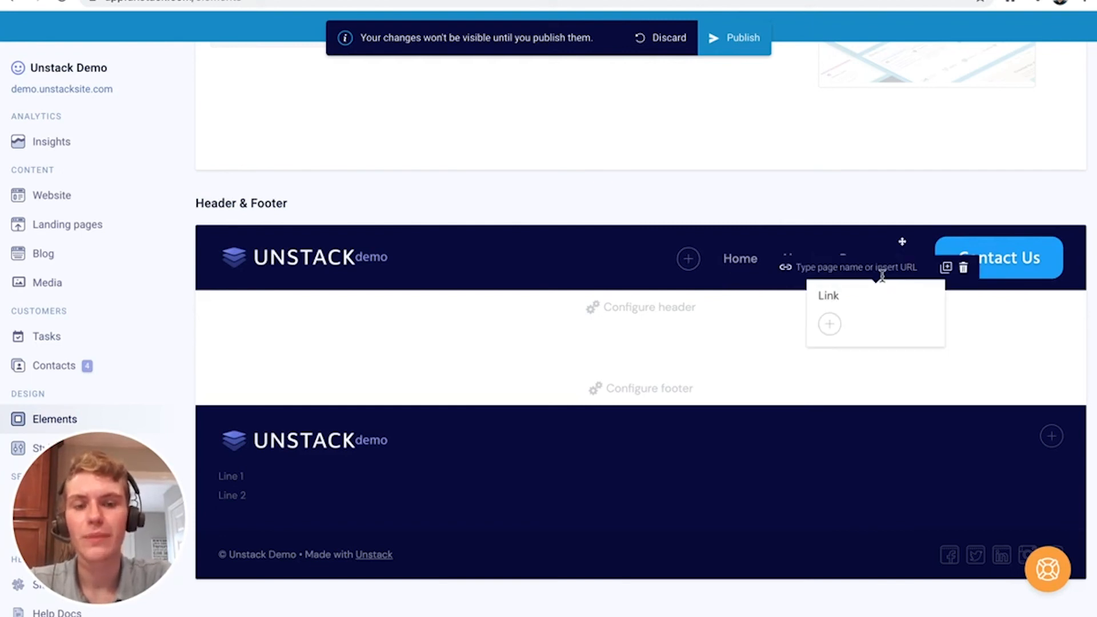
{"action": "type", "text": "Blog"}
{"action": "left_click", "coordinate": [830, 321]}
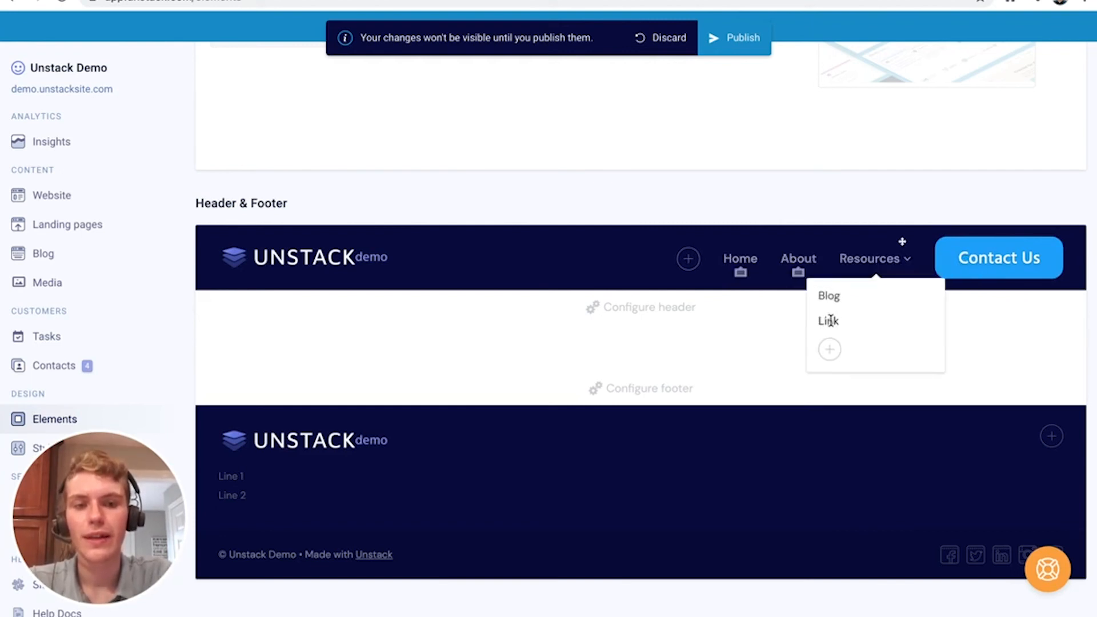
{"action": "left_click", "coordinate": [830, 321]}
{"action": "type", "text": "Webinars"}
{"action": "left_click", "coordinate": [849, 355]}
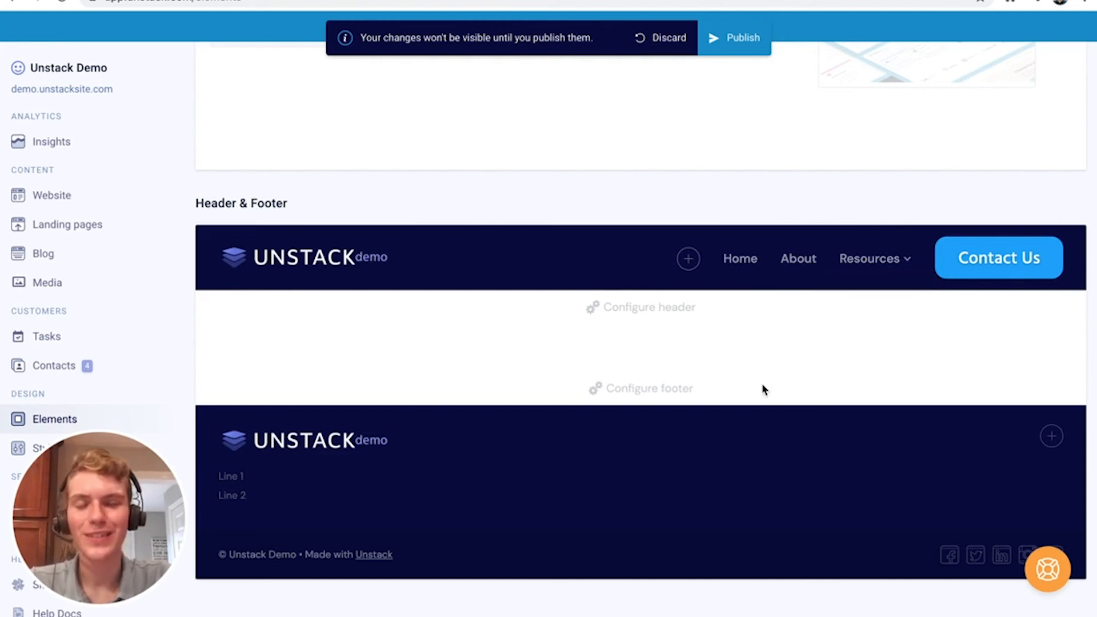
Link Home to the Home Page Demo page and About to the About us page
{"action": "left_click", "coordinate": [740, 252]}
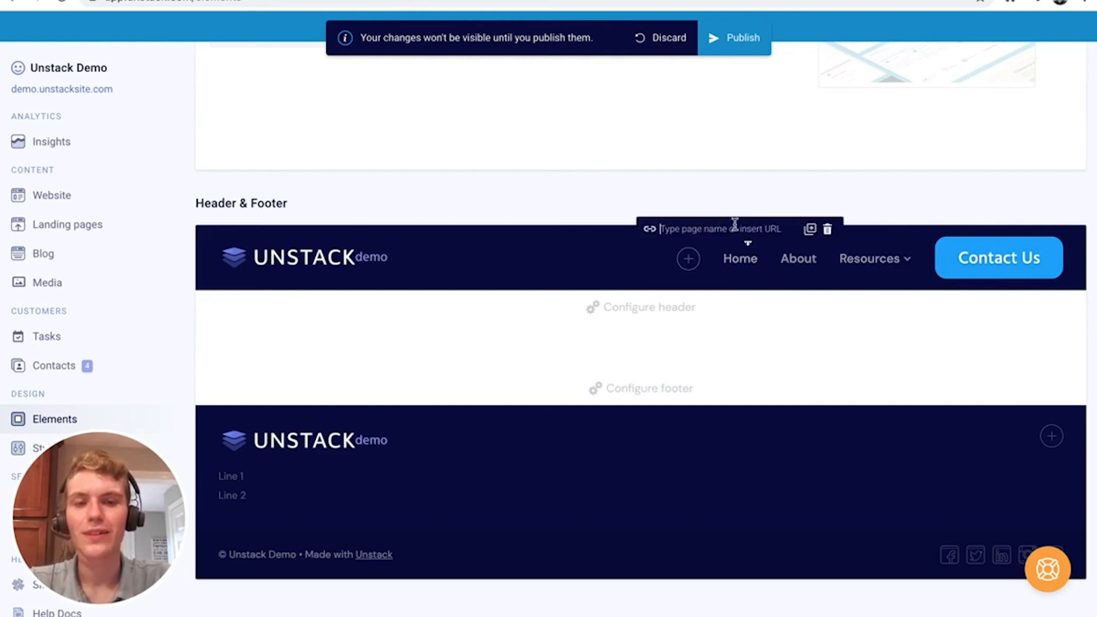
{"action": "type", "text": "home"}
{"action": "left_click", "coordinate": [717, 263]}
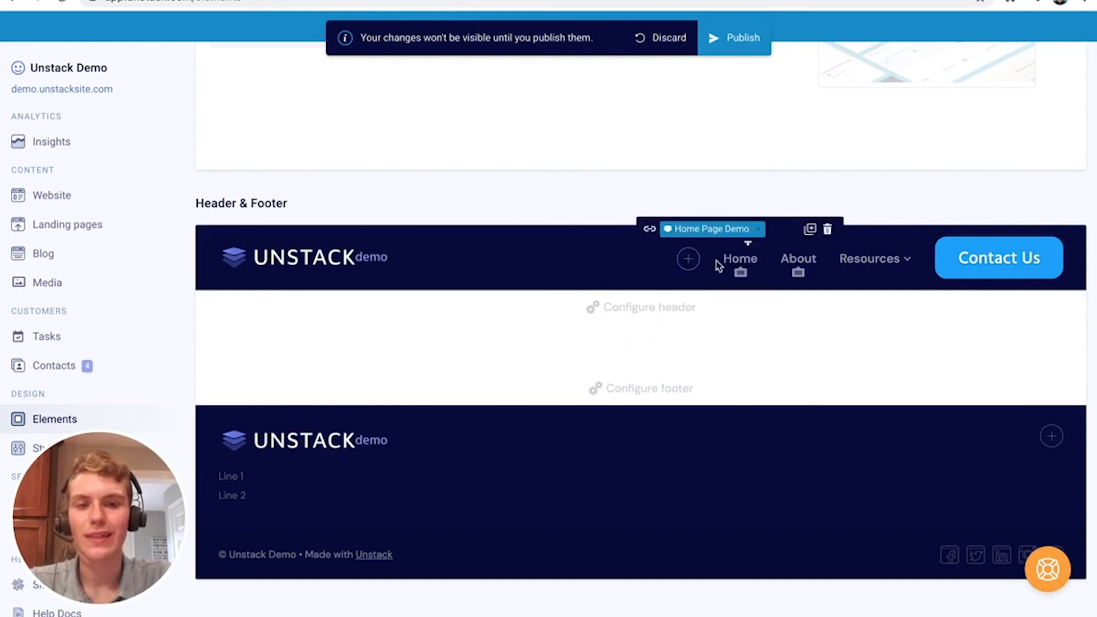
{"action": "left_click", "coordinate": [789, 253]}
{"action": "type", "text": "ab"}
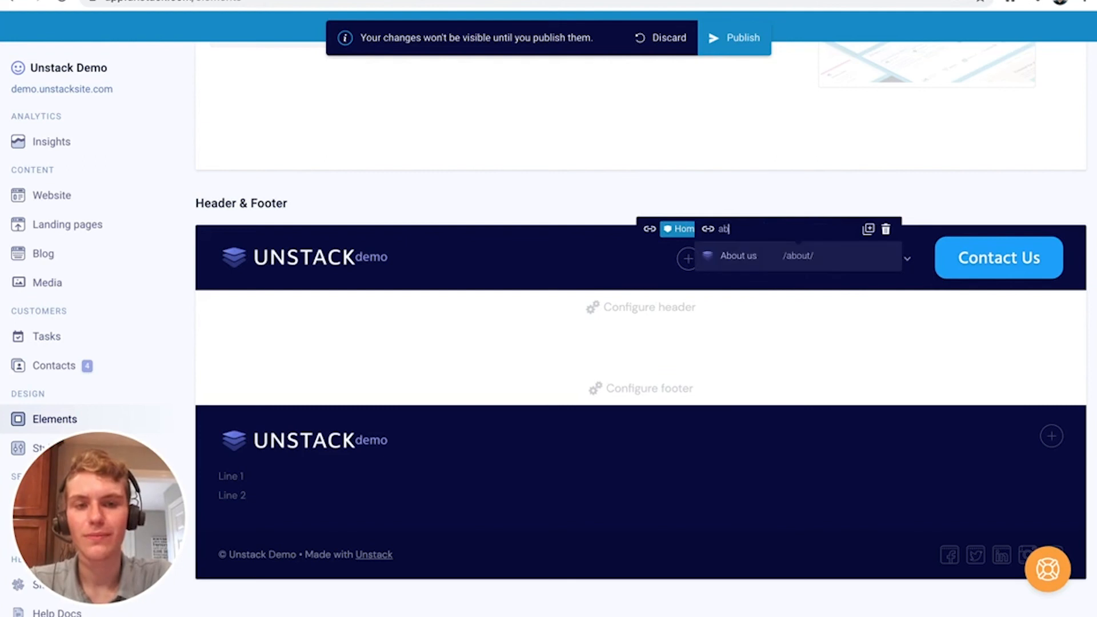
{"action": "type", "text": "out"}
{"action": "left_click", "coordinate": [786, 255]}
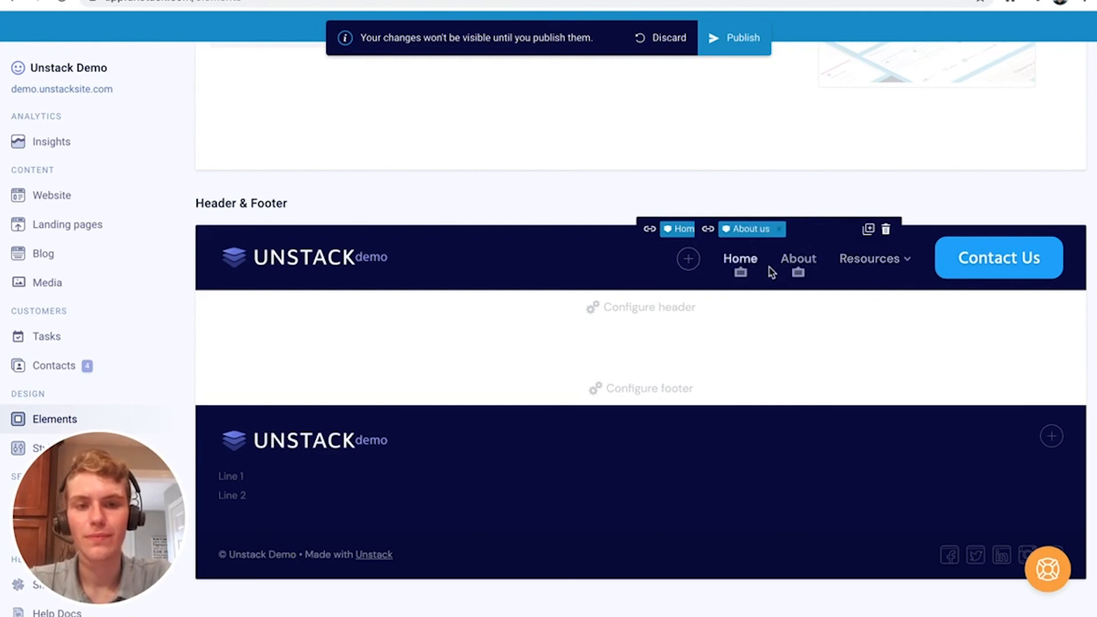
Link Blog to the Unstack Demo Blog page and Webinars to the Demo Webinar page
{"action": "mouse_move", "coordinate": [869, 260]}
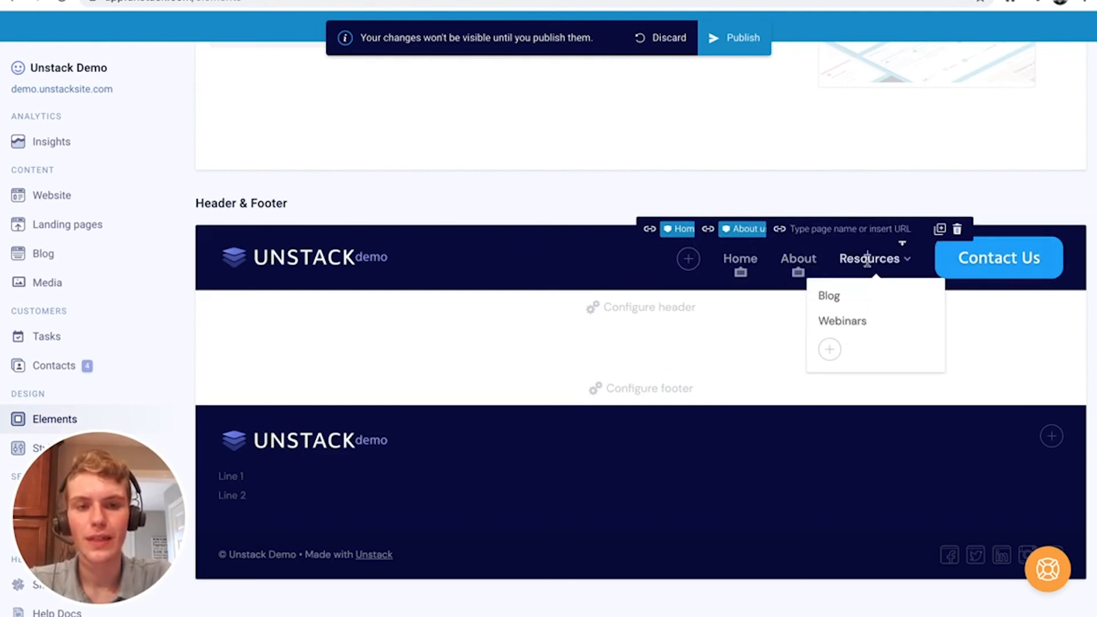
{"action": "left_click", "coordinate": [837, 296]}
{"action": "type", "text": "blog"}
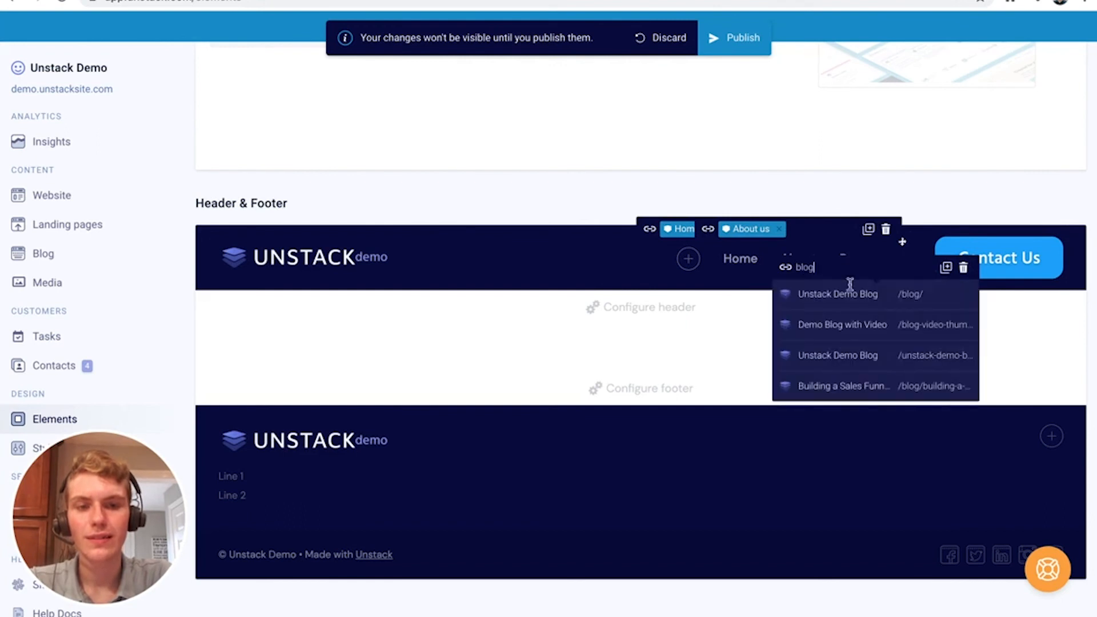
{"action": "left_click", "coordinate": [845, 303]}
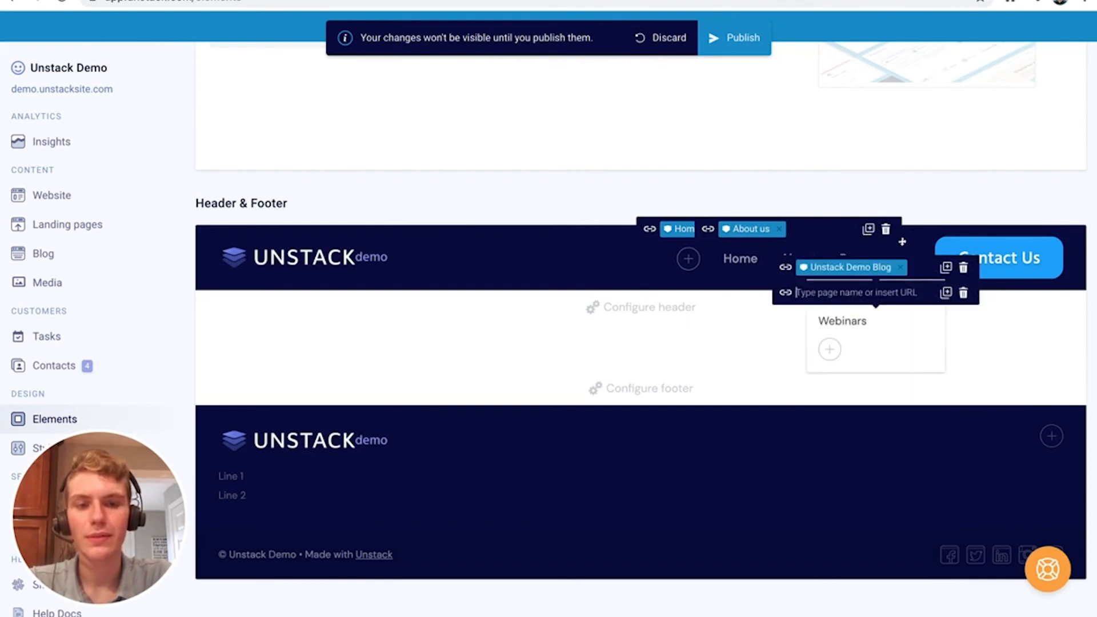
{"action": "type", "text": "webinar"}
{"action": "left_click", "coordinate": [869, 318]}
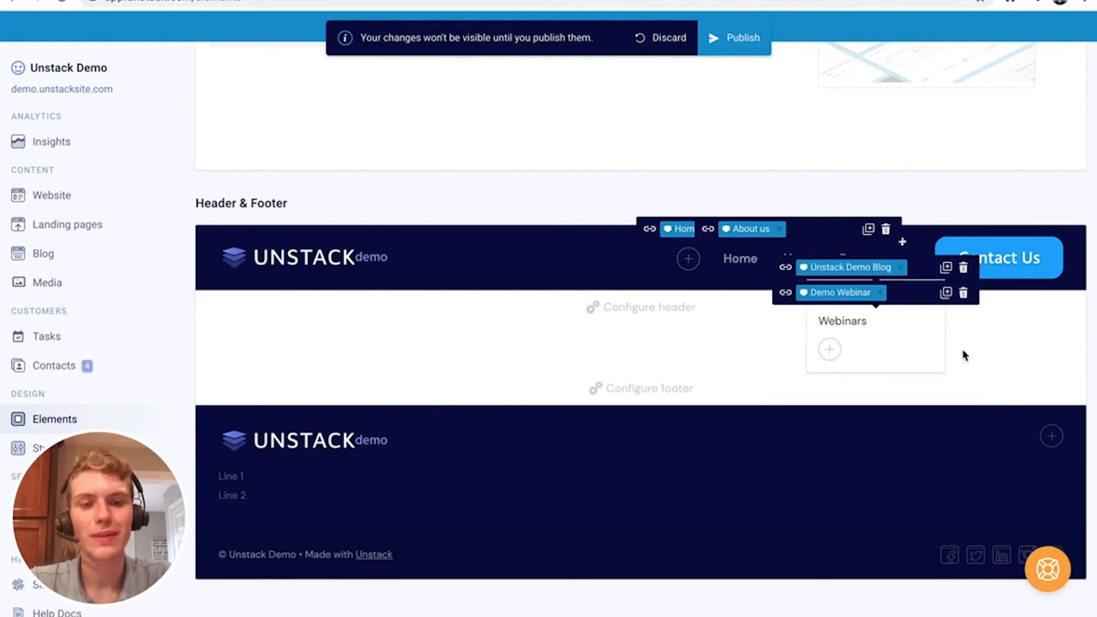
Link the Contact Us button to the Contact Us page and publish the site changes
{"action": "left_click", "coordinate": [1003, 264]}
{"action": "type", "text": "cont"}
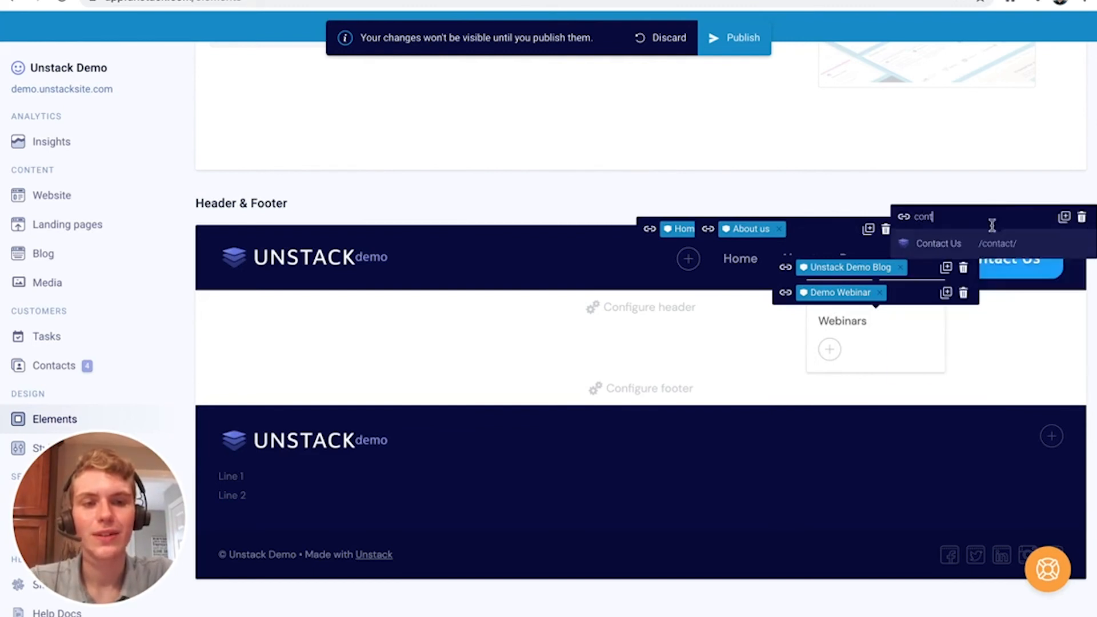
{"action": "left_click", "coordinate": [997, 243]}
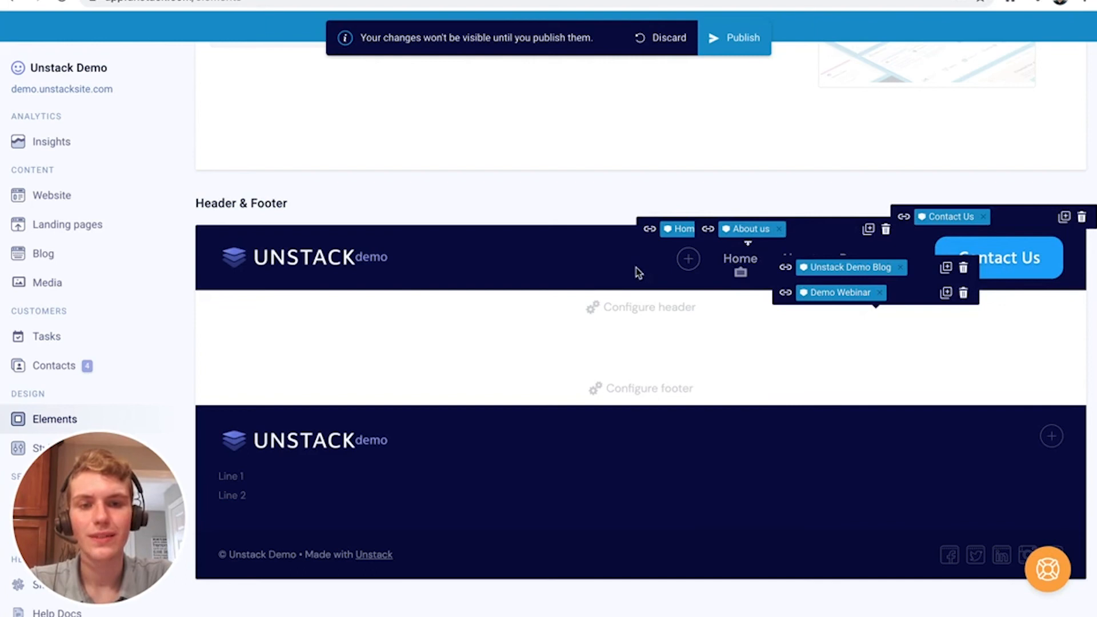
{"action": "left_click", "coordinate": [727, 45]}
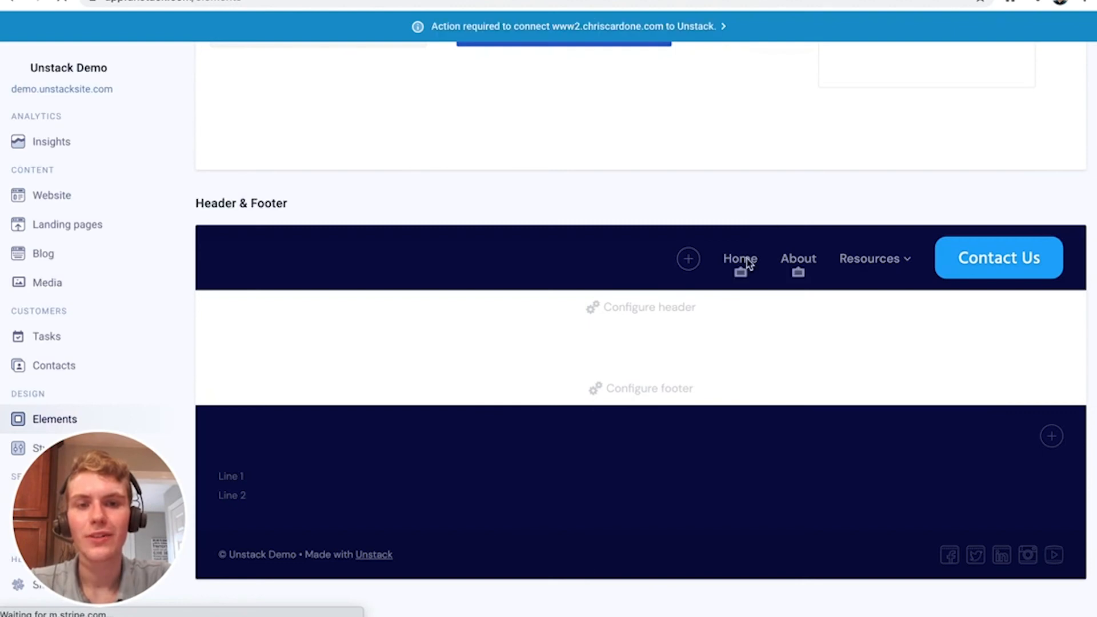
{"action": "mouse_move", "coordinate": [879, 265]}
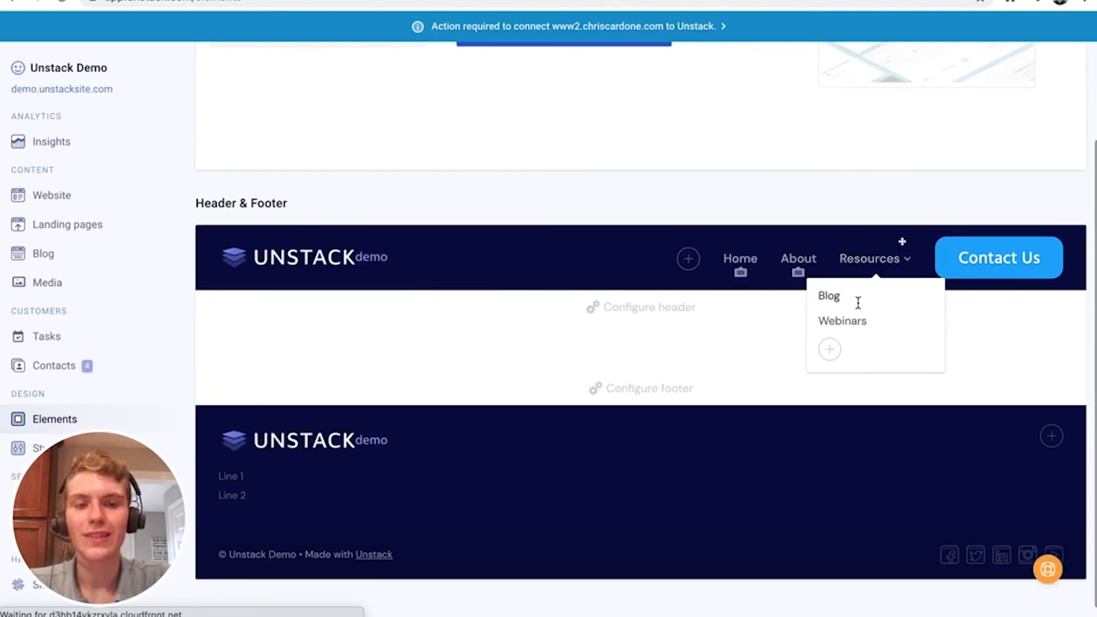
{"action": "scroll", "coordinate": [733, 372], "scroll_direction": "down", "scroll_amount": 1}
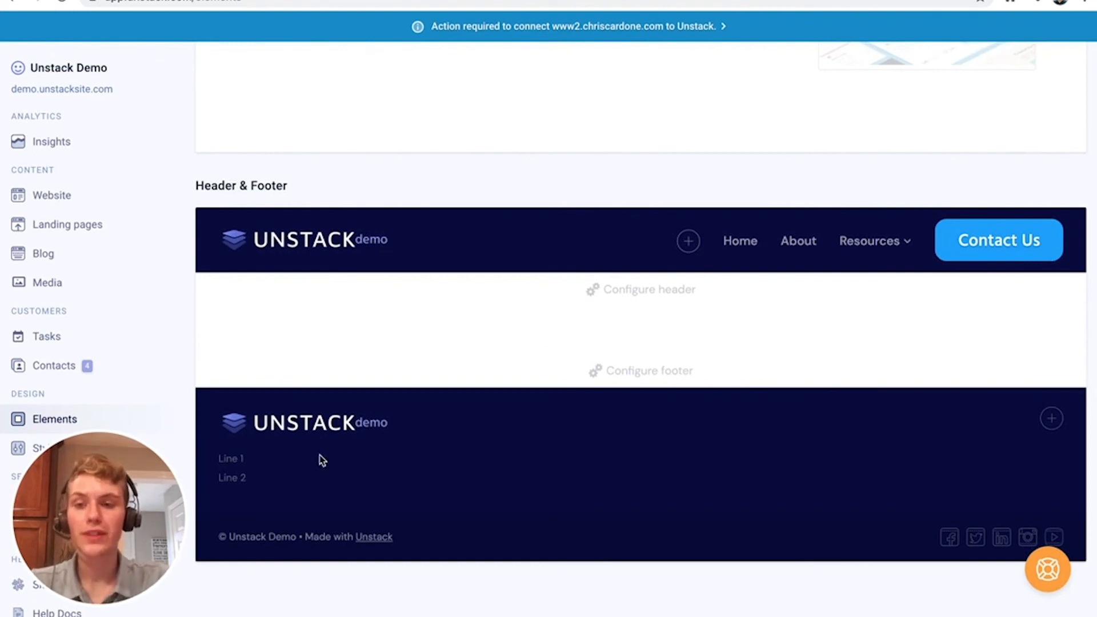
Enter a contact e-mail and phone number in the footer's two lines and add a link column
{"action": "left_click", "coordinate": [242, 459]}
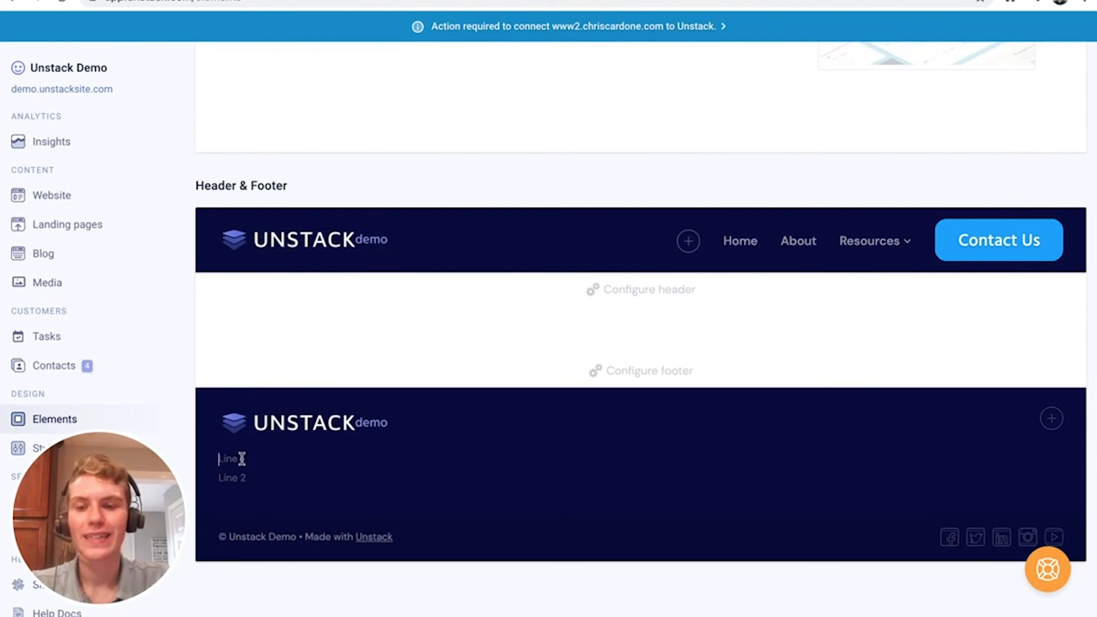
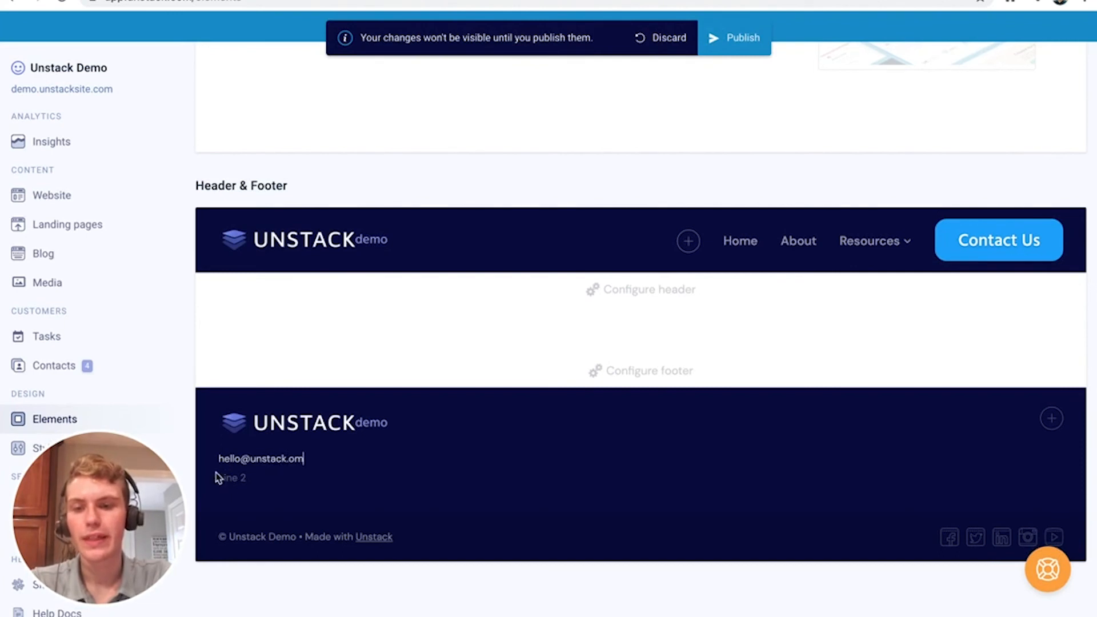
{"action": "left_click", "coordinate": [226, 476]}
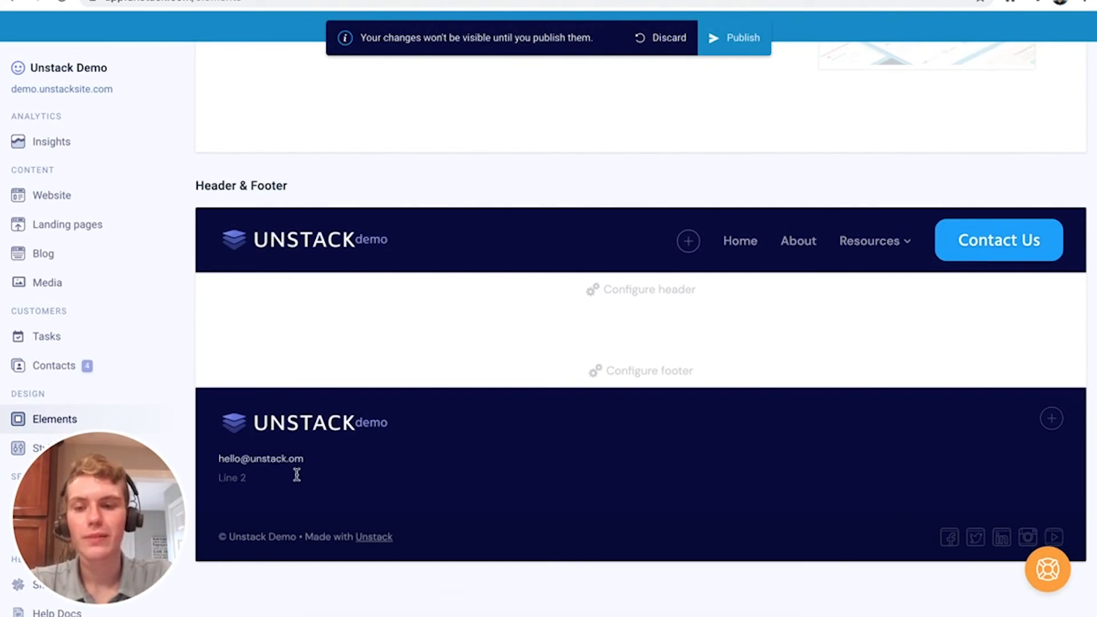
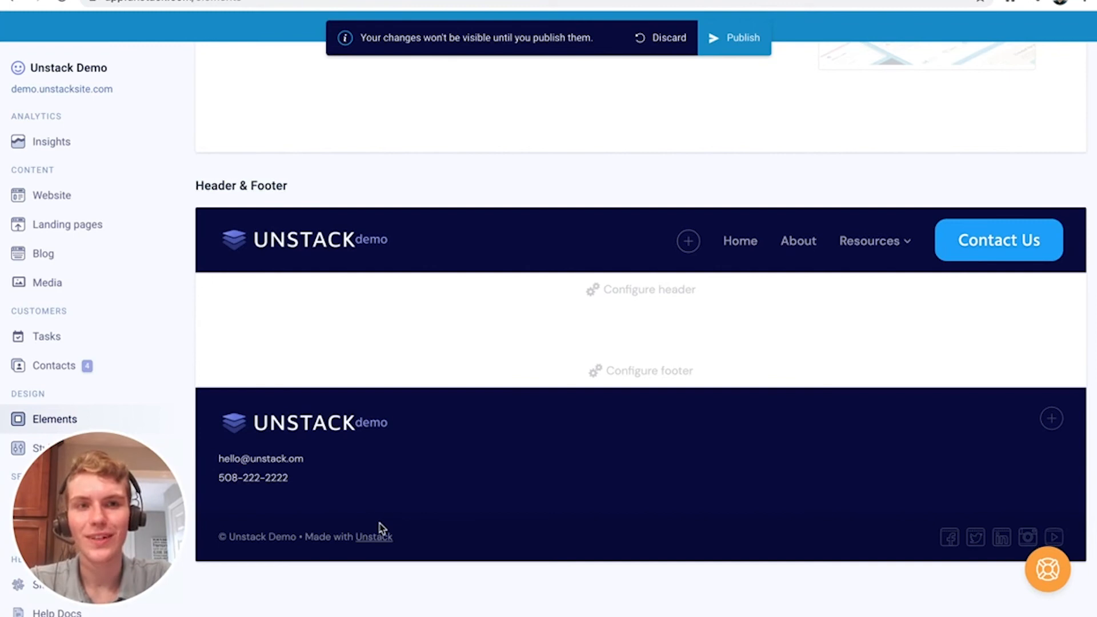
{"action": "left_click", "coordinate": [1048, 418]}
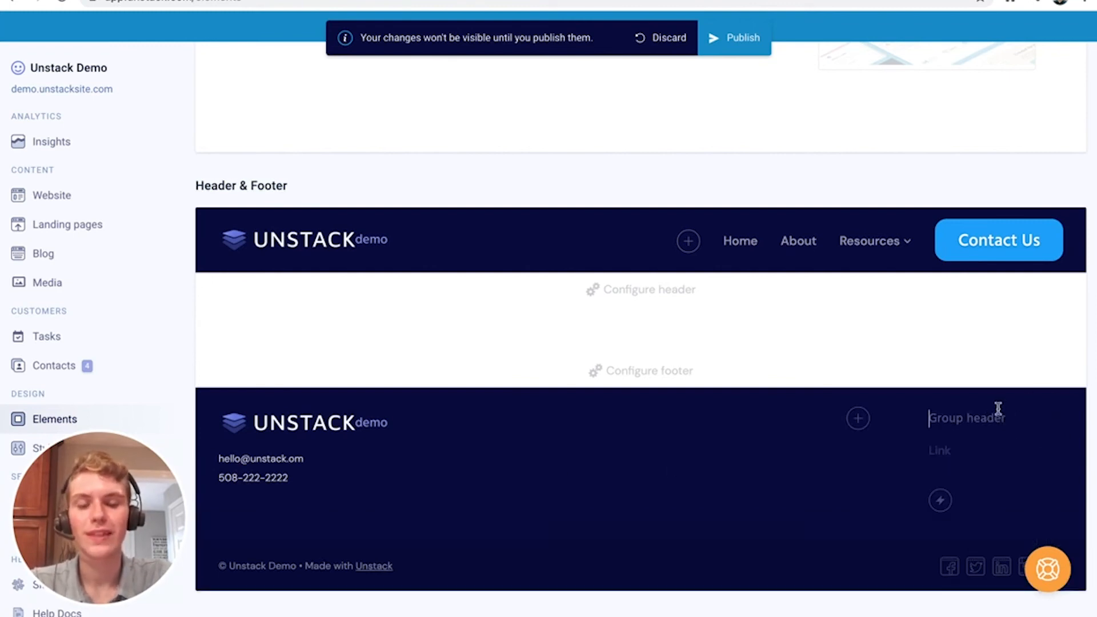
Title the new footer group 'Legal' and add Privacy Policy and Terms of Use links
{"action": "type", "text": "Legal"}
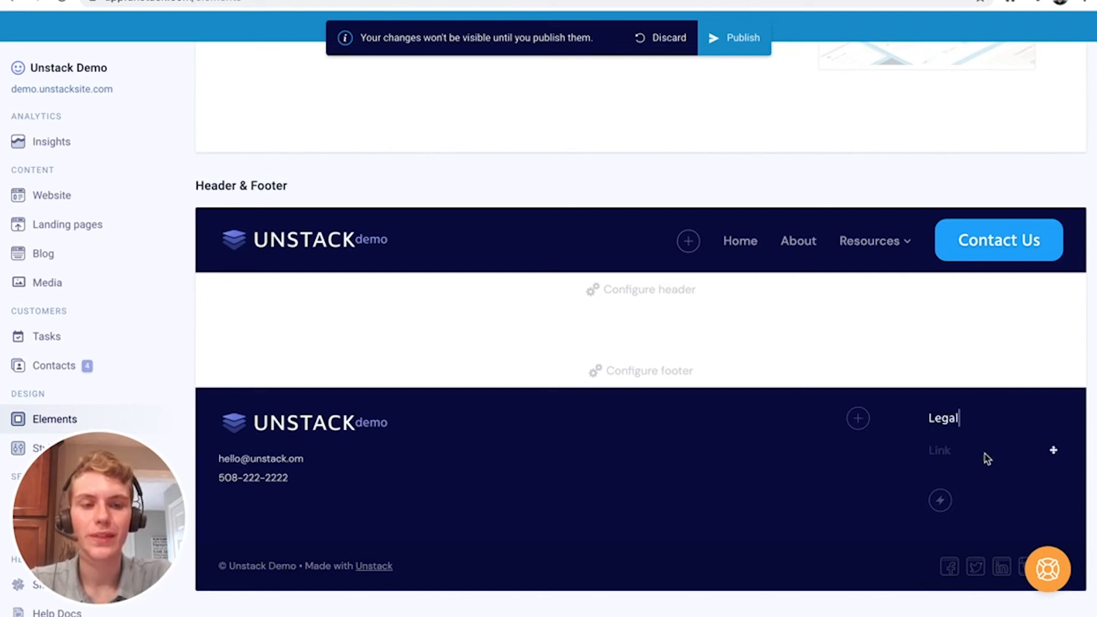
{"action": "left_click", "coordinate": [937, 446]}
{"action": "type", "text": "Privacy Poic"}
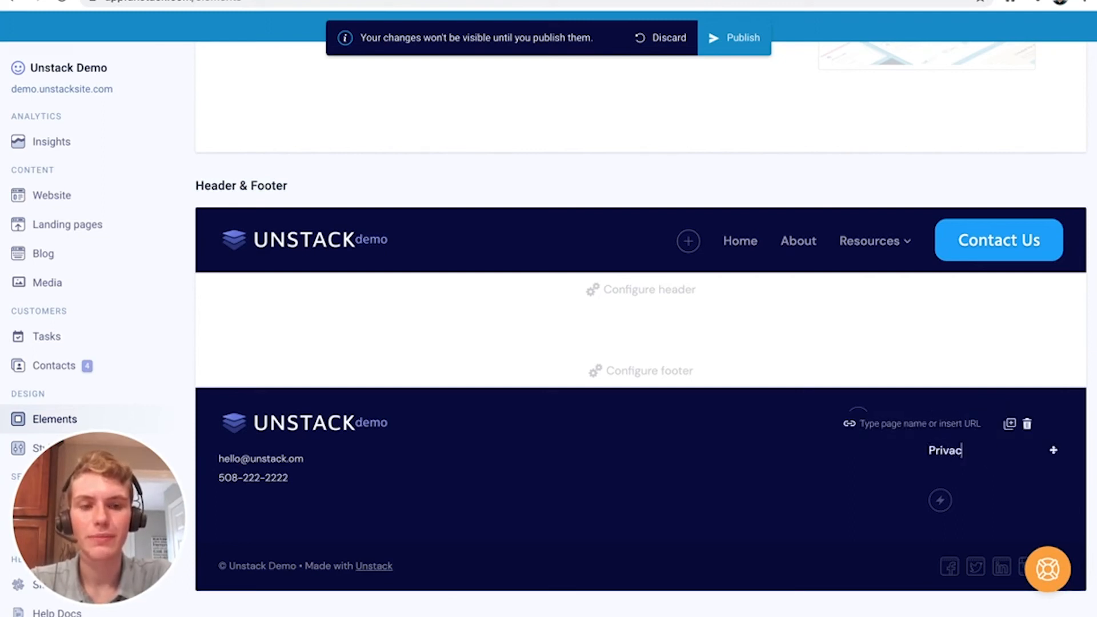
{"action": "key", "text": "BackSpace"}
{"action": "key", "text": "BackSpace"}
{"action": "type", "text": "licy"}
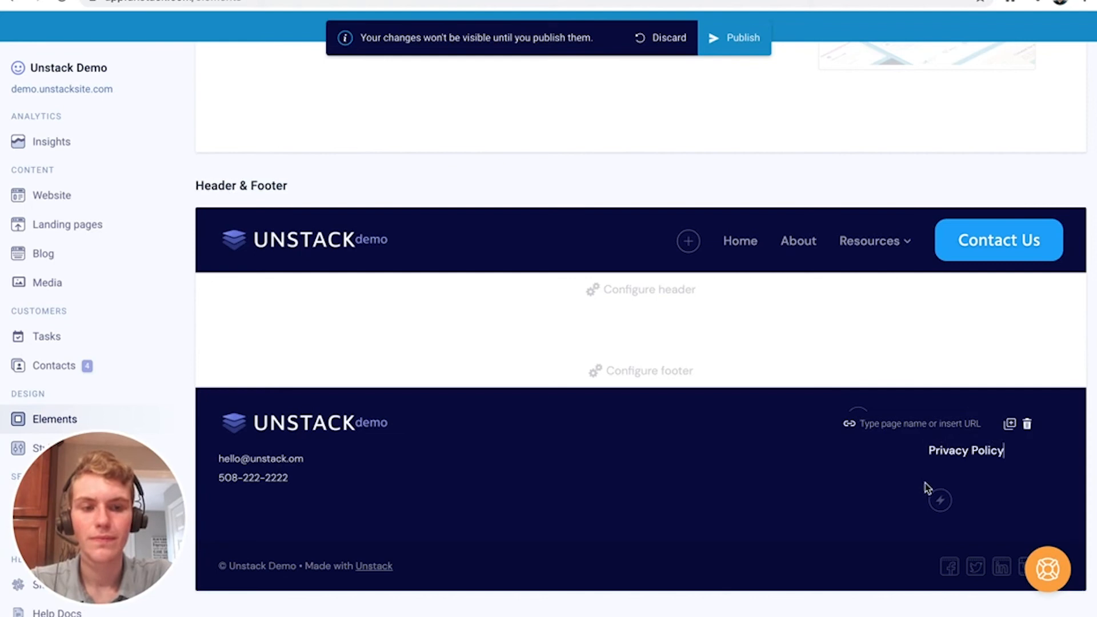
{"action": "key", "text": "Return"}
{"action": "type", "text": "T"}
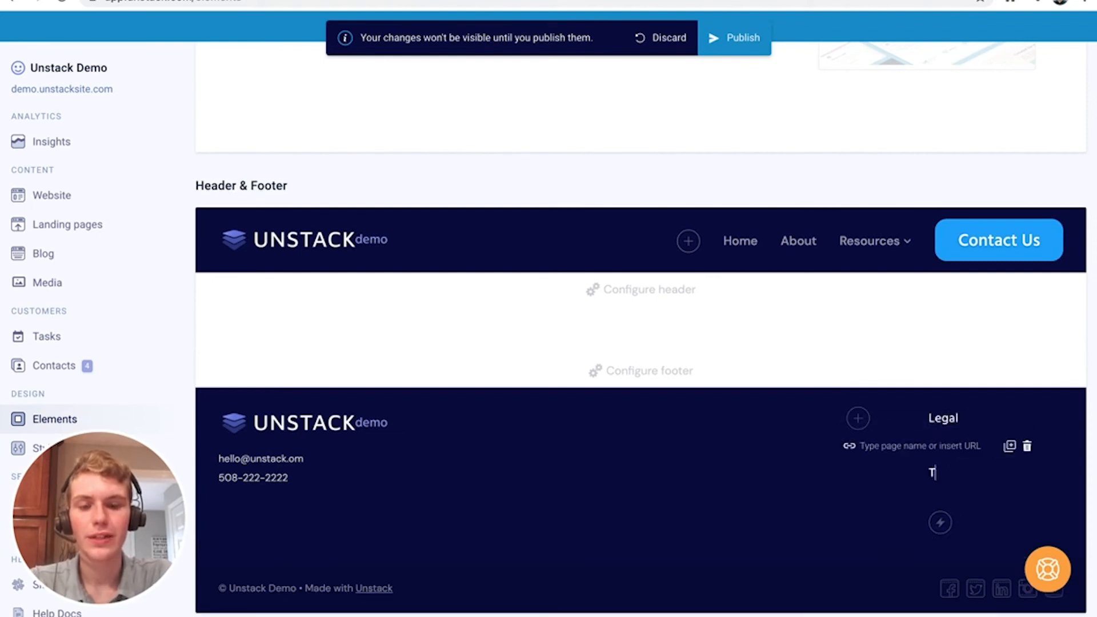
{"action": "type", "text": "erms of Use"}
{"action": "left_click", "coordinate": [849, 504]}
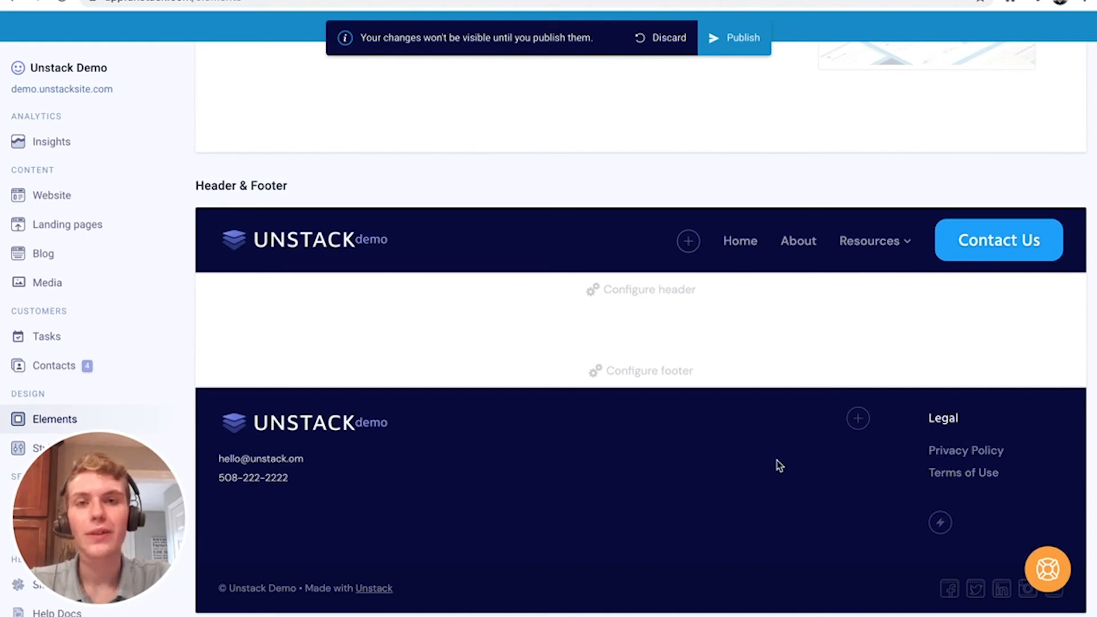
{"action": "left_click", "coordinate": [950, 594]}
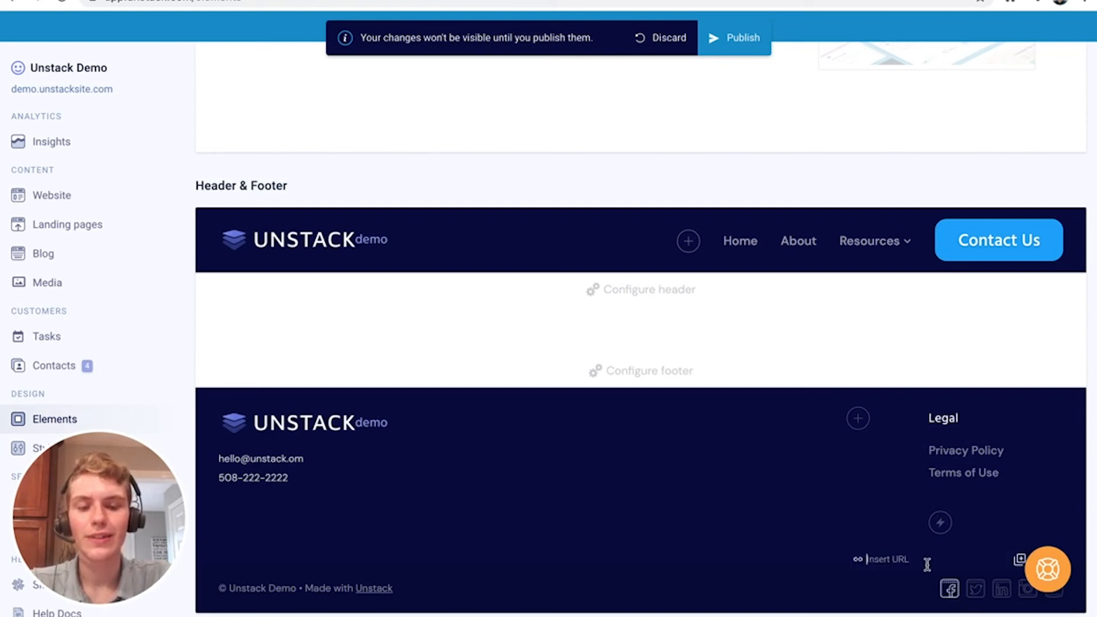
{"action": "type", "text": "https://fa"}
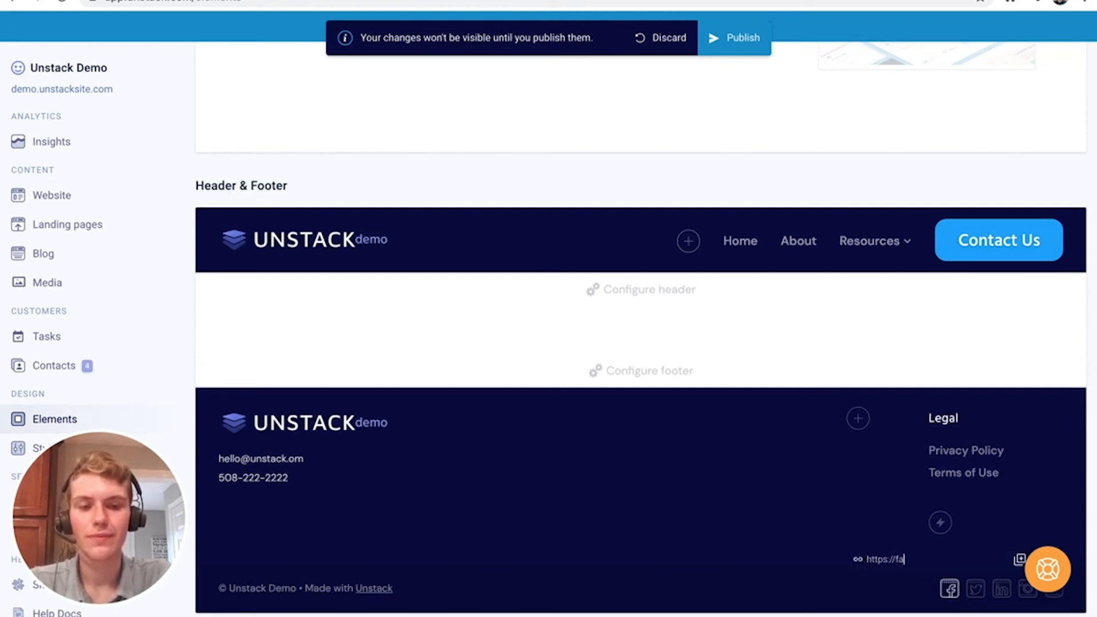
{"action": "type", "text": "cebook.com/"}
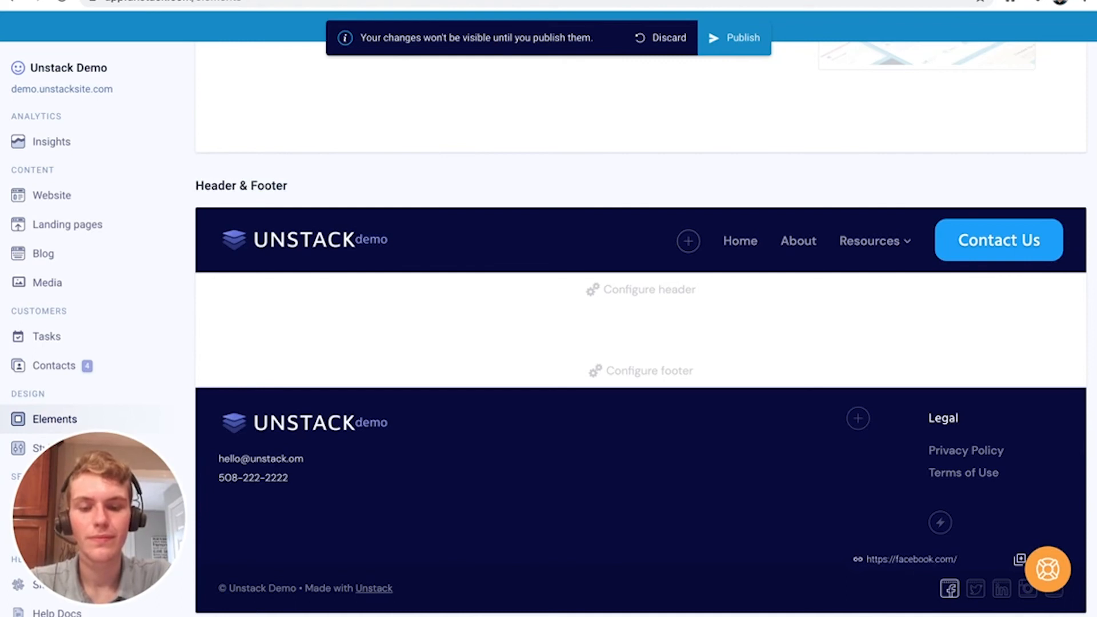
{"action": "type", "text": "unstackhq"}
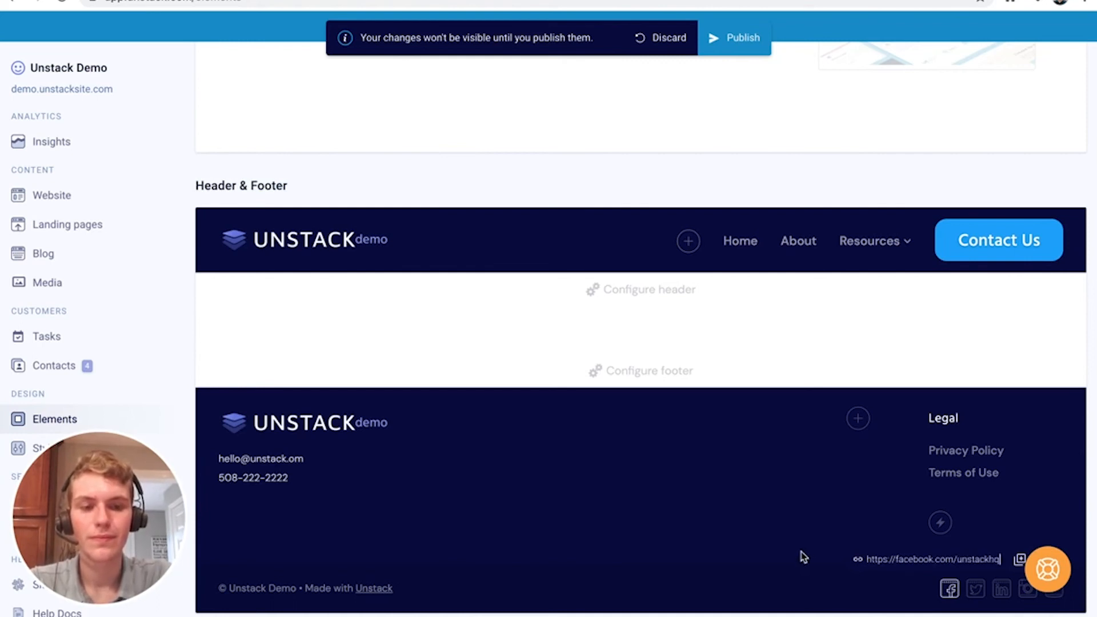
{"action": "scroll", "coordinate": [800, 556], "scroll_direction": "down", "scroll_amount": 1}
{"action": "left_click", "coordinate": [803, 555]}
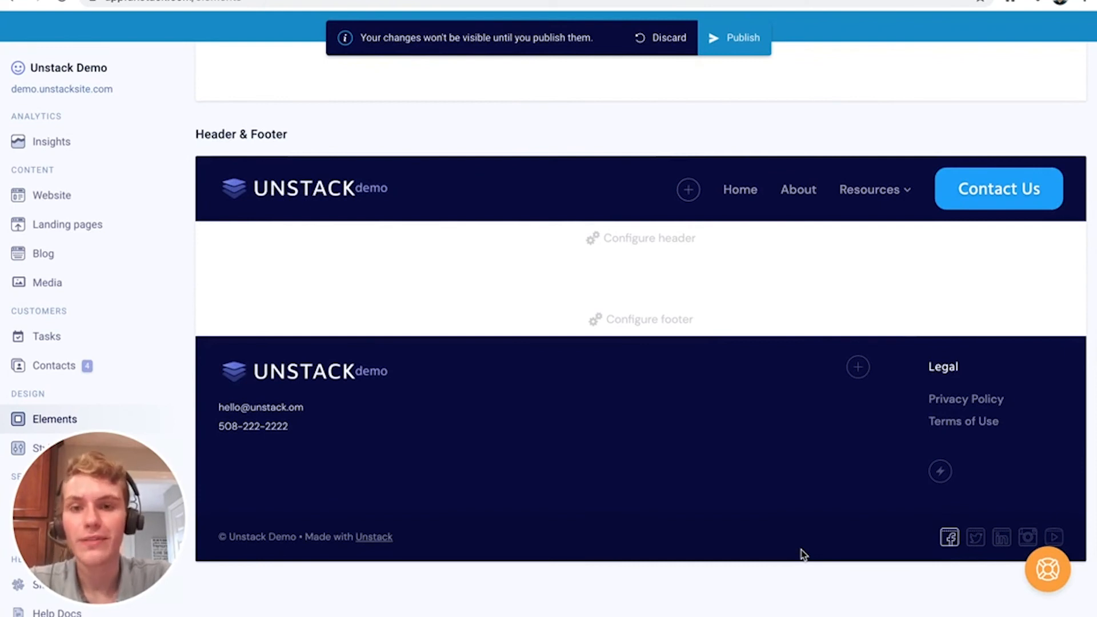
{"action": "mouse_move", "coordinate": [947, 540]}
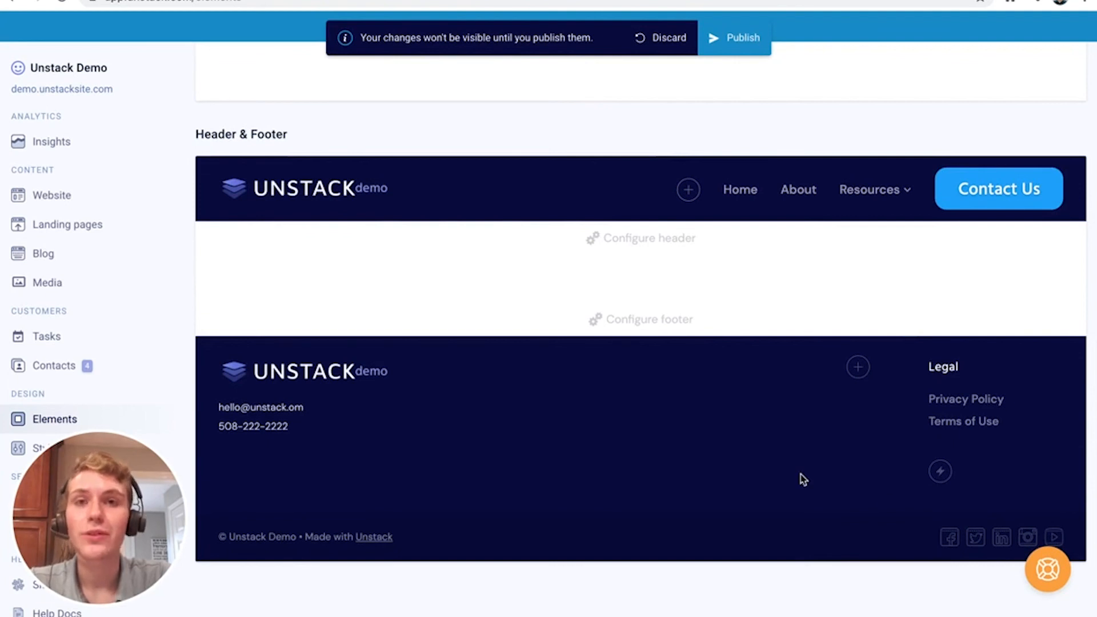
{"action": "scroll", "coordinate": [800, 474], "scroll_direction": "up", "scroll_amount": 4}
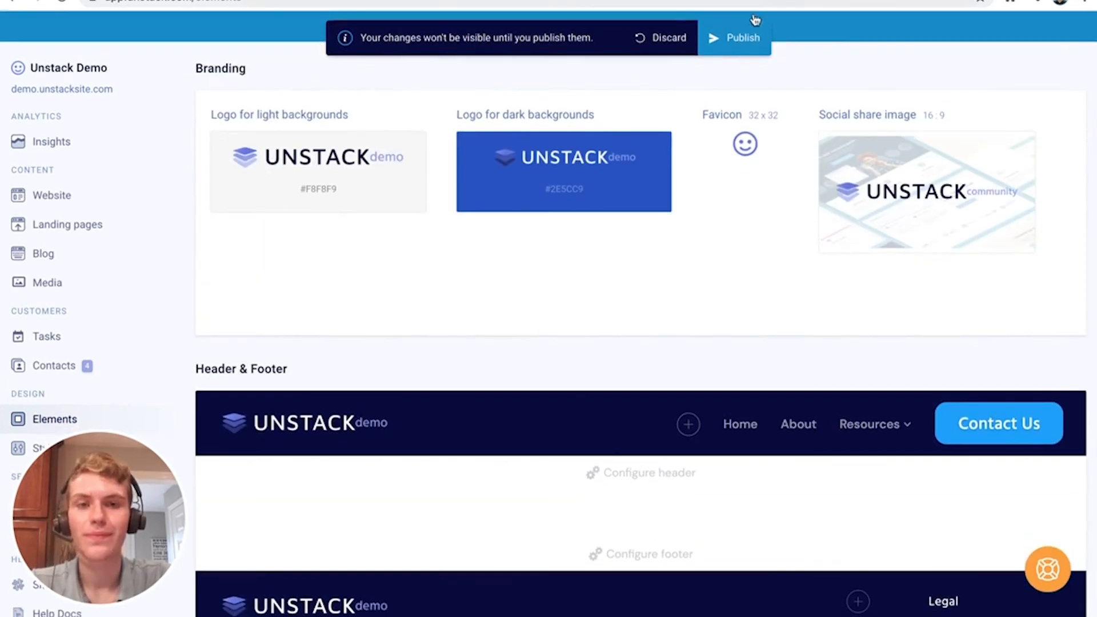
Publish the footer changes to the live site
{"action": "left_click", "coordinate": [743, 38]}
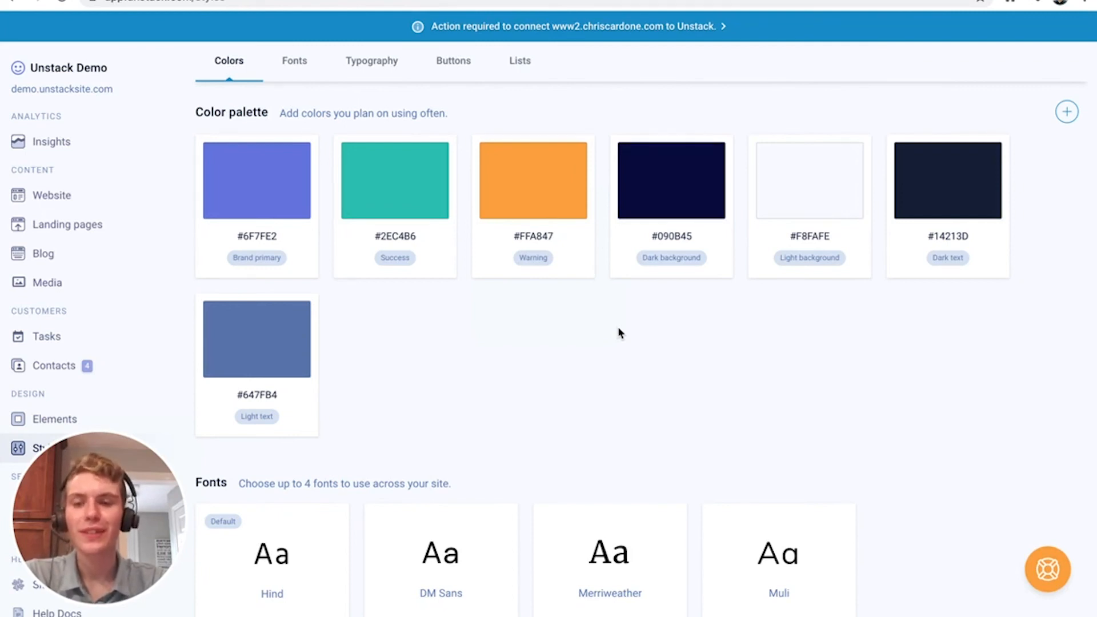
{"action": "scroll", "coordinate": [620, 333], "scroll_direction": "down", "scroll_amount": 20}
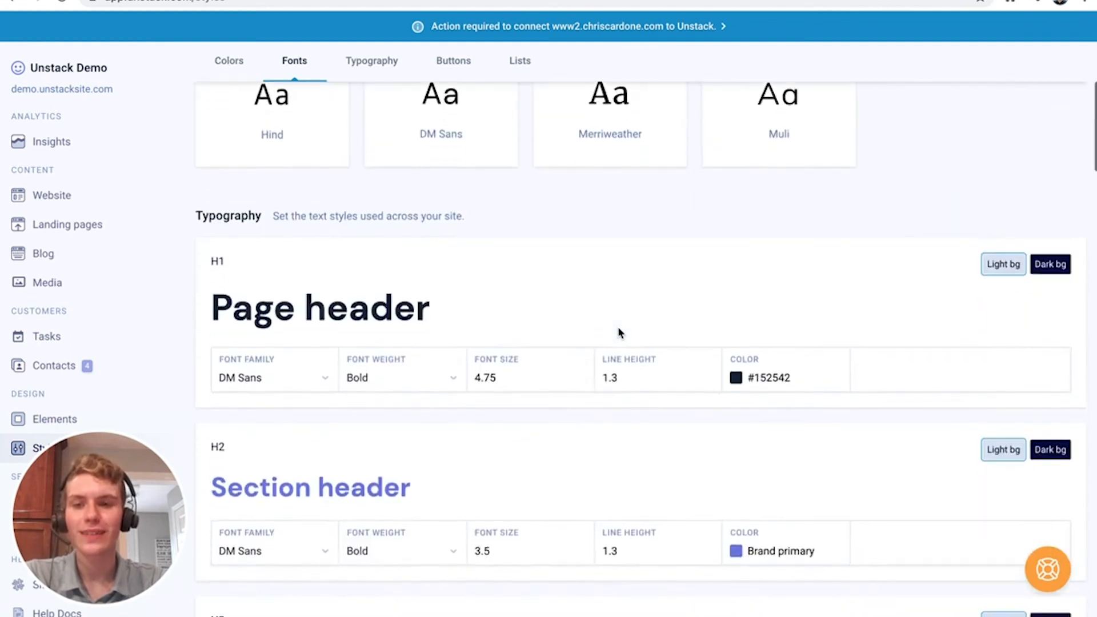
{"action": "scroll", "coordinate": [620, 333], "scroll_direction": "down", "scroll_amount": 15}
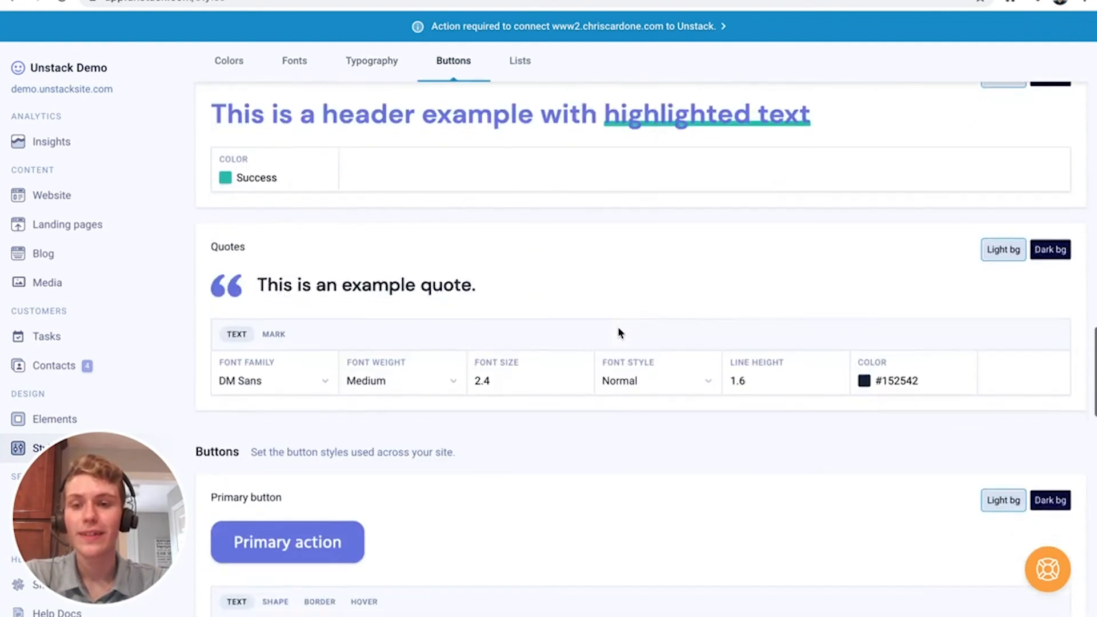
{"action": "scroll", "coordinate": [620, 333], "scroll_direction": "down", "scroll_amount": 5}
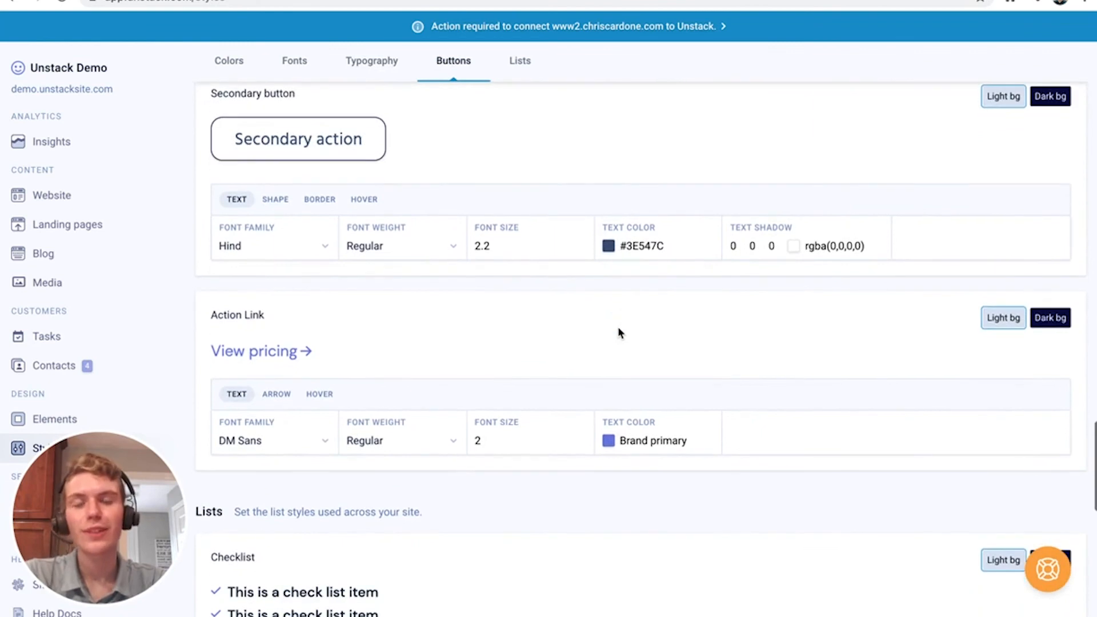
{"action": "scroll", "coordinate": [620, 333], "scroll_direction": "down", "scroll_amount": 10}
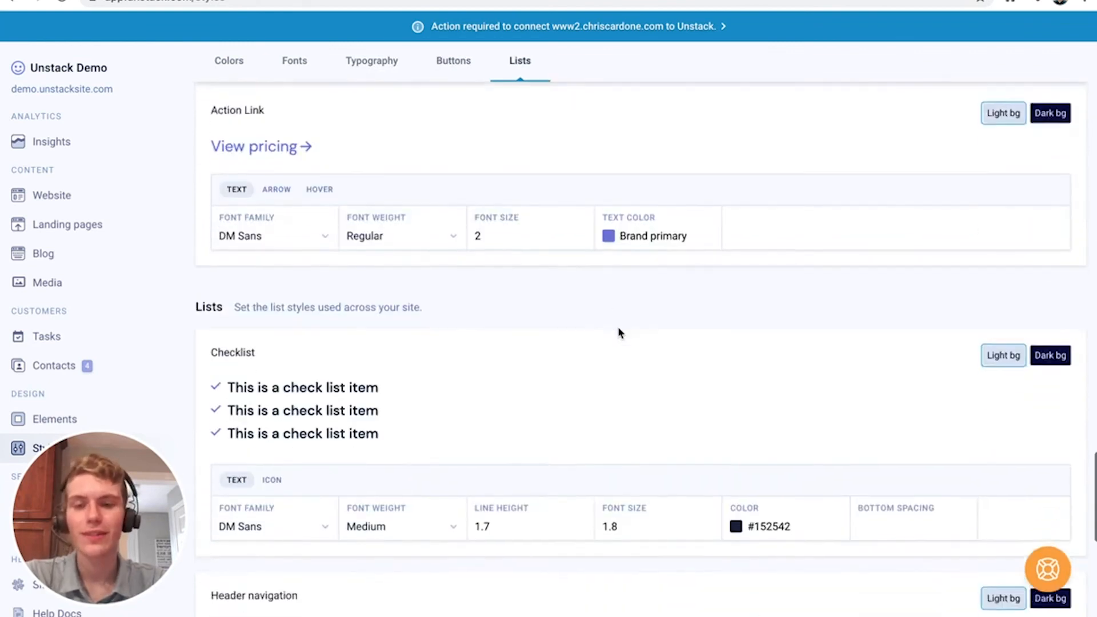
{"action": "scroll", "coordinate": [619, 333], "scroll_direction": "down", "scroll_amount": 3}
{"action": "scroll", "coordinate": [619, 333], "scroll_direction": "up", "scroll_amount": 20}
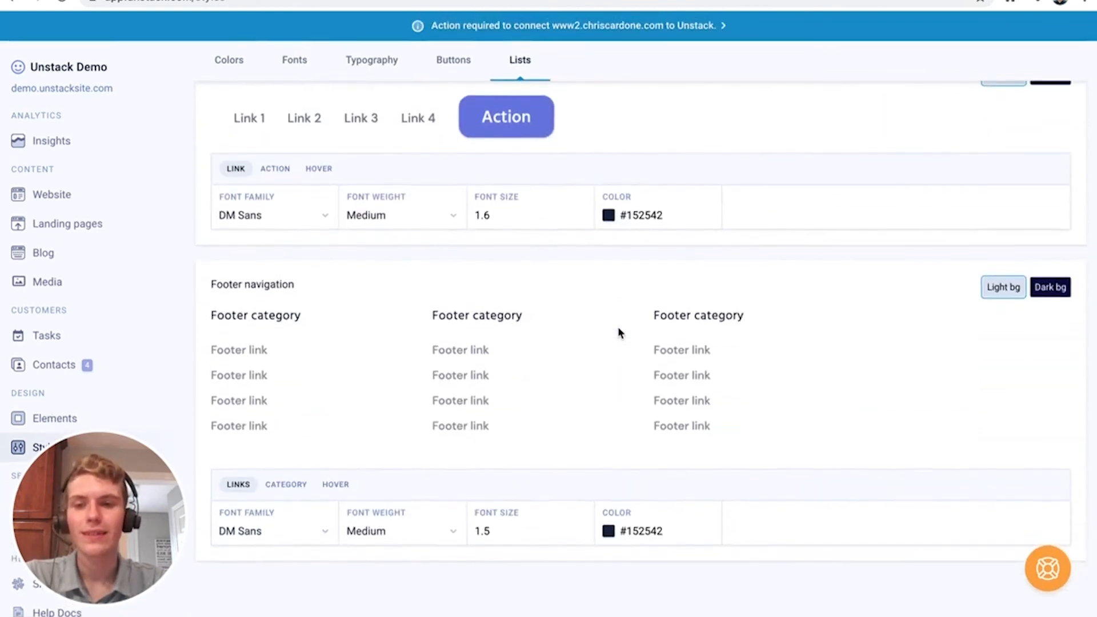
{"action": "scroll", "coordinate": [619, 333], "scroll_direction": "down", "scroll_amount": 1}
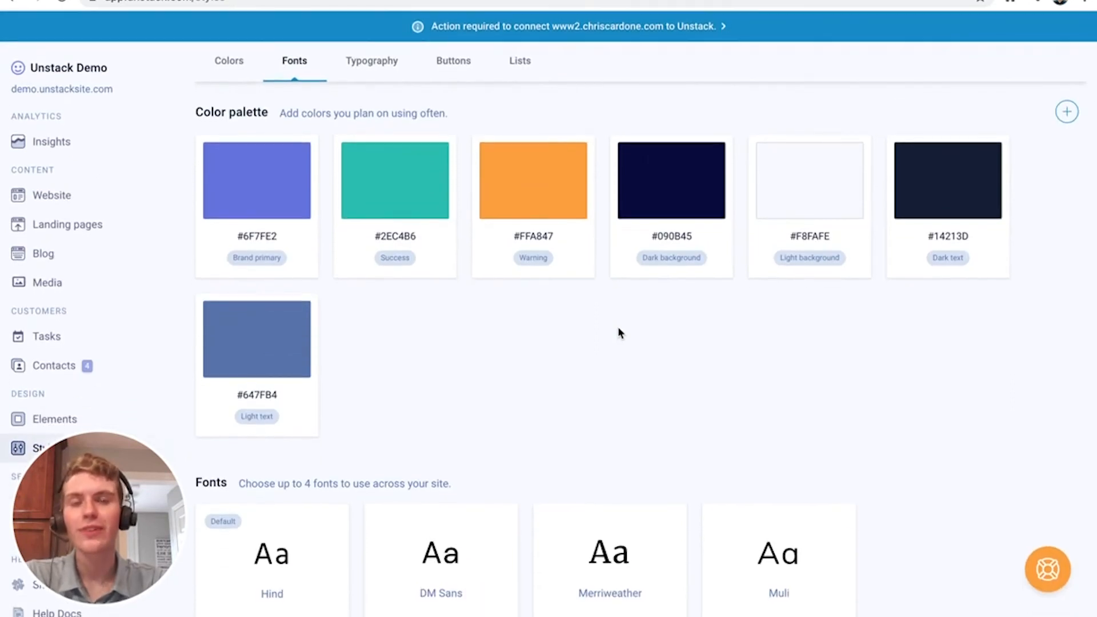
{"action": "left_click", "coordinate": [244, 76]}
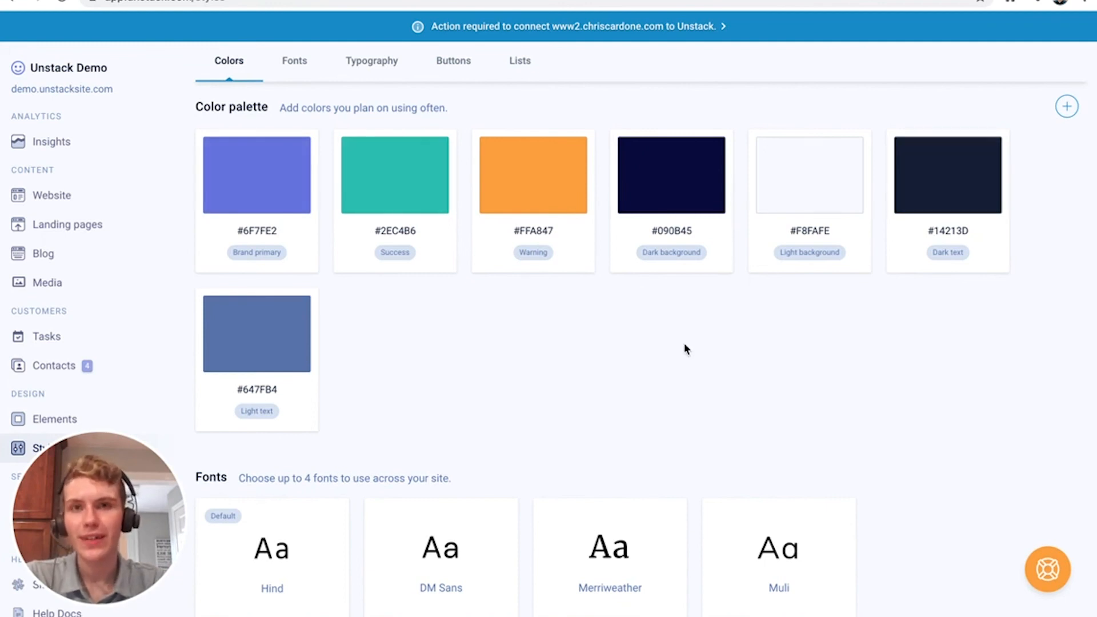
{"action": "left_click", "coordinate": [1010, 3]}
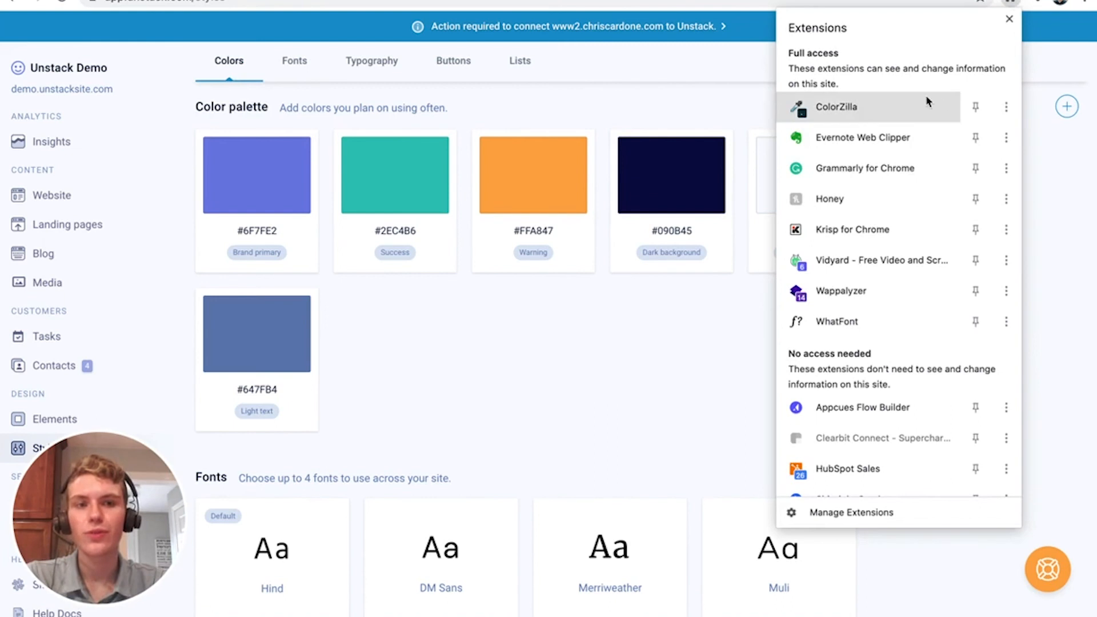
{"action": "left_click", "coordinate": [521, 444]}
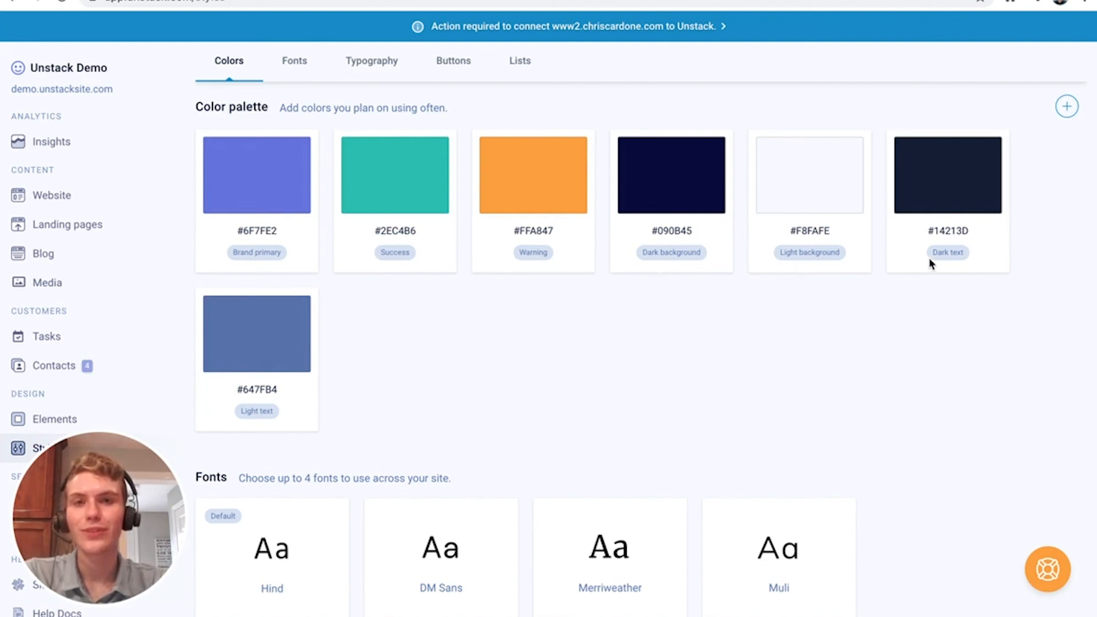
{"action": "left_click", "coordinate": [276, 187]}
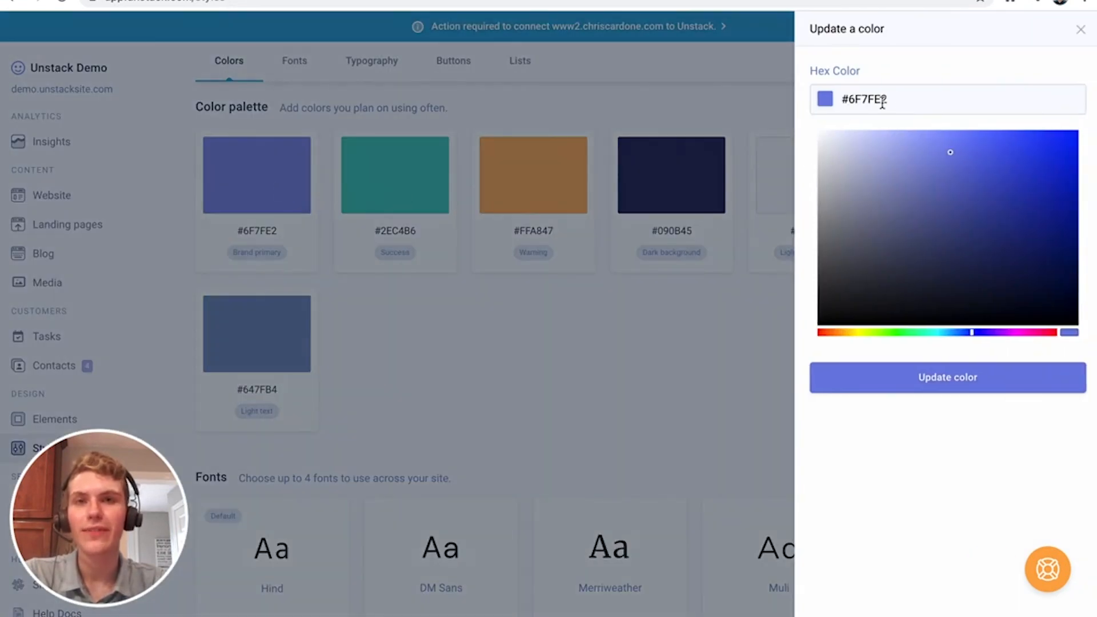
{"action": "left_click", "coordinate": [1080, 29]}
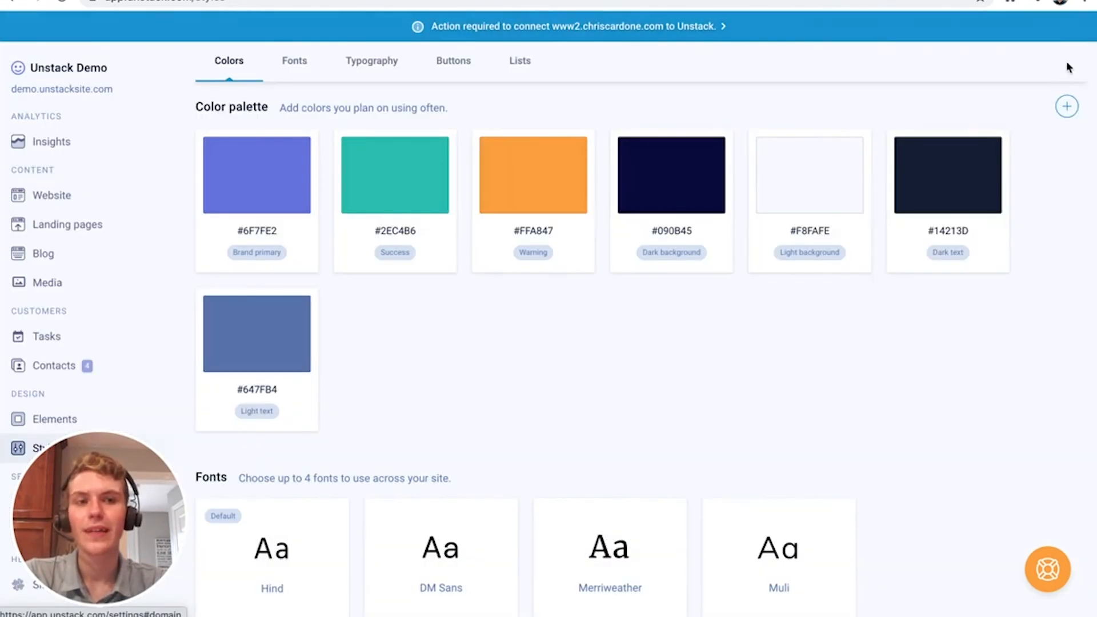
{"action": "left_click", "coordinate": [1066, 107]}
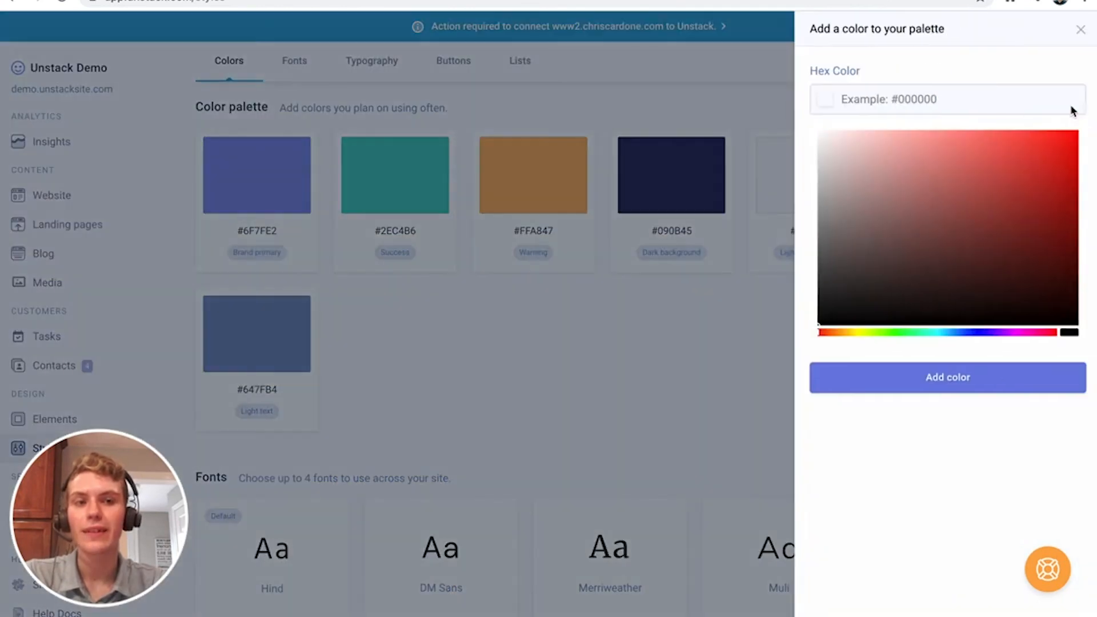
{"action": "left_click", "coordinate": [1079, 30]}
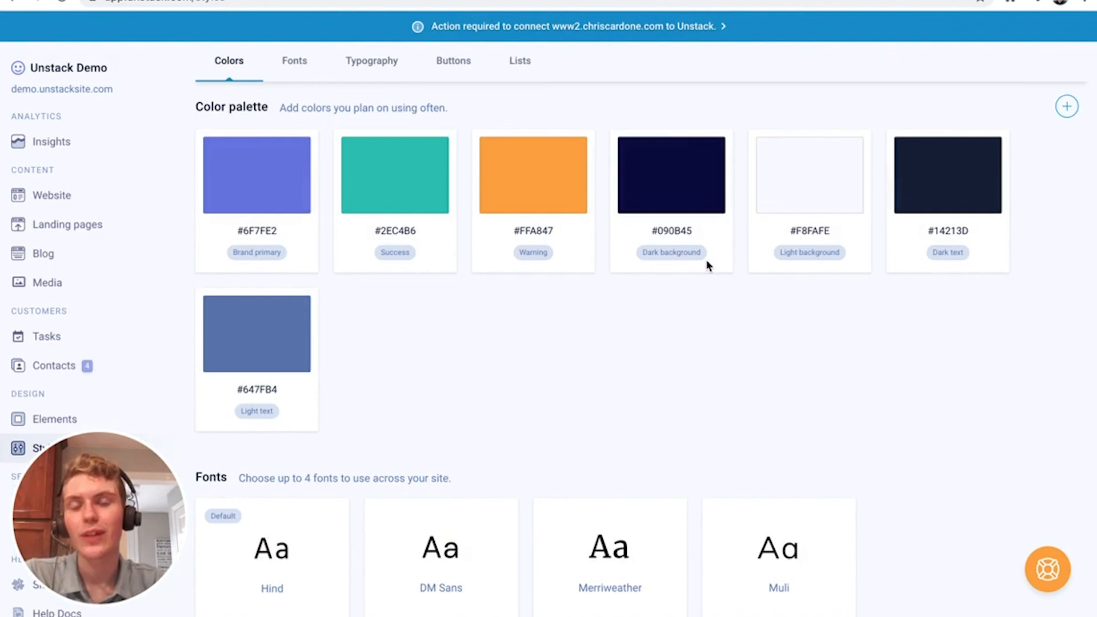
{"action": "scroll", "coordinate": [629, 338], "scroll_direction": "down", "scroll_amount": 8}
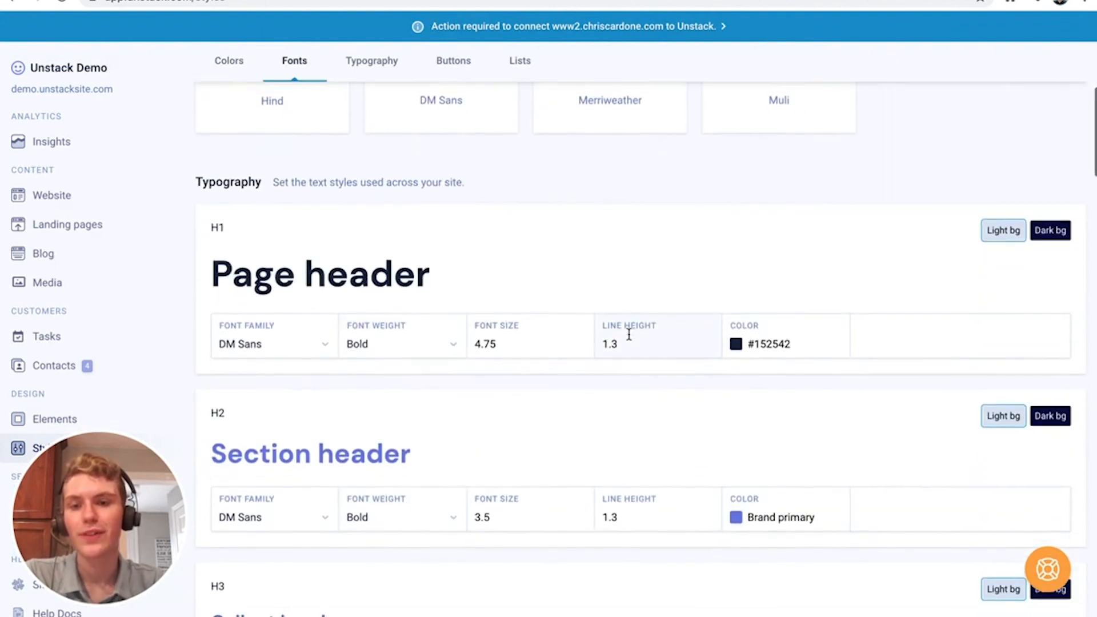
{"action": "left_click", "coordinate": [759, 340]}
{"action": "scroll", "coordinate": [766, 392], "scroll_direction": "down", "scroll_amount": 3}
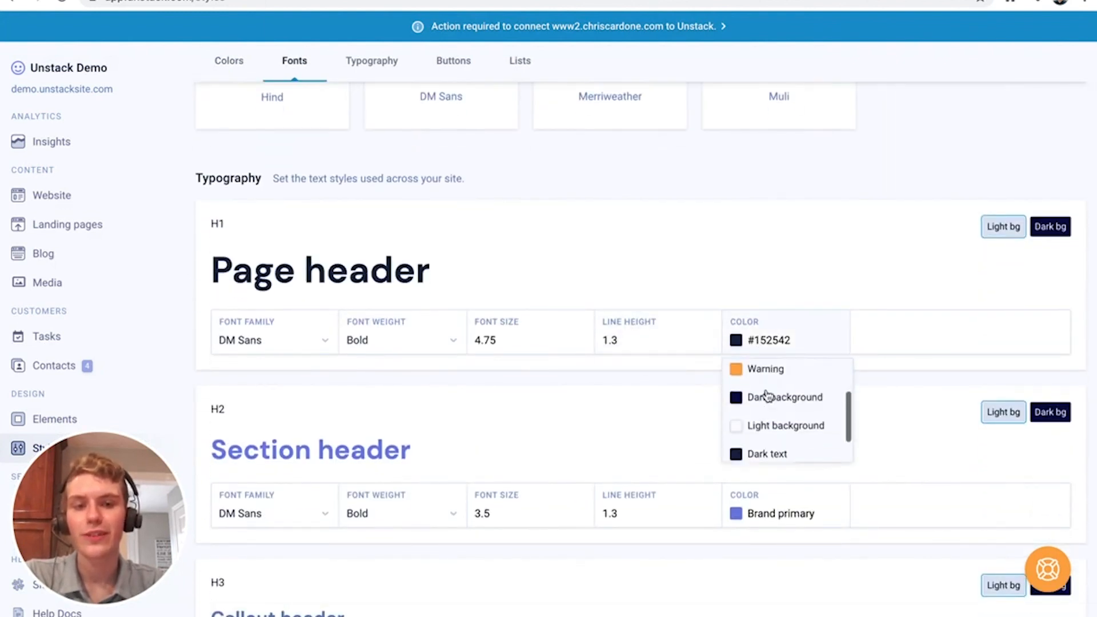
{"action": "scroll", "coordinate": [767, 394], "scroll_direction": "up", "scroll_amount": 3}
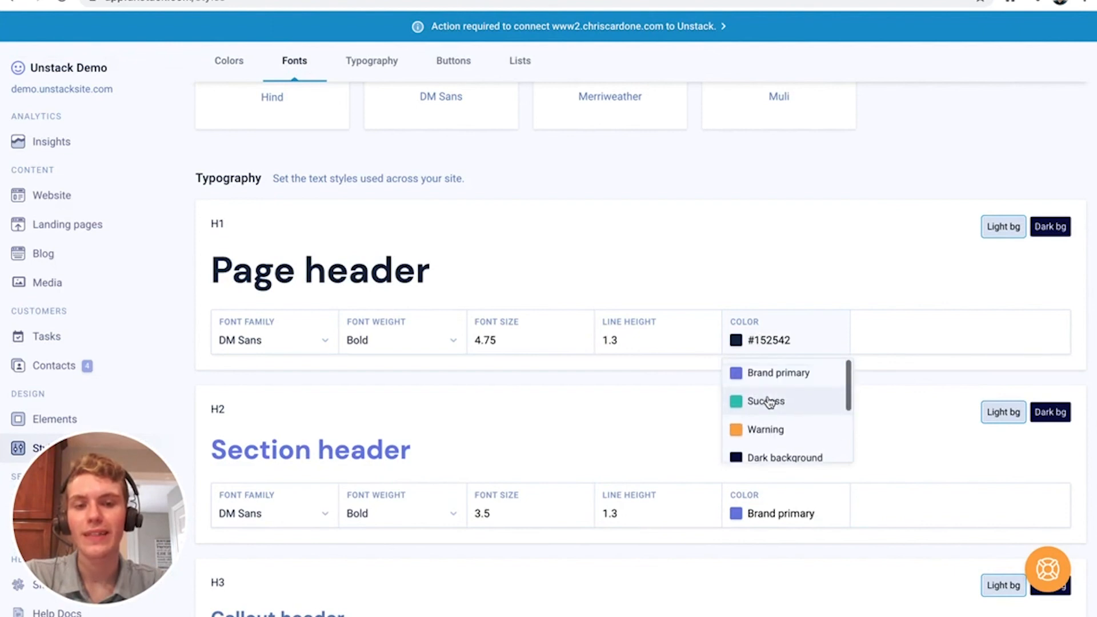
{"action": "scroll", "coordinate": [769, 390], "scroll_direction": "down", "scroll_amount": 3}
{"action": "left_click", "coordinate": [639, 414]}
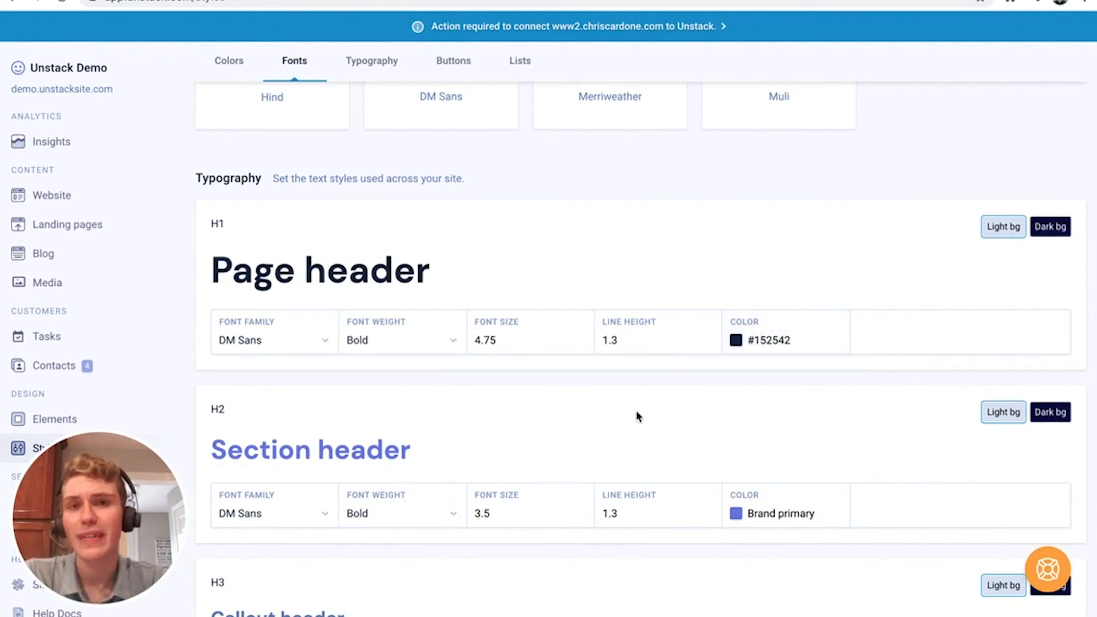
{"action": "scroll", "coordinate": [639, 415], "scroll_direction": "up", "scroll_amount": 8}
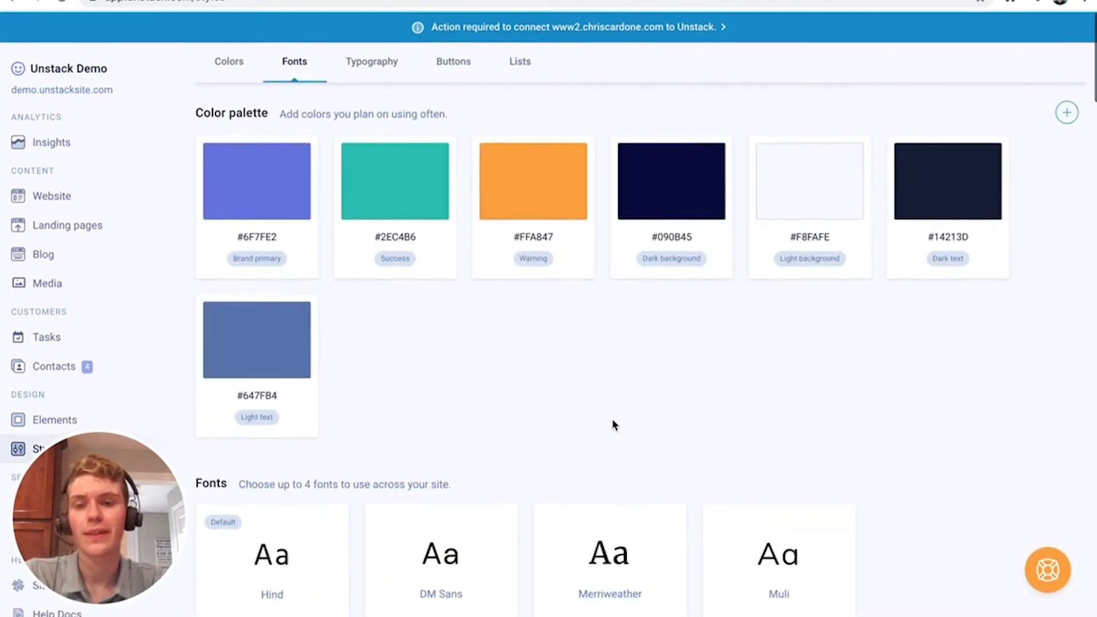
{"action": "scroll", "coordinate": [466, 483], "scroll_direction": "down", "scroll_amount": 3}
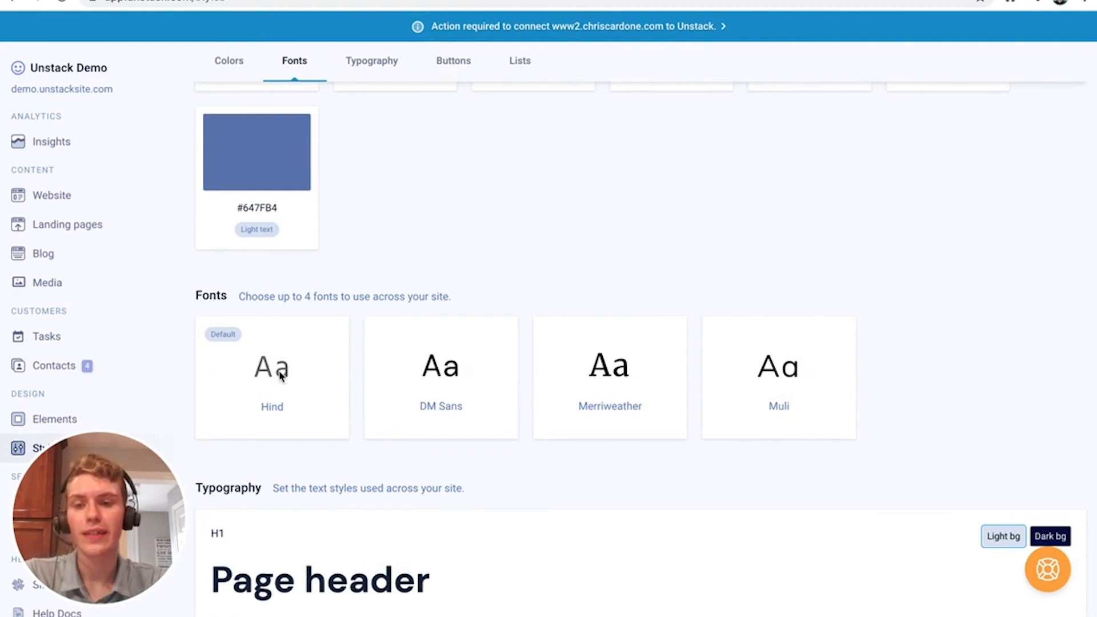
{"action": "left_click", "coordinate": [281, 374]}
{"action": "scroll", "coordinate": [920, 429], "scroll_direction": "down", "scroll_amount": 18}
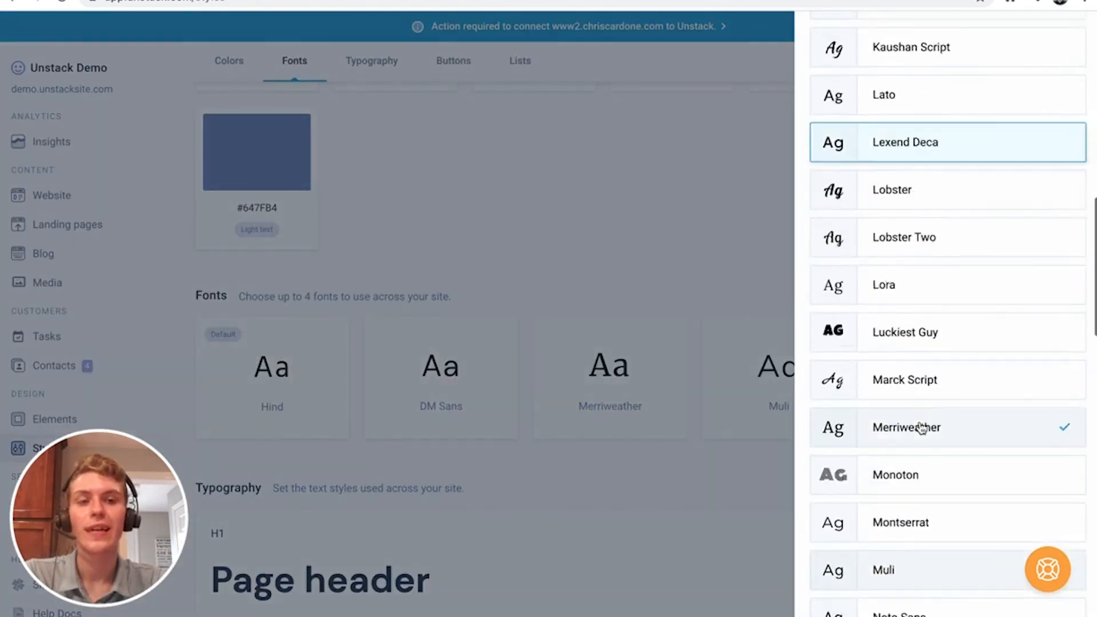
{"action": "scroll", "coordinate": [920, 427], "scroll_direction": "down", "scroll_amount": 15}
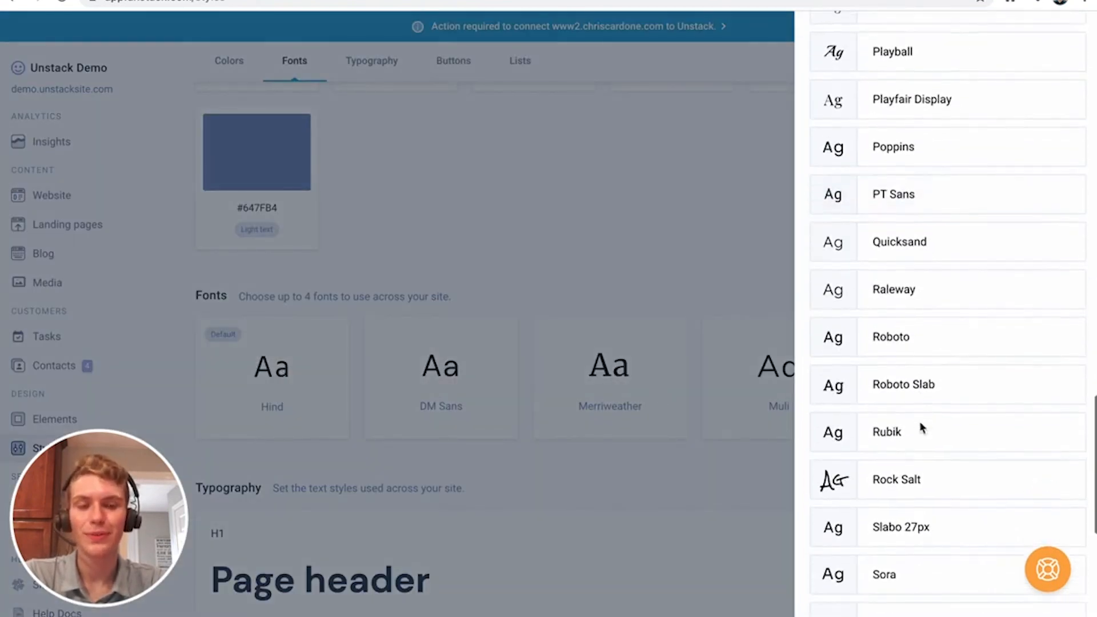
{"action": "scroll", "coordinate": [919, 428], "scroll_direction": "down", "scroll_amount": 1}
{"action": "scroll", "coordinate": [918, 428], "scroll_direction": "up", "scroll_amount": 20}
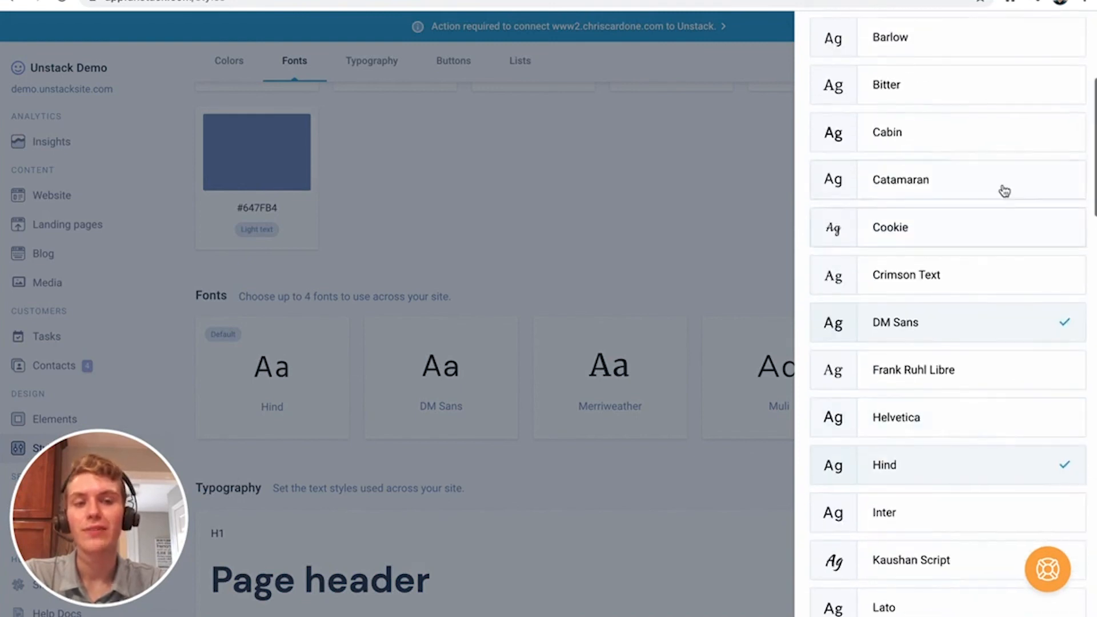
{"action": "left_click", "coordinate": [1080, 29]}
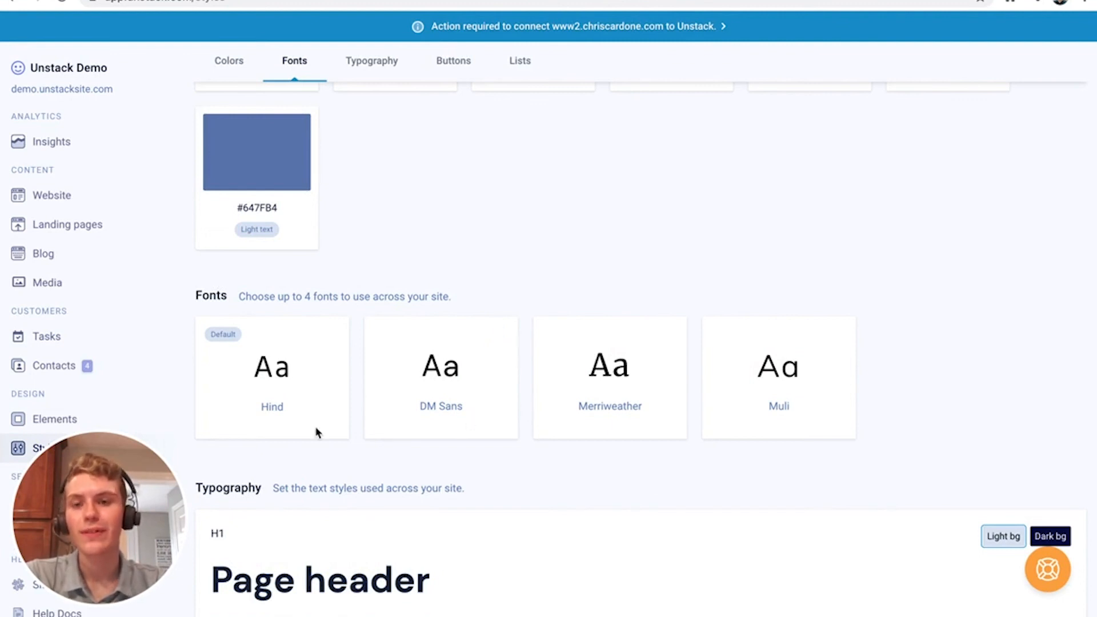
{"action": "double_click", "coordinate": [211, 335]}
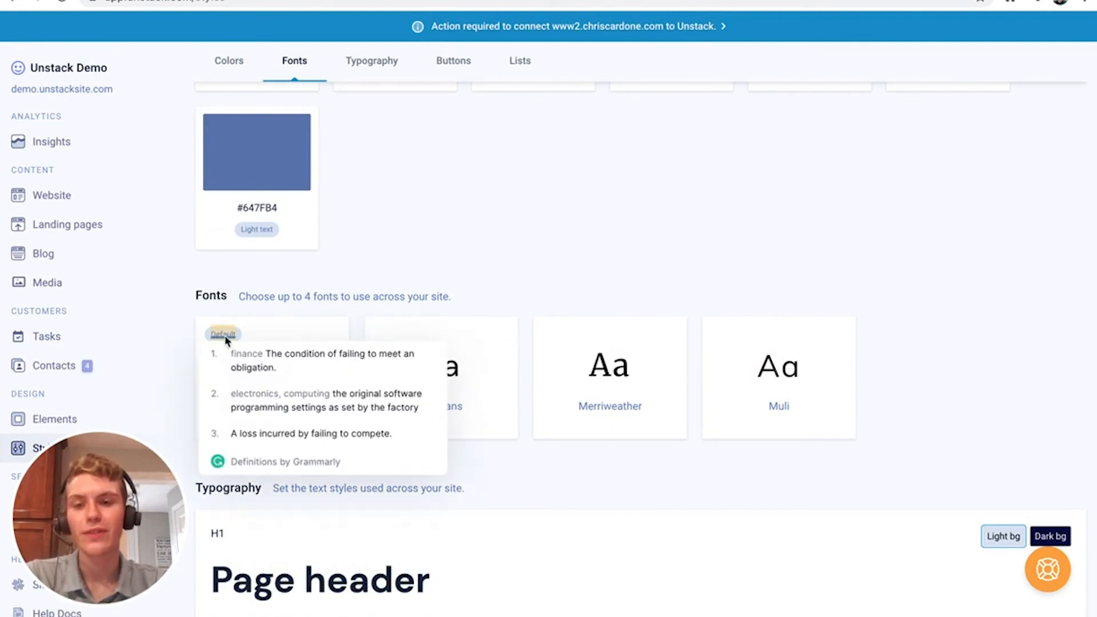
{"action": "scroll", "coordinate": [328, 329], "scroll_direction": "down", "scroll_amount": 1}
{"action": "scroll", "coordinate": [329, 334], "scroll_direction": "down", "scroll_amount": 5}
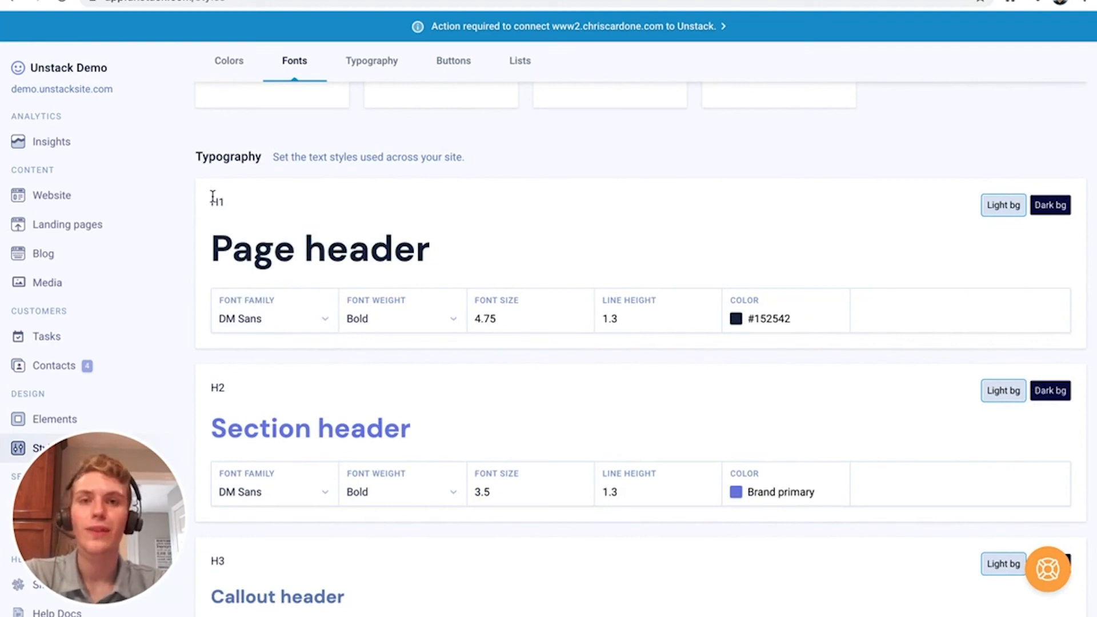
Try H1 font family and weight options, including Light, but keep DM Sans Bold
{"action": "left_click", "coordinate": [269, 321]}
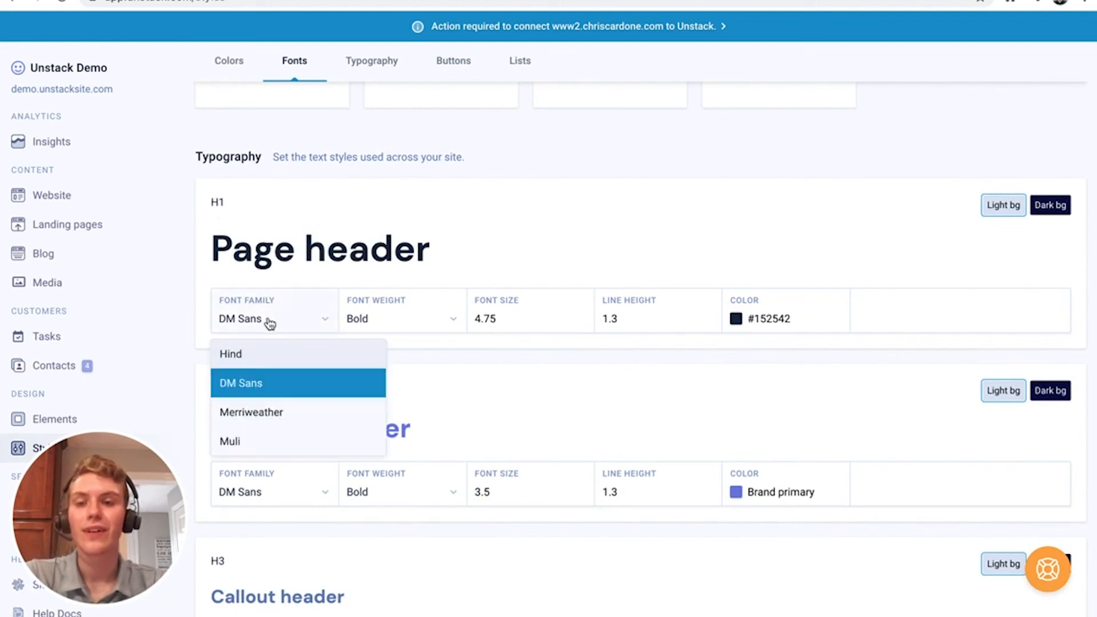
{"action": "left_click", "coordinate": [376, 315]}
{"action": "left_click", "coordinate": [383, 318]}
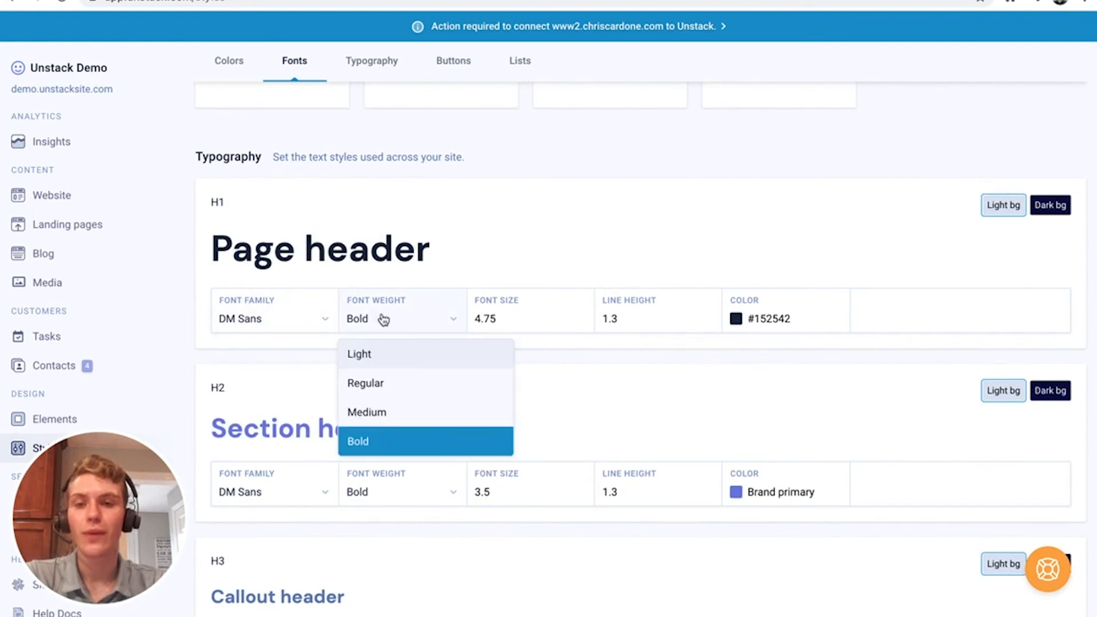
{"action": "left_click", "coordinate": [524, 316]}
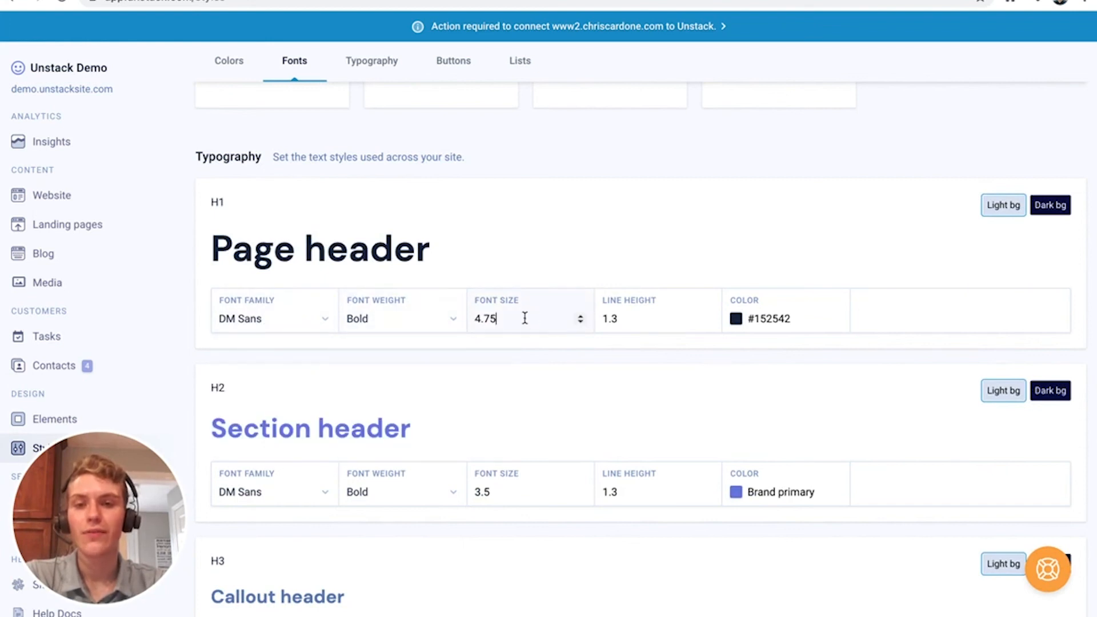
{"action": "left_click", "coordinate": [637, 314]}
{"action": "left_click", "coordinate": [308, 325]}
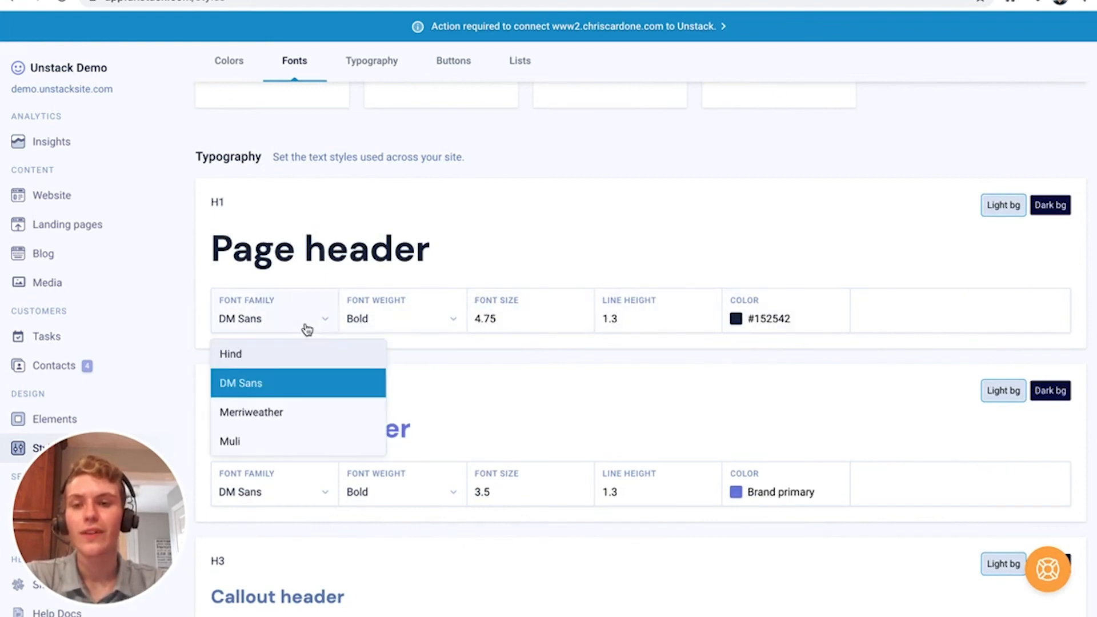
{"action": "scroll", "coordinate": [382, 286], "scroll_direction": "up", "scroll_amount": 3}
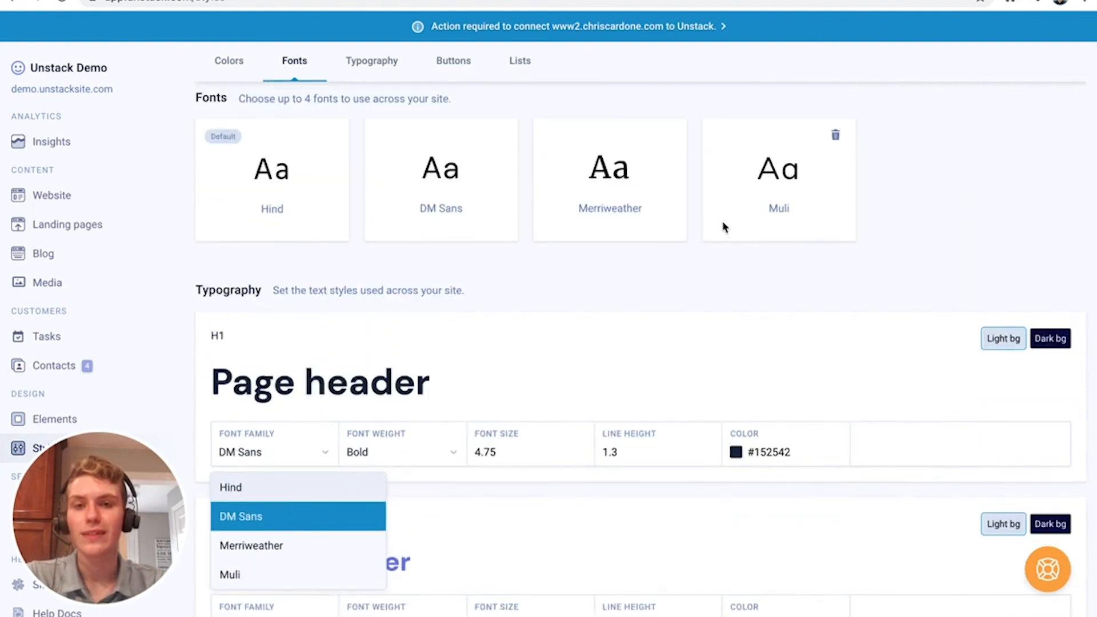
{"action": "scroll", "coordinate": [452, 366], "scroll_direction": "down", "scroll_amount": 2}
{"action": "left_click", "coordinate": [432, 342]}
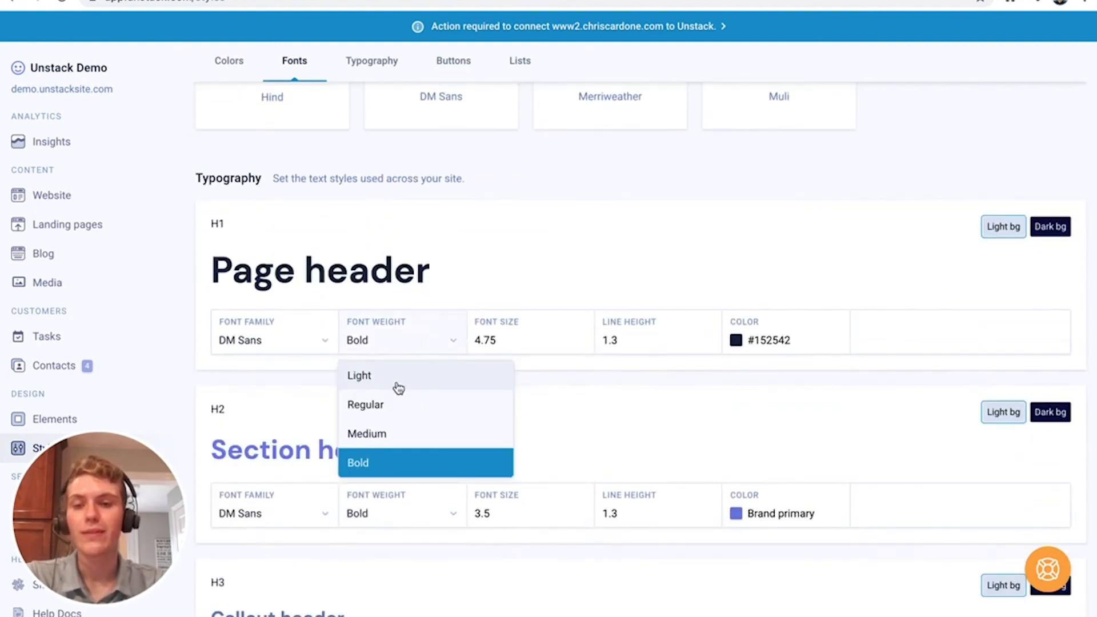
{"action": "left_click", "coordinate": [398, 382]}
{"action": "left_click", "coordinate": [399, 346]}
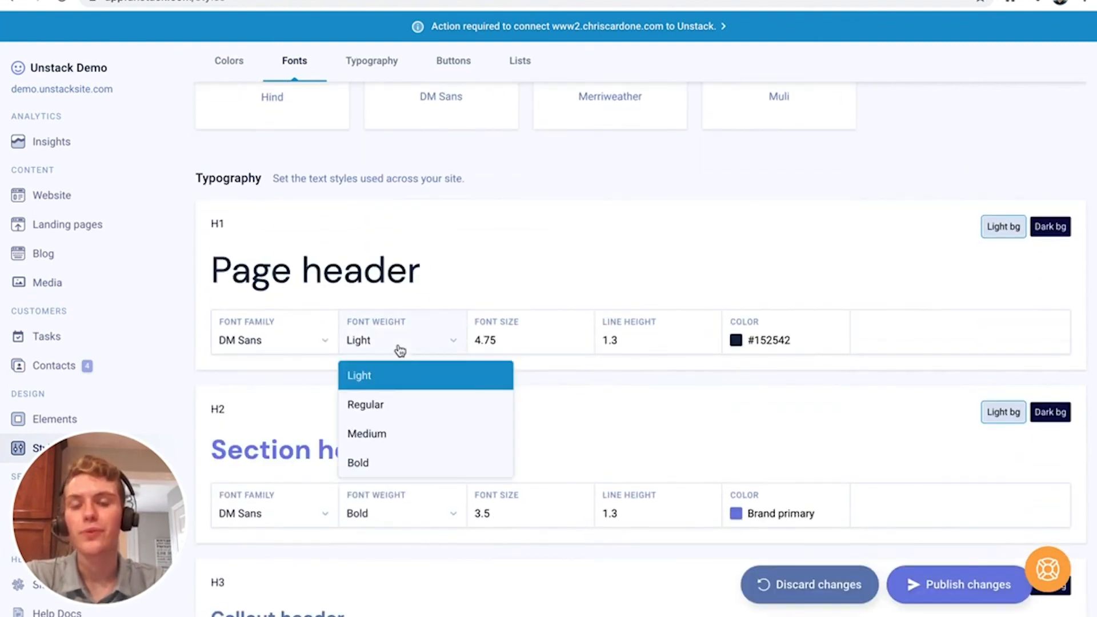
{"action": "left_click", "coordinate": [414, 460]}
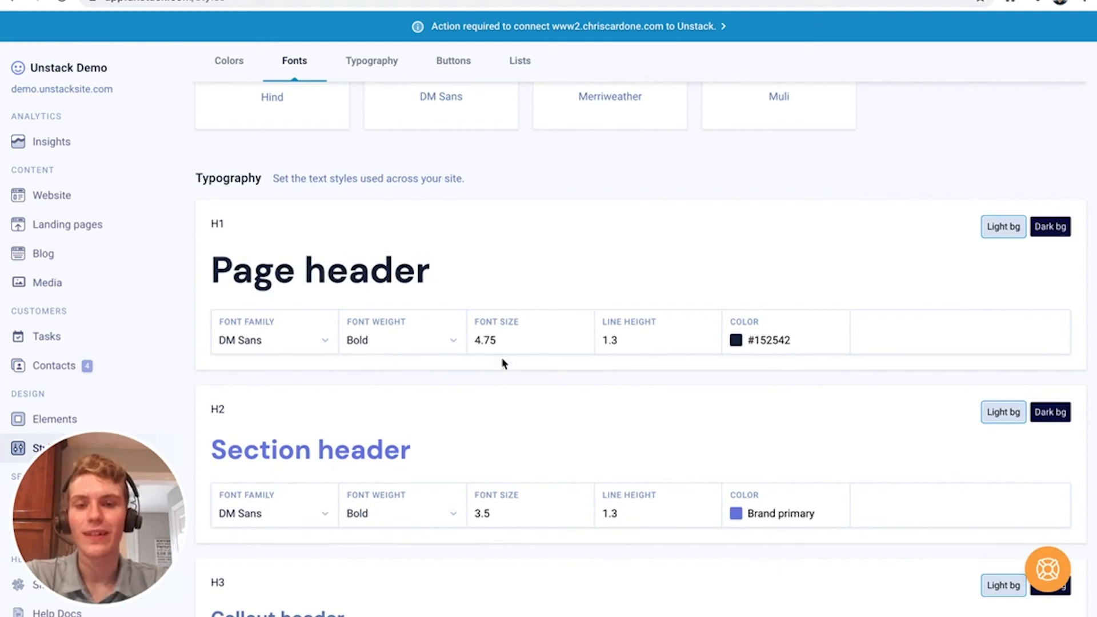
Raise the H1 font size from 4.75 to 5
{"action": "left_click", "coordinate": [580, 342]}
{"action": "left_click", "coordinate": [580, 343]}
{"action": "left_click", "coordinate": [581, 343]}
{"action": "left_click", "coordinate": [580, 343]}
{"action": "left_click", "coordinate": [580, 343]}
{"action": "left_click", "coordinate": [580, 339]}
{"action": "left_click", "coordinate": [580, 339]}
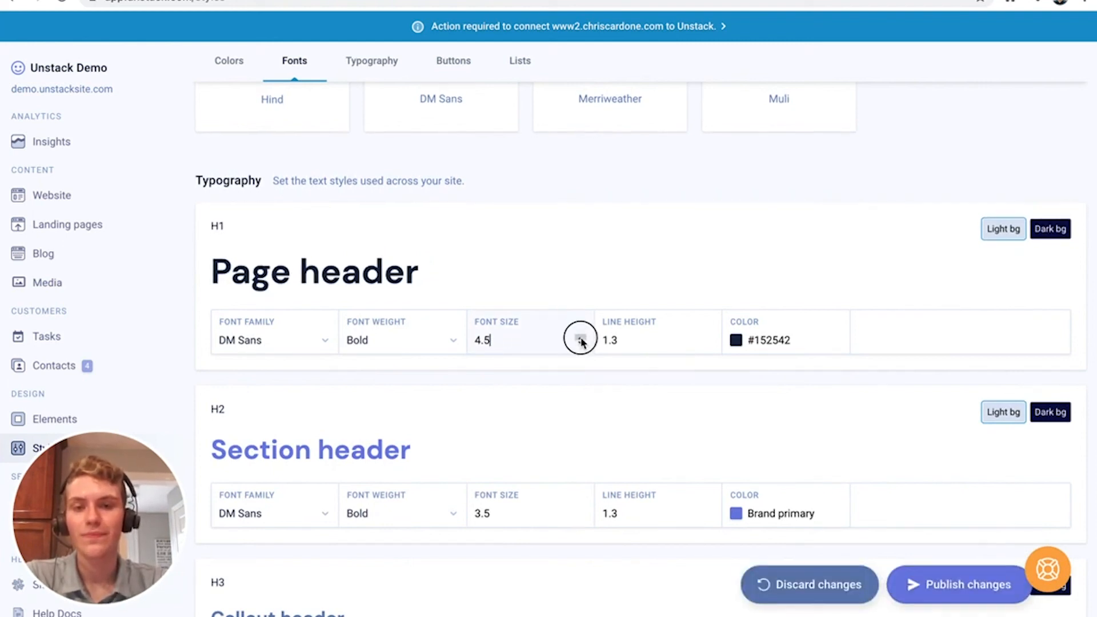
{"action": "left_click", "coordinate": [580, 339]}
{"action": "left_click", "coordinate": [580, 339]}
{"action": "left_click", "coordinate": [580, 338]}
{"action": "left_click", "coordinate": [580, 338]}
{"action": "left_click", "coordinate": [581, 338]}
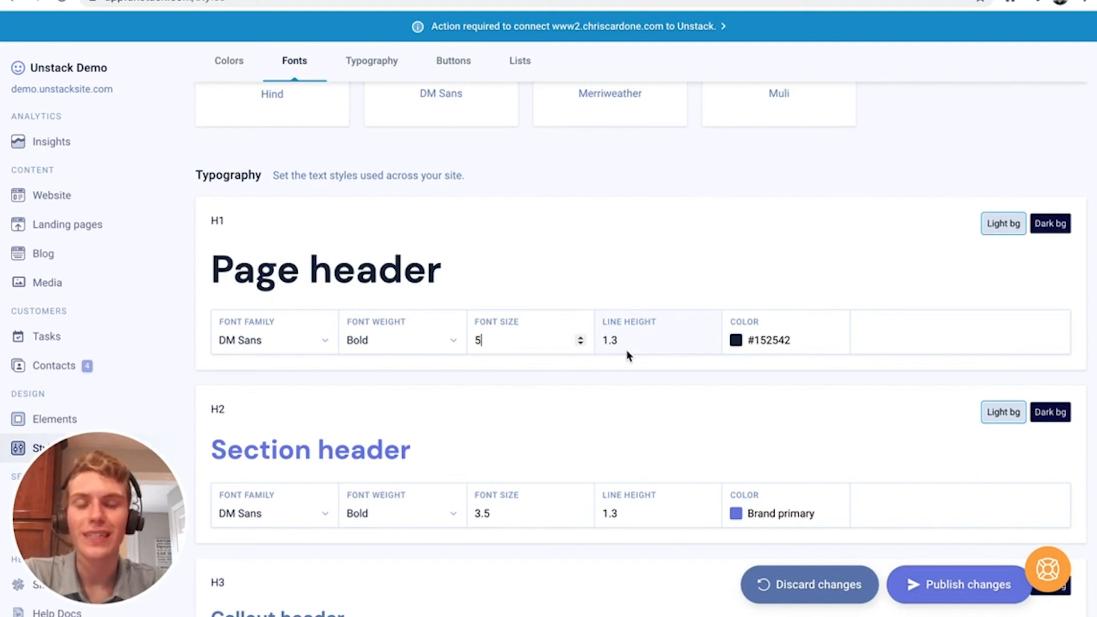
{"action": "left_click", "coordinate": [627, 343]}
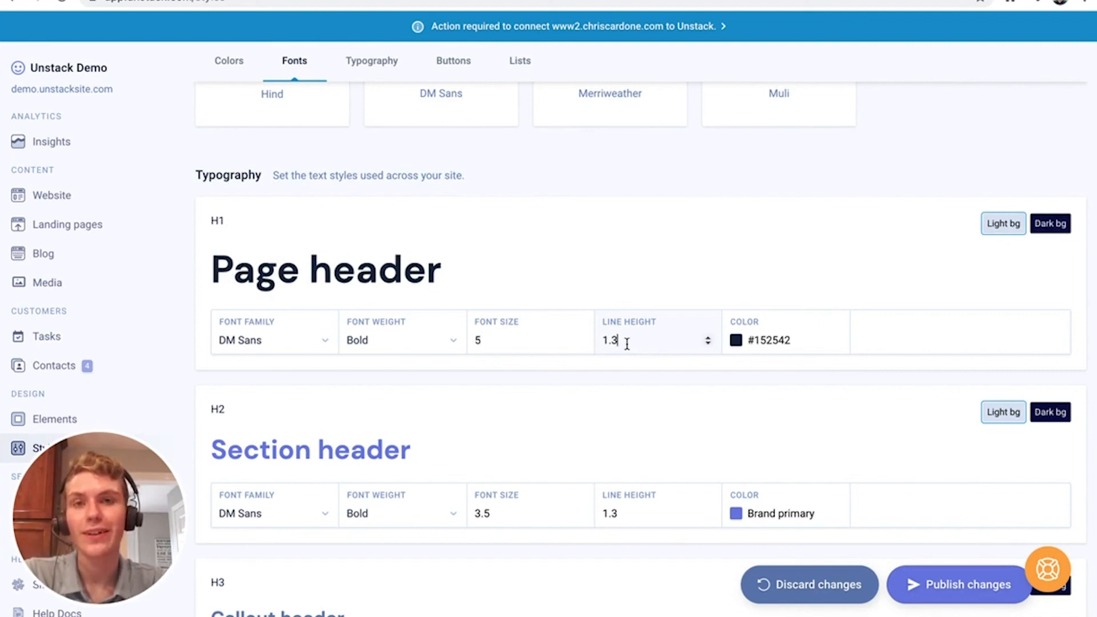
Leave the H1 colour unchanged and preview H1 on dark and light backgrounds
{"action": "left_click", "coordinate": [761, 342]}
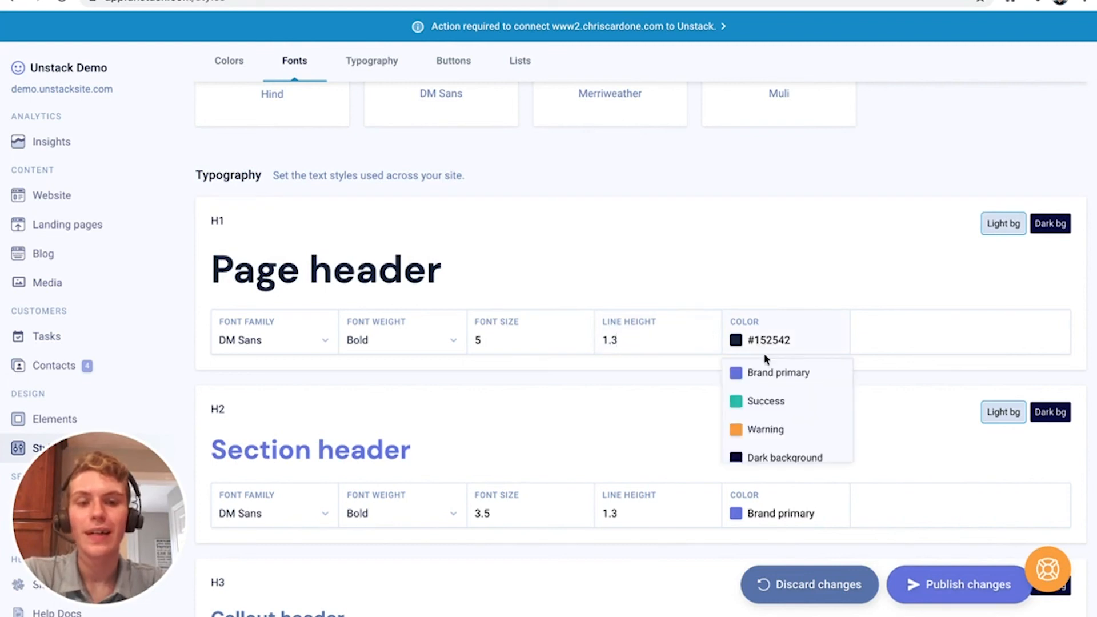
{"action": "scroll", "coordinate": [766, 383], "scroll_direction": "down", "scroll_amount": 3}
{"action": "scroll", "coordinate": [767, 385], "scroll_direction": "up", "scroll_amount": 2}
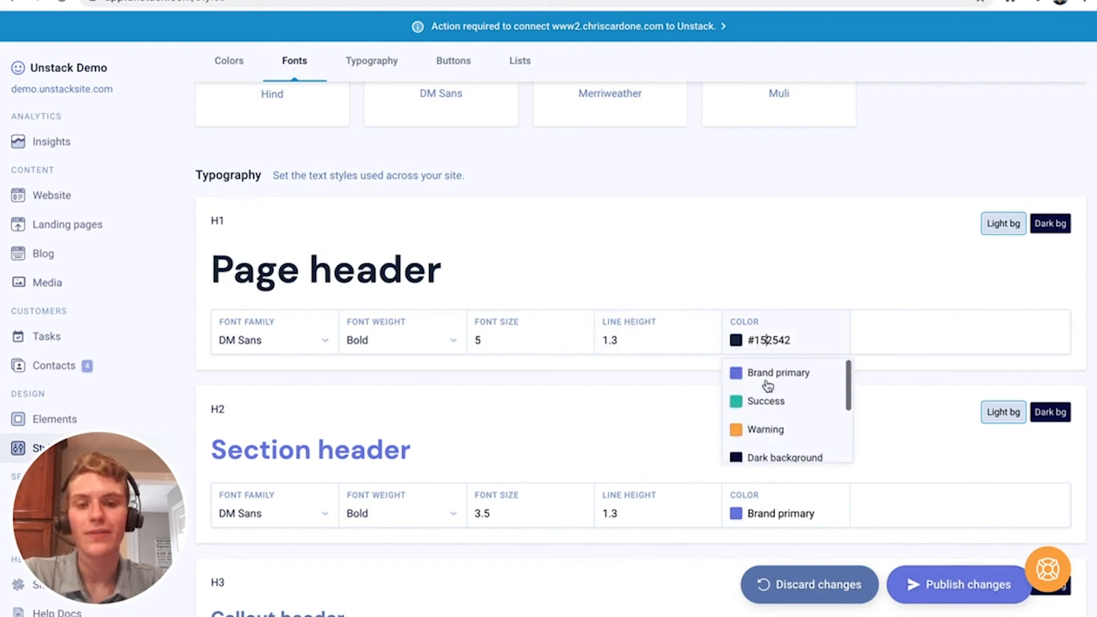
{"action": "left_click", "coordinate": [685, 269]}
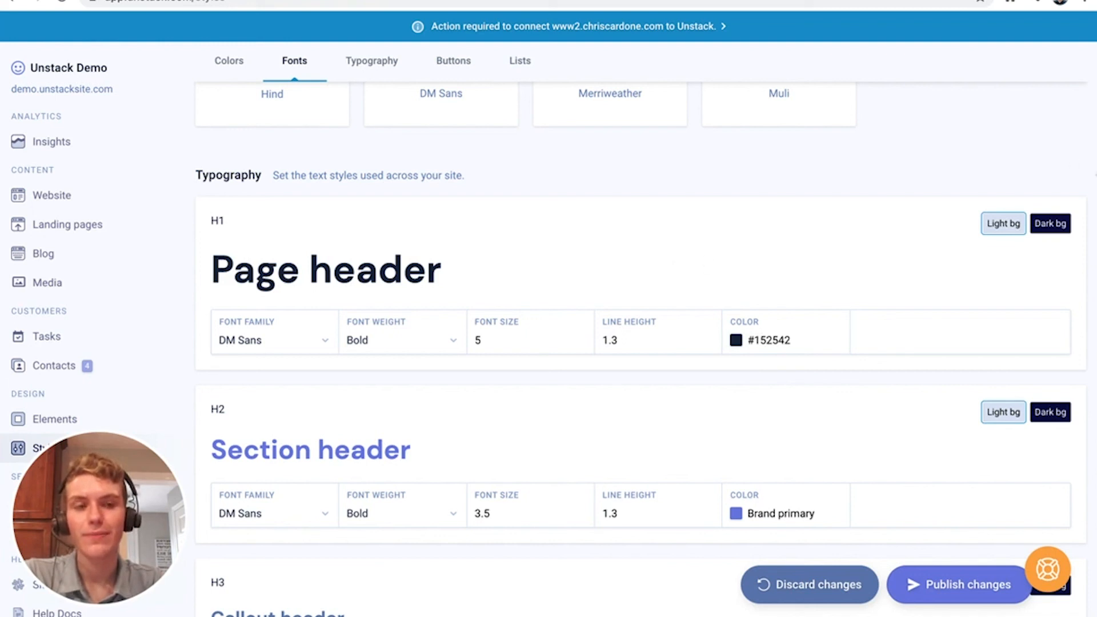
{"action": "left_click", "coordinate": [1061, 223]}
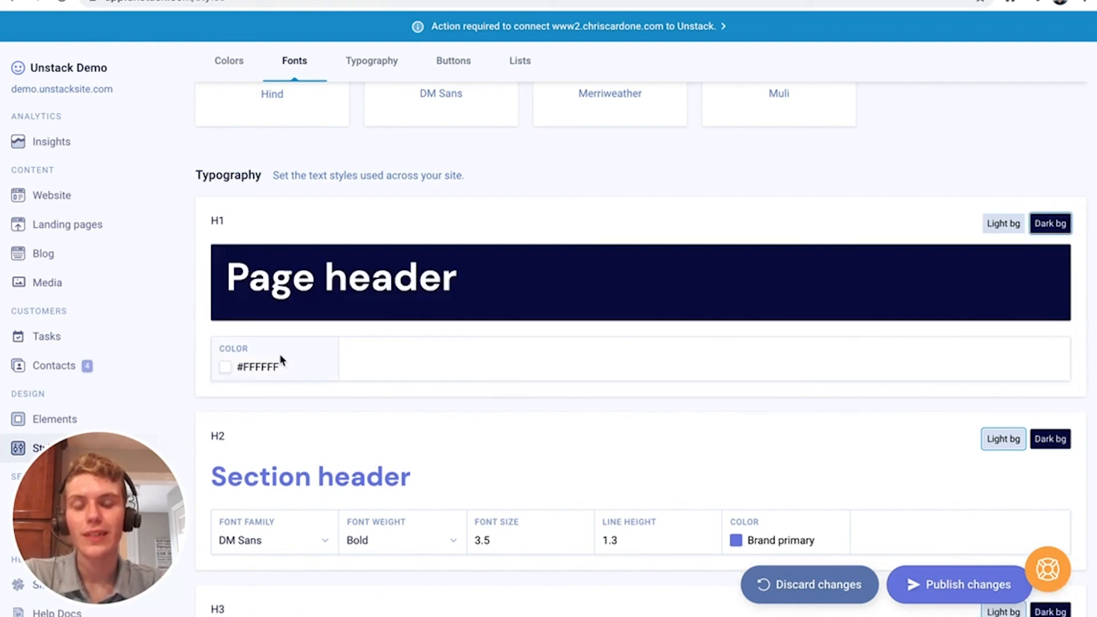
{"action": "left_click", "coordinate": [991, 223]}
Change the Blog H1 font family from Merriweather to Hind
{"action": "scroll", "coordinate": [828, 307], "scroll_direction": "down", "scroll_amount": 2}
{"action": "scroll", "coordinate": [828, 306], "scroll_direction": "down", "scroll_amount": 8}
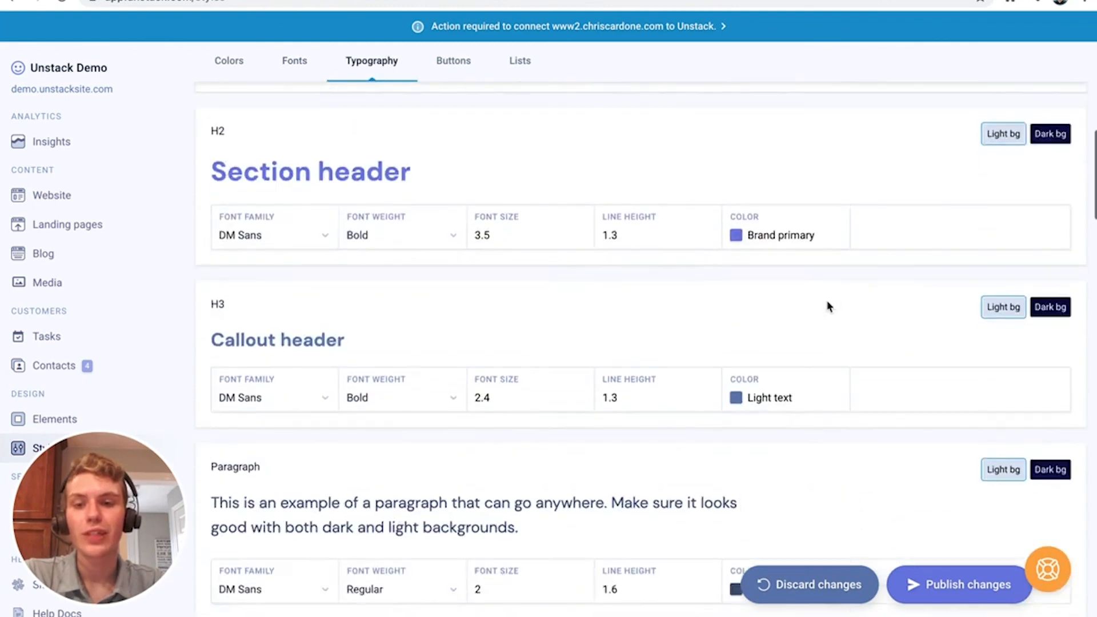
{"action": "scroll", "coordinate": [828, 306], "scroll_direction": "down", "scroll_amount": 1}
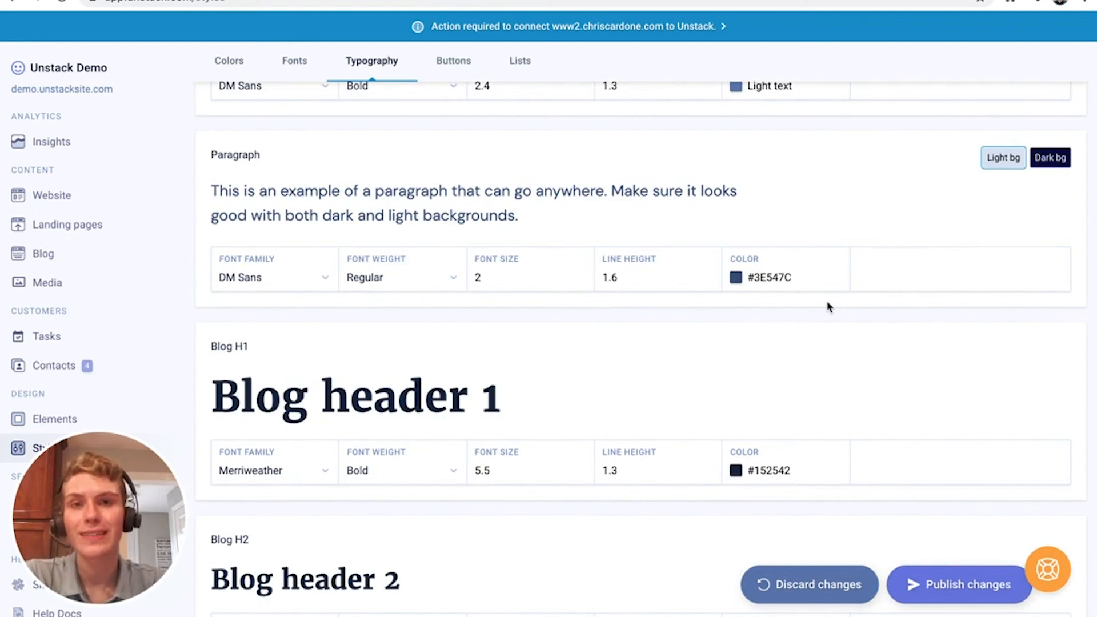
{"action": "scroll", "coordinate": [828, 307], "scroll_direction": "up", "scroll_amount": 10}
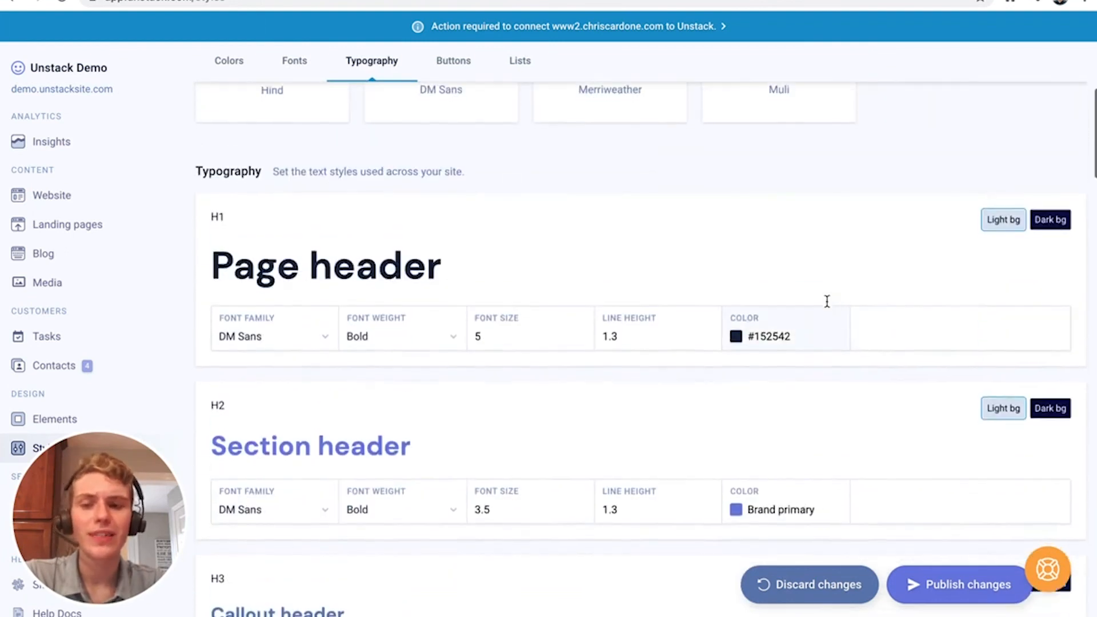
{"action": "scroll", "coordinate": [826, 301], "scroll_direction": "down", "scroll_amount": 9}
{"action": "scroll", "coordinate": [828, 305], "scroll_direction": "down", "scroll_amount": 5}
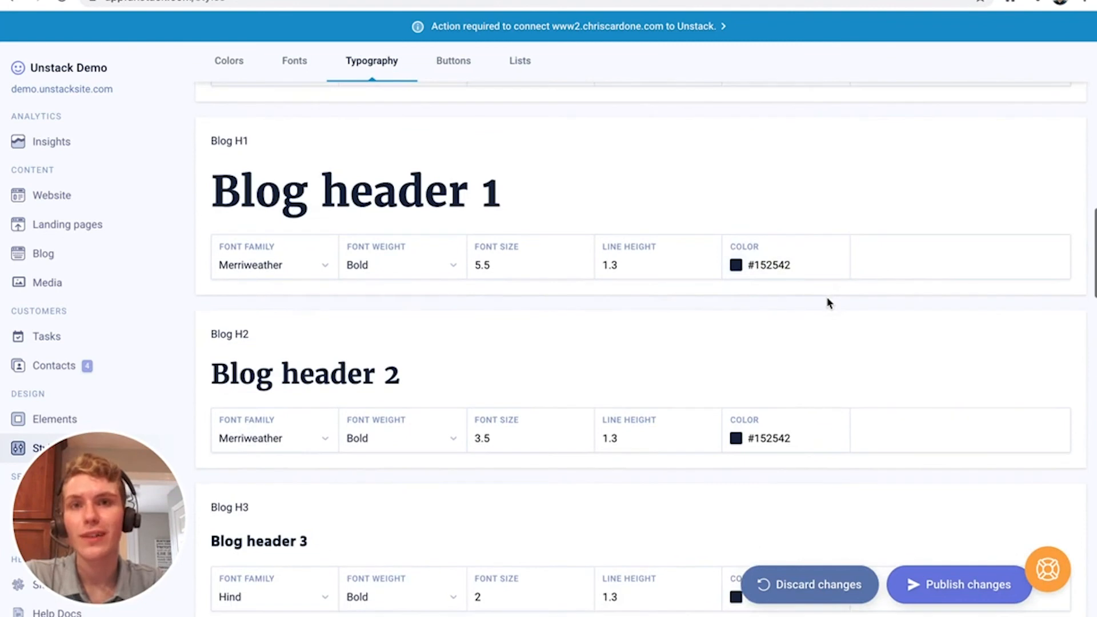
{"action": "scroll", "coordinate": [829, 303], "scroll_direction": "down", "scroll_amount": 1}
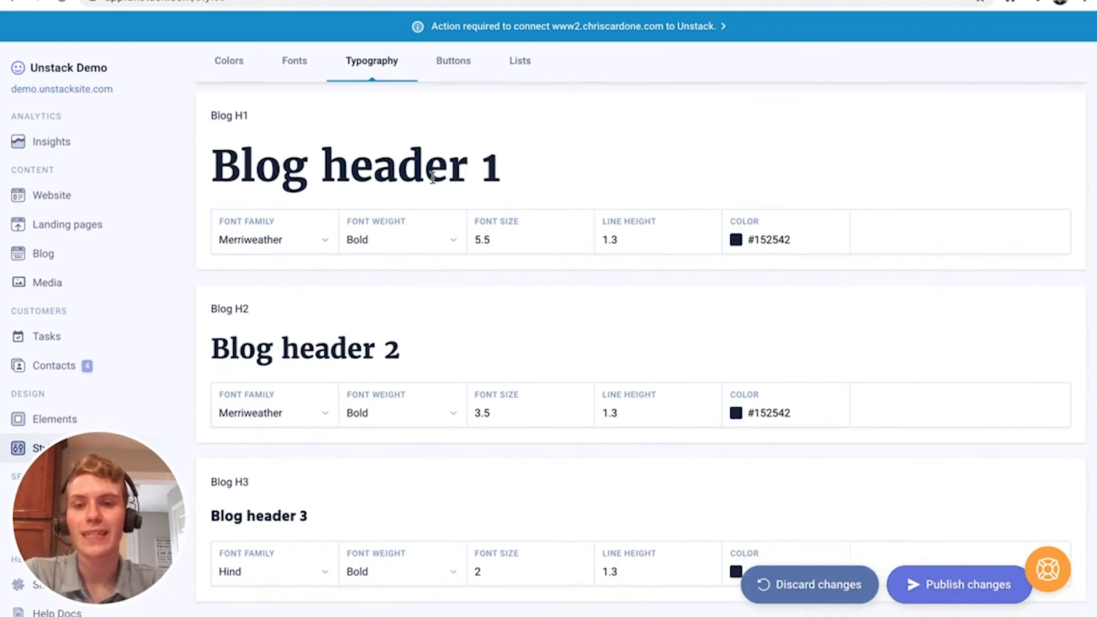
{"action": "scroll", "coordinate": [423, 177], "scroll_direction": "down", "scroll_amount": 1}
{"action": "scroll", "coordinate": [285, 204], "scroll_direction": "up", "scroll_amount": 1}
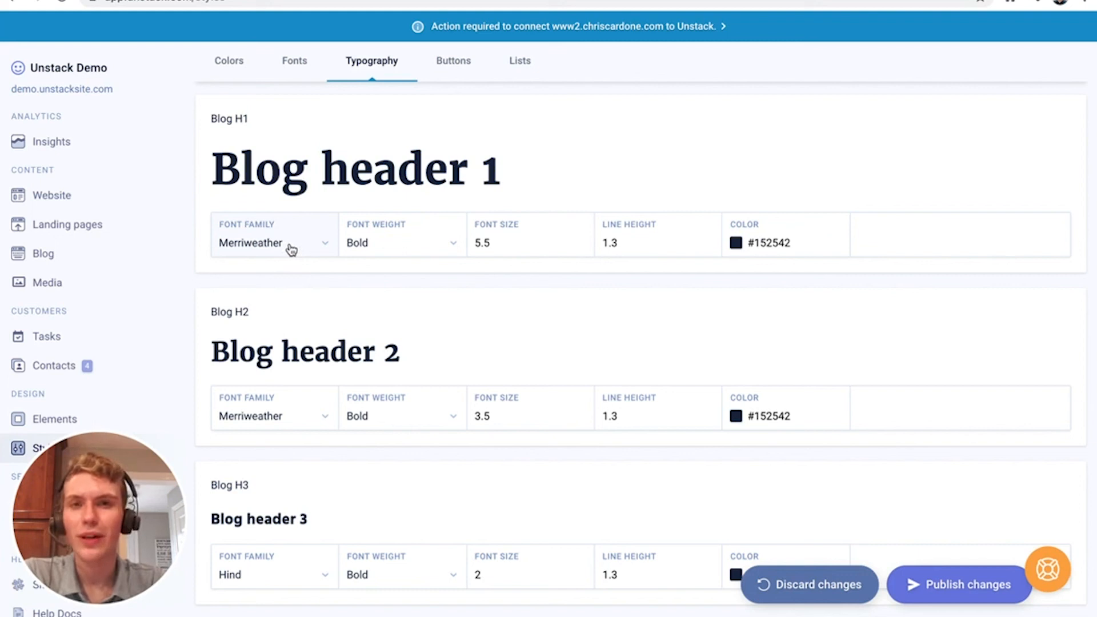
{"action": "left_click", "coordinate": [290, 245]}
{"action": "left_click", "coordinate": [295, 285]}
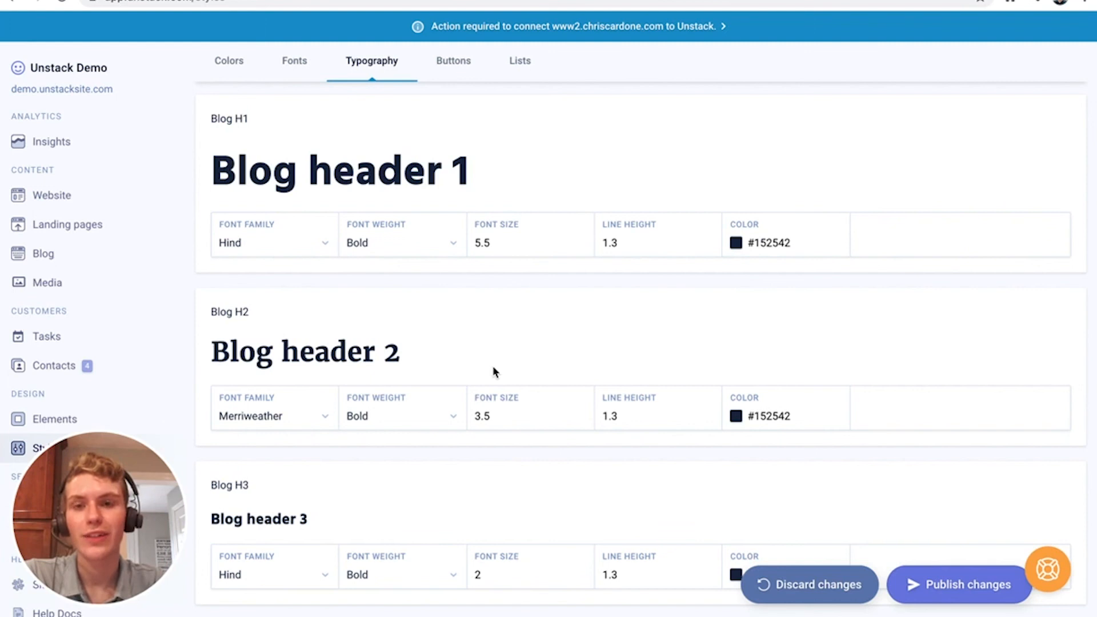
{"action": "scroll", "coordinate": [494, 372], "scroll_direction": "down", "scroll_amount": 13}
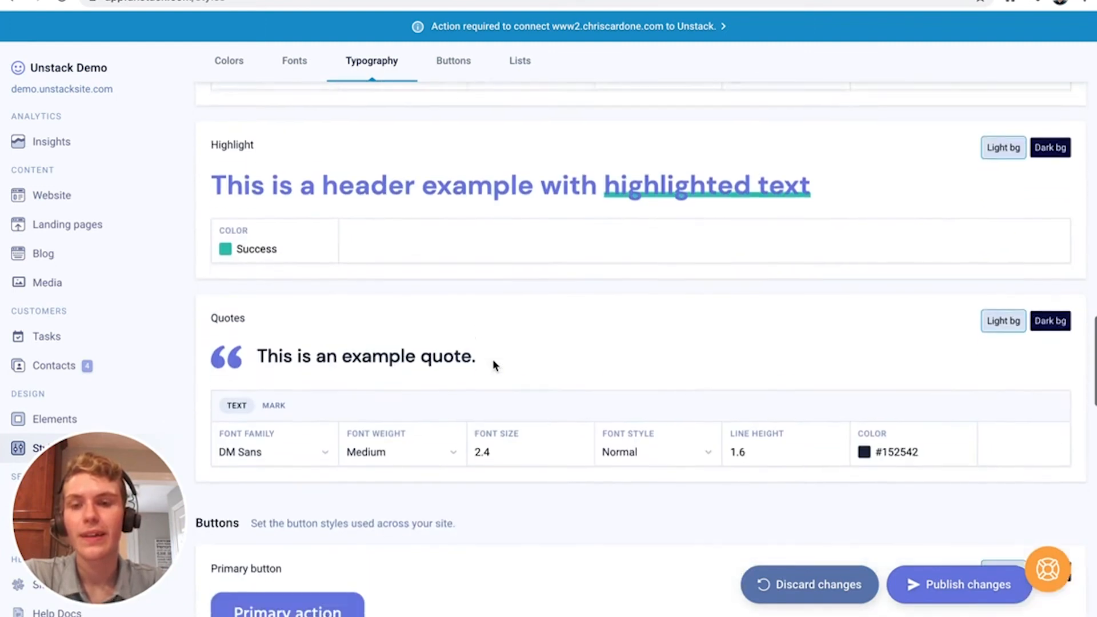
Preview the Highlight style on dark and light backgrounds
{"action": "scroll", "coordinate": [492, 359], "scroll_direction": "down", "scroll_amount": 1}
{"action": "scroll", "coordinate": [464, 232], "scroll_direction": "up", "scroll_amount": 1}
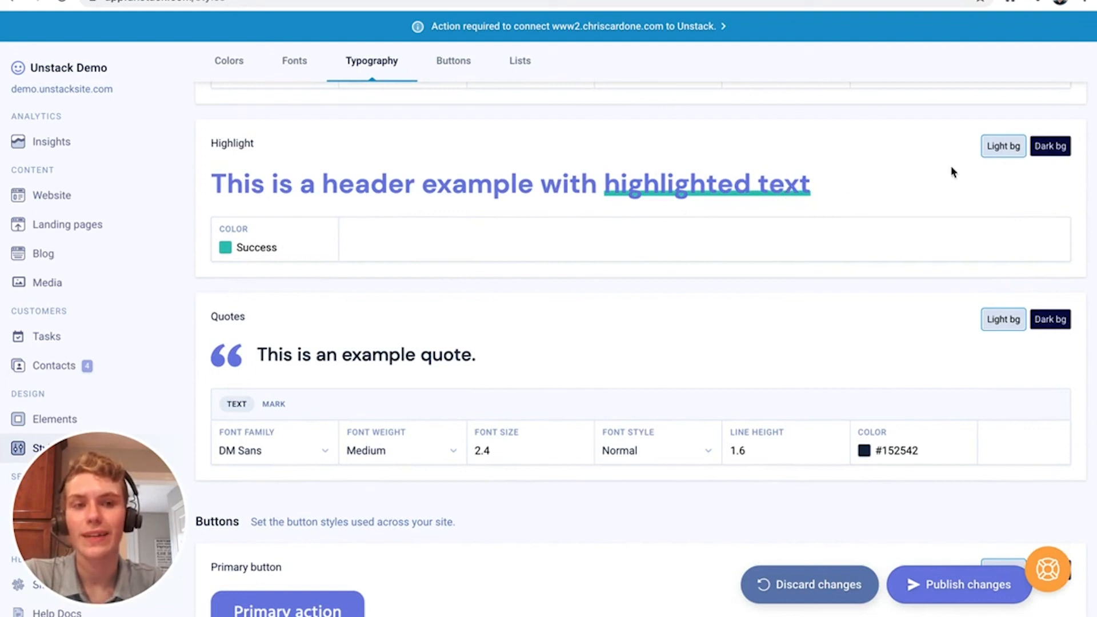
{"action": "left_click", "coordinate": [1051, 150]}
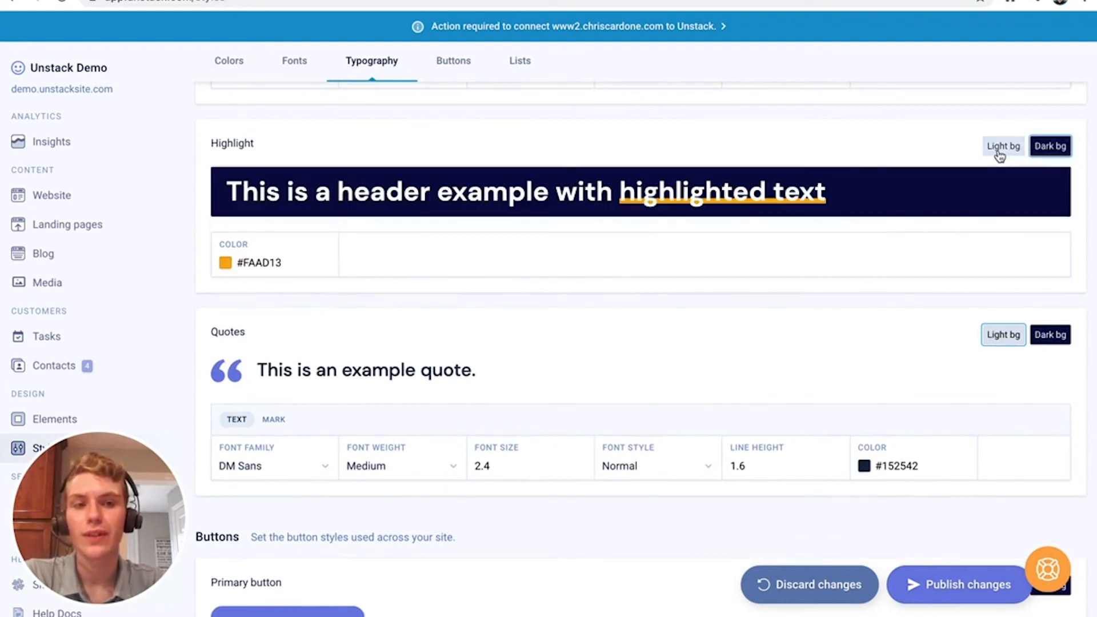
{"action": "left_click", "coordinate": [1003, 151]}
{"action": "left_click", "coordinate": [1055, 155]}
{"action": "left_click", "coordinate": [1013, 150]}
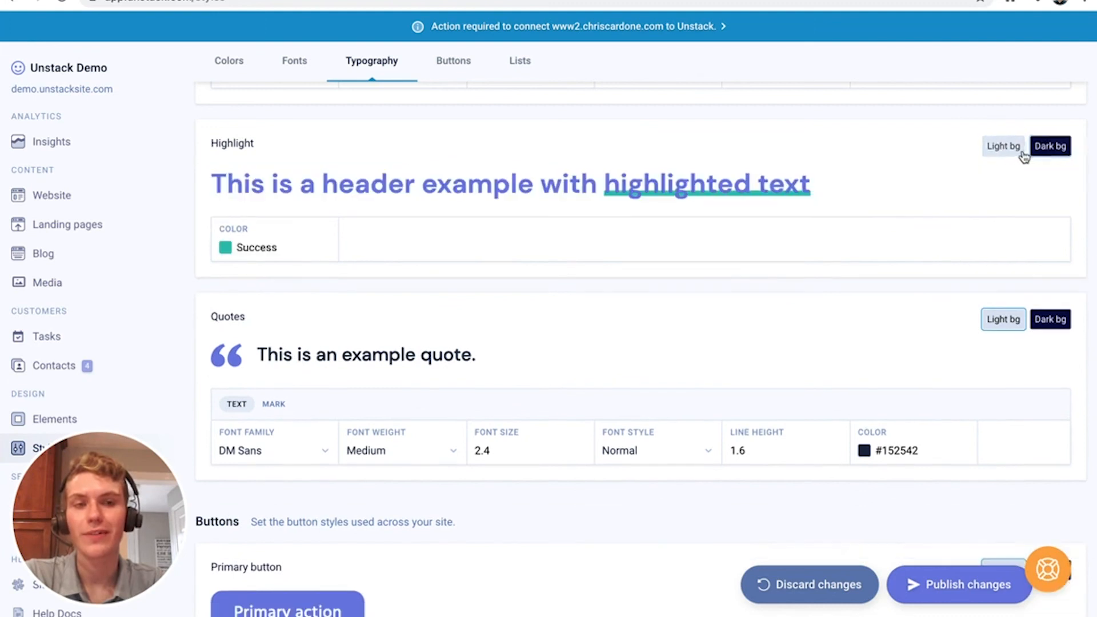
Change the Highlight colour from Success to Warning
{"action": "left_click", "coordinate": [284, 247]}
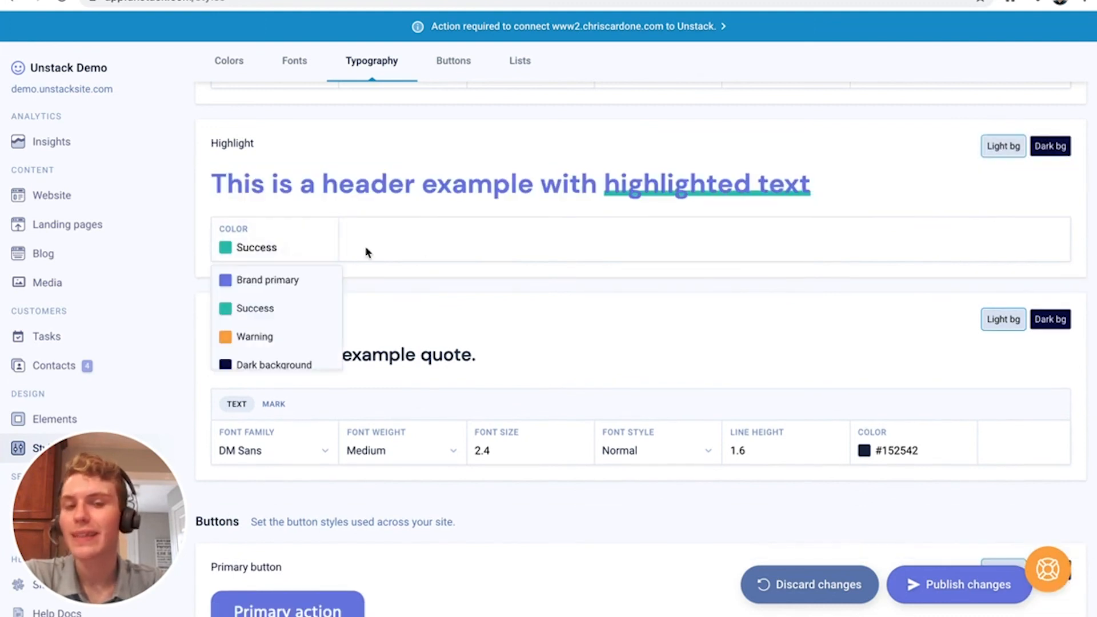
{"action": "left_click", "coordinate": [426, 241]}
{"action": "left_click", "coordinate": [310, 244]}
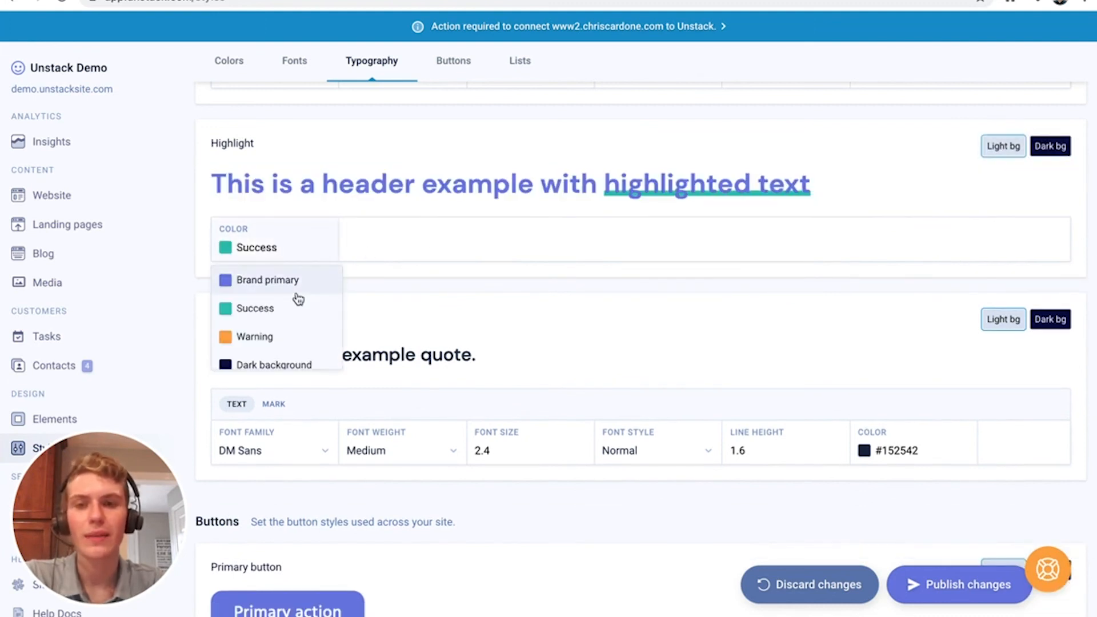
{"action": "scroll", "coordinate": [294, 301], "scroll_direction": "down", "scroll_amount": 2}
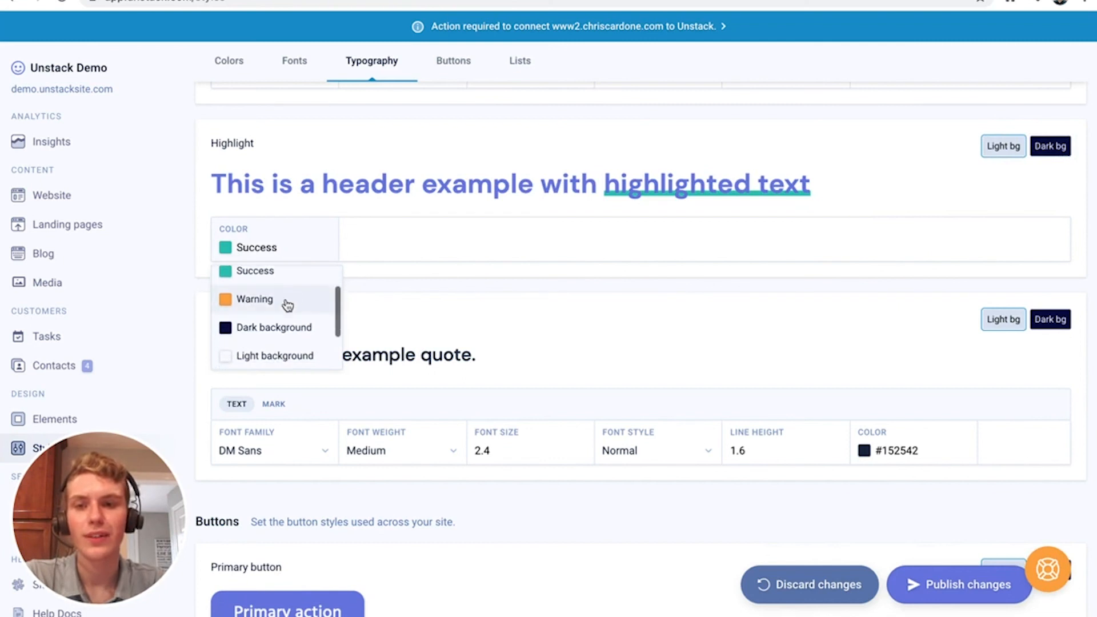
{"action": "left_click", "coordinate": [288, 306]}
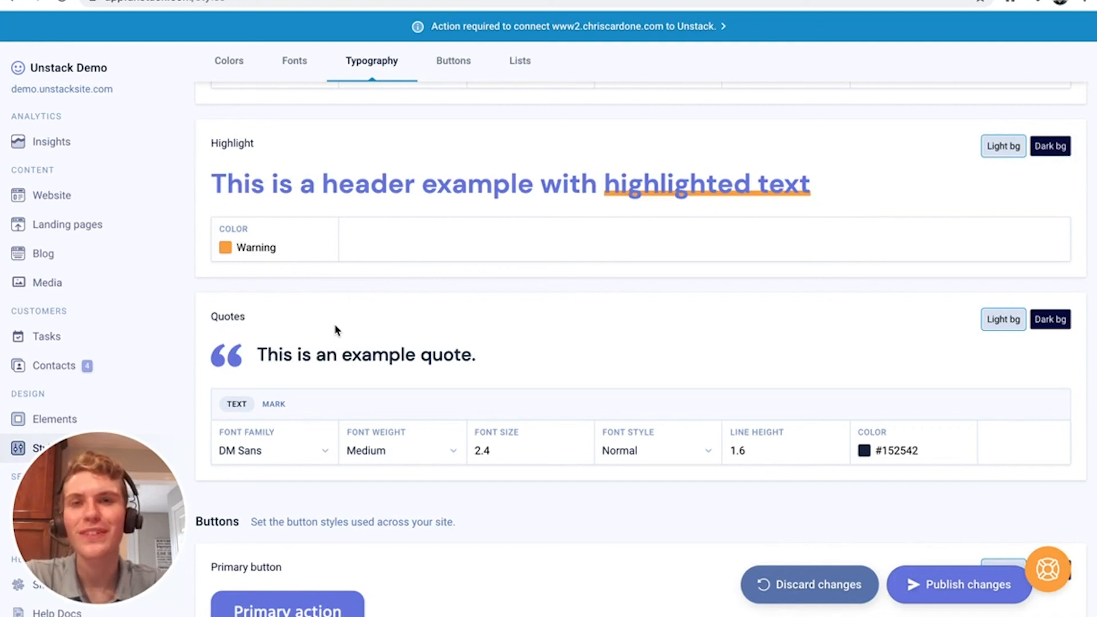
Set the quote mark size to 4.3 and colour it Warning orange
{"action": "scroll", "coordinate": [335, 329], "scroll_direction": "down", "scroll_amount": 3}
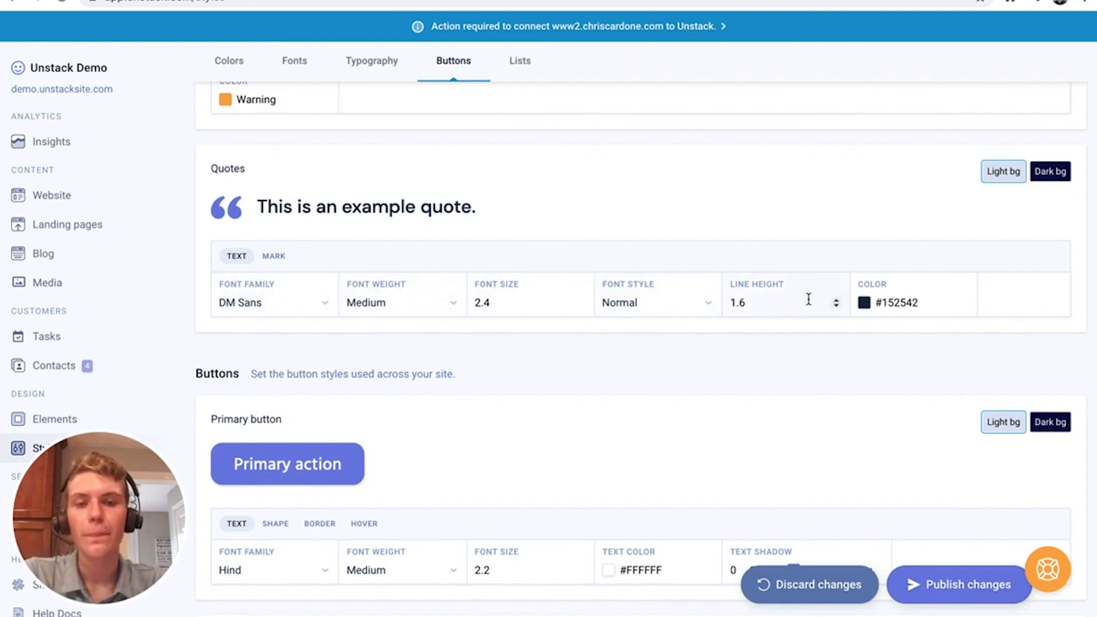
{"action": "left_click", "coordinate": [266, 258]}
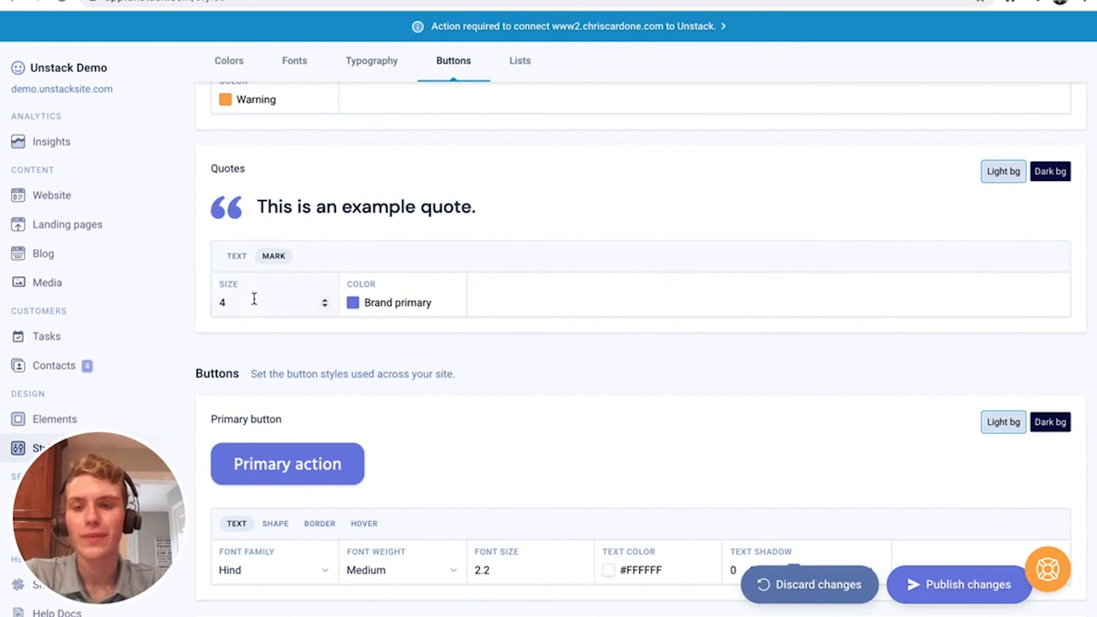
{"action": "left_click", "coordinate": [328, 301]}
{"action": "left_click", "coordinate": [328, 301]}
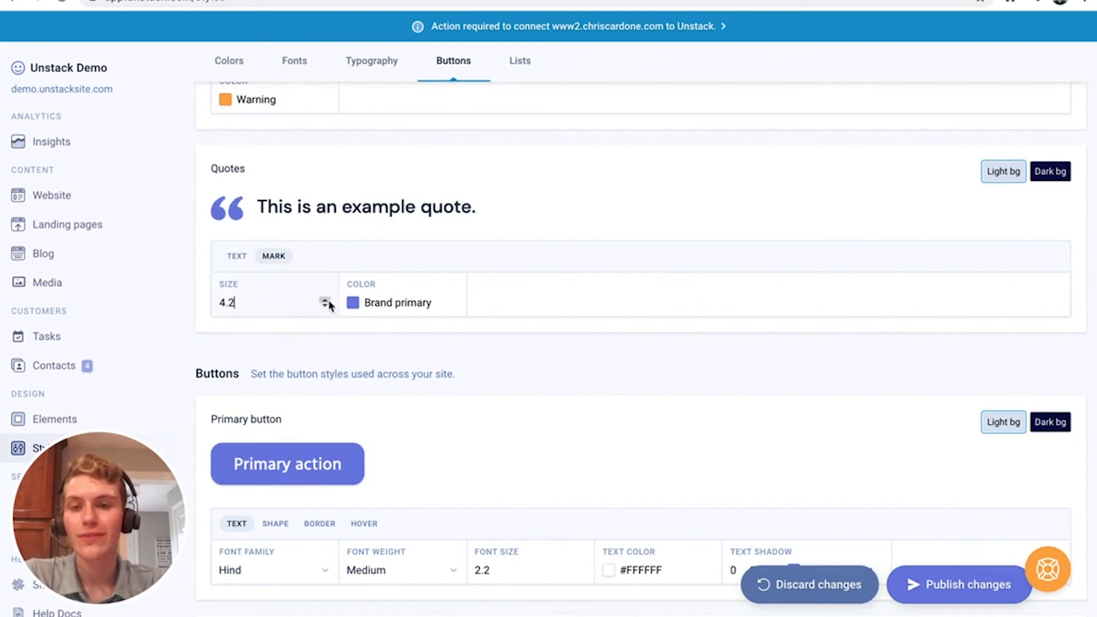
{"action": "left_click", "coordinate": [328, 301]}
{"action": "left_click", "coordinate": [400, 304]}
{"action": "left_click", "coordinate": [398, 397]}
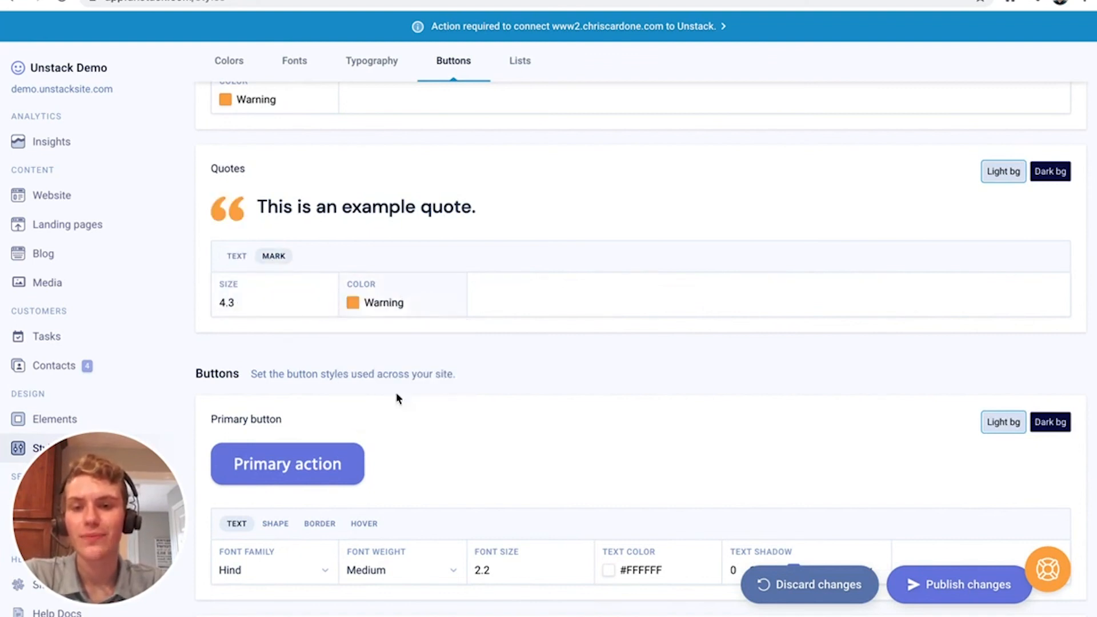
{"action": "left_click", "coordinate": [240, 255]}
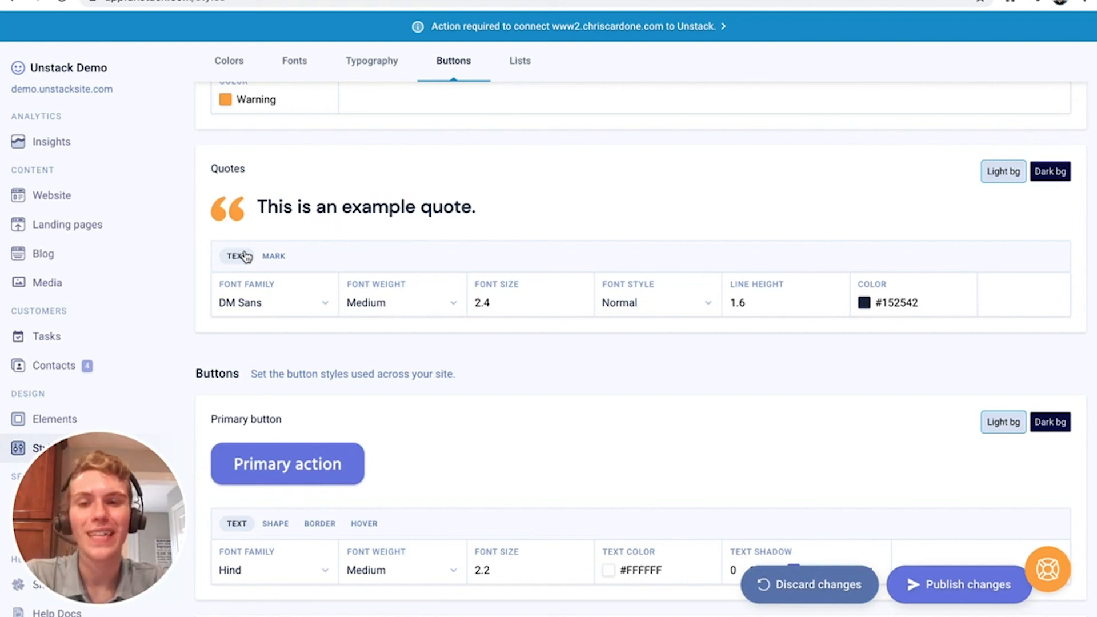
{"action": "scroll", "coordinate": [245, 340], "scroll_direction": "down", "scroll_amount": 4}
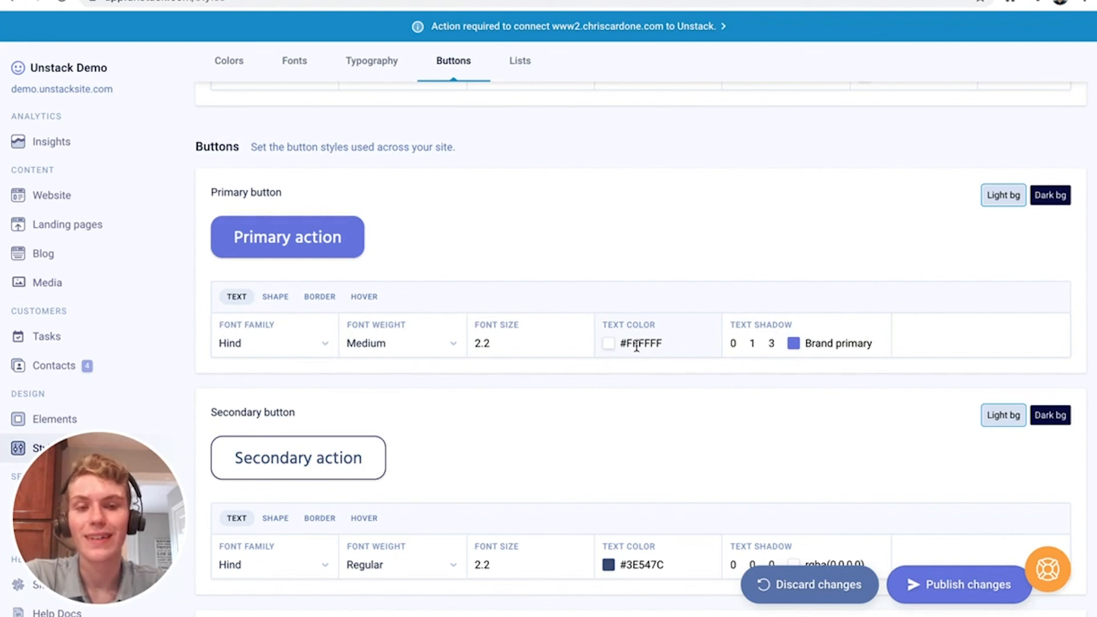
Set the primary button's text shadow colour to Dark background instead of Brand primary
{"action": "left_click", "coordinate": [819, 344]}
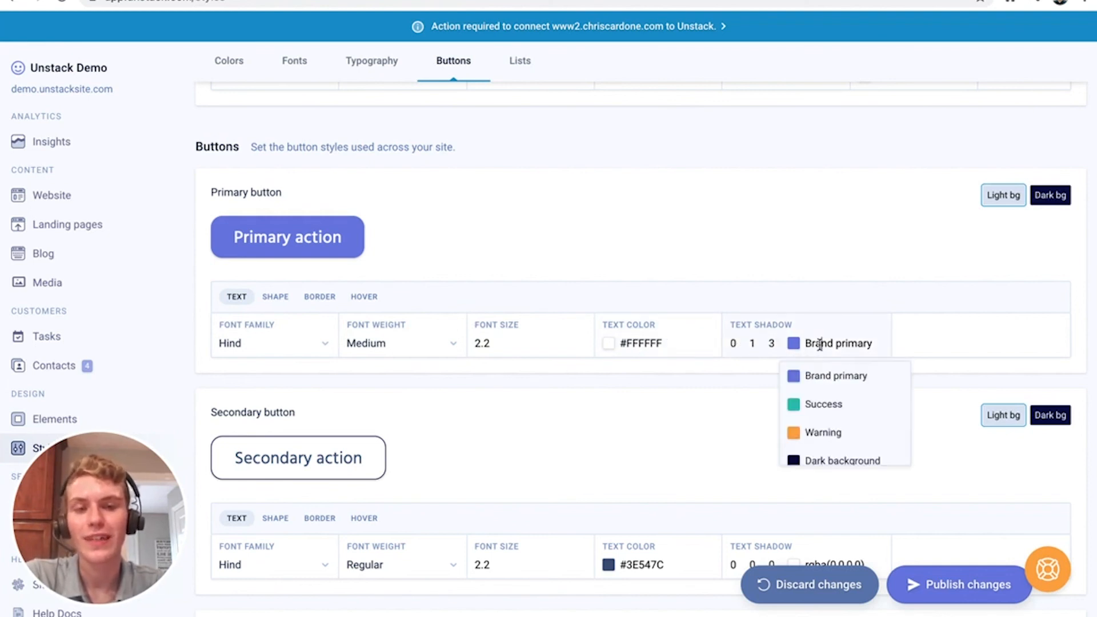
{"action": "left_click", "coordinate": [821, 437]}
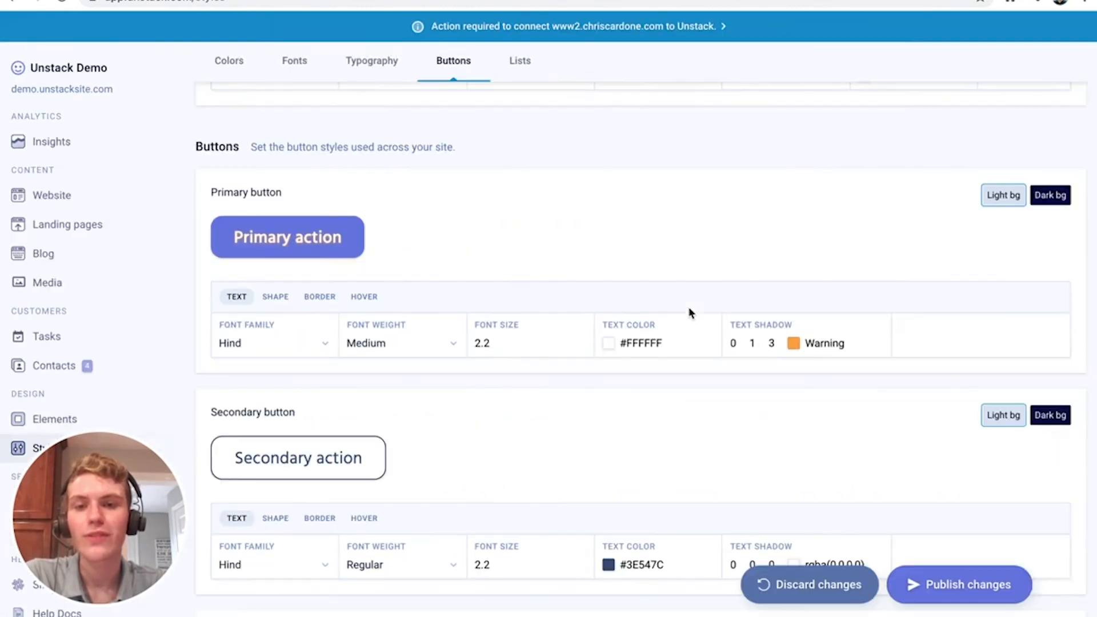
{"action": "left_click", "coordinate": [838, 343]}
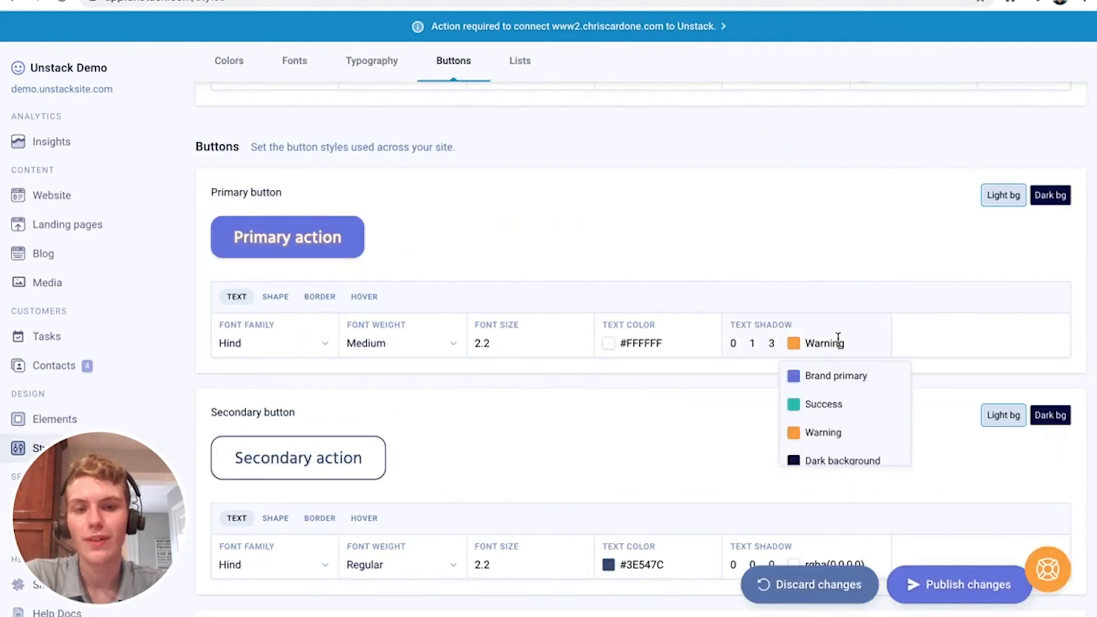
{"action": "scroll", "coordinate": [833, 437], "scroll_direction": "down", "scroll_amount": 1}
{"action": "left_click", "coordinate": [832, 430]}
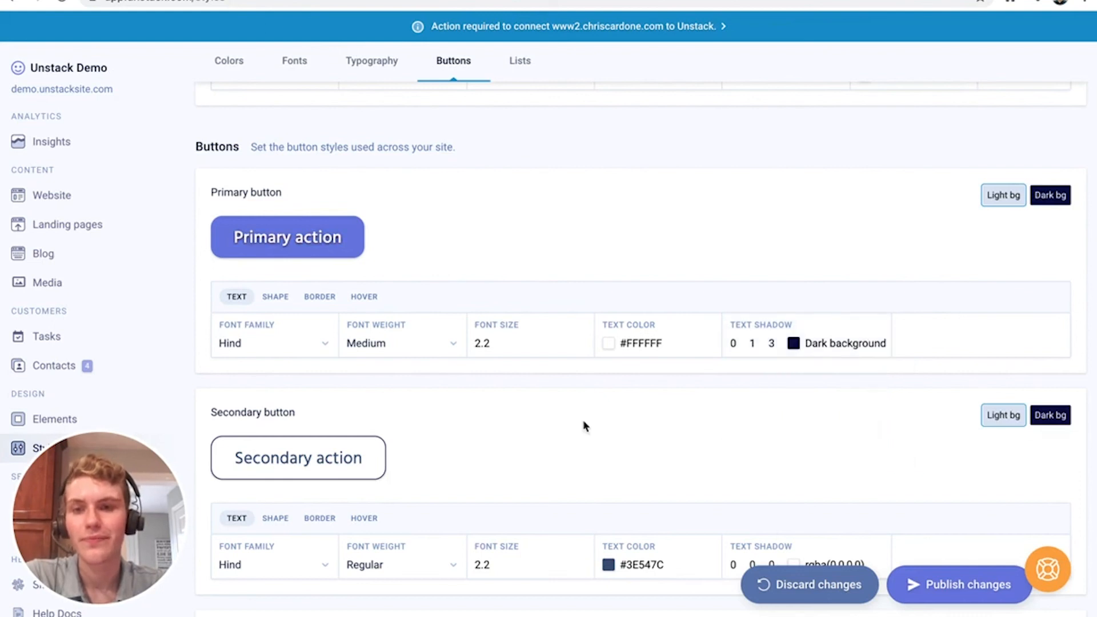
{"action": "left_click", "coordinate": [275, 296]}
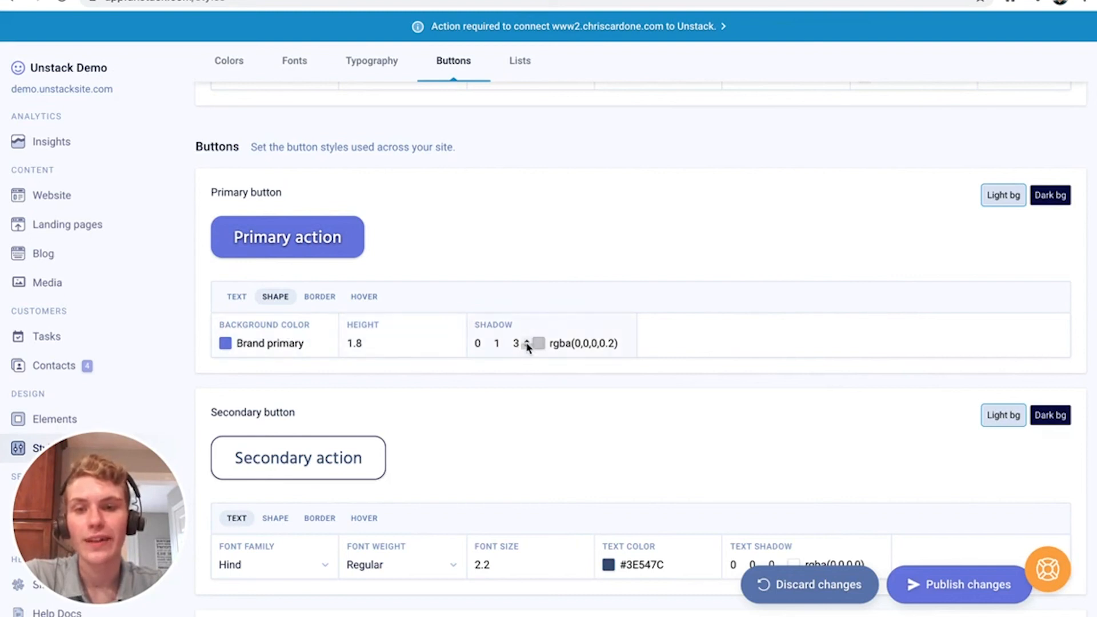
Try primary button border radius values 100, 0 and 30, then restore it to 15
{"action": "left_click", "coordinate": [320, 297]}
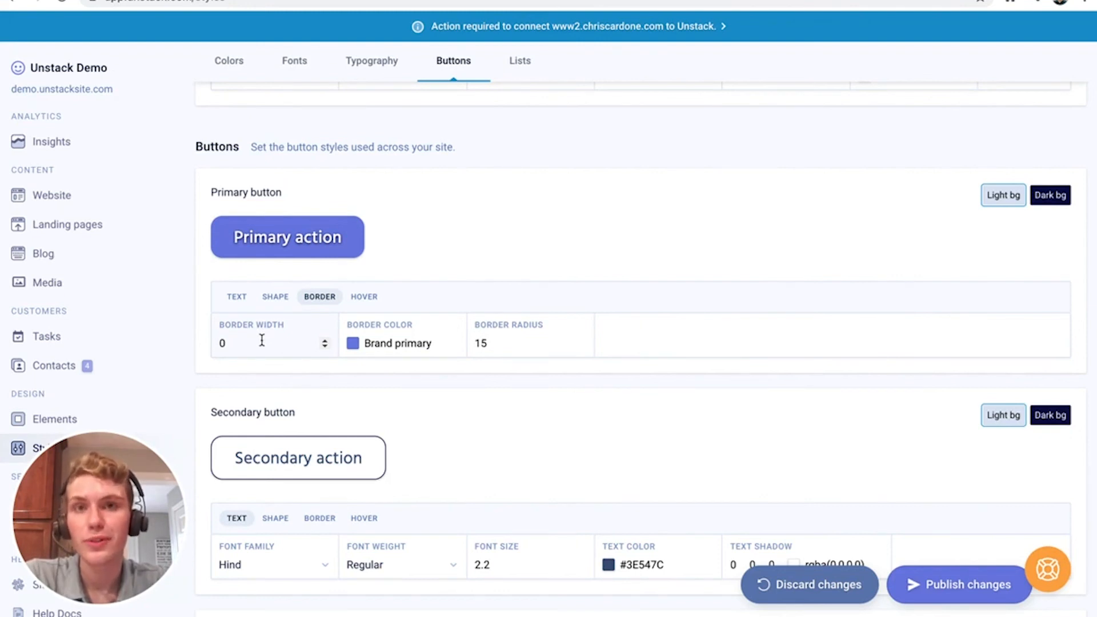
{"action": "left_click", "coordinate": [501, 345]}
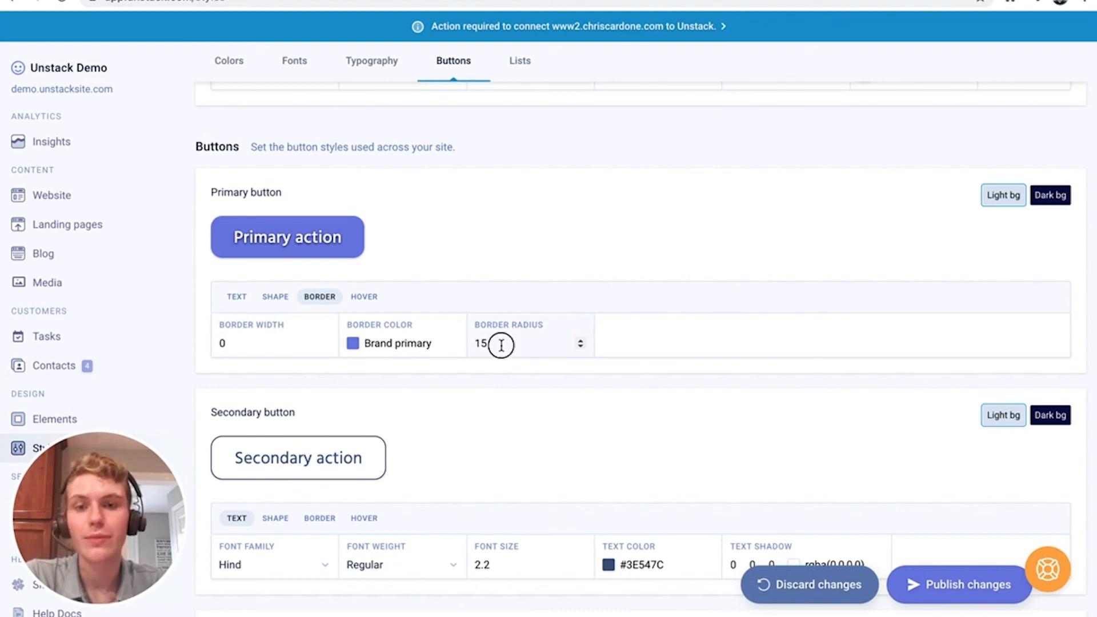
{"action": "key", "text": "BackSpace"}
{"action": "key", "text": "BackSpace"}
{"action": "type", "text": "100"}
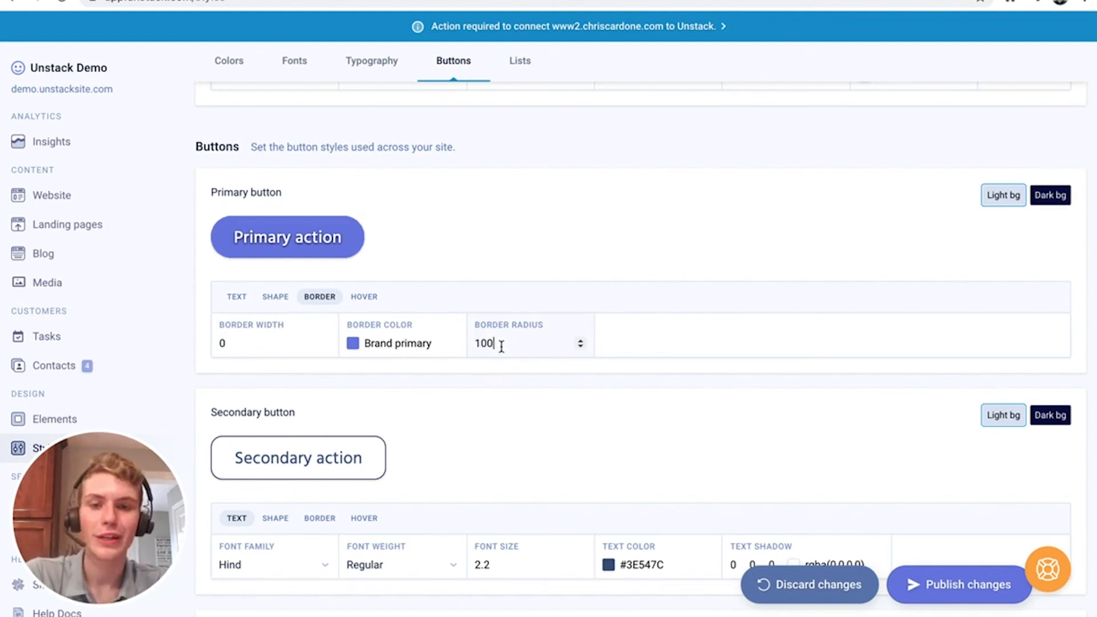
{"action": "key", "text": "BackSpace"}
{"action": "key", "text": "BackSpace"}
{"action": "key", "text": "BackSpace"}
{"action": "type", "text": "0"}
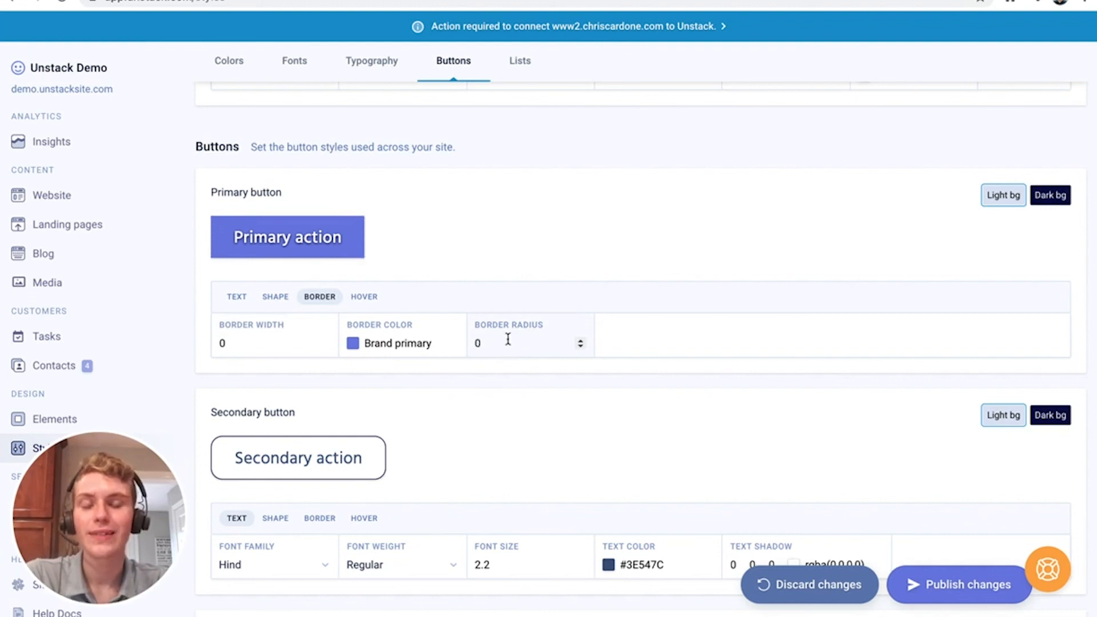
{"action": "key", "text": "BackSpace"}
{"action": "type", "text": "30"}
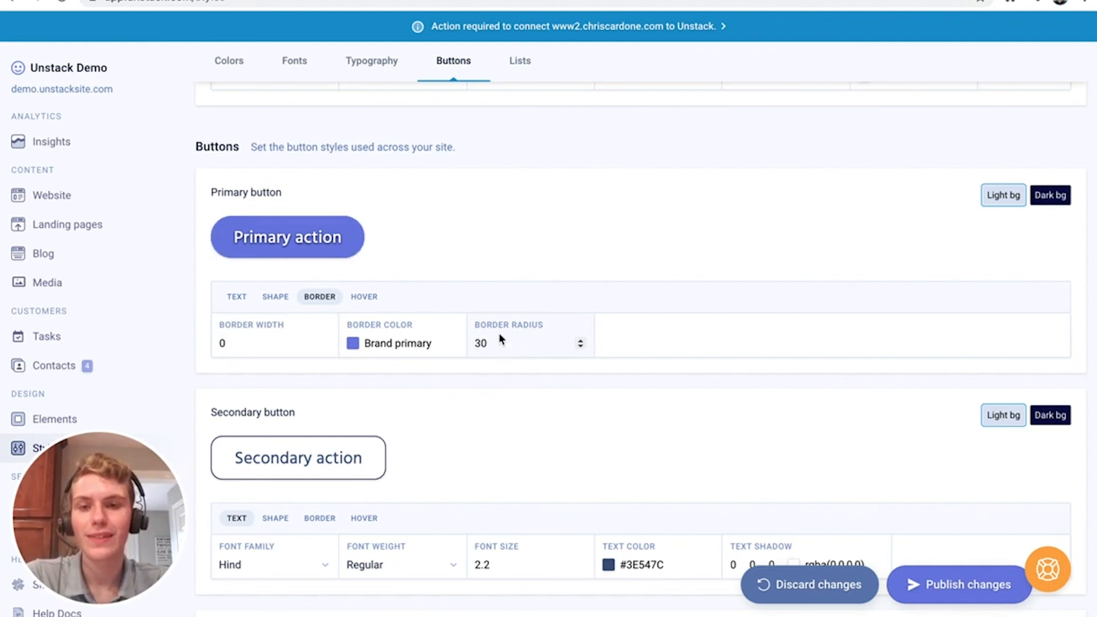
{"action": "key", "text": "BackSpace"}
{"action": "key", "text": "BackSpace"}
{"action": "type", "text": "15"}
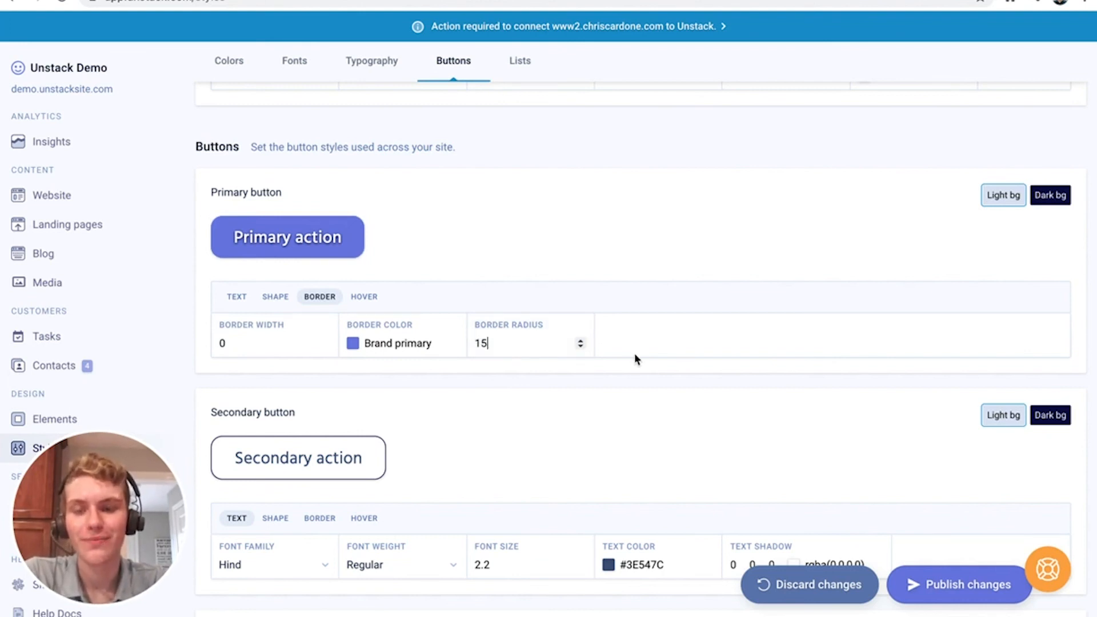
{"action": "left_click", "coordinate": [372, 298]}
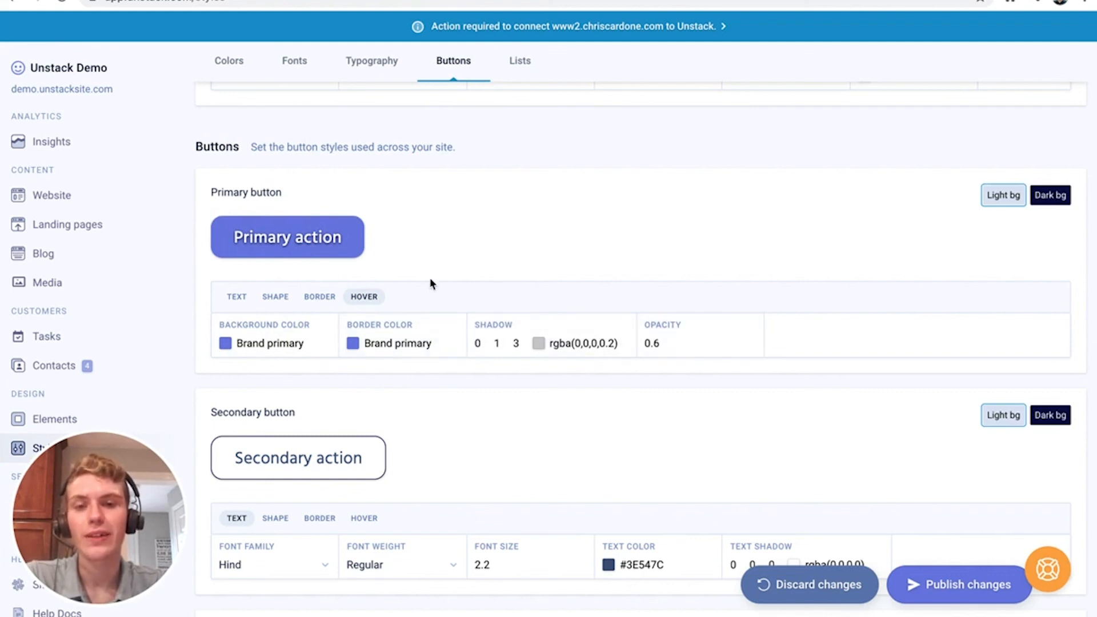
Scroll past the Secondary button and Action Link styles to the Lists checklist settings
{"action": "scroll", "coordinate": [473, 248], "scroll_direction": "down", "scroll_amount": 3}
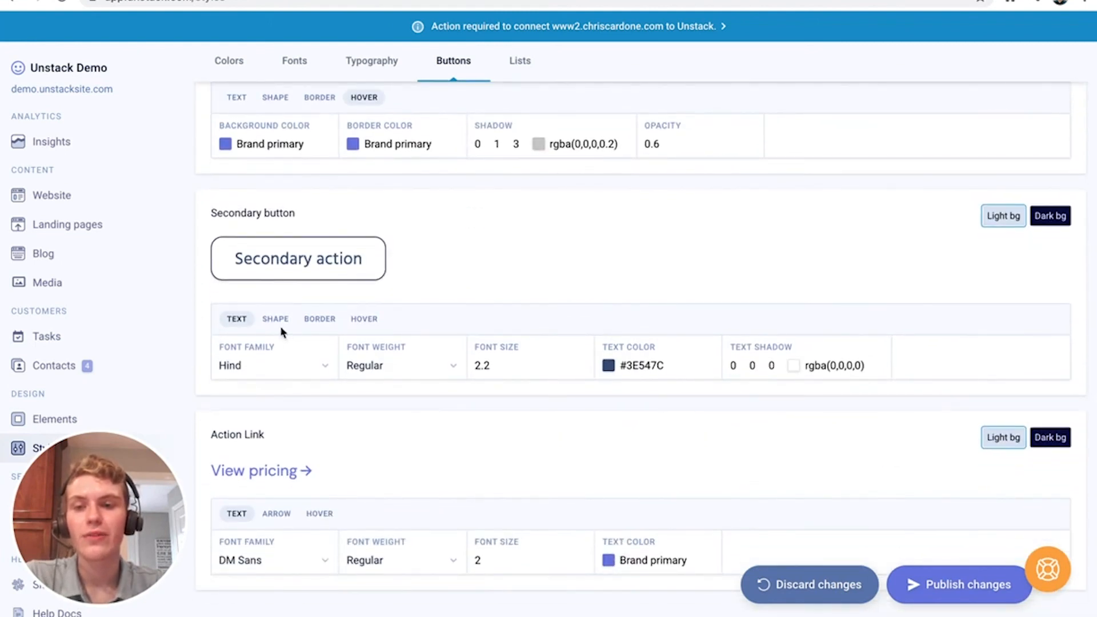
{"action": "scroll", "coordinate": [355, 305], "scroll_direction": "up", "scroll_amount": 3}
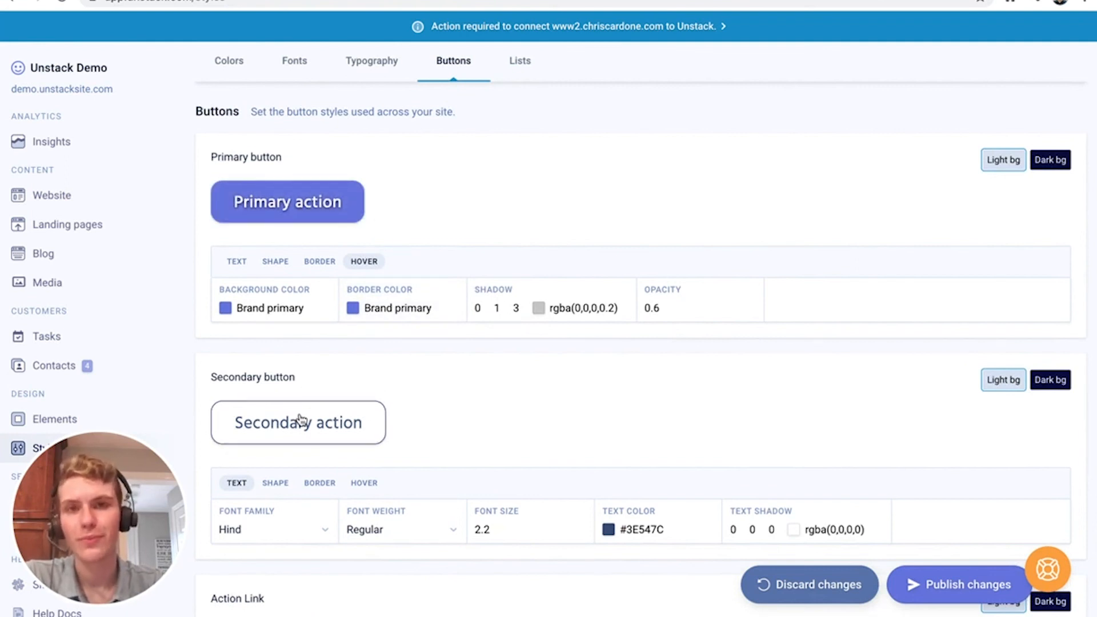
{"action": "scroll", "coordinate": [433, 429], "scroll_direction": "down", "scroll_amount": 8}
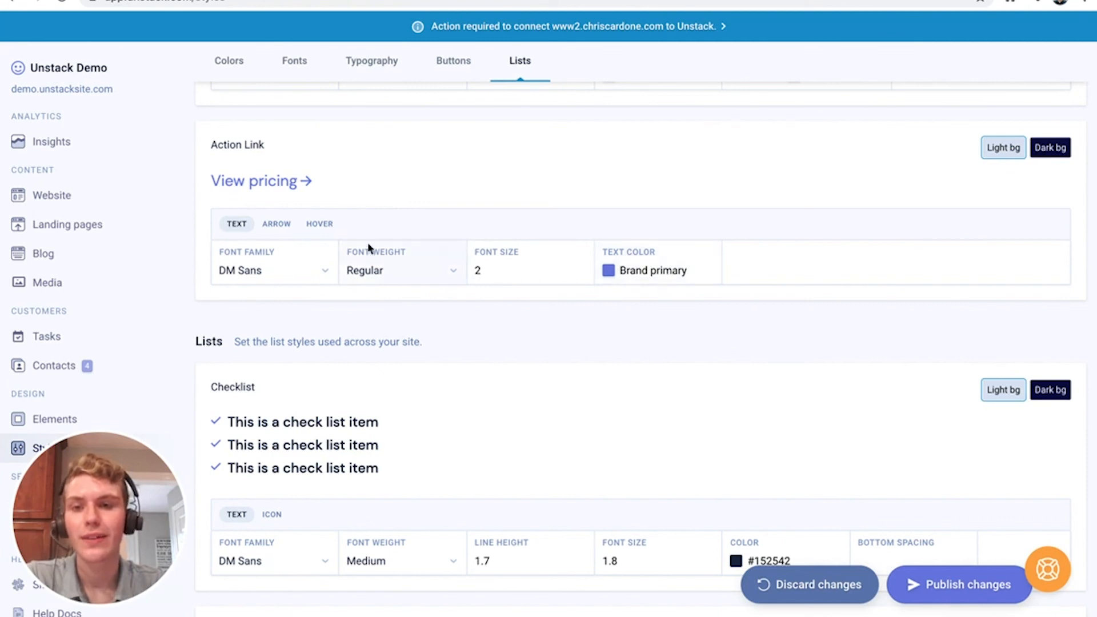
Review the action link's arrow and hover settings on the Lists styles
{"action": "left_click", "coordinate": [279, 226]}
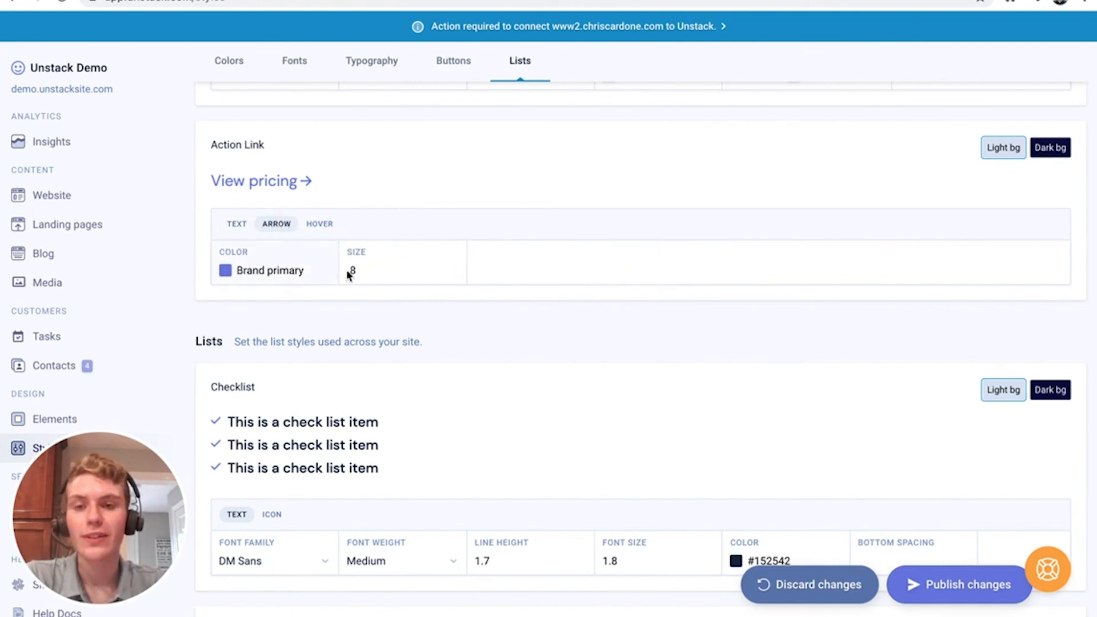
{"action": "left_click", "coordinate": [327, 226]}
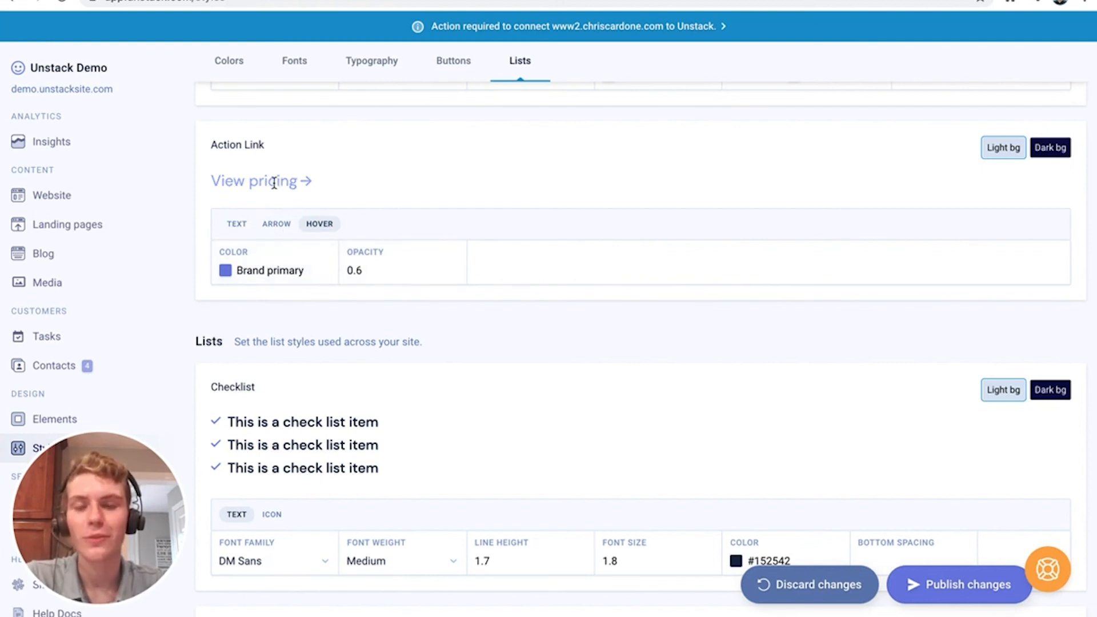
{"action": "scroll", "coordinate": [371, 220], "scroll_direction": "down", "scroll_amount": 5}
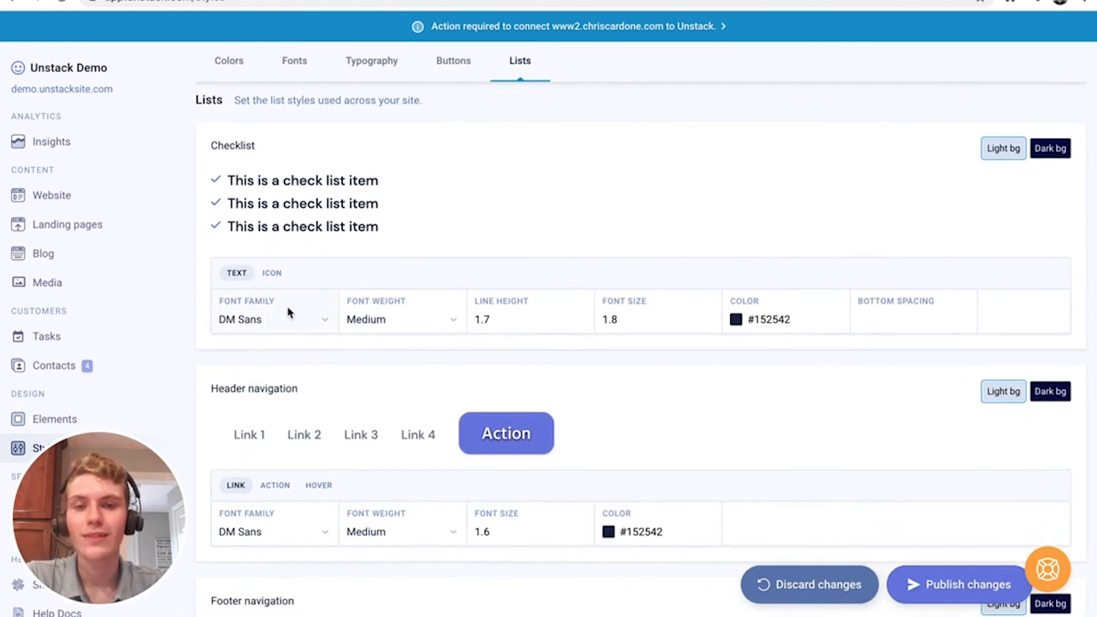
Change the checklist's bottom spacing from 1 to .8
{"action": "left_click", "coordinate": [895, 317]}
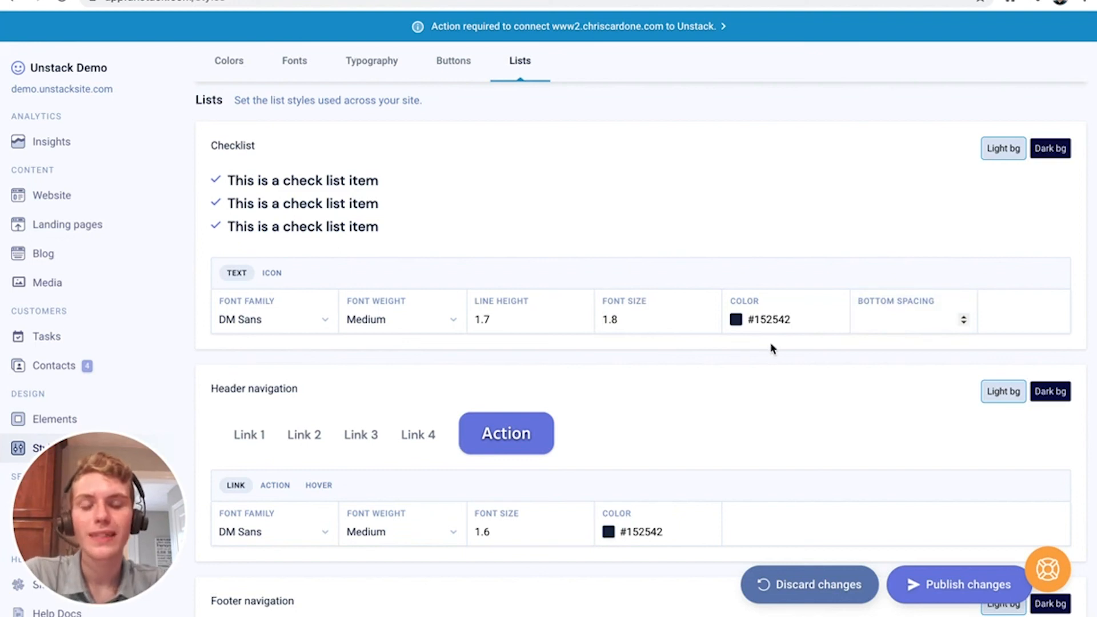
{"action": "type", "text": "1"}
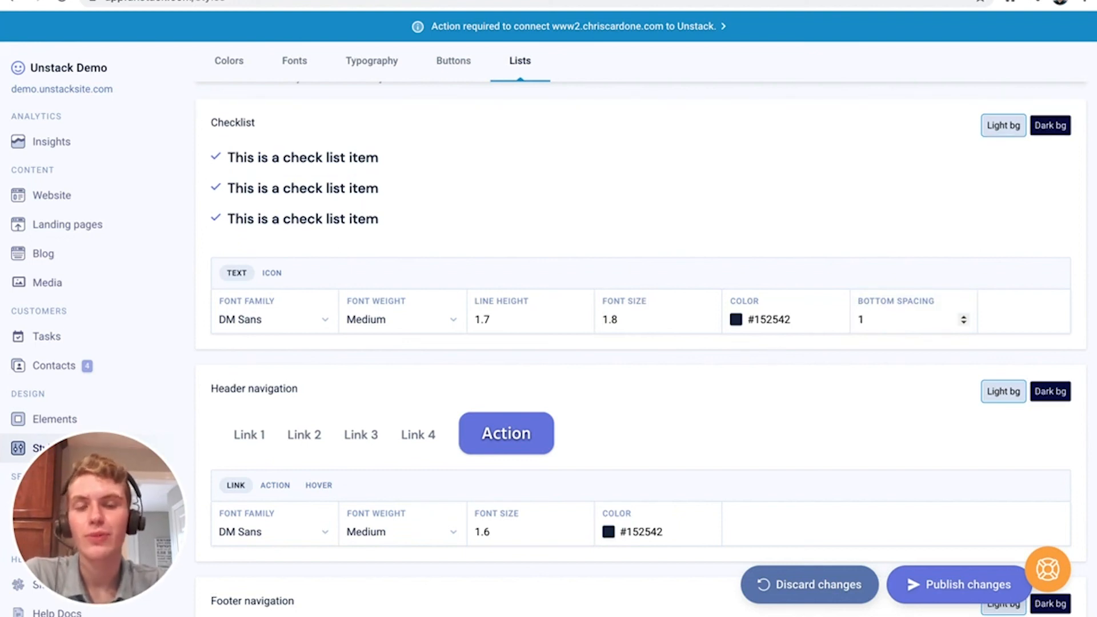
{"action": "key", "text": "BackSpace"}
{"action": "type", "text": ".8"}
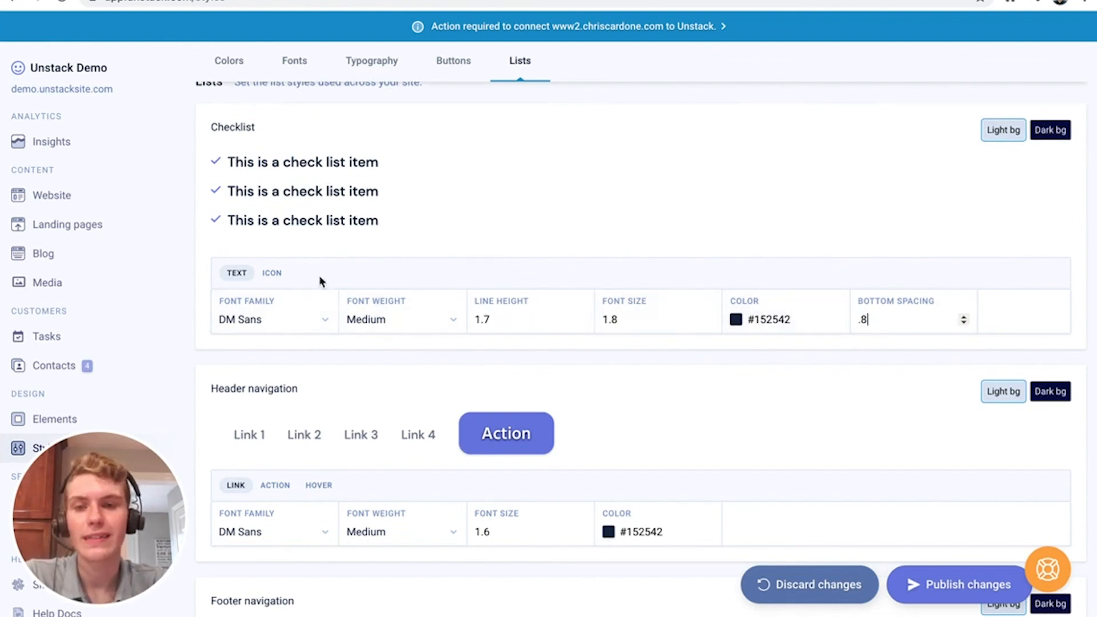
{"action": "left_click", "coordinate": [273, 277]}
{"action": "scroll", "coordinate": [334, 320], "scroll_direction": "up", "scroll_amount": 6}
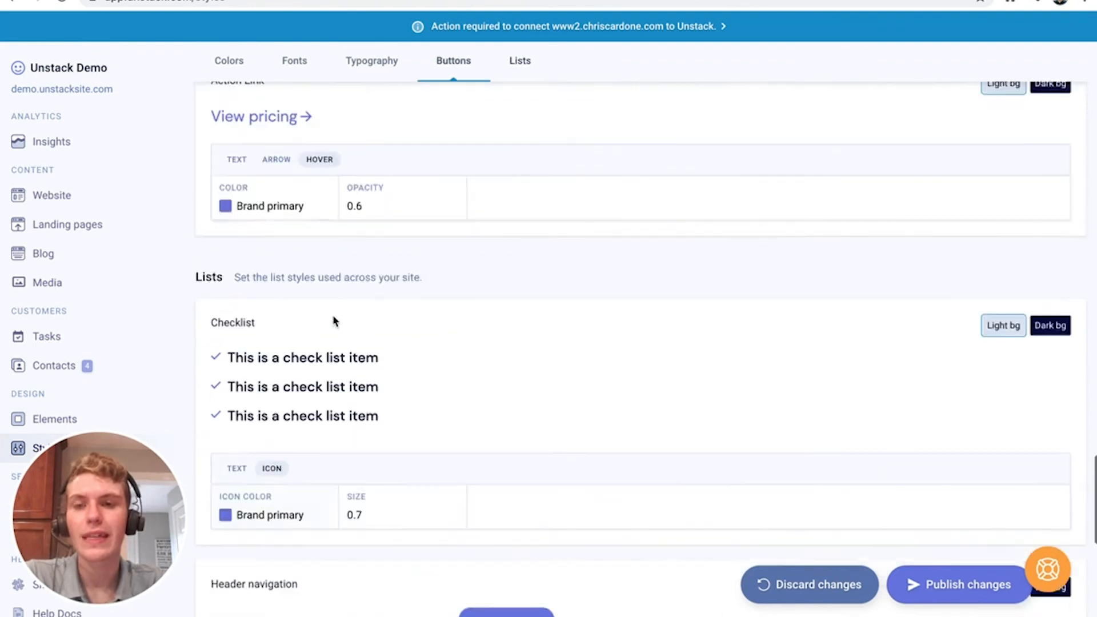
{"action": "scroll", "coordinate": [334, 320], "scroll_direction": "down", "scroll_amount": 7}
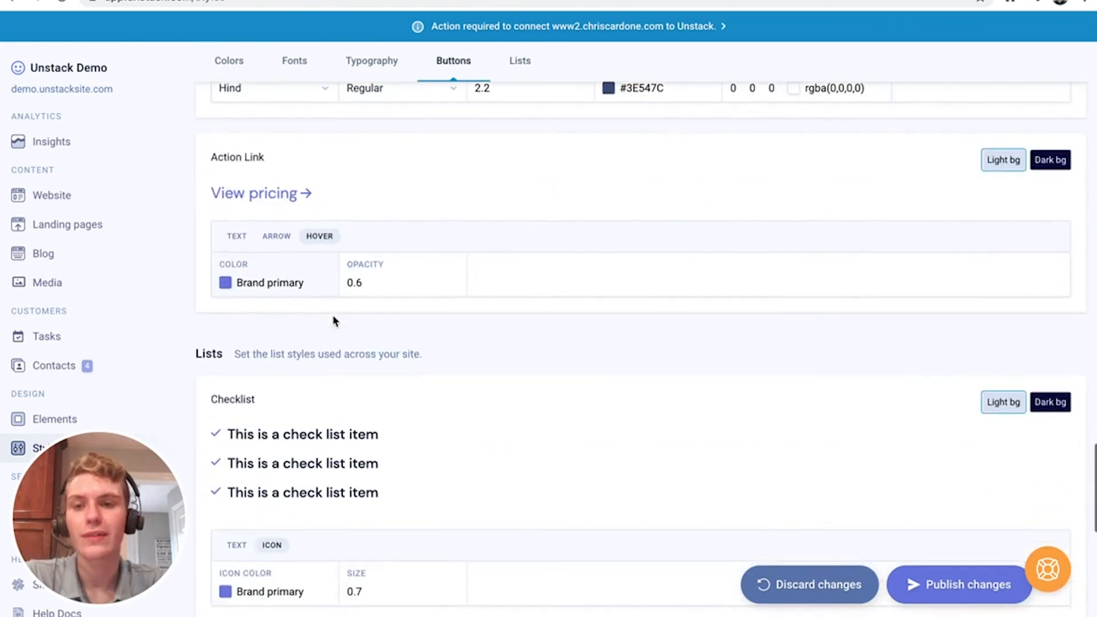
{"action": "scroll", "coordinate": [444, 370], "scroll_direction": "up", "scroll_amount": 2}
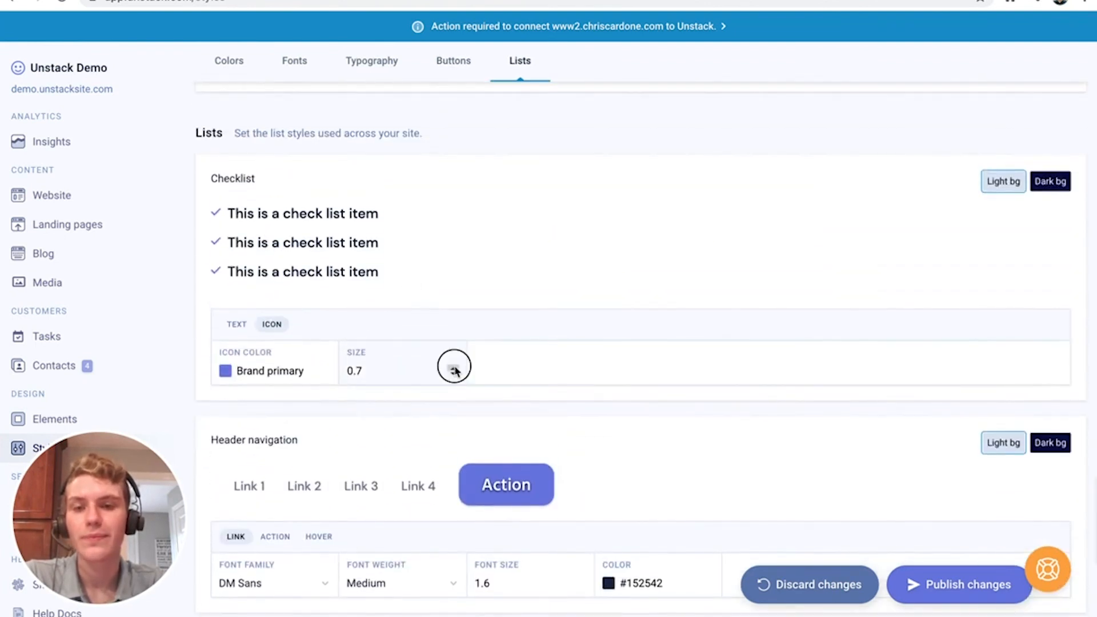
{"action": "left_click", "coordinate": [452, 367]}
{"action": "left_click", "coordinate": [452, 367]}
{"action": "left_click", "coordinate": [452, 367]}
{"action": "left_click", "coordinate": [452, 374]}
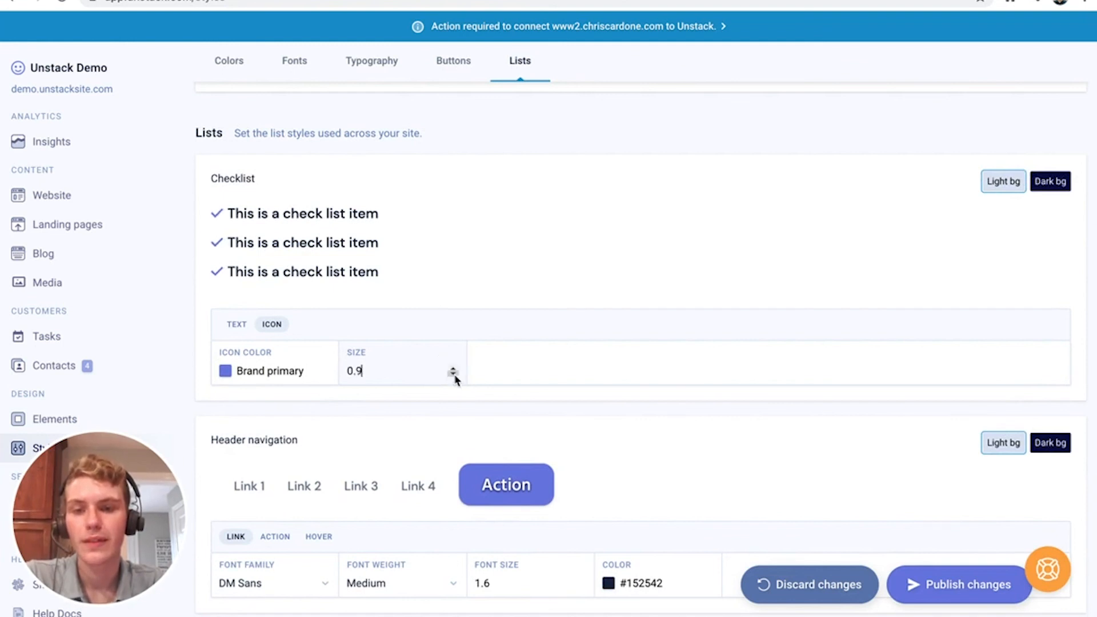
{"action": "left_click", "coordinate": [453, 374]}
{"action": "left_click", "coordinate": [452, 374]}
{"action": "scroll", "coordinate": [272, 371], "scroll_direction": "down", "scroll_amount": 4}
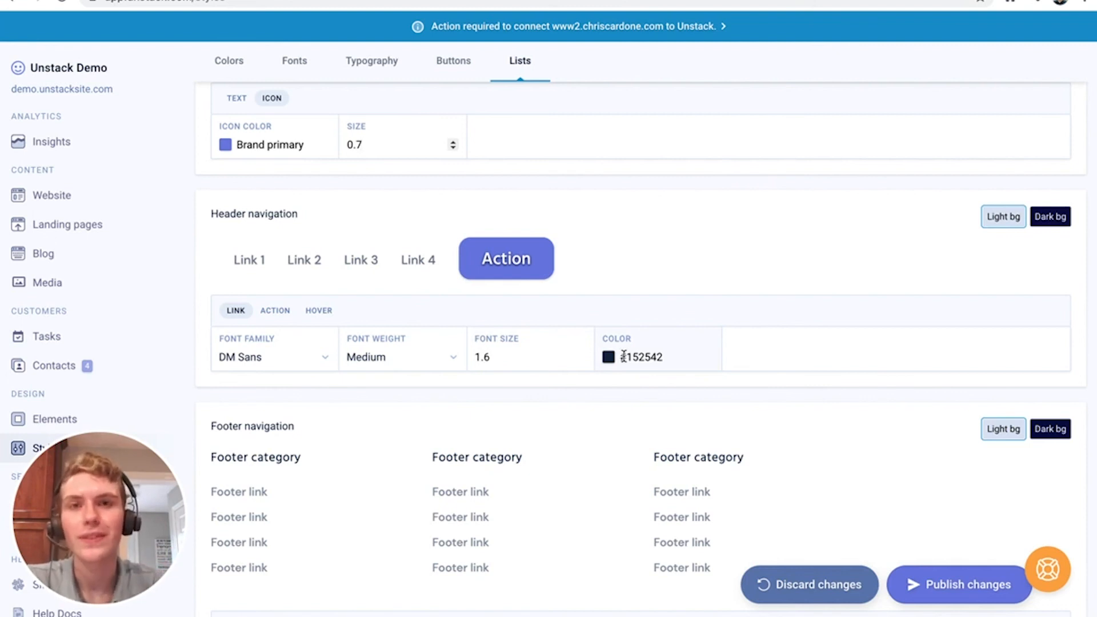
Try the header navigation Action as an Action link and as a Secondary button
{"action": "left_click", "coordinate": [275, 310]}
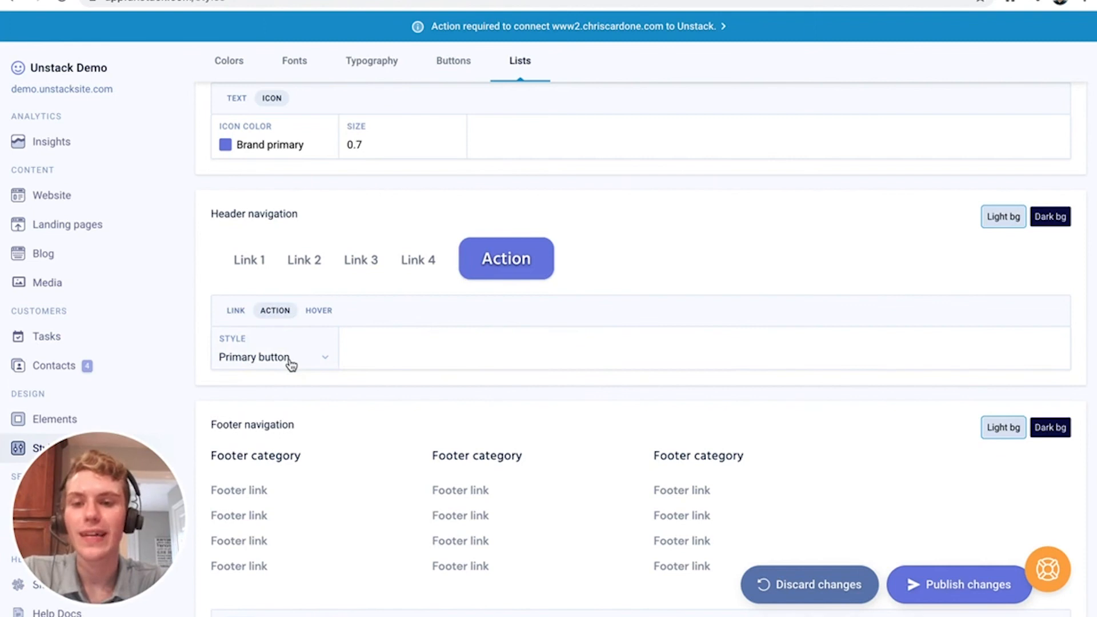
{"action": "left_click", "coordinate": [291, 364]}
{"action": "left_click", "coordinate": [289, 392]}
{"action": "left_click", "coordinate": [290, 347]}
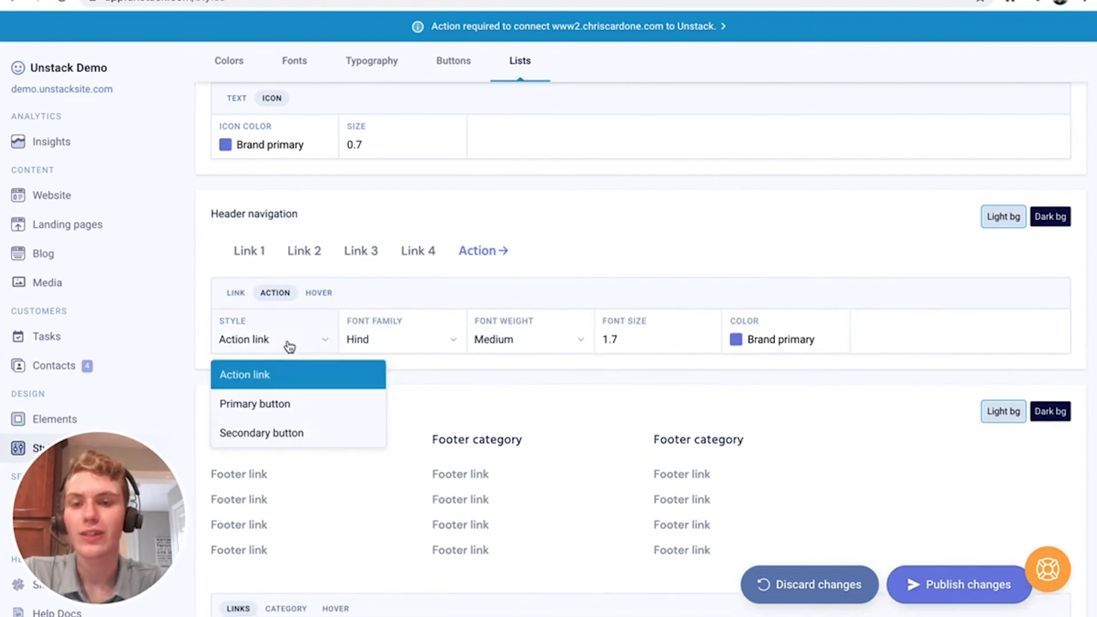
{"action": "left_click", "coordinate": [289, 432]}
{"action": "left_click", "coordinate": [289, 358]}
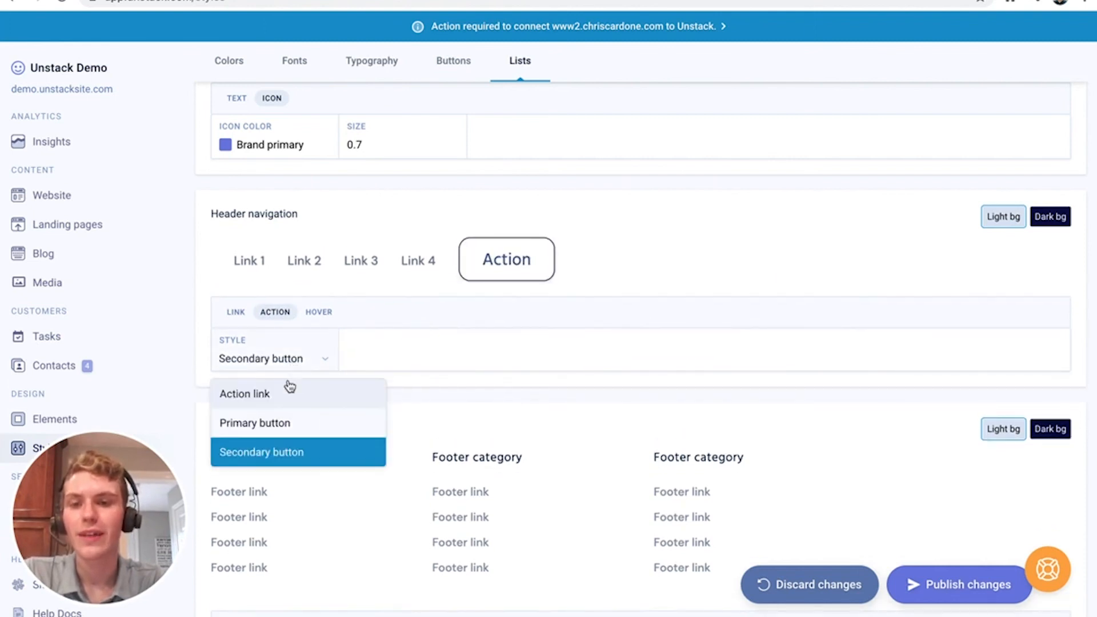
{"action": "left_click", "coordinate": [290, 392]}
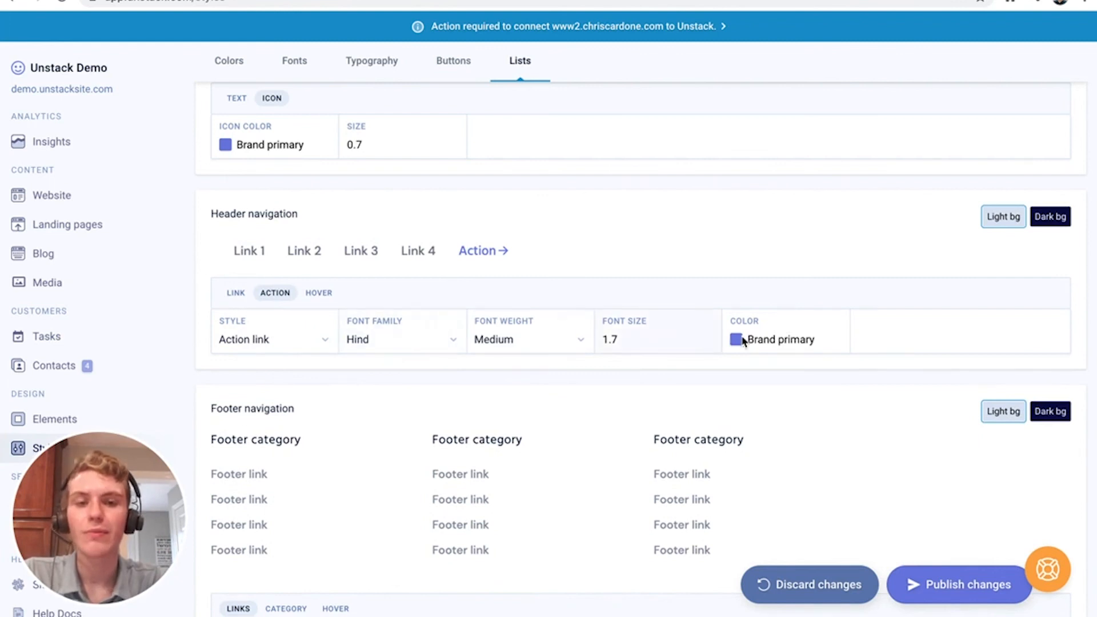
Set the header navigation Action back to Primary button and view its hover settings
{"action": "left_click", "coordinate": [289, 351]}
{"action": "left_click", "coordinate": [283, 405]}
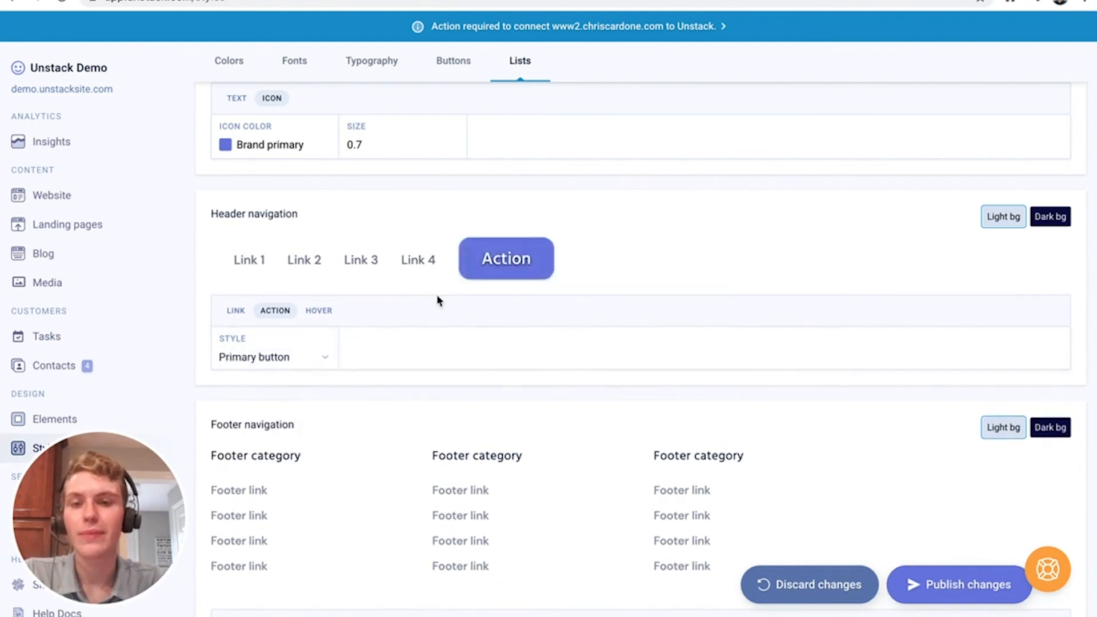
{"action": "scroll", "coordinate": [534, 255], "scroll_direction": "up", "scroll_amount": 15}
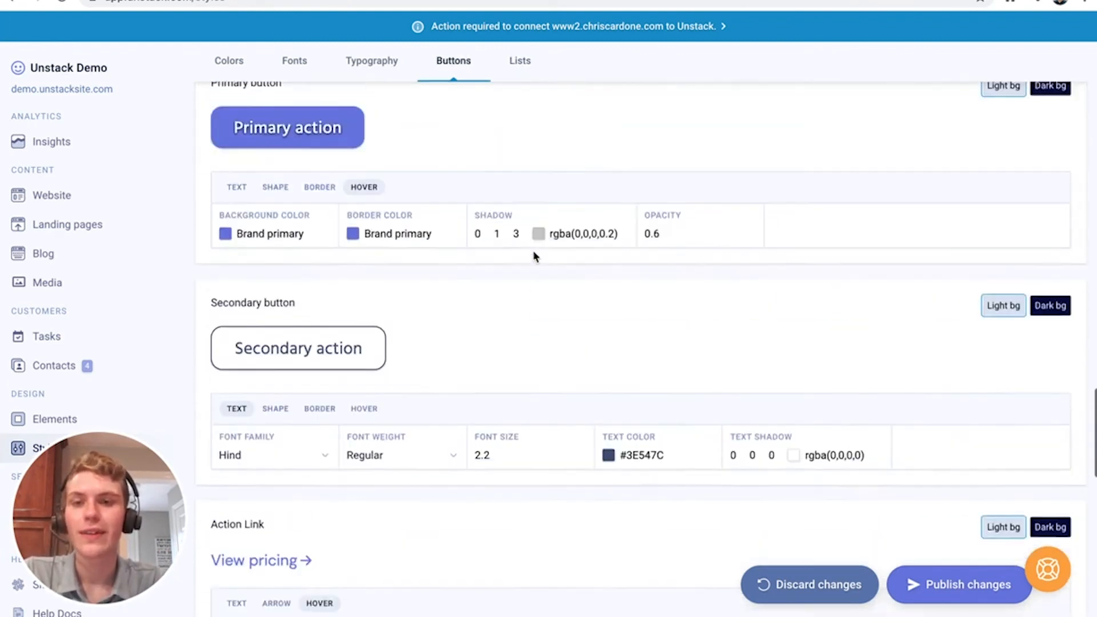
{"action": "scroll", "coordinate": [502, 216], "scroll_direction": "down", "scroll_amount": 10}
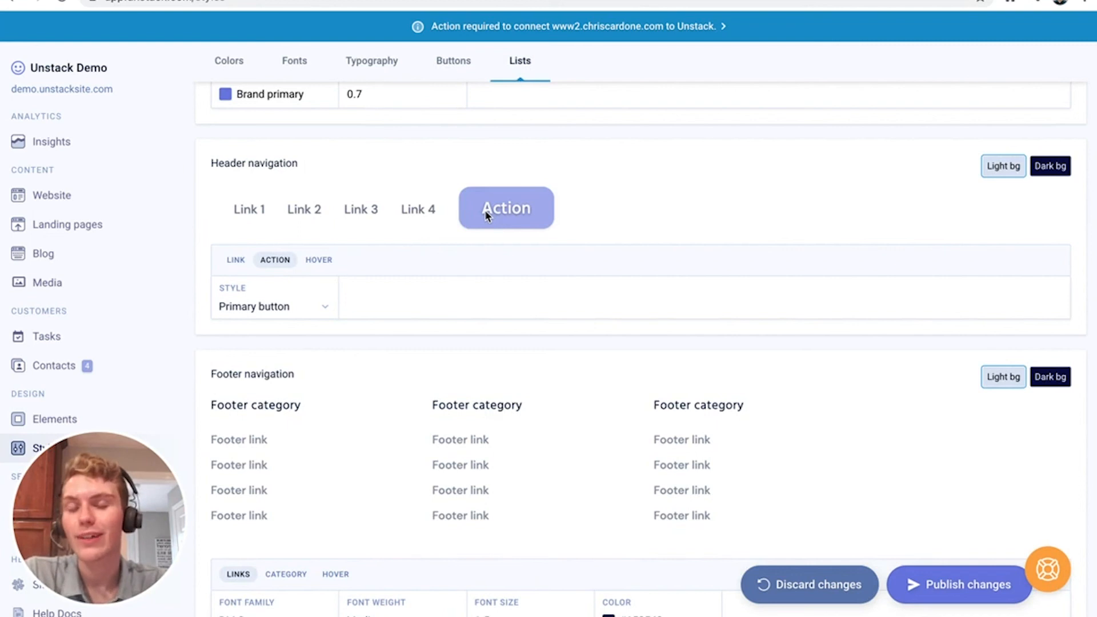
{"action": "left_click", "coordinate": [318, 260]}
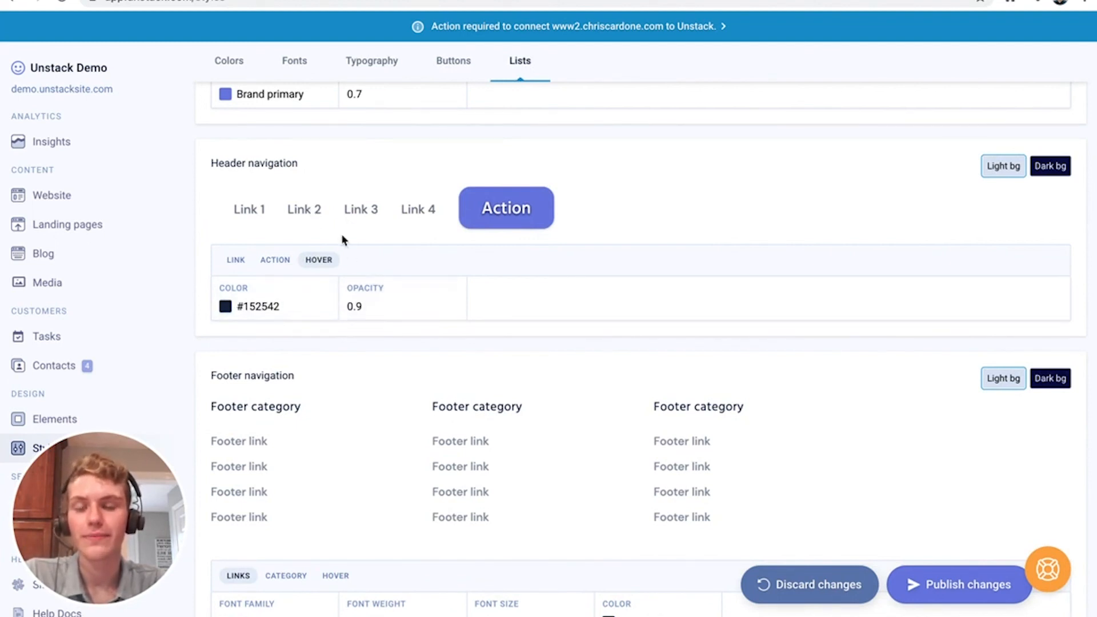
Inspect the Footer navigation category font and link hover settings
{"action": "scroll", "coordinate": [372, 280], "scroll_direction": "down", "scroll_amount": 3}
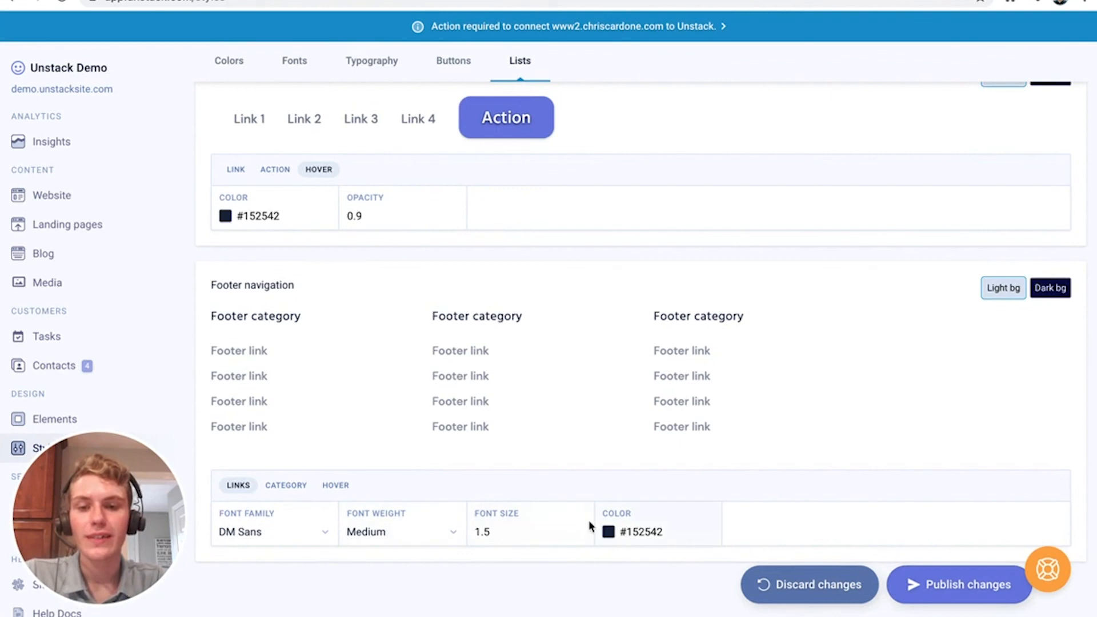
{"action": "left_click", "coordinate": [283, 483]}
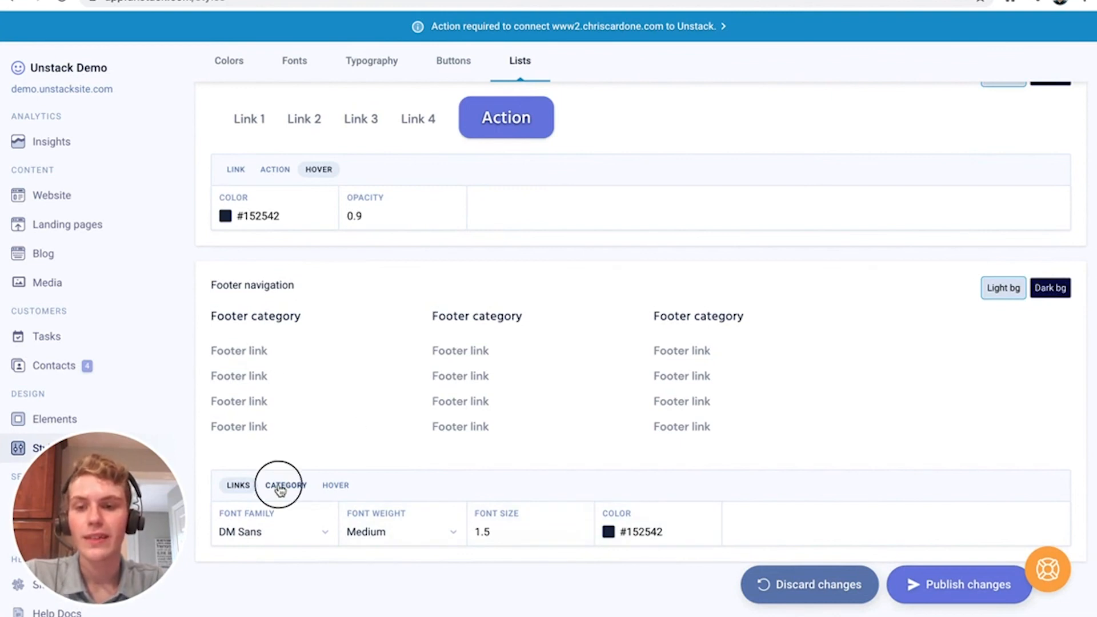
{"action": "left_click_drag", "start_coordinate": [215, 316], "coordinate": [293, 316]}
{"action": "left_click", "coordinate": [293, 317]}
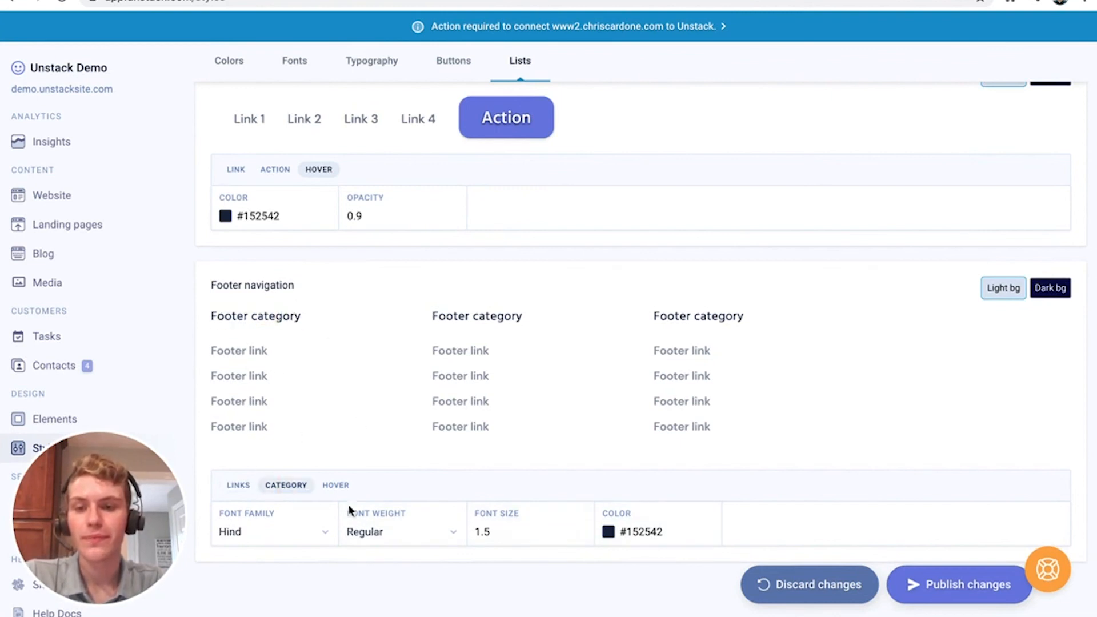
{"action": "left_click", "coordinate": [343, 489]}
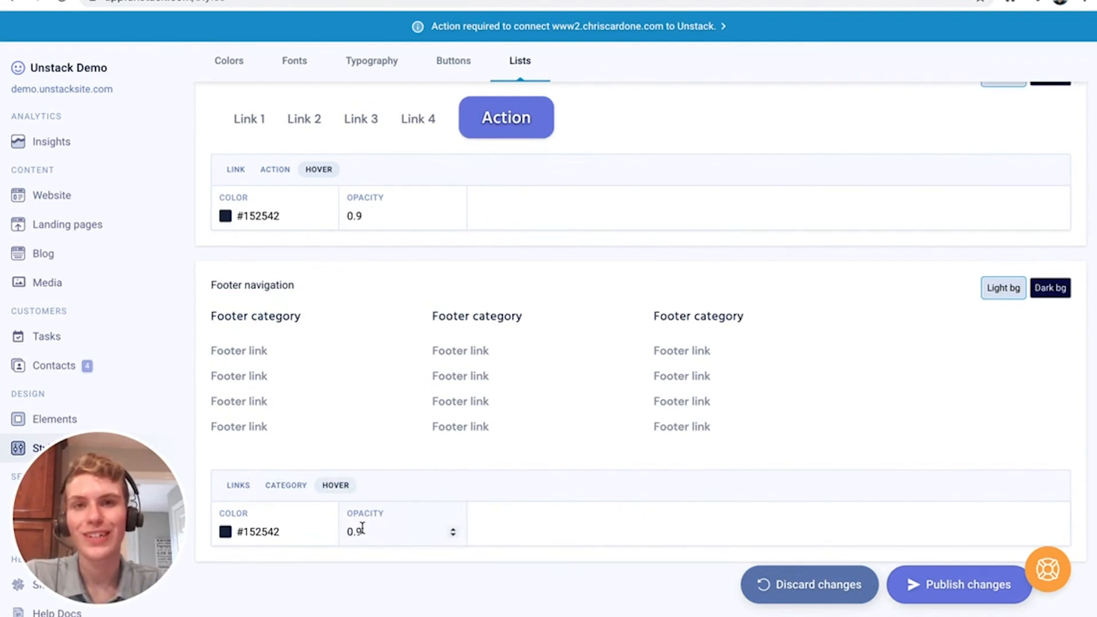
Check the footer link font settings, then discard all unpublished style changes
{"action": "scroll", "coordinate": [374, 495], "scroll_direction": "up", "scroll_amount": 1}
{"action": "left_click", "coordinate": [237, 500]}
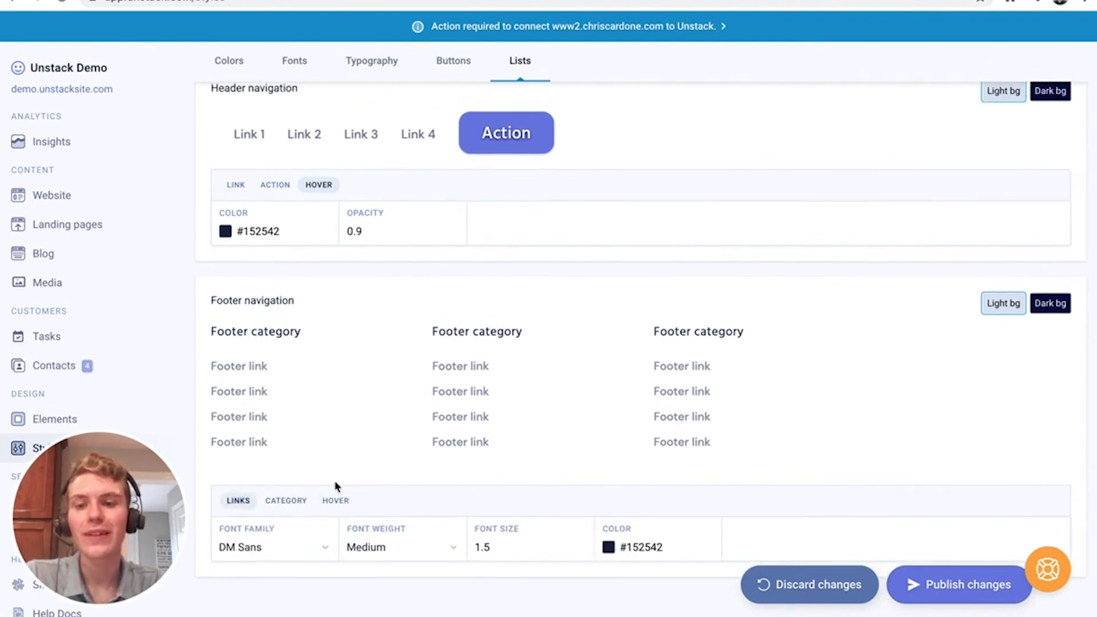
{"action": "scroll", "coordinate": [352, 471], "scroll_direction": "up", "scroll_amount": 20}
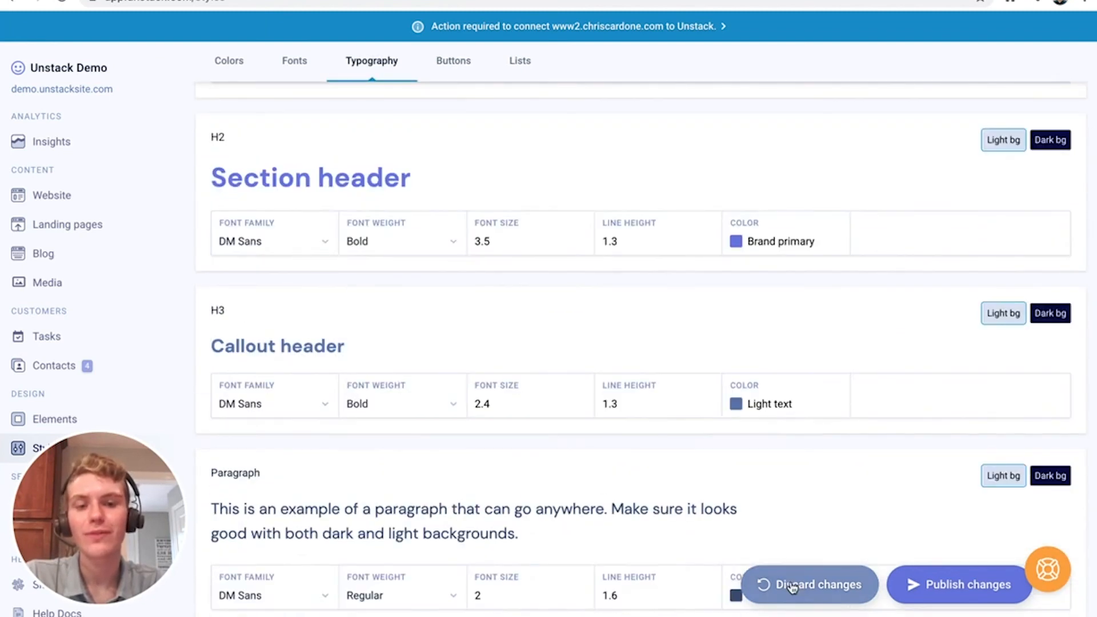
{"action": "left_click", "coordinate": [792, 587]}
{"action": "scroll", "coordinate": [781, 461], "scroll_direction": "up", "scroll_amount": 15}
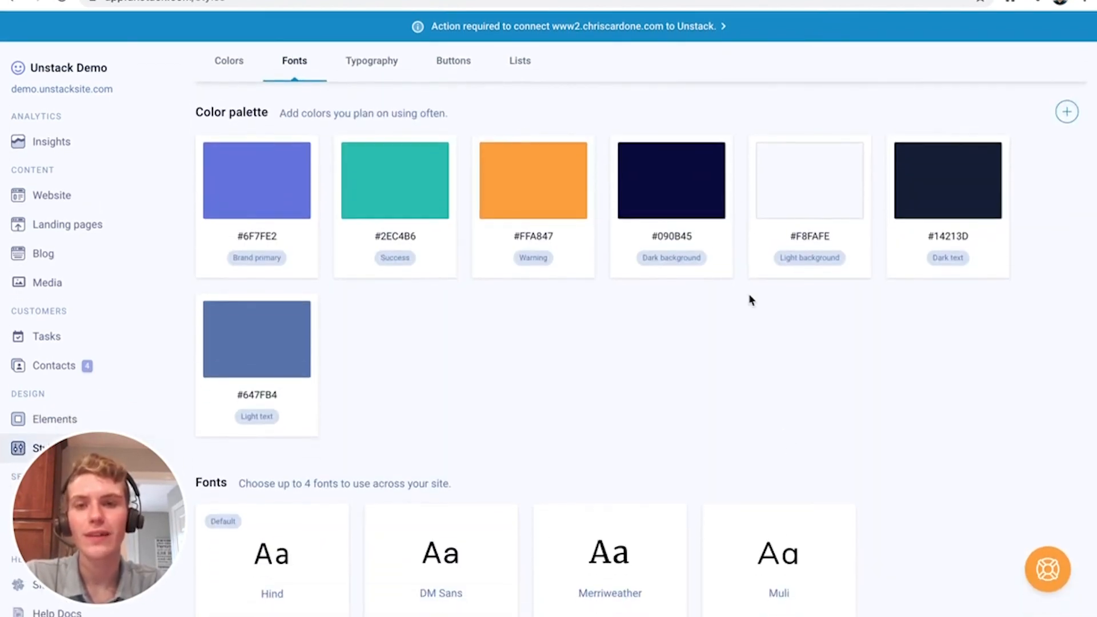